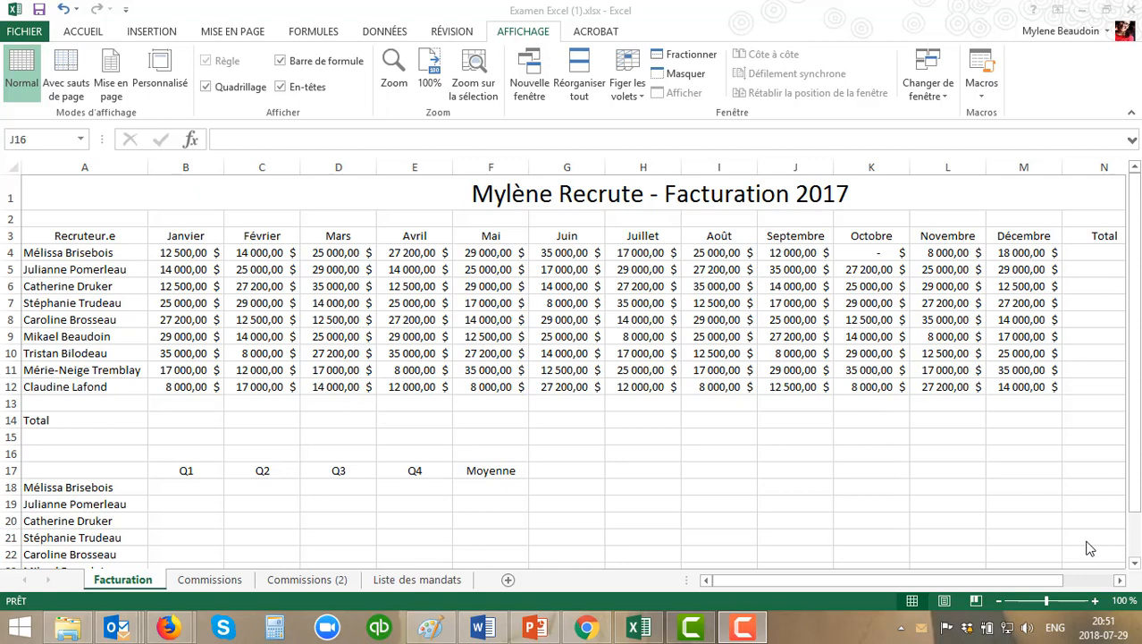
Step: Examine the Facturation sheet's recruiter list, monthly amounts, quarterly table and the Total, Moyenne and BEST columns
click(312, 587)
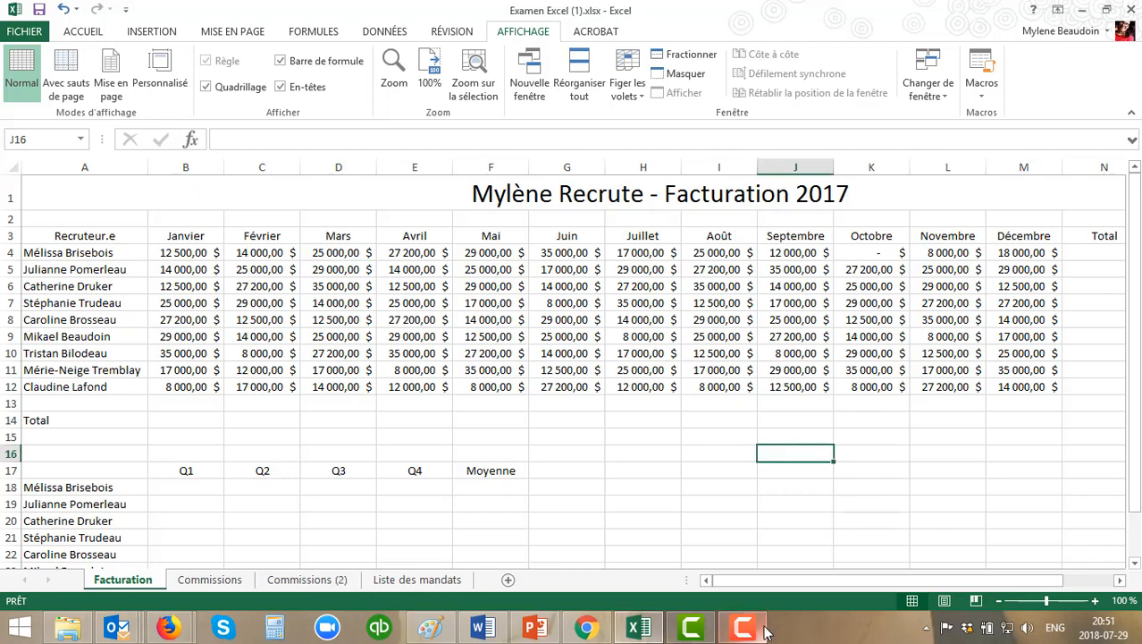
mouse_move(630, 636)
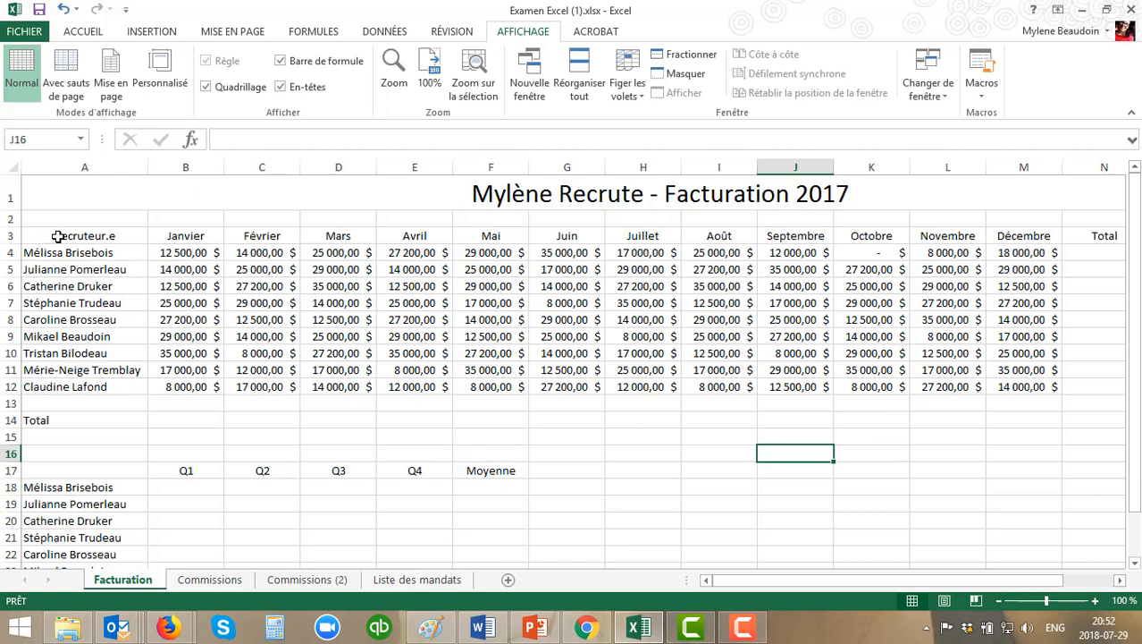
drag(56, 235, 57, 394)
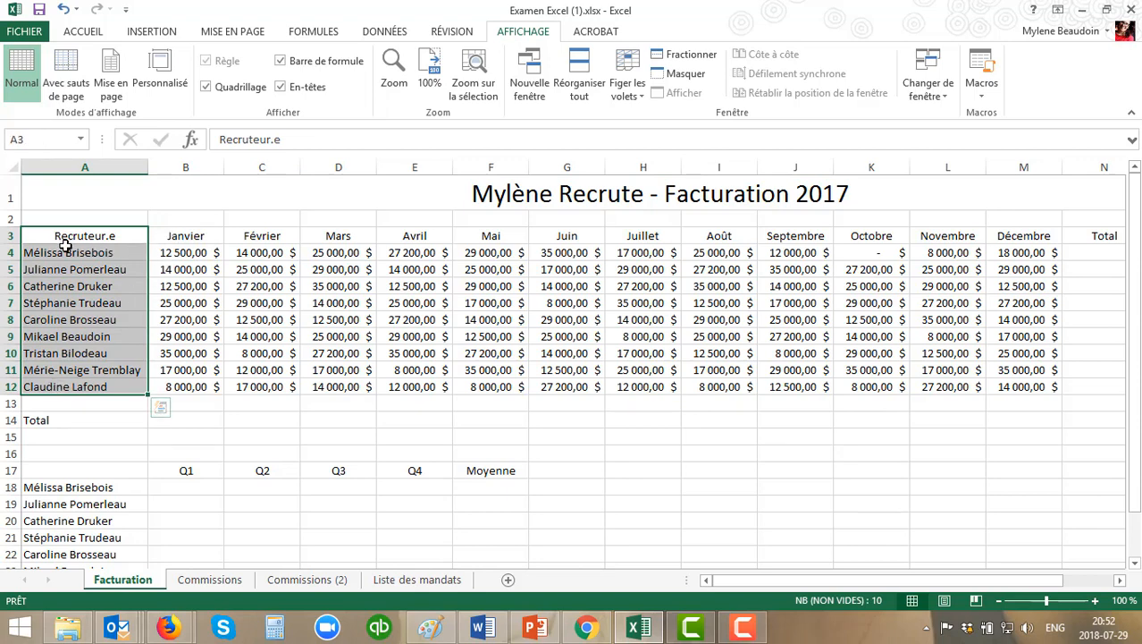
drag(60, 252, 46, 377)
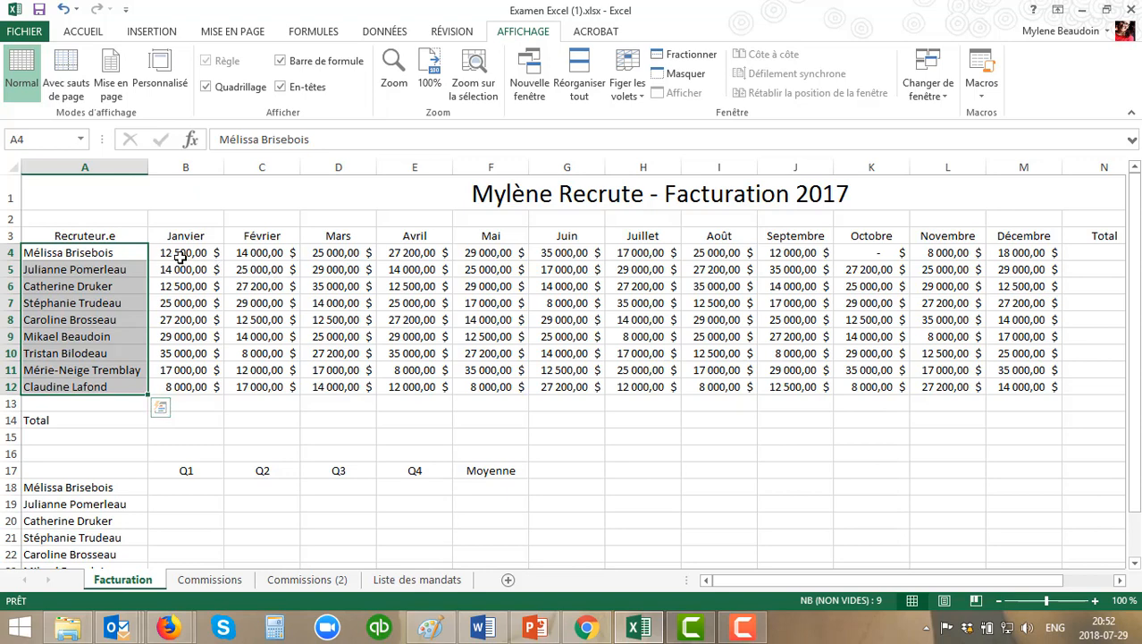
drag(181, 256, 1017, 384)
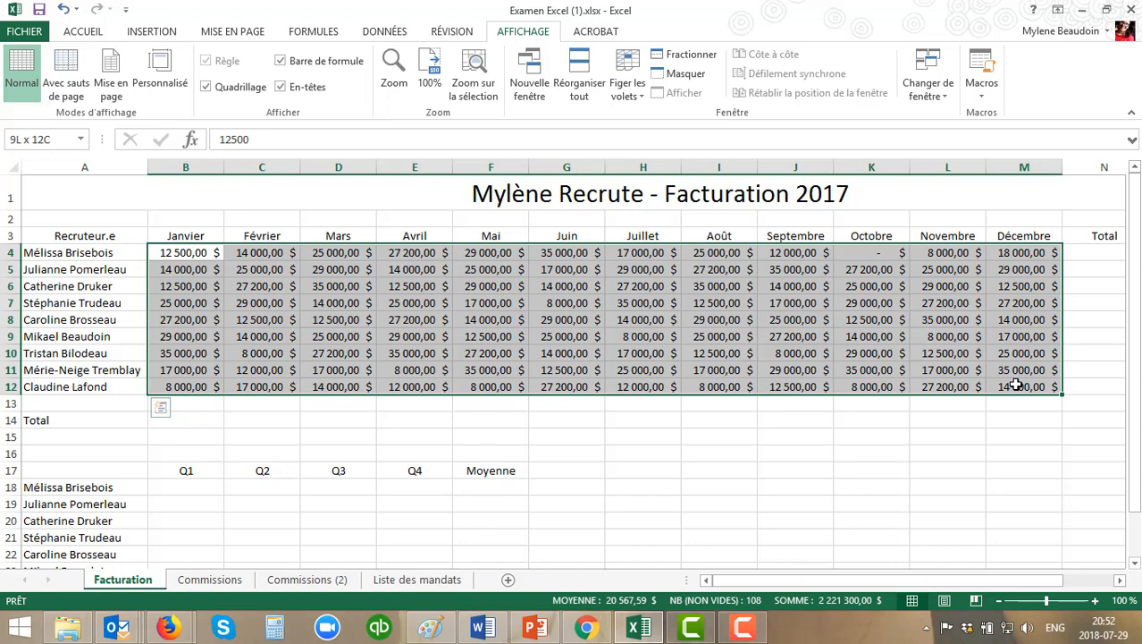
drag(1016, 385, 1017, 386)
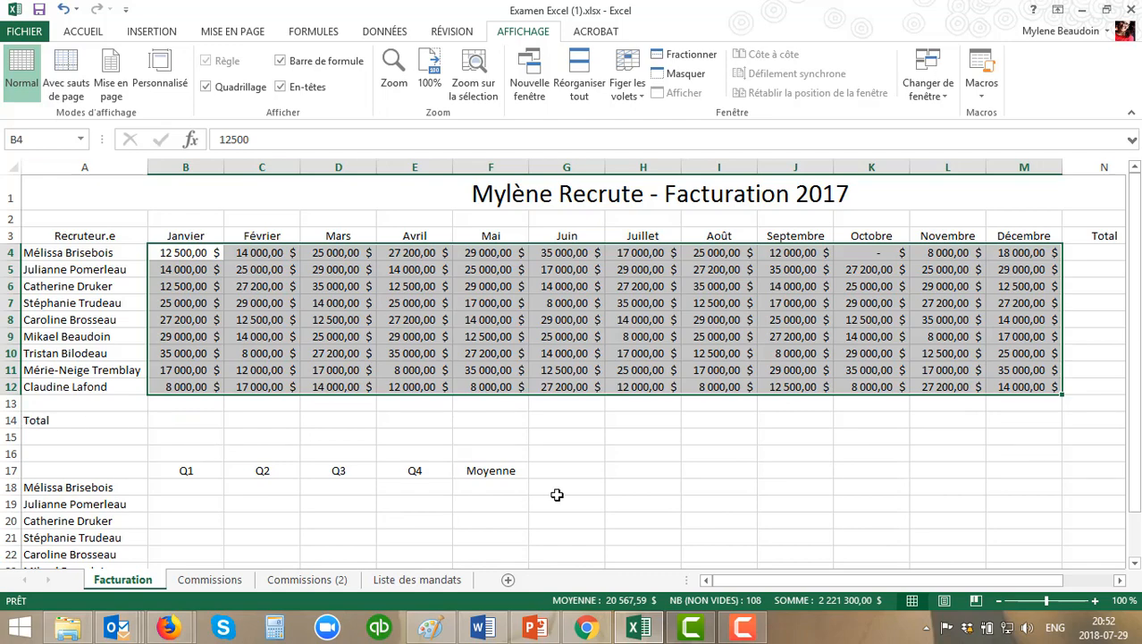
scroll(668, 496, down, 2)
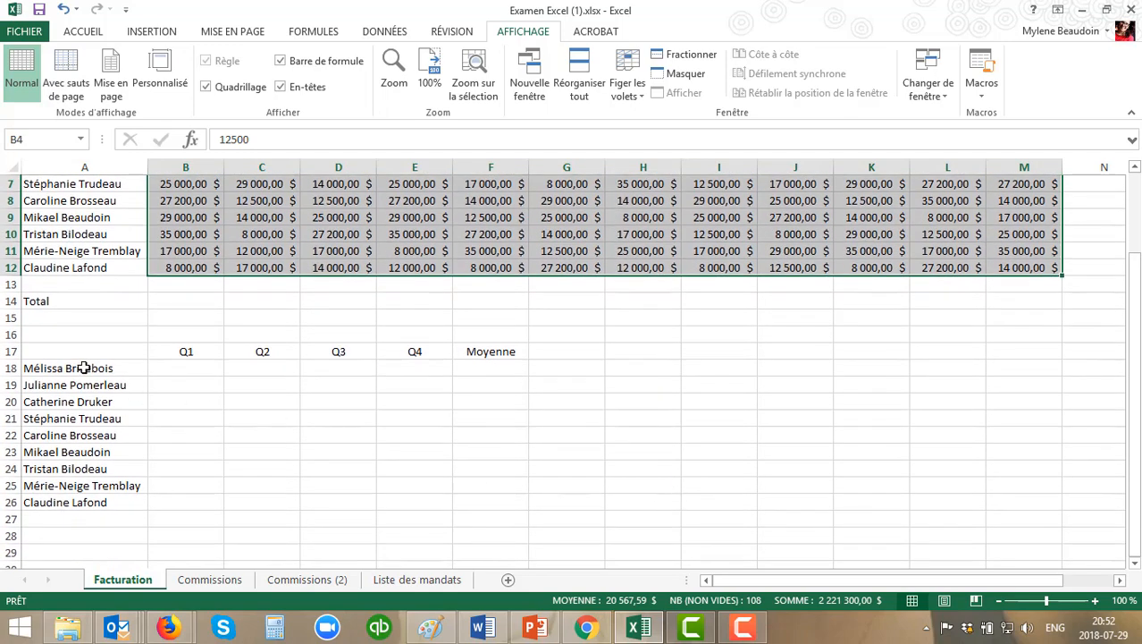
drag(61, 352, 492, 503)
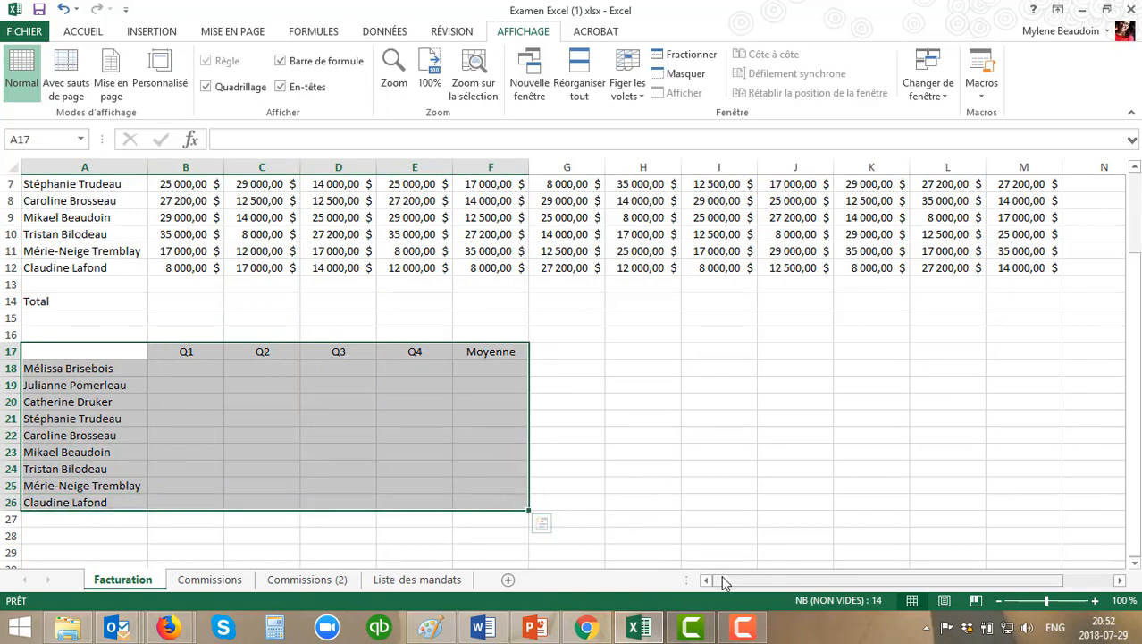
drag(721, 575, 772, 575)
drag(1133, 395, 1133, 308)
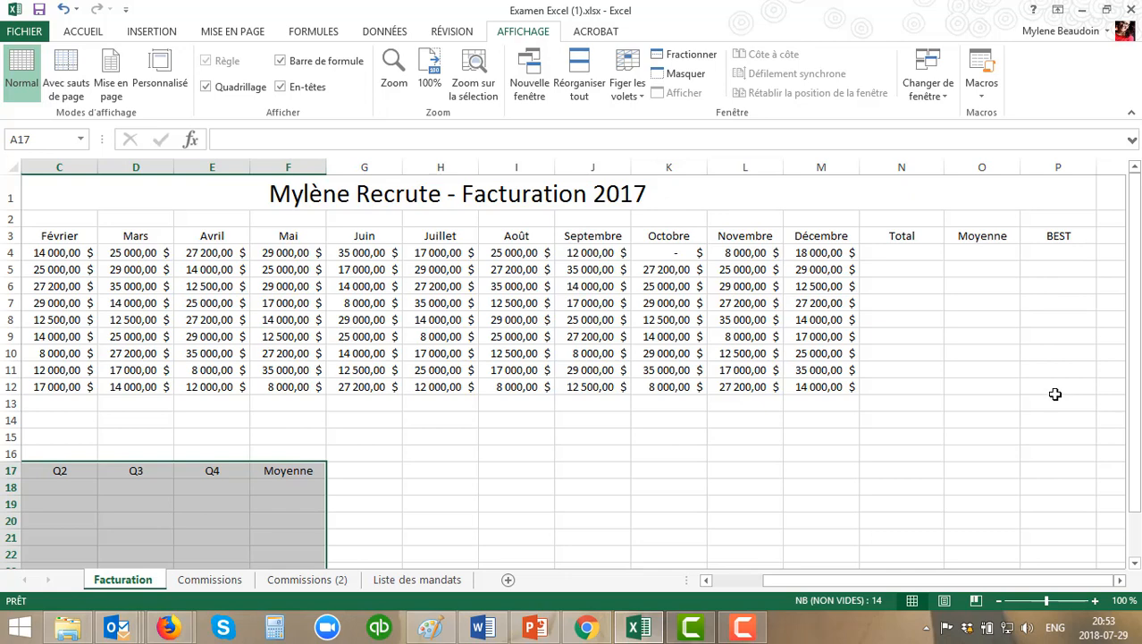
drag(781, 580, 707, 581)
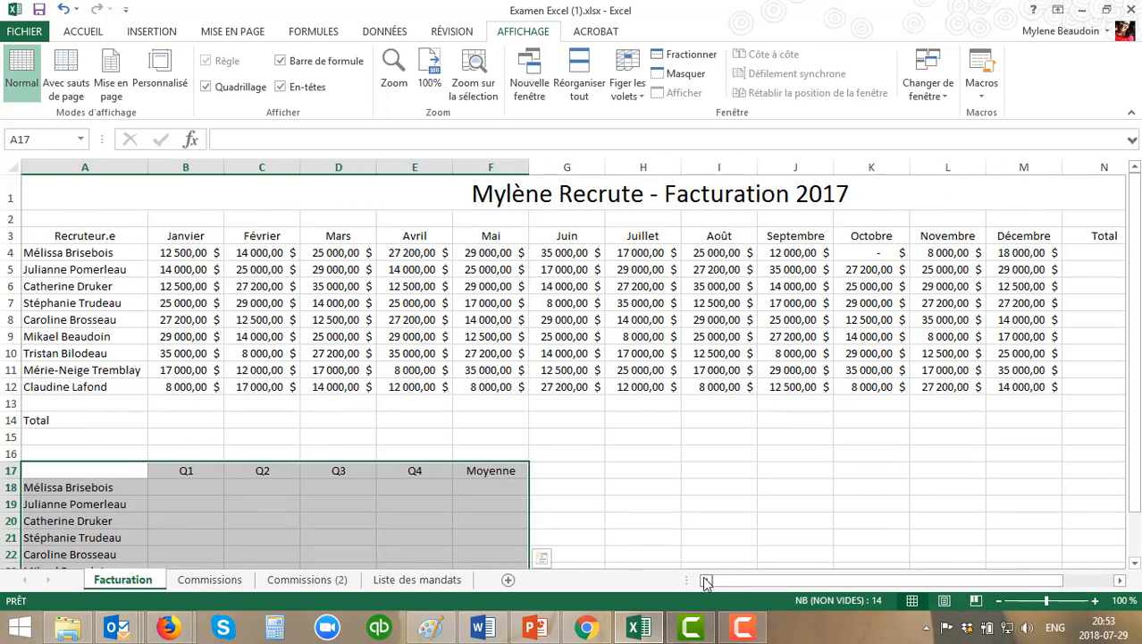
click(706, 498)
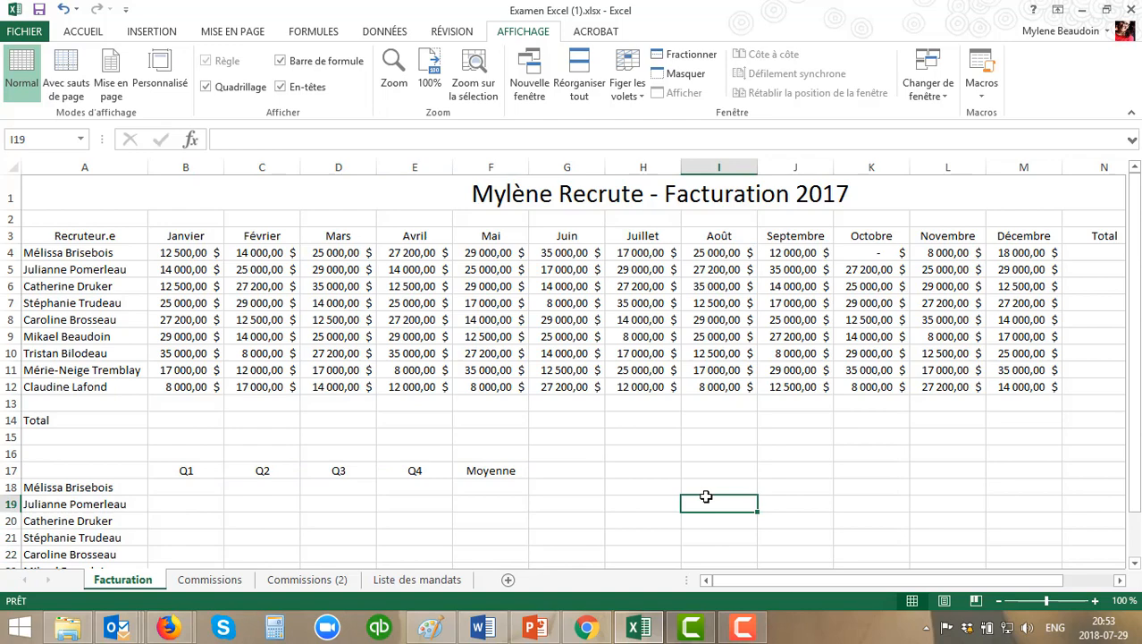
Step: Freeze the first column of the Facturation sheet so the recruiter names stay in view
drag(786, 583, 728, 575)
click(183, 254)
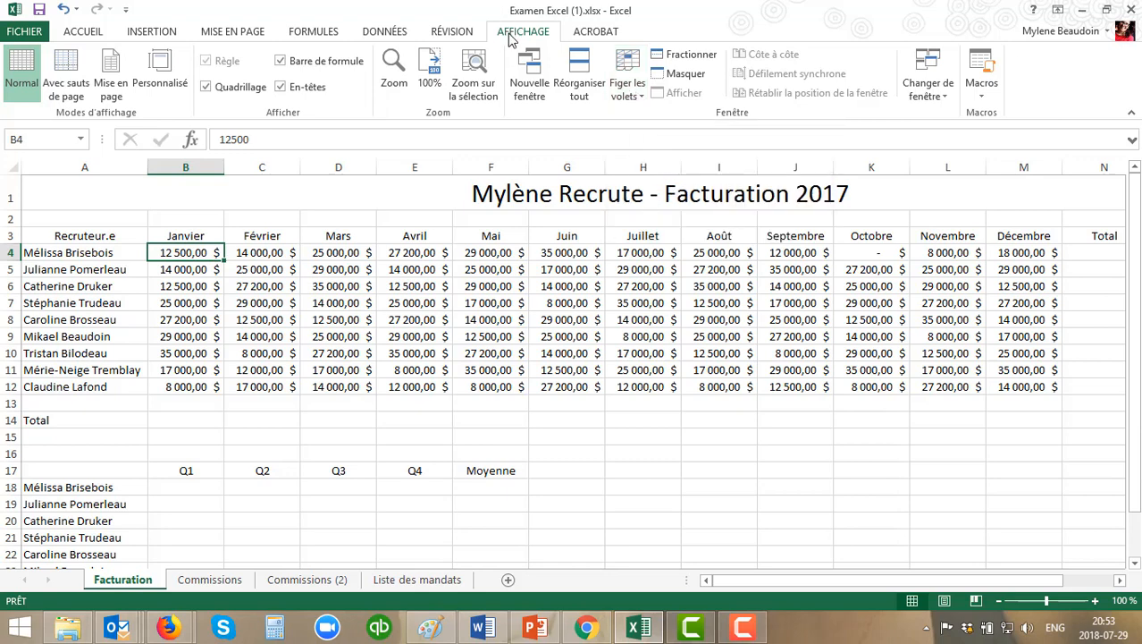
click(630, 90)
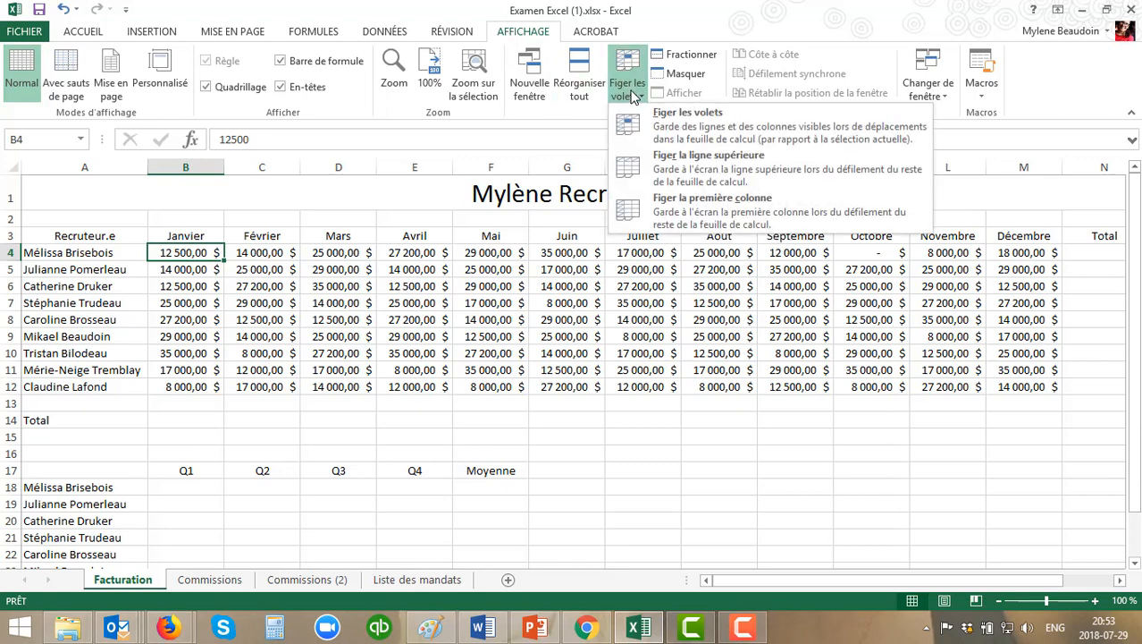
click(728, 213)
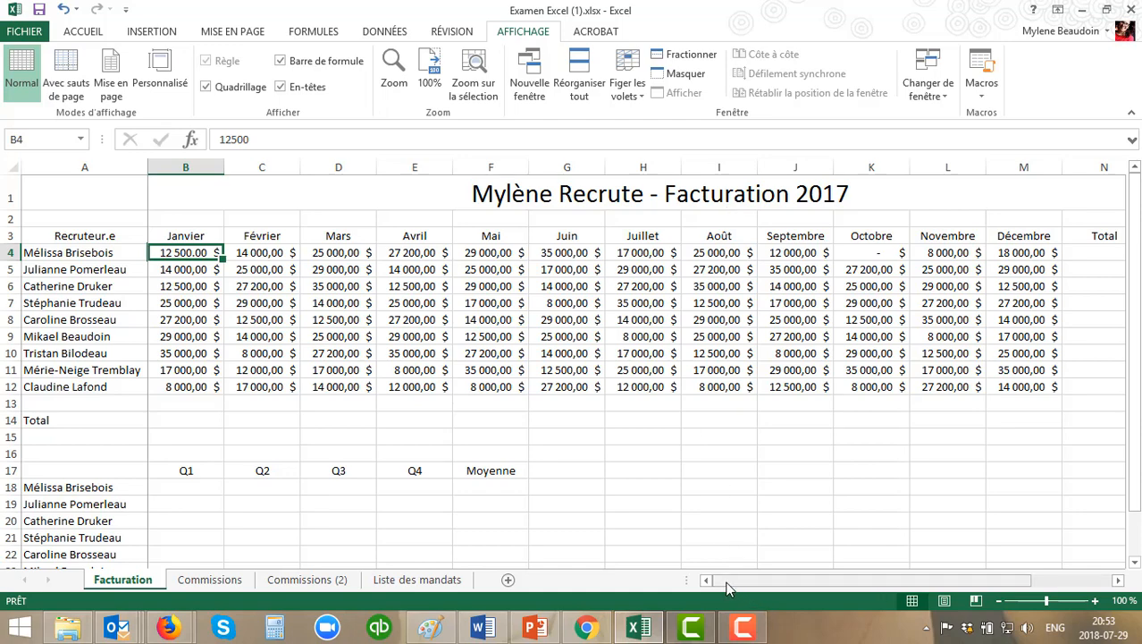
Step: Total the first recruiter's January to December amounts in cell N4 with =SOMME(B4:M4)
drag(727, 587, 945, 540)
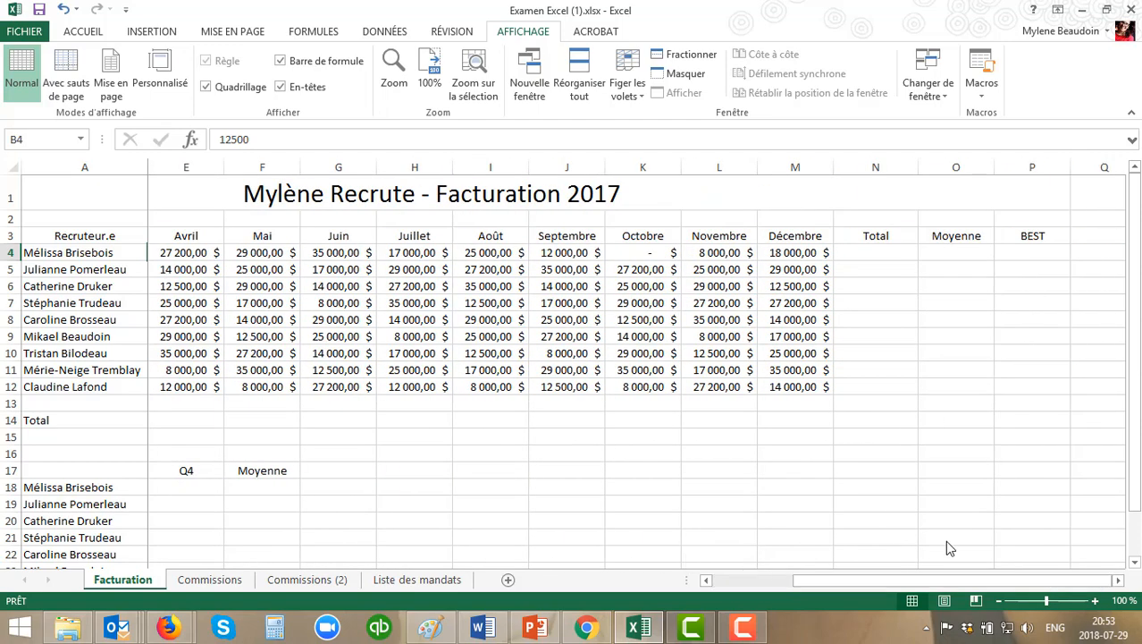
click(895, 254)
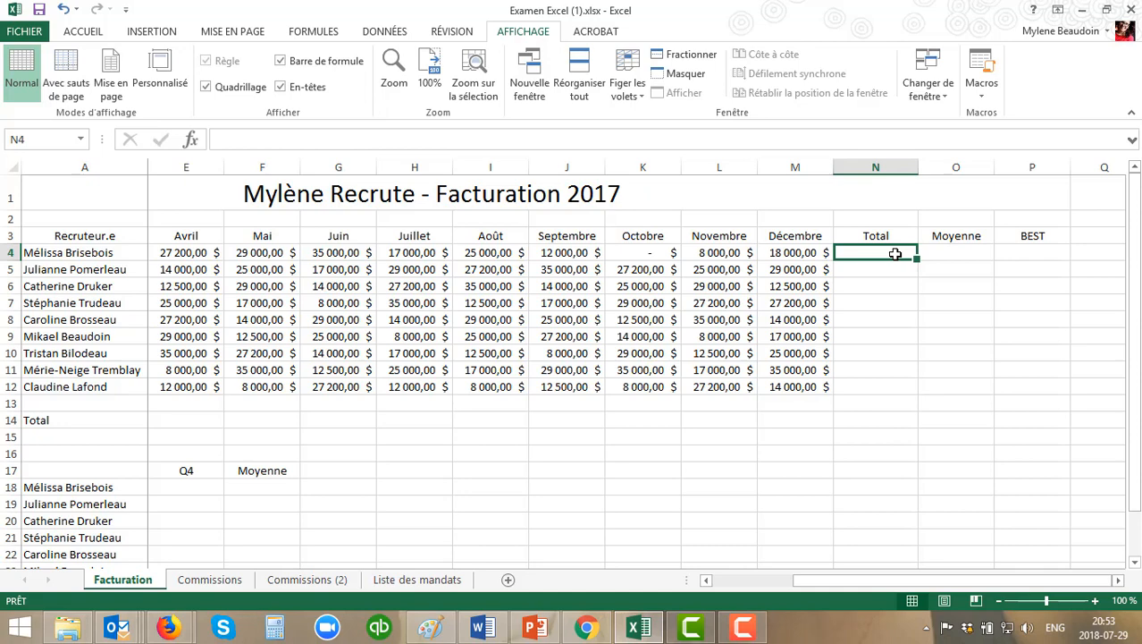
text(=)
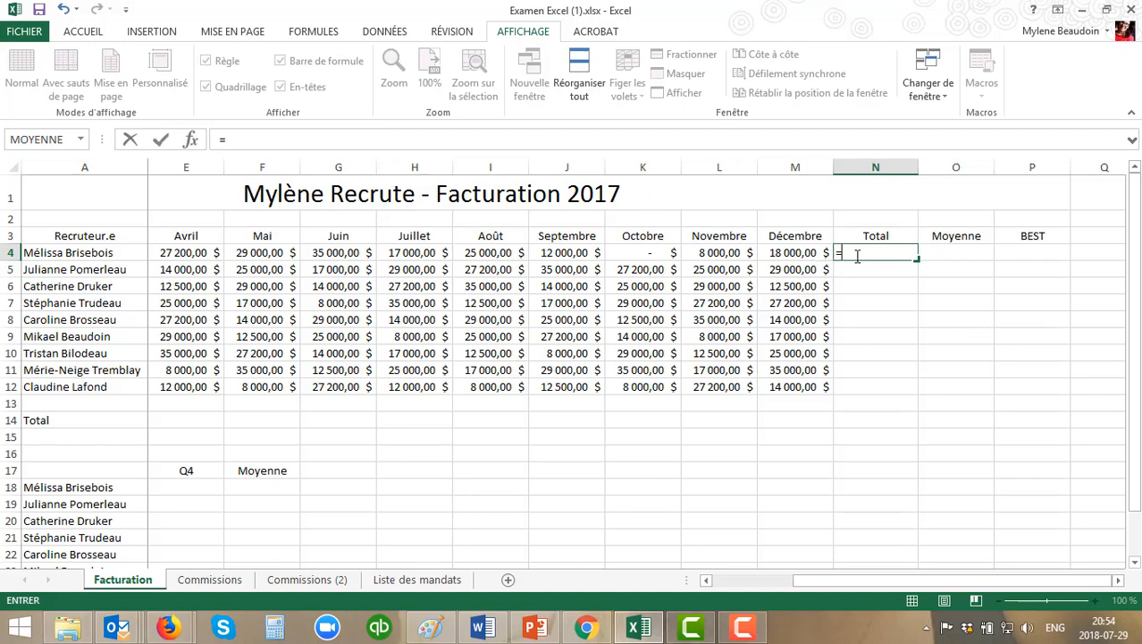
text(SOMME)
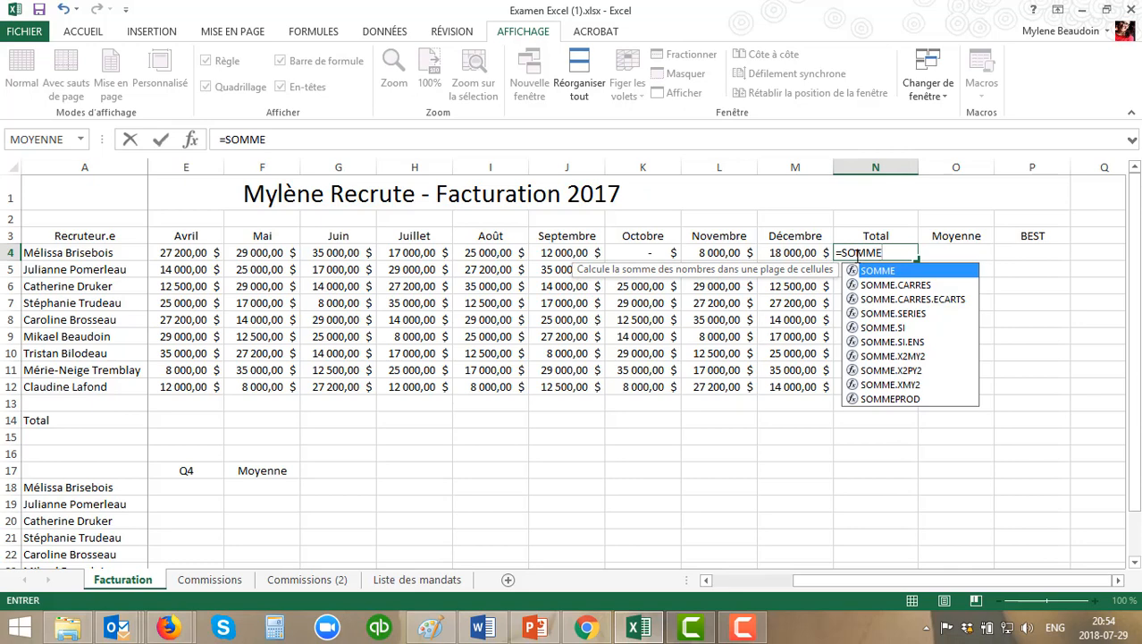
text(()
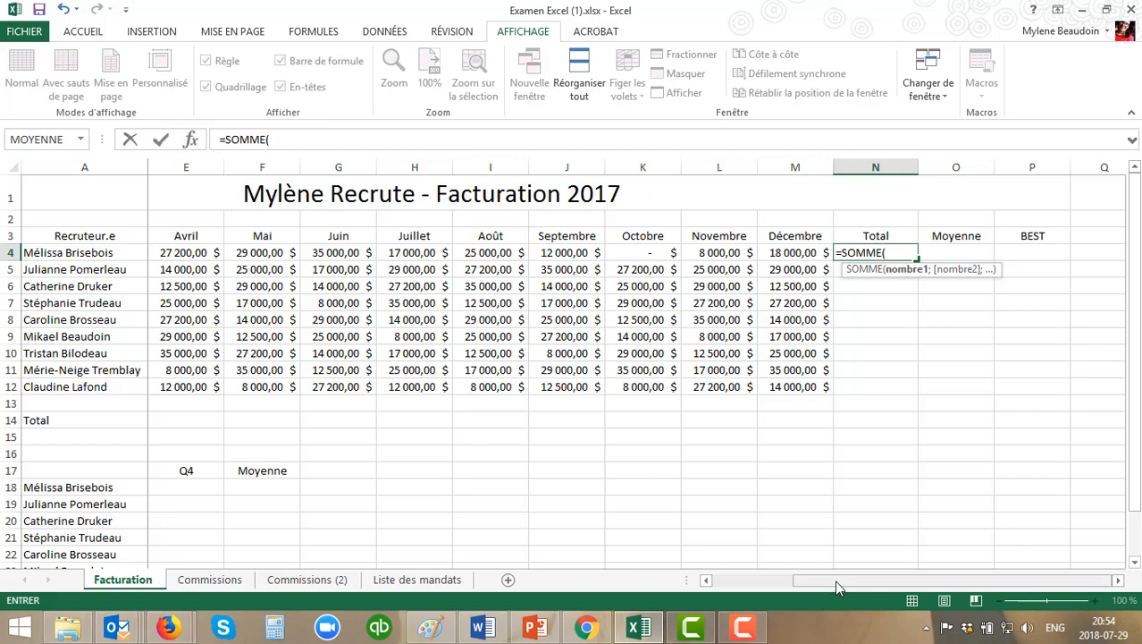
drag(835, 580, 709, 581)
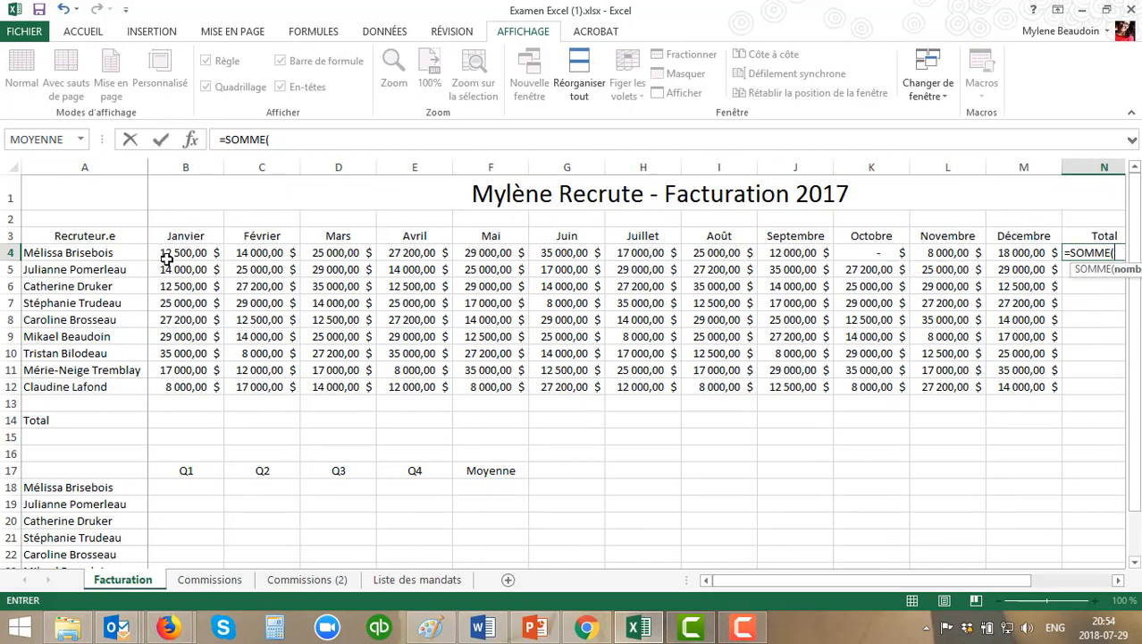
drag(164, 255, 1027, 255)
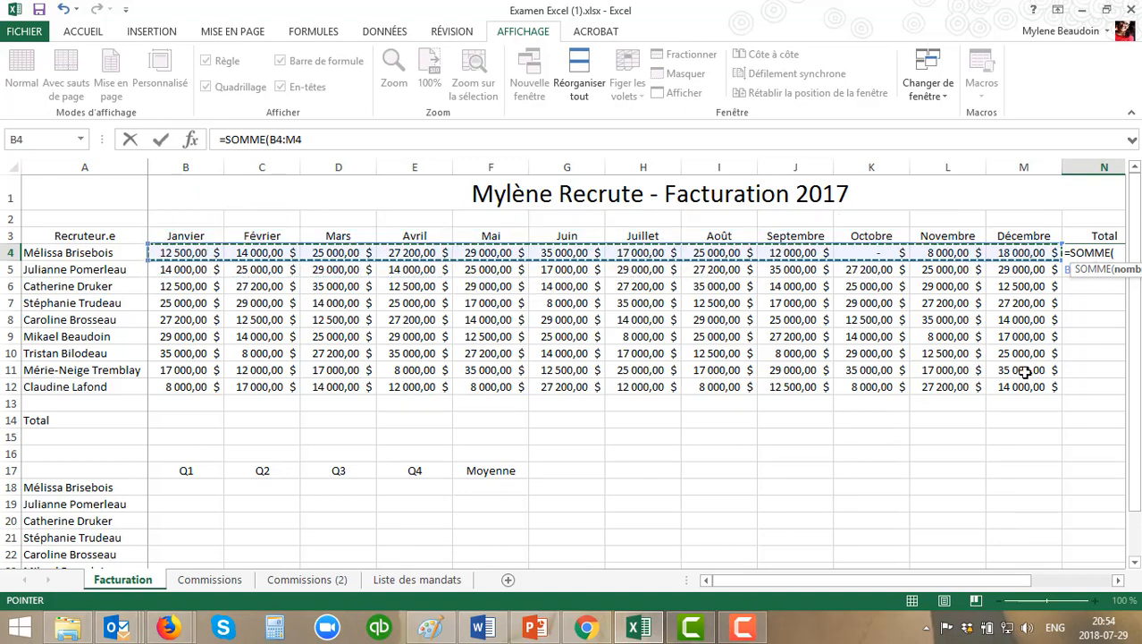
text())
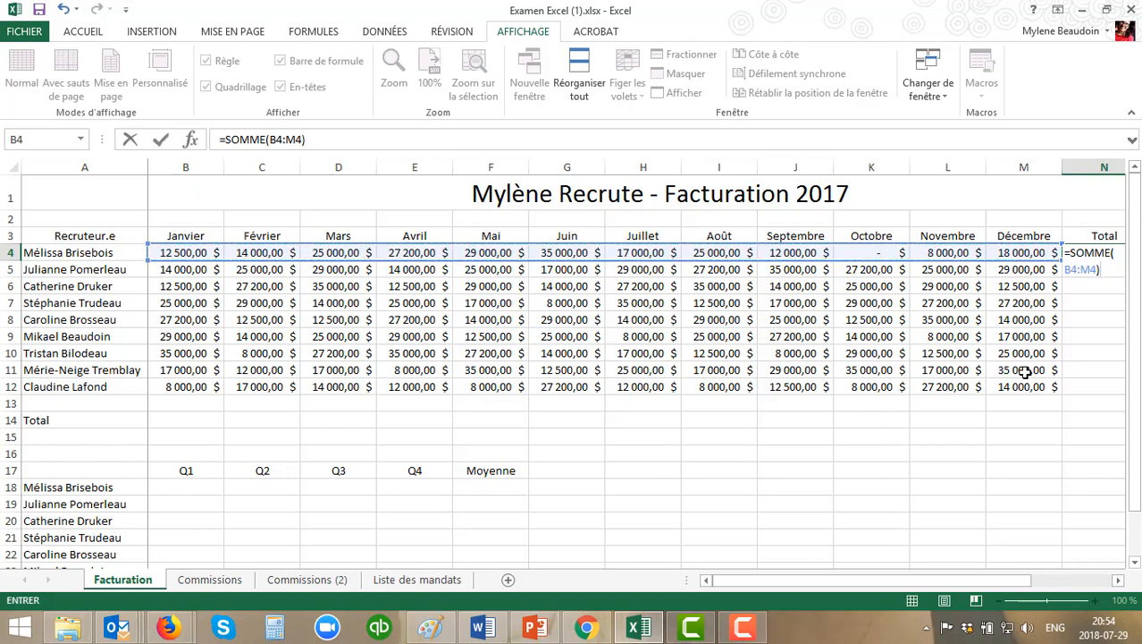
key(Return)
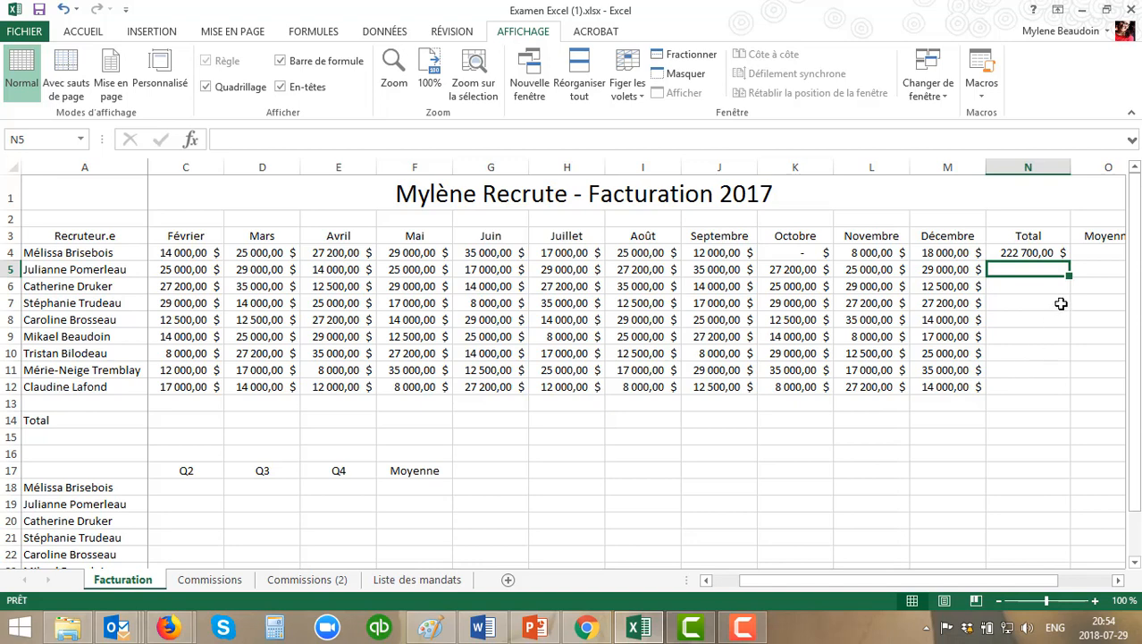
Step: Fill the sum formula from N4 down the Total column to N12 for the remaining recruiters
click(1031, 254)
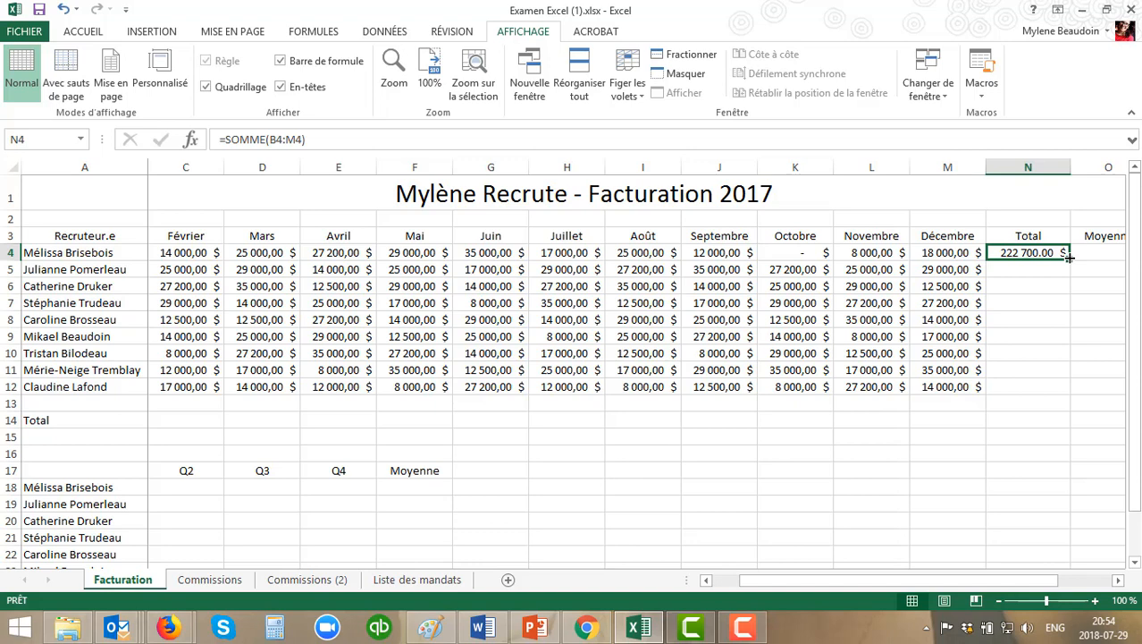
click(1070, 256)
double_click(1069, 256)
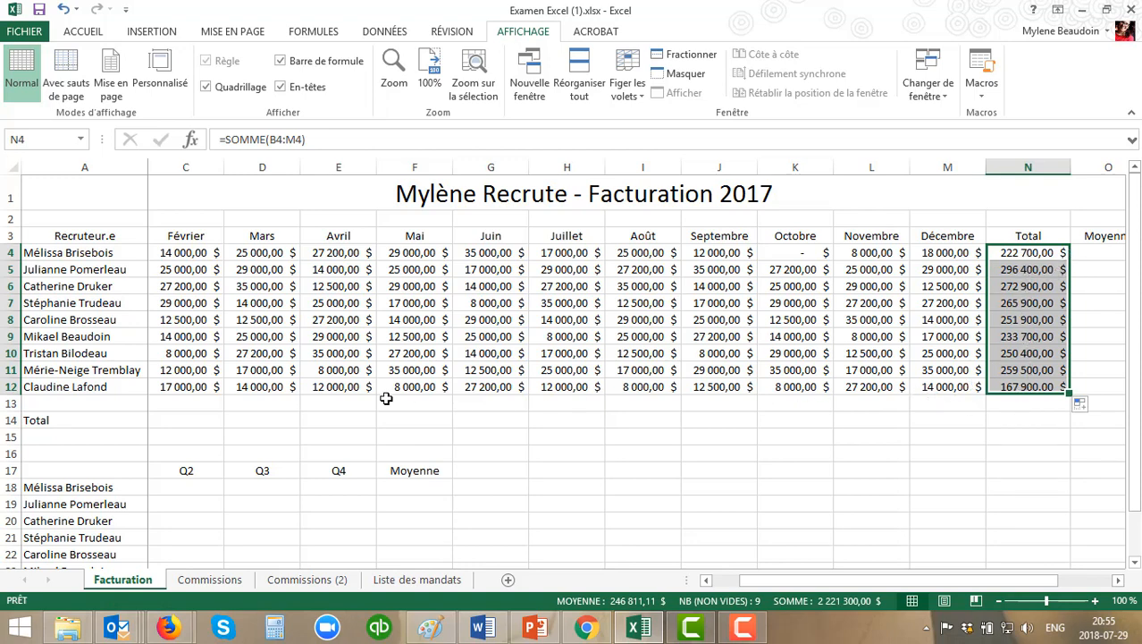
Step: Average the first recruiter's monthly amounts in O4 with =MOYENNE(B4:M4) and fill the formula down to O12
drag(768, 580, 938, 568)
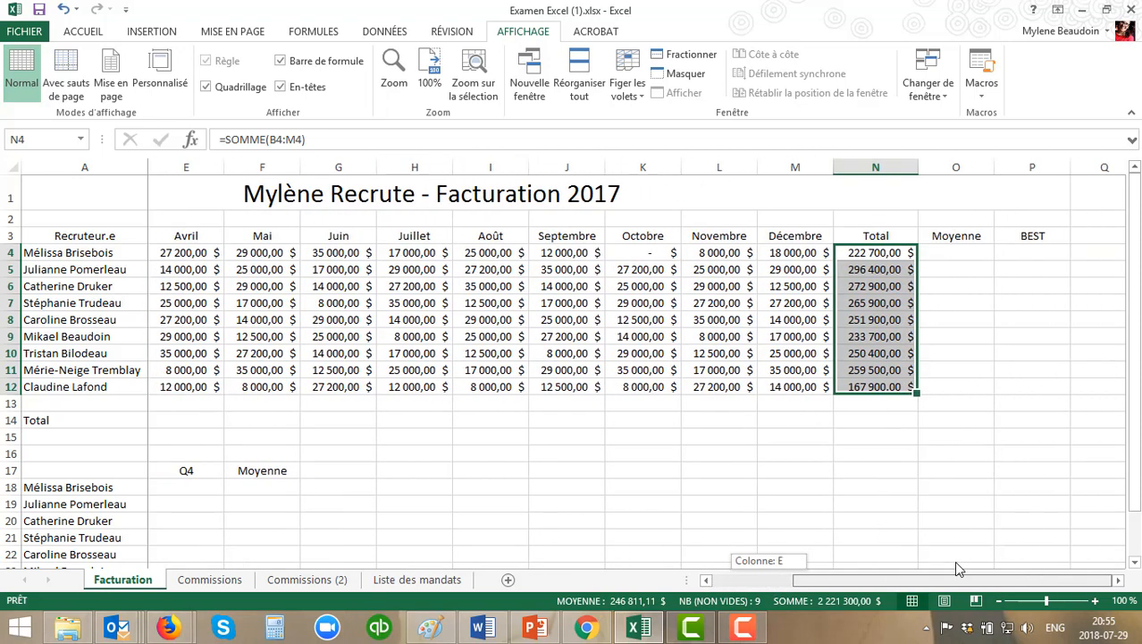
drag(954, 561, 954, 560)
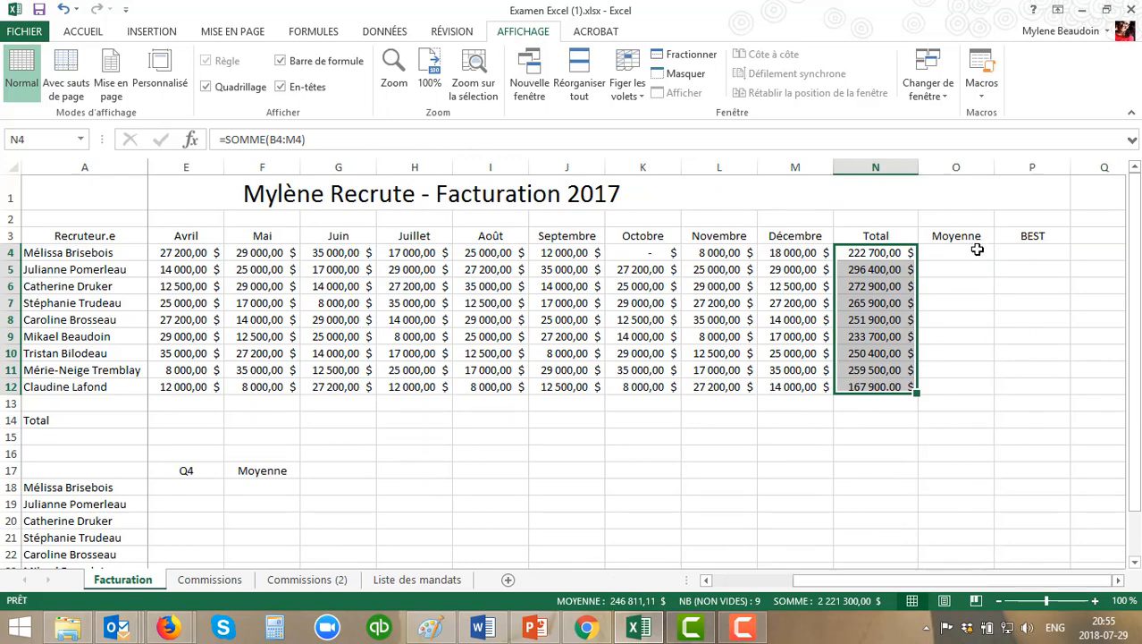
click(974, 254)
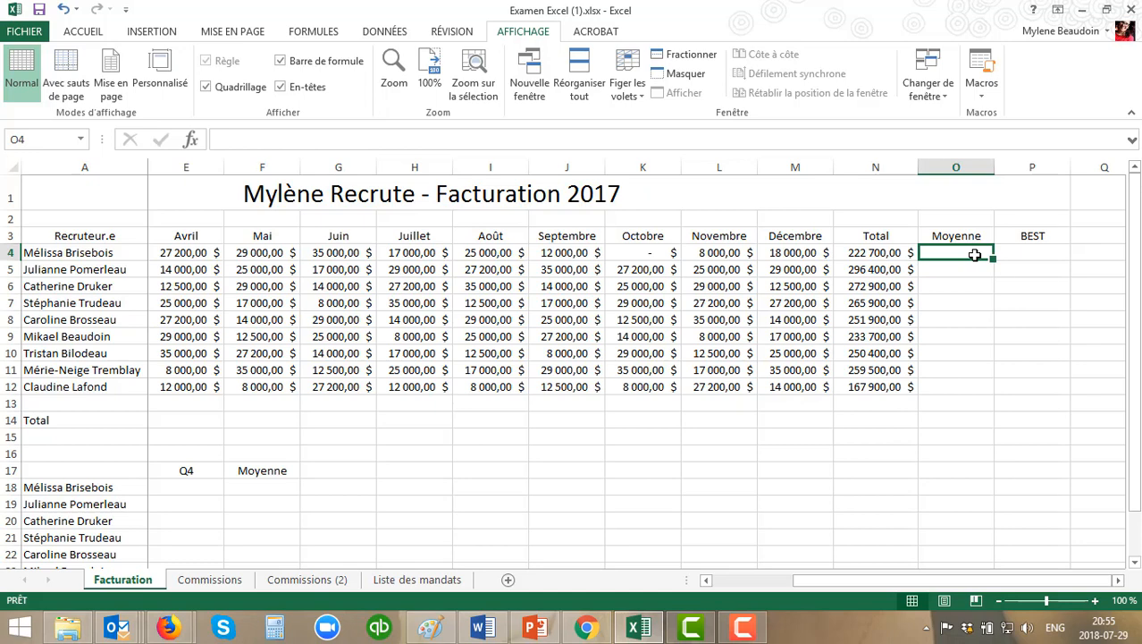
text(=)
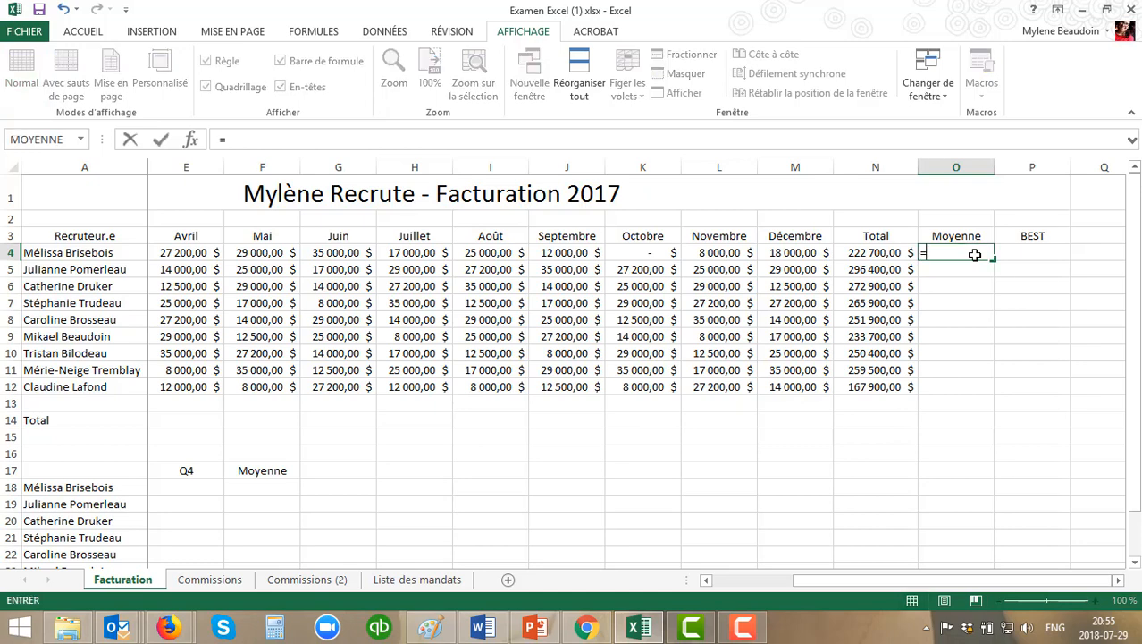
text(moyenne)
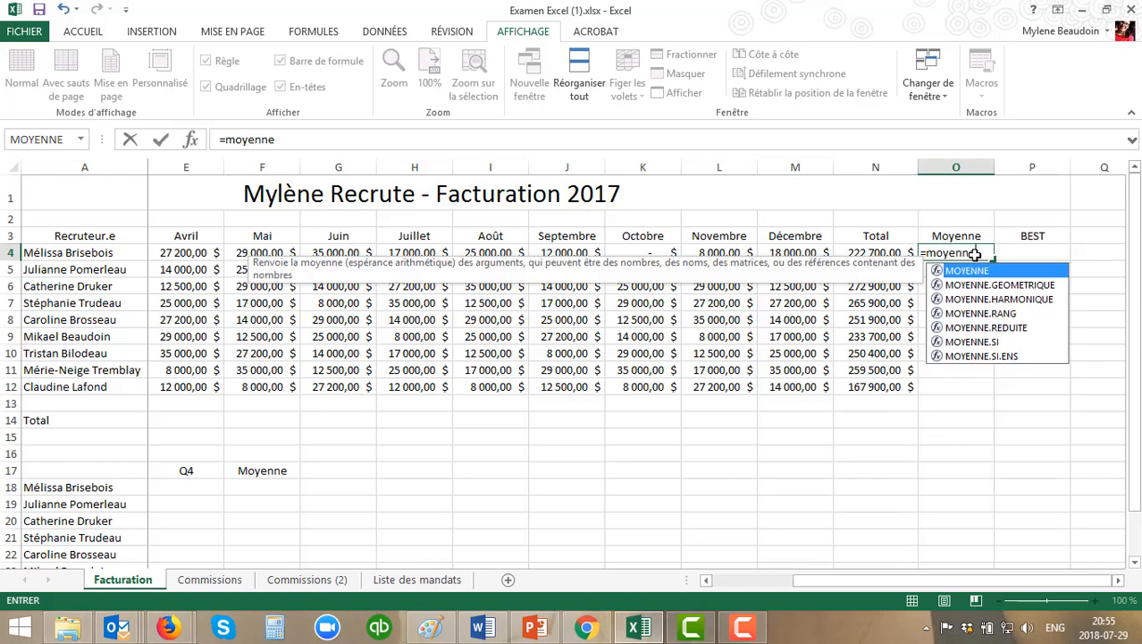
text(()
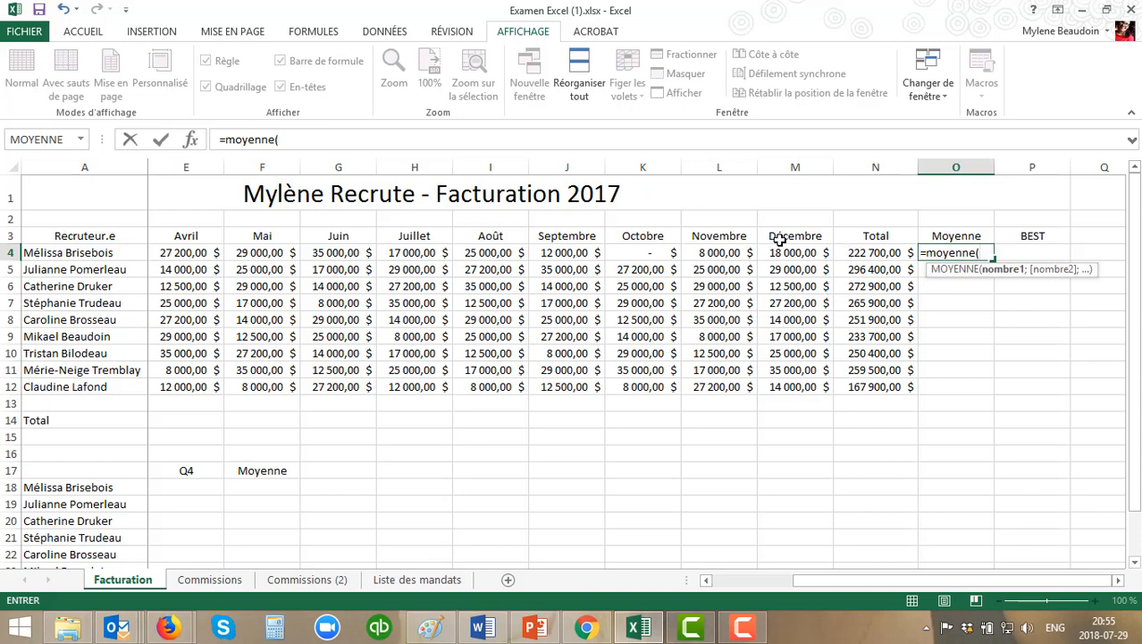
drag(798, 253, 165, 256)
text())
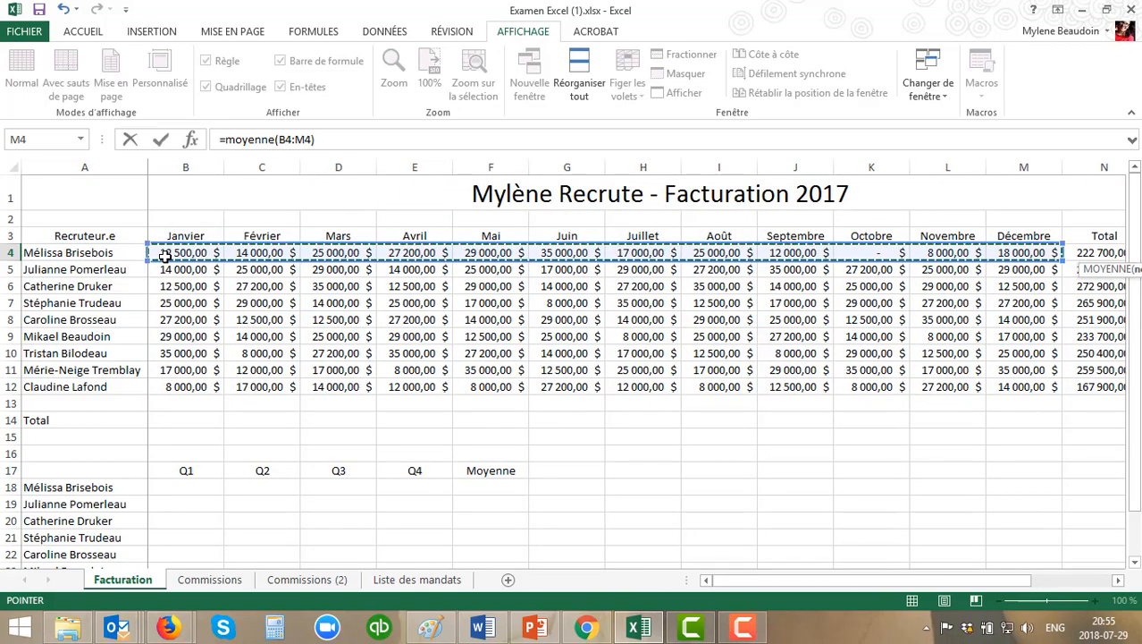
key(Return)
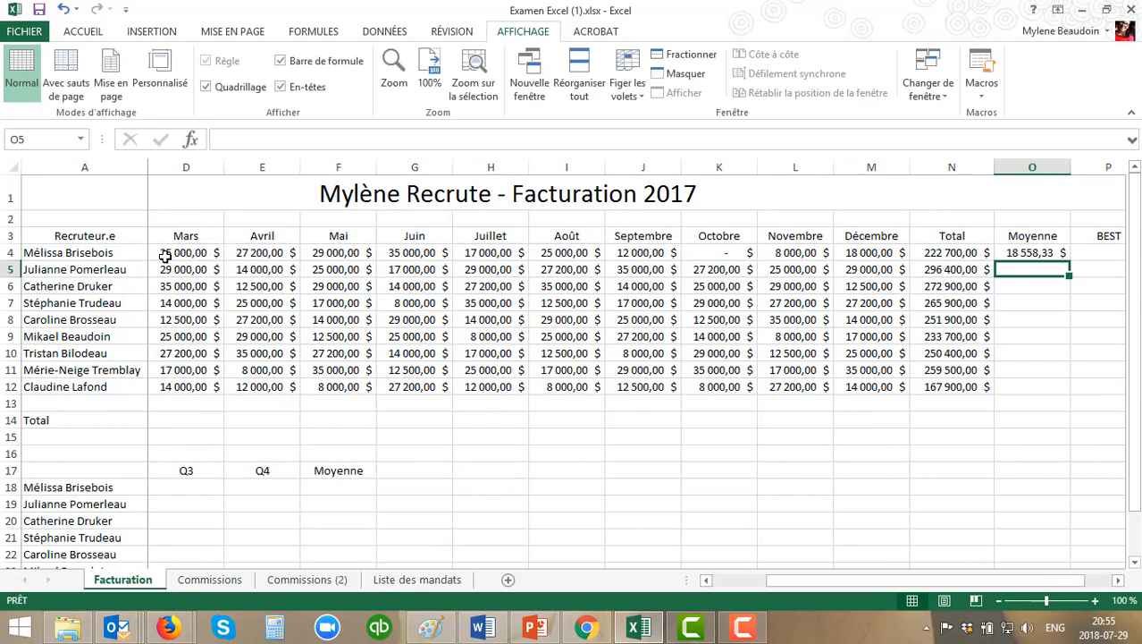
click(1036, 251)
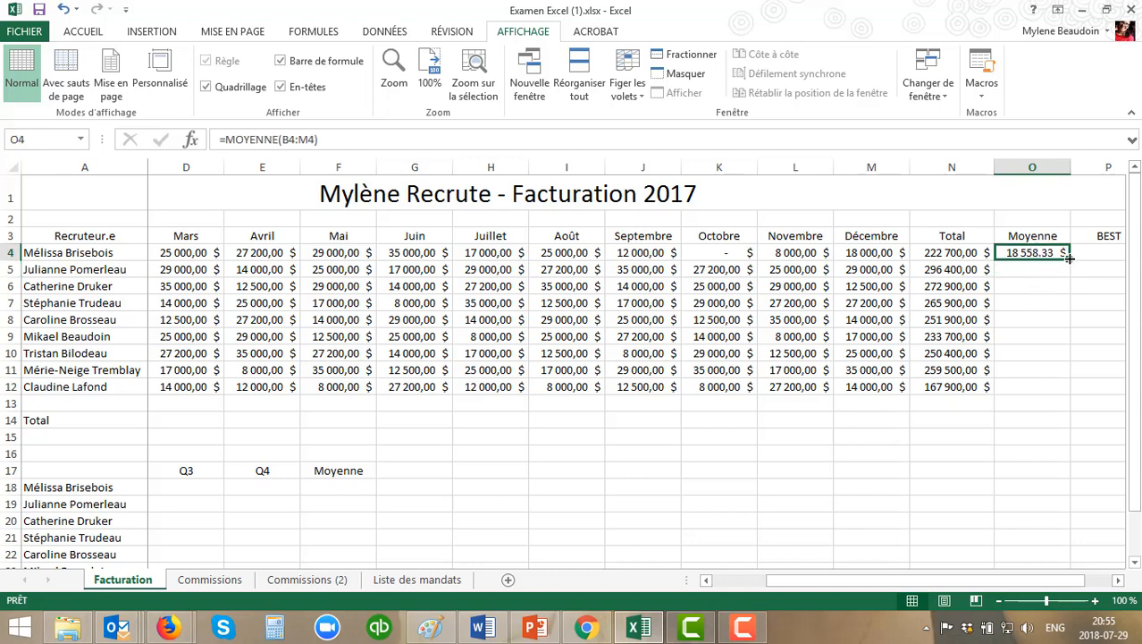
double_click(1069, 257)
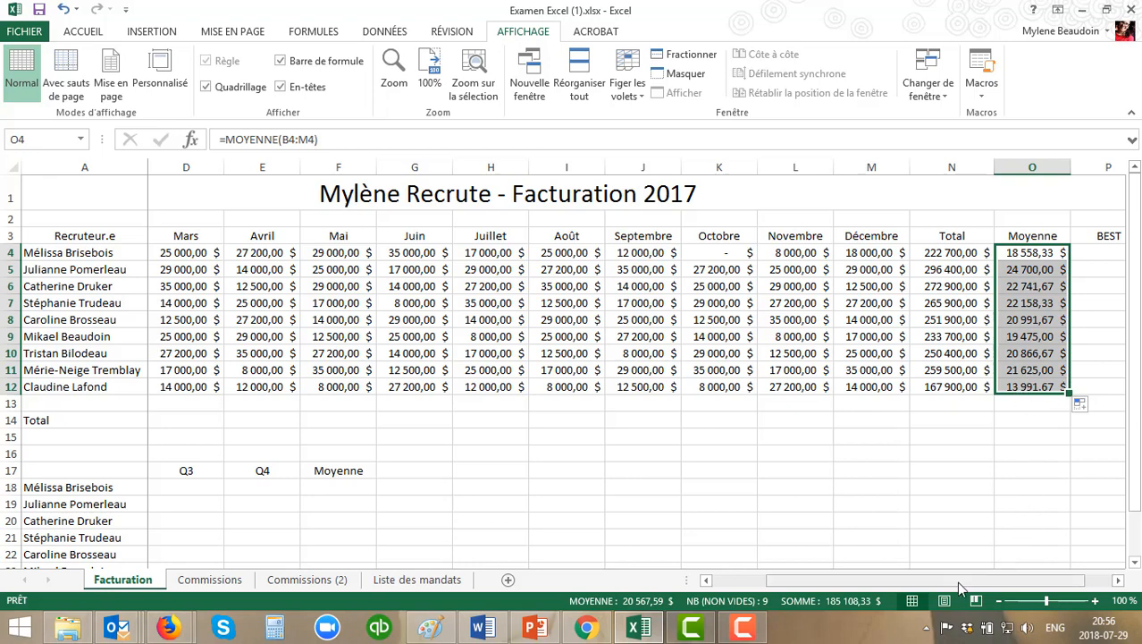
Step: Find the first recruiter's highest monthly amount in P4 with =MAX(B4:M4) and fill the formula down the BEST column to P12
drag(957, 581, 1026, 581)
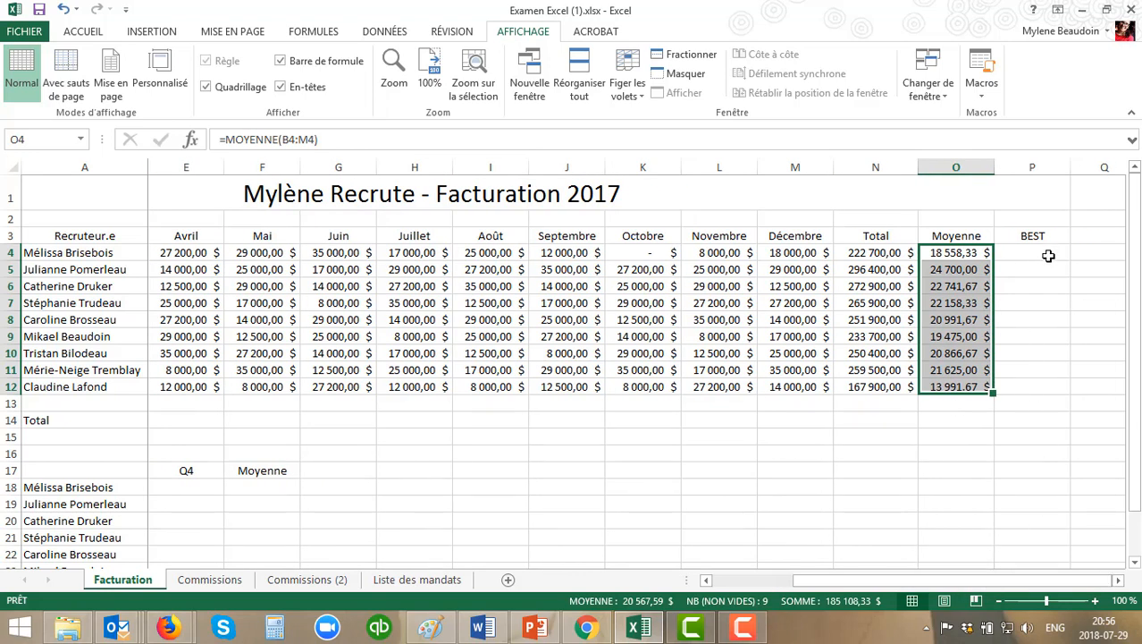
click(1050, 252)
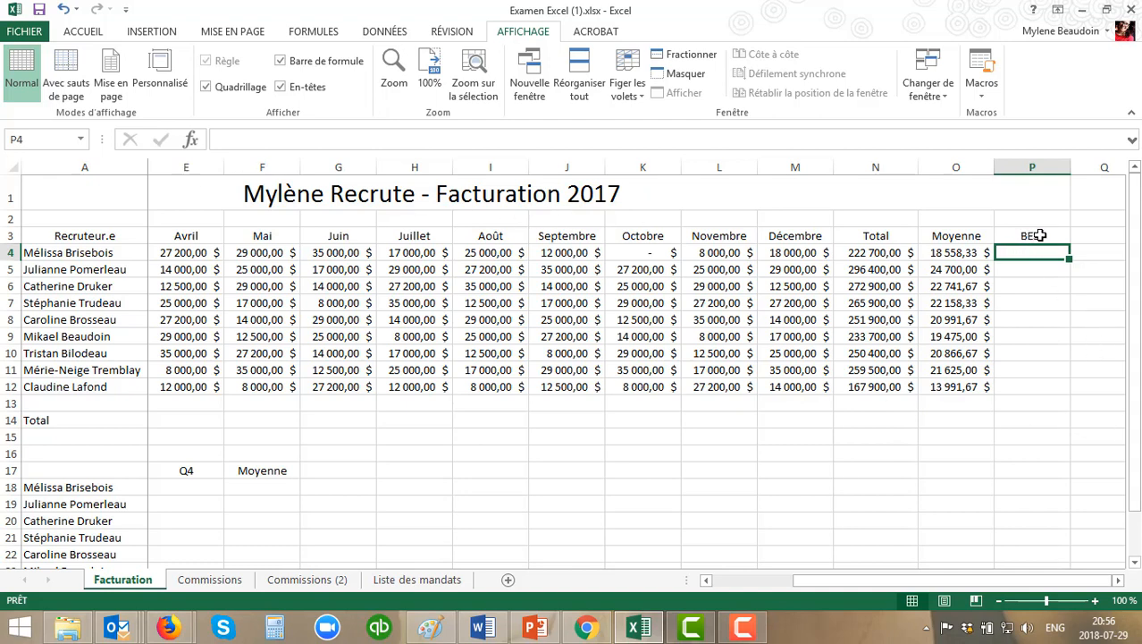
click(230, 138)
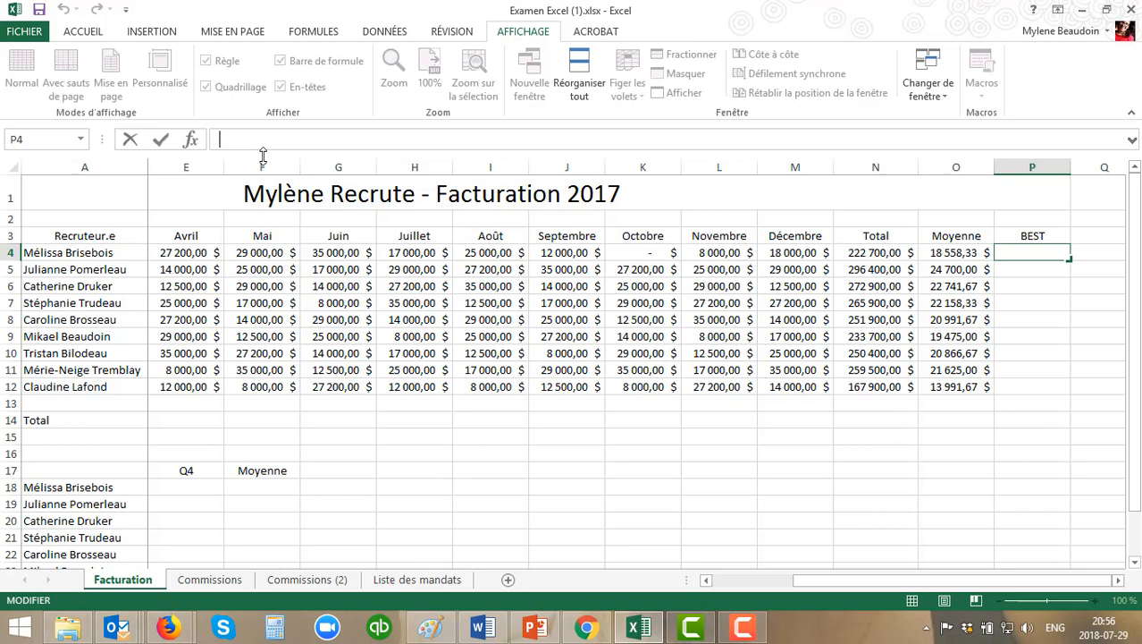
text(=max)
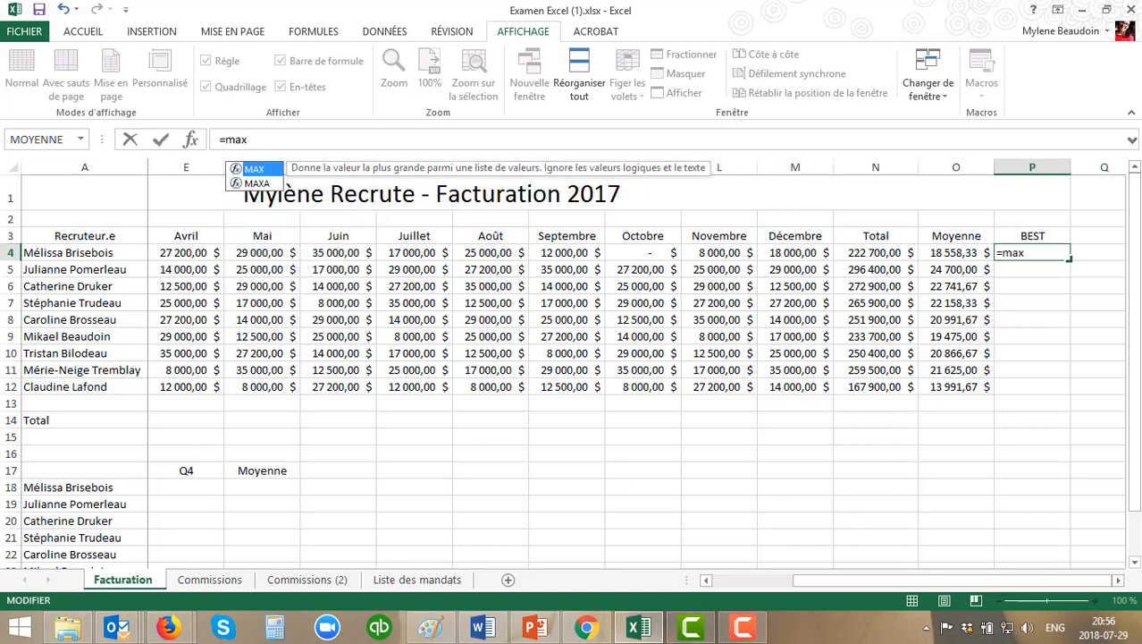
drag(885, 586, 746, 579)
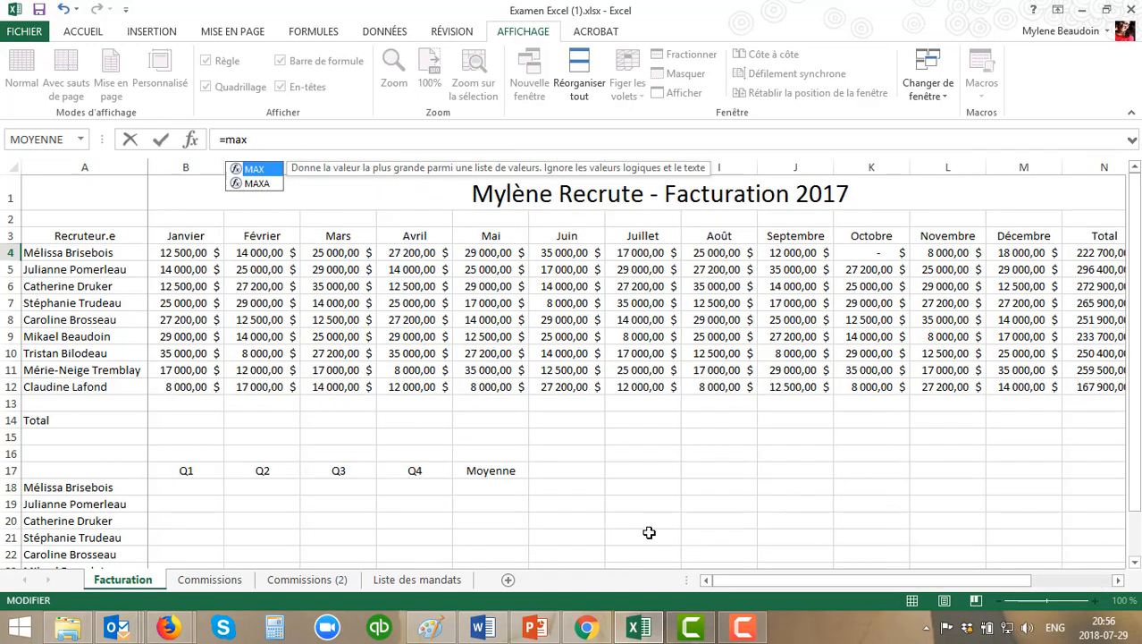
text(()
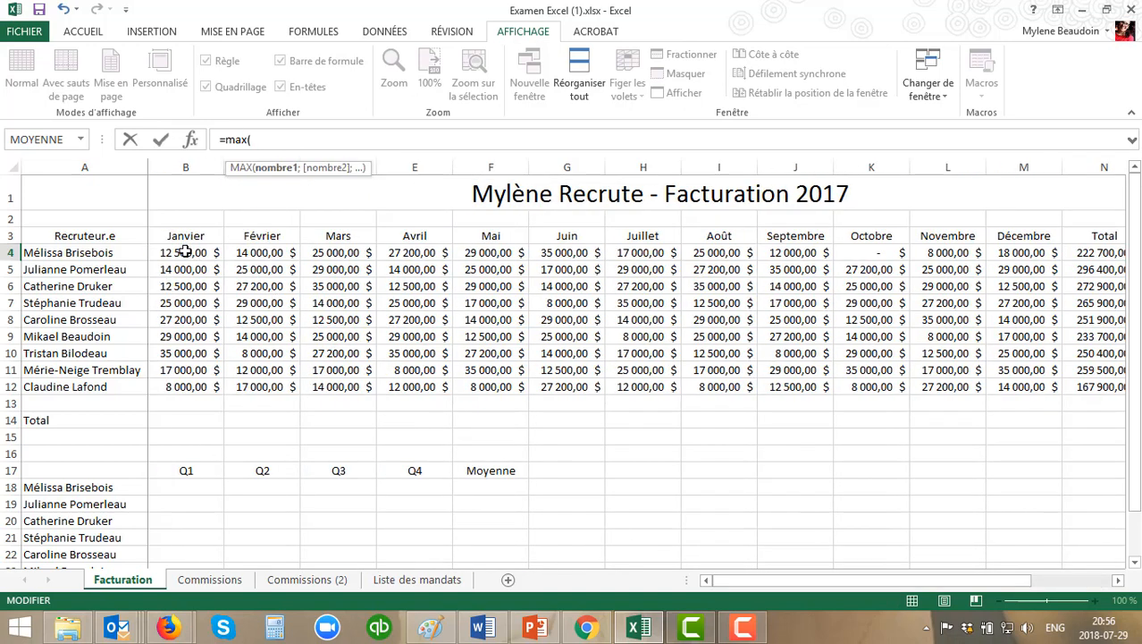
drag(184, 252, 1056, 255)
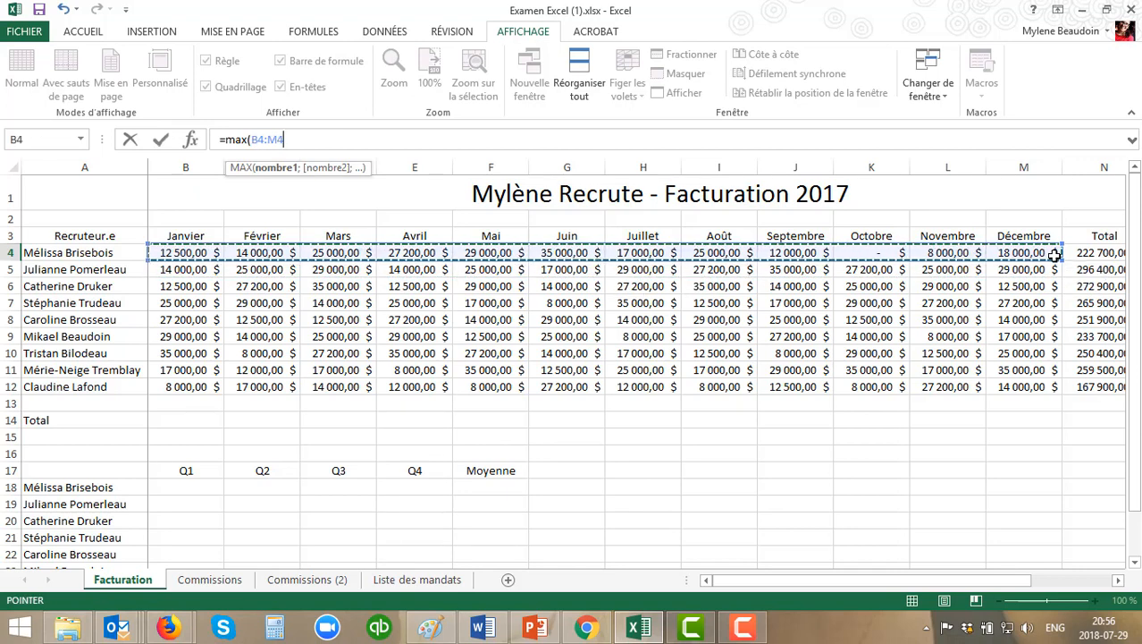
text())
key(Return)
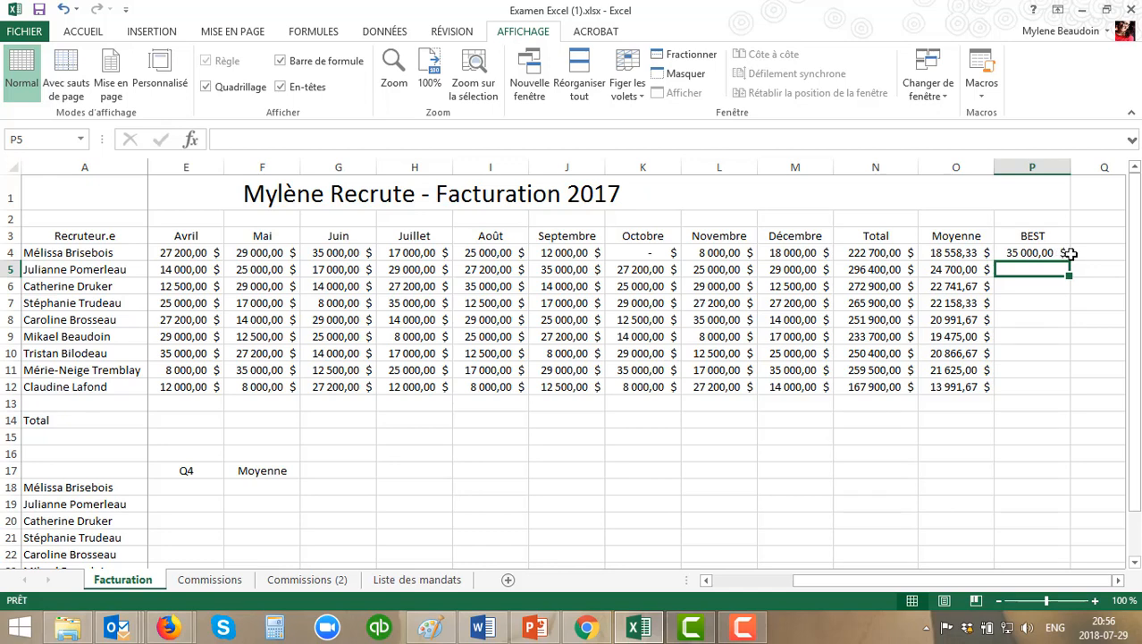
click(1055, 255)
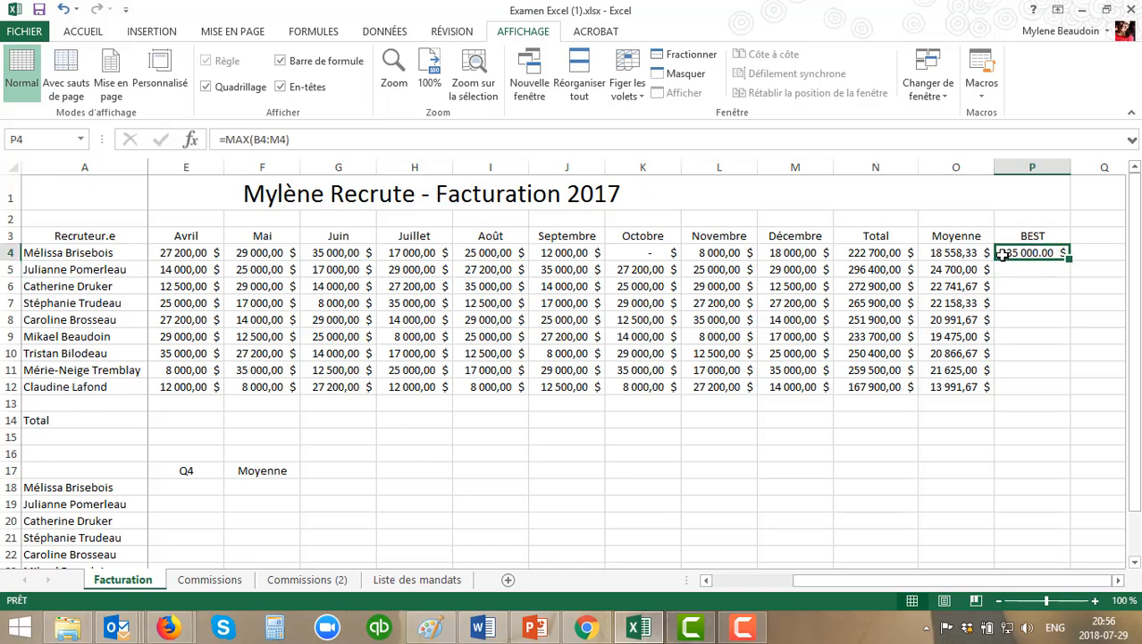
double_click(1070, 259)
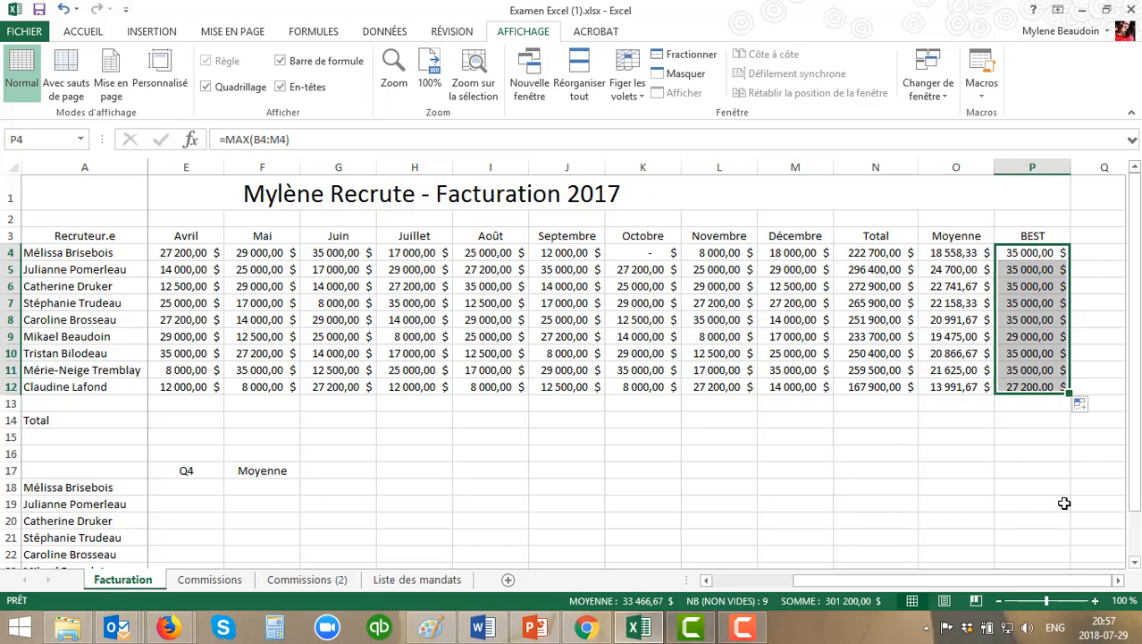
Step: Total the first recruiter's January to March amounts in the Q1 cell B18 with =SOMME(B4:D4)
drag(949, 582, 748, 580)
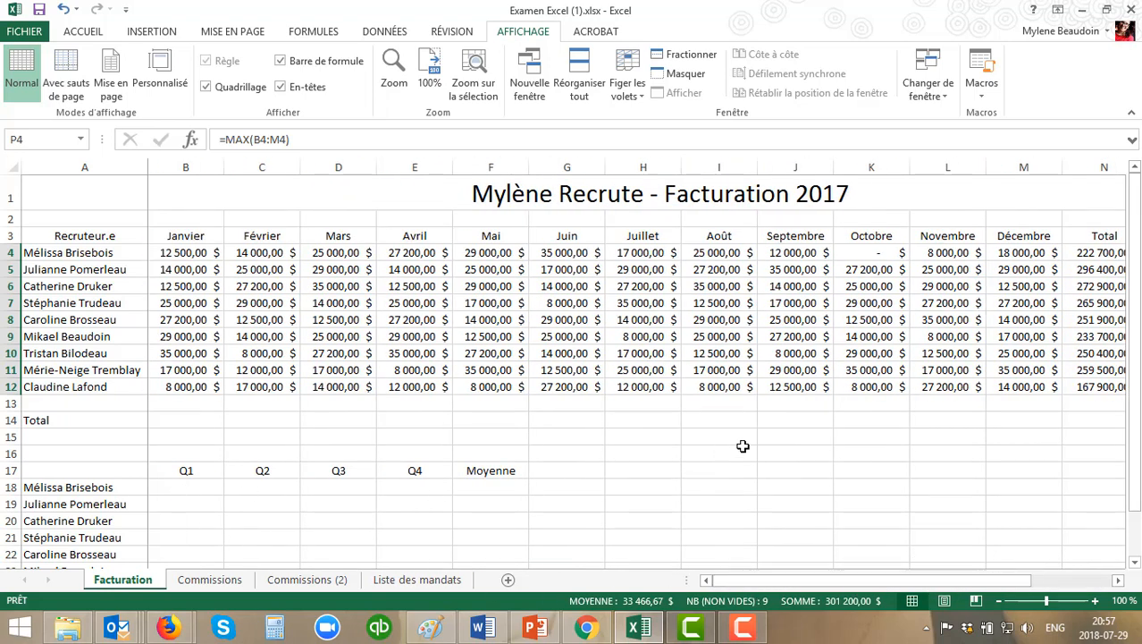
scroll(743, 446, down, 1)
scroll(743, 446, down, 1)
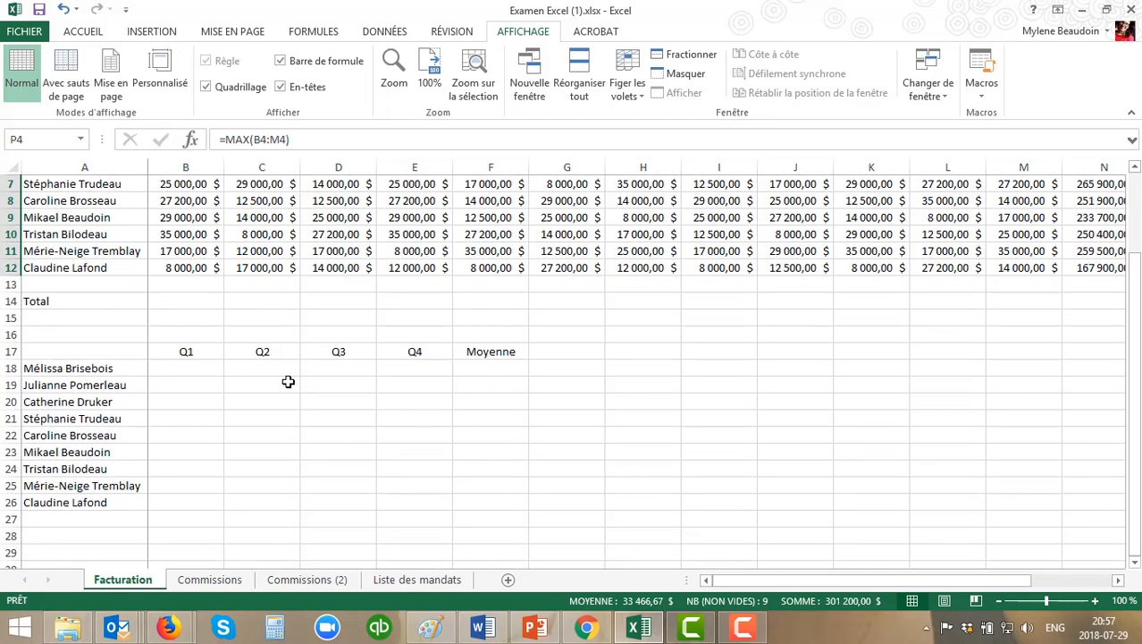
scroll(926, 550, up, 2)
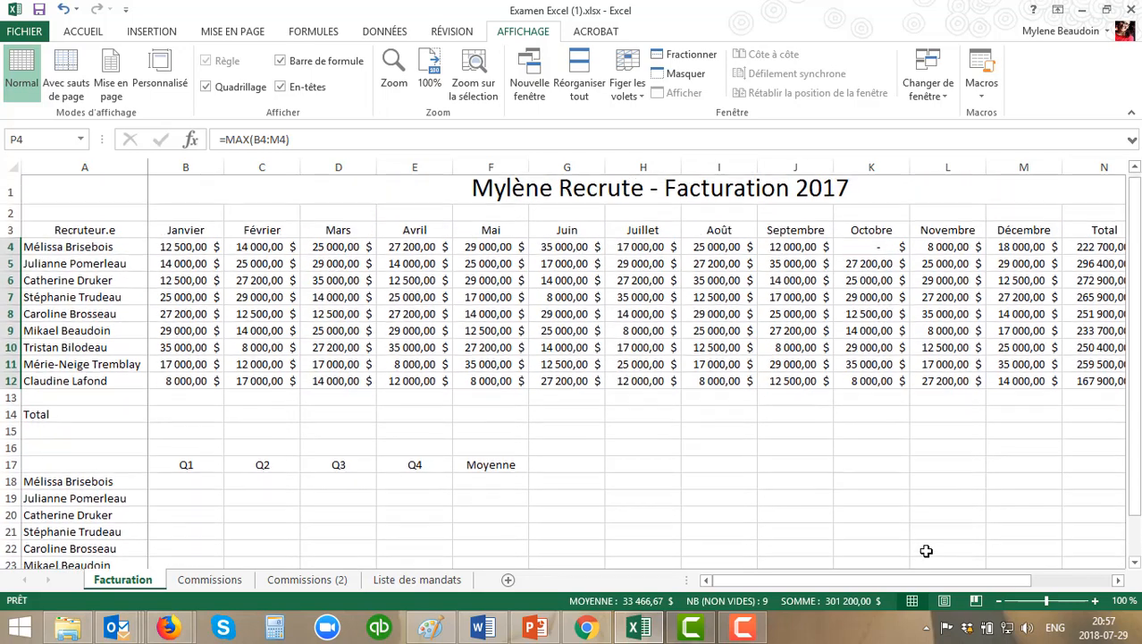
scroll(926, 551, down, 1)
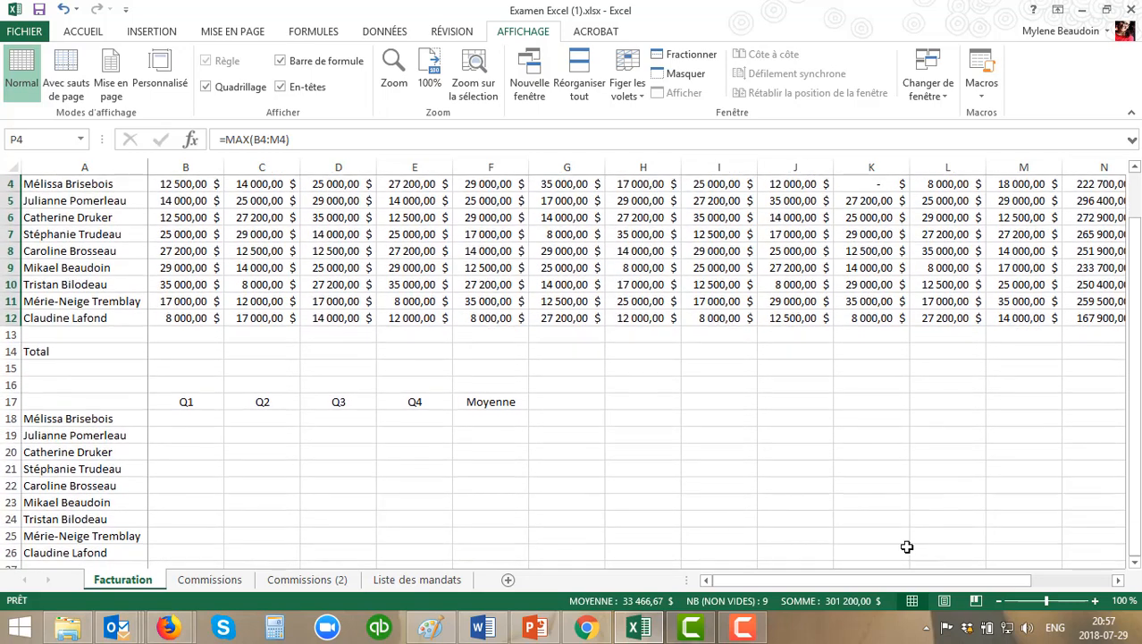
click(196, 419)
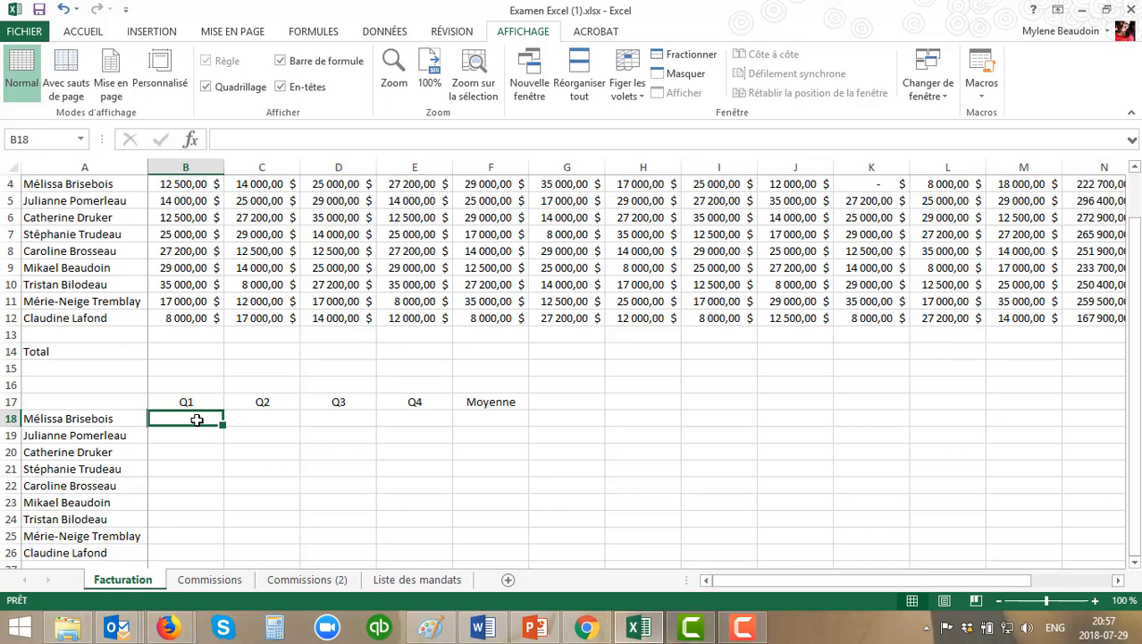
text(=)
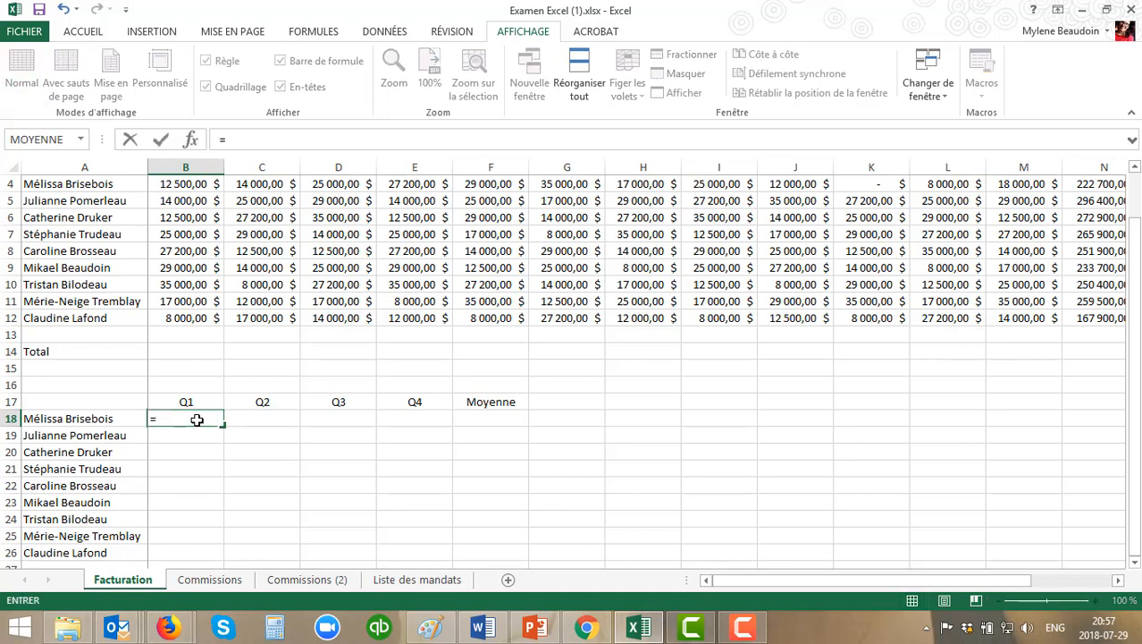
text(SOMME)
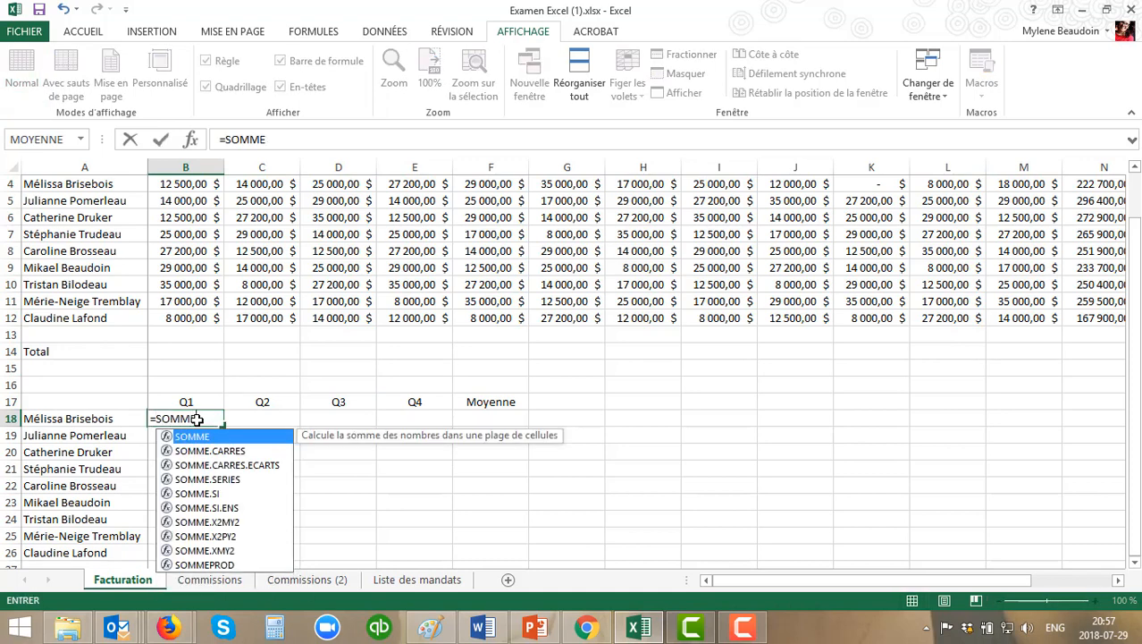
text(()
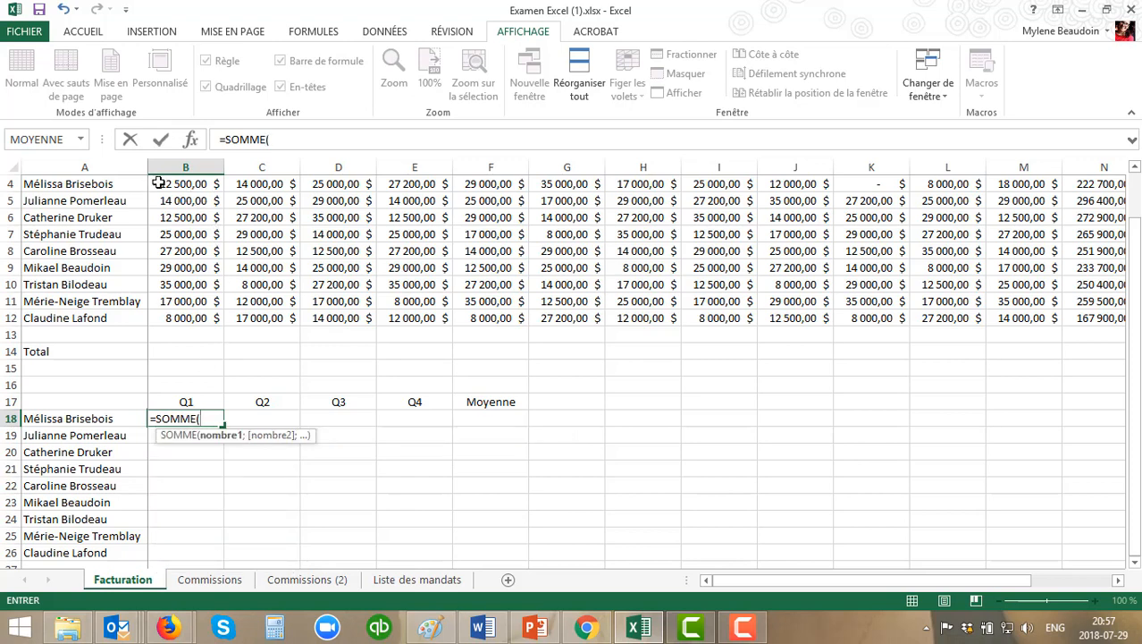
click(189, 184)
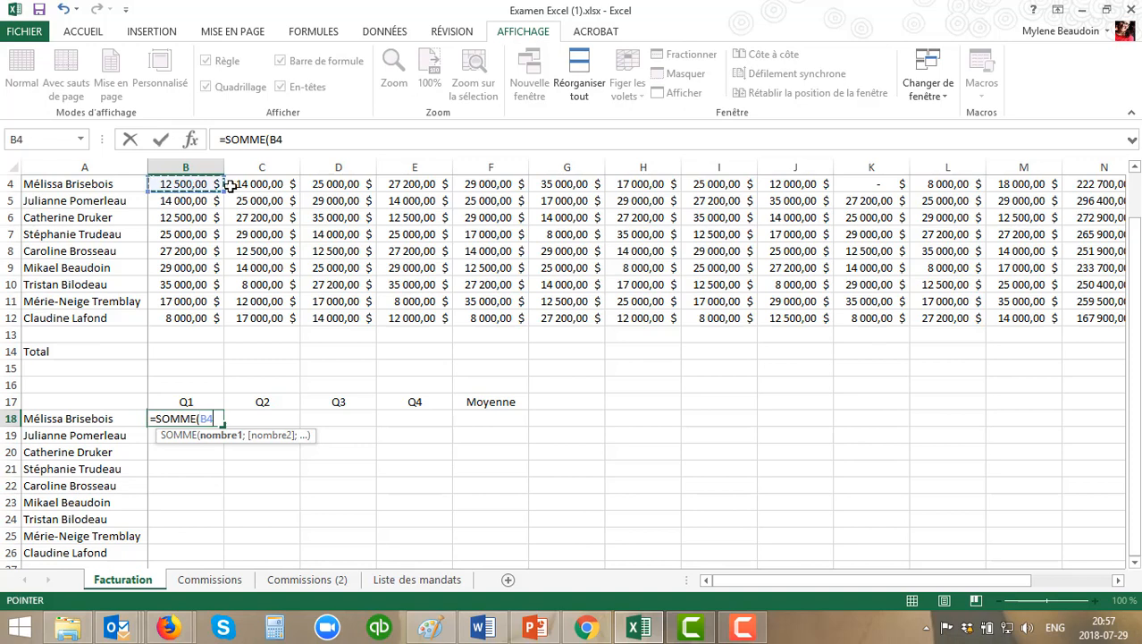
drag(229, 185, 327, 186)
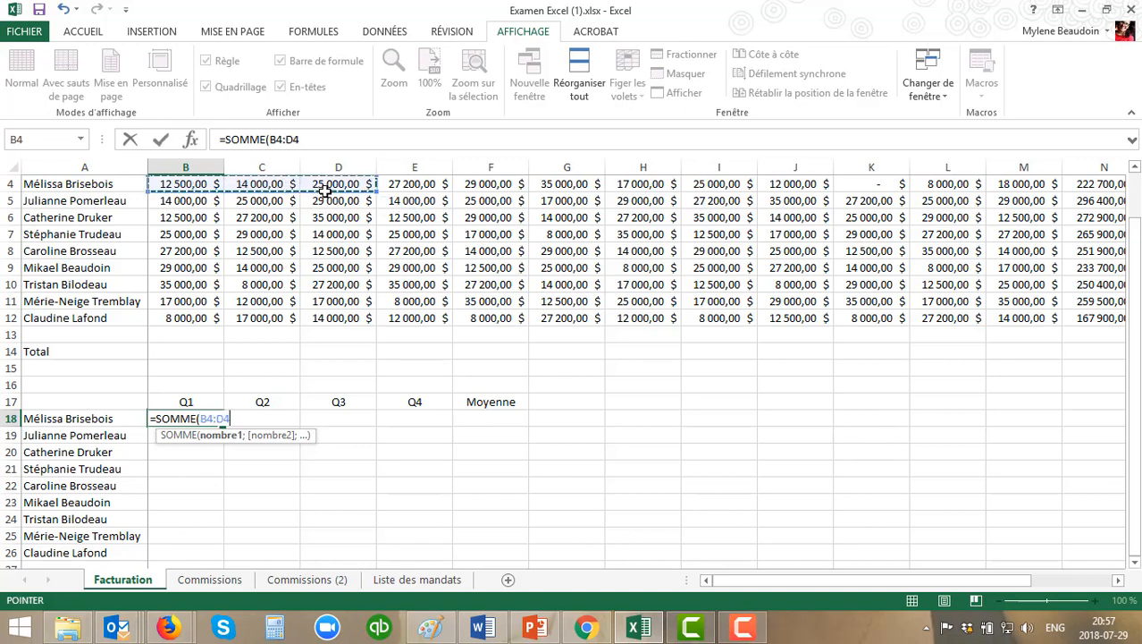
text())
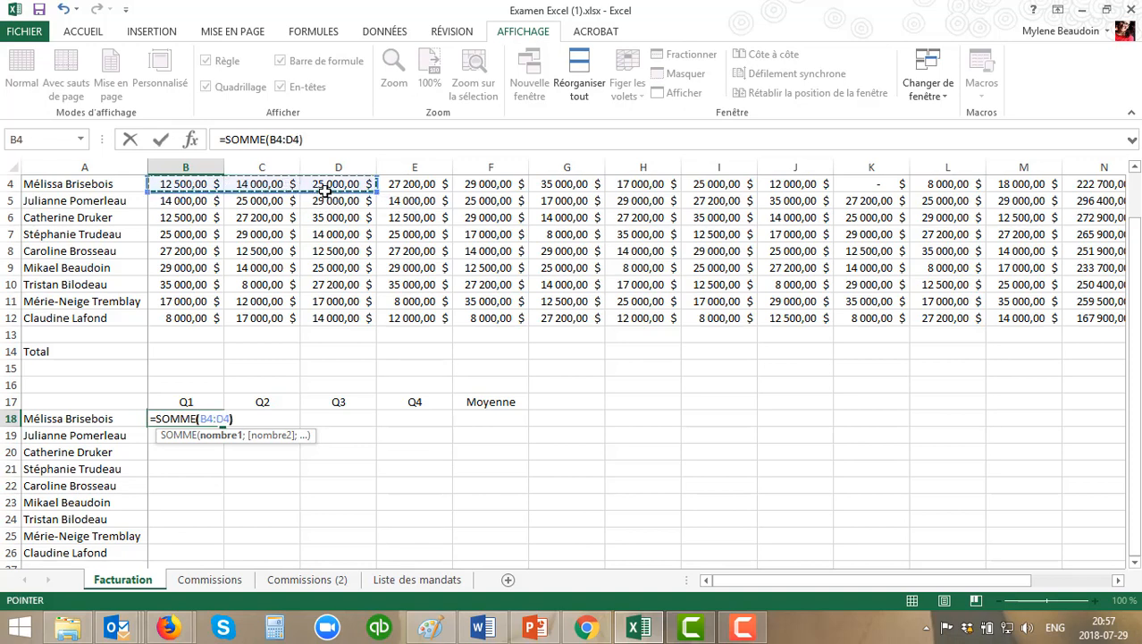
key(Return)
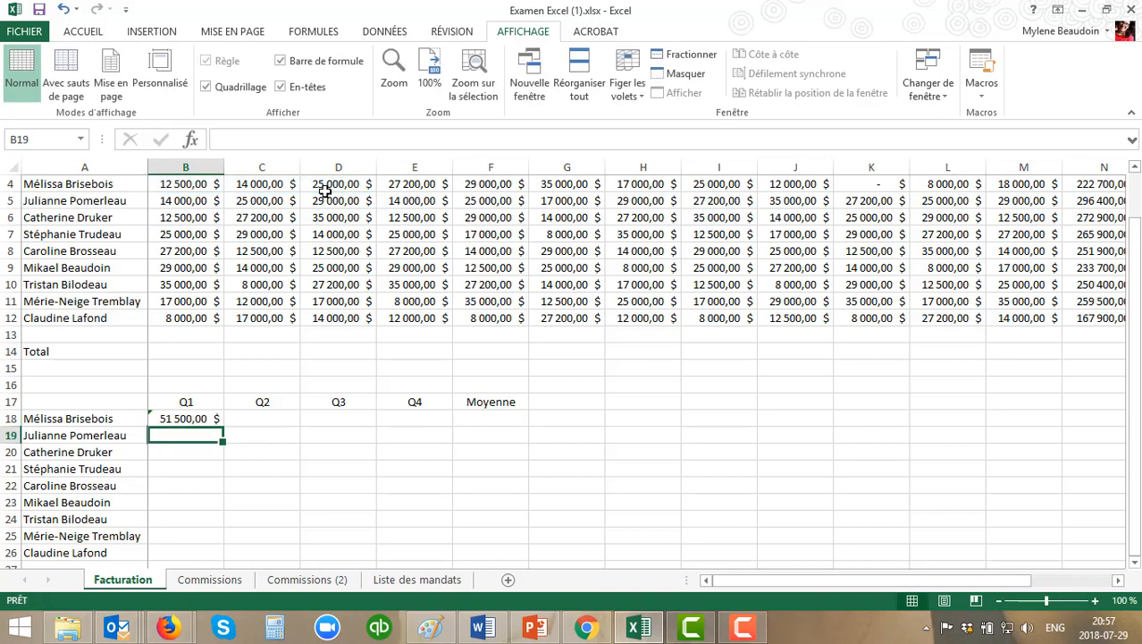
Step: Ignore the omitted adjacent cells error flagged on the Q1 formula in B18
click(152, 417)
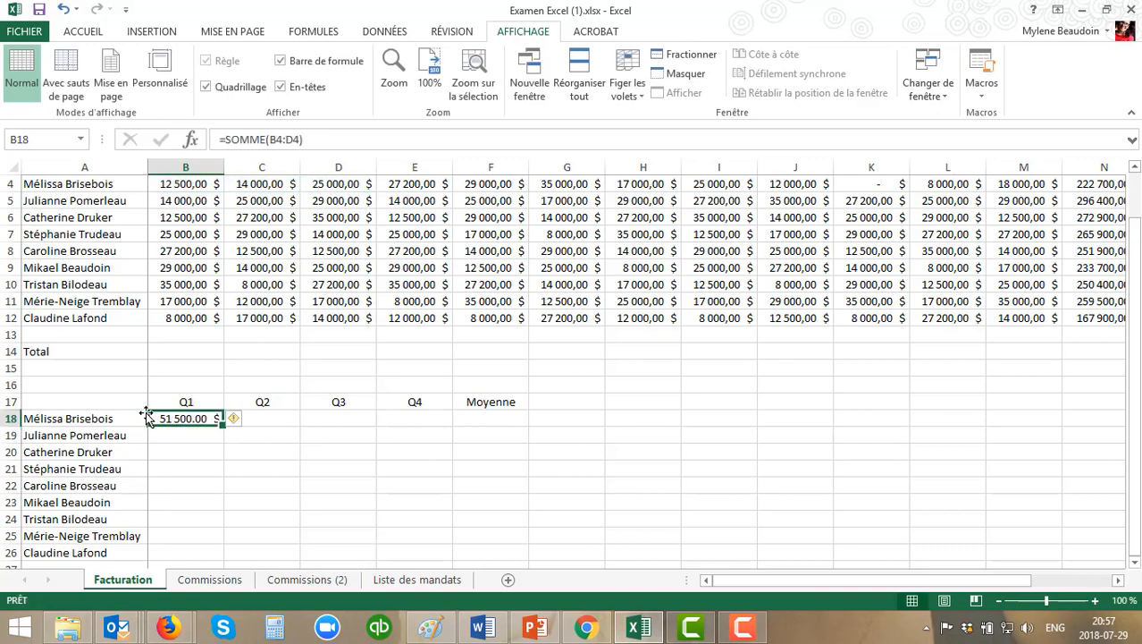
click(233, 420)
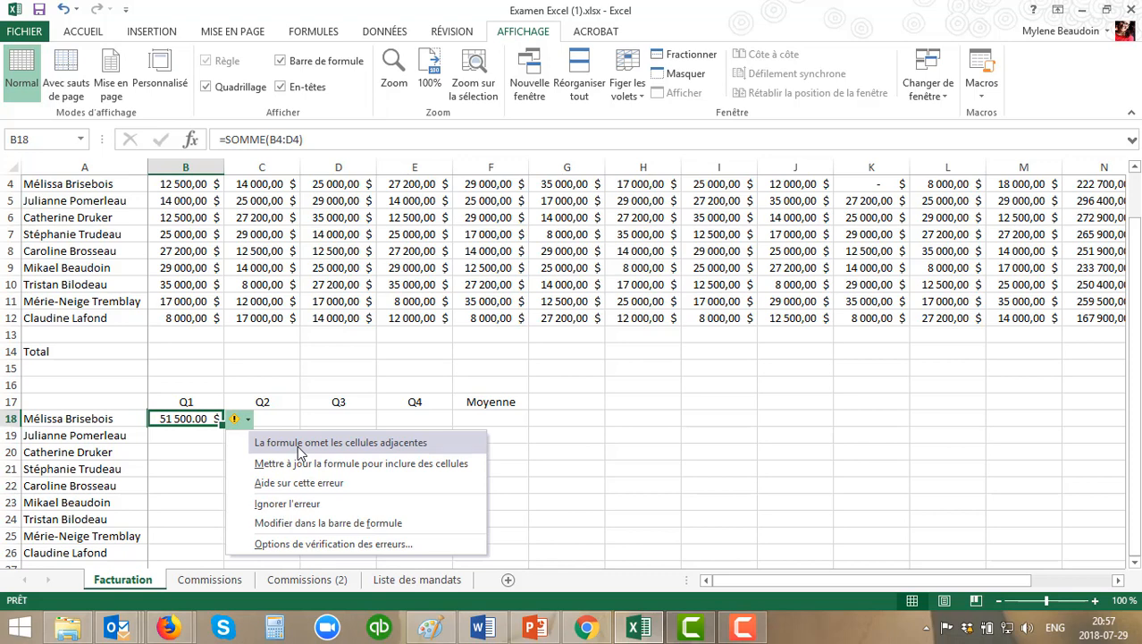
click(293, 504)
click(291, 502)
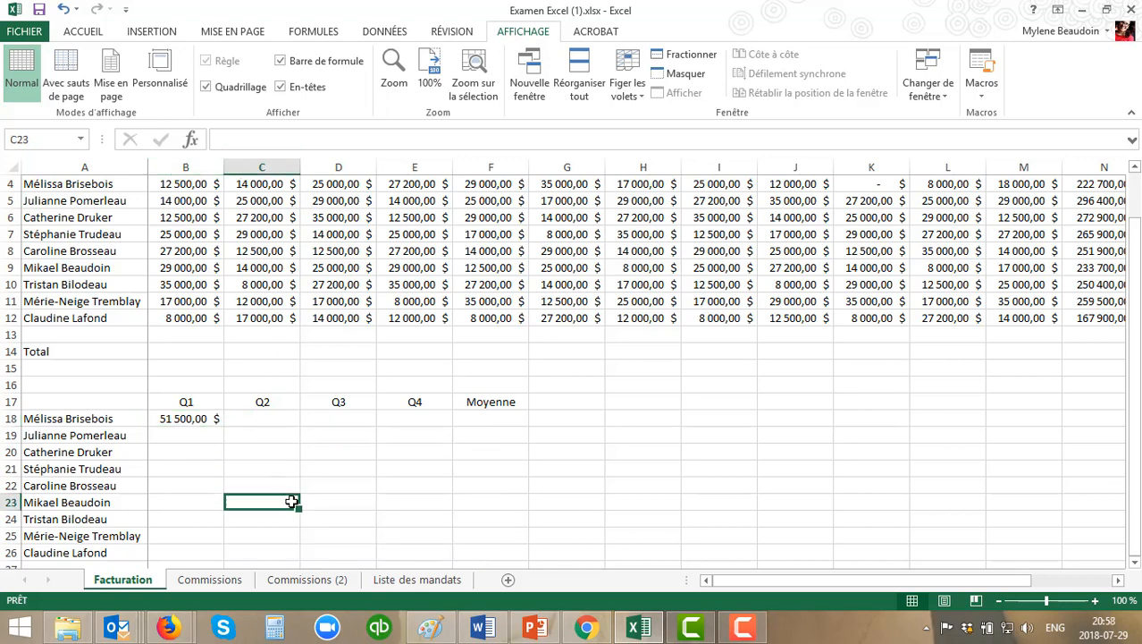
click(274, 419)
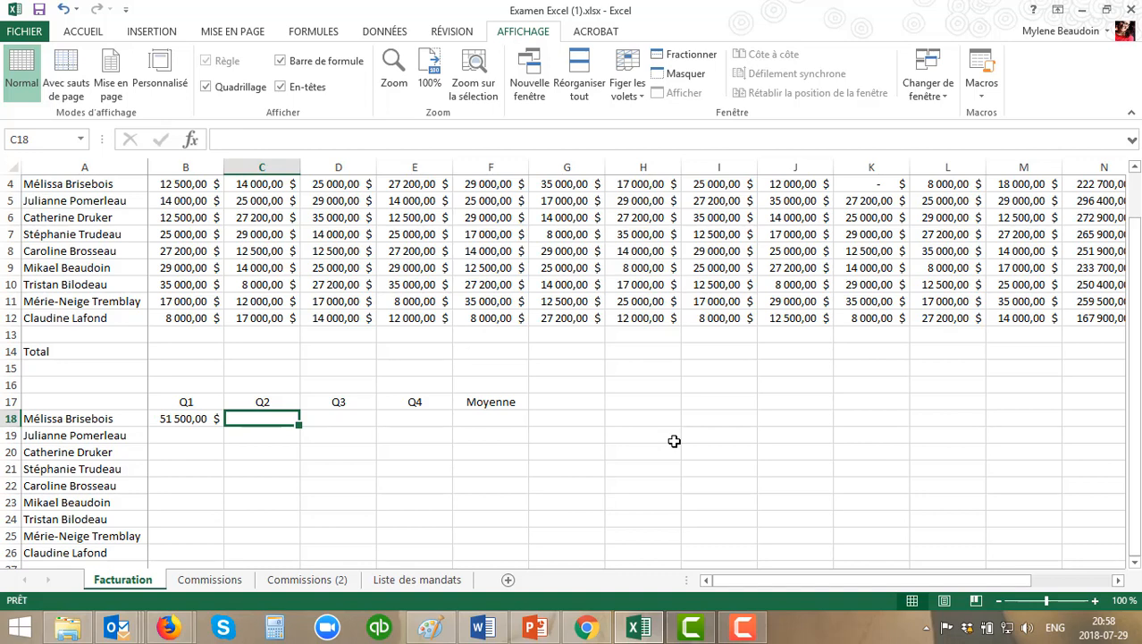
text(=)
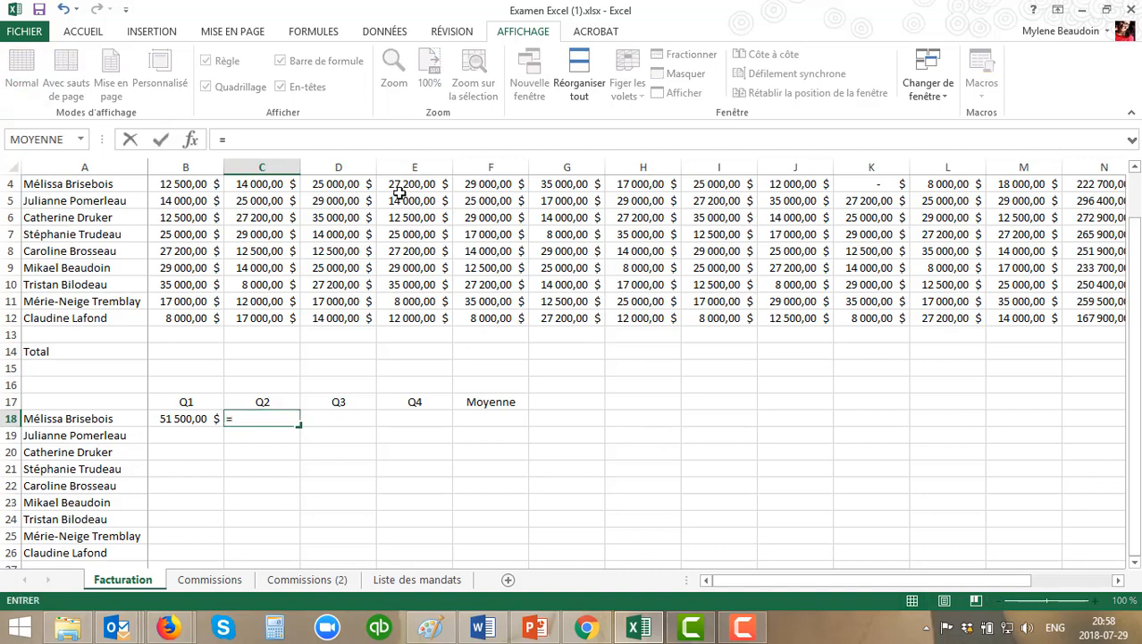
drag(408, 183, 555, 183)
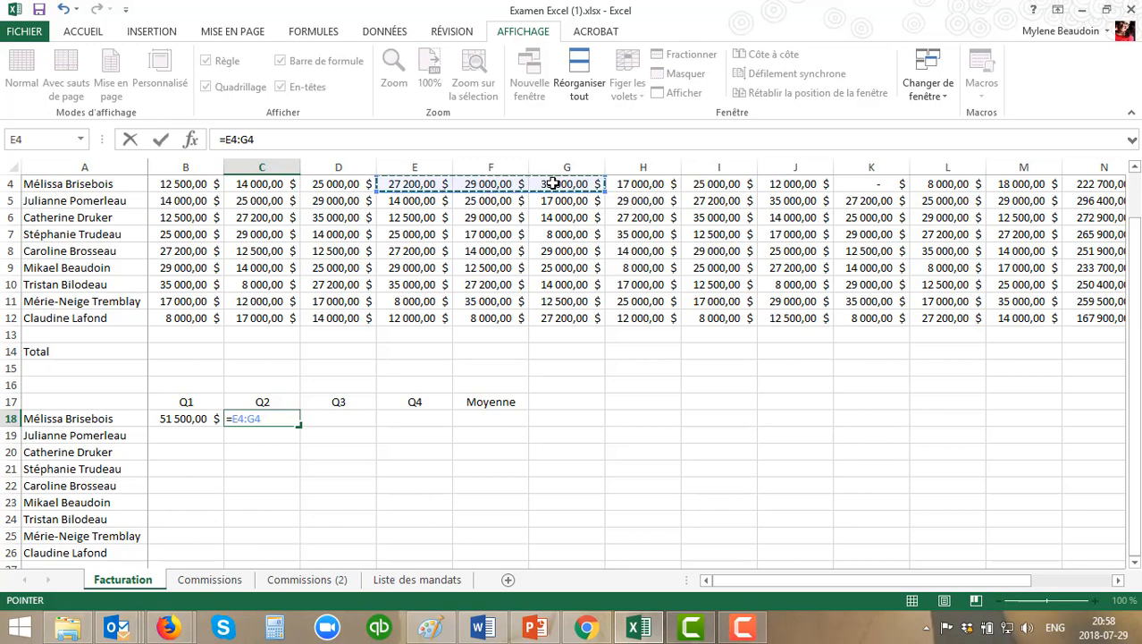
key(Return)
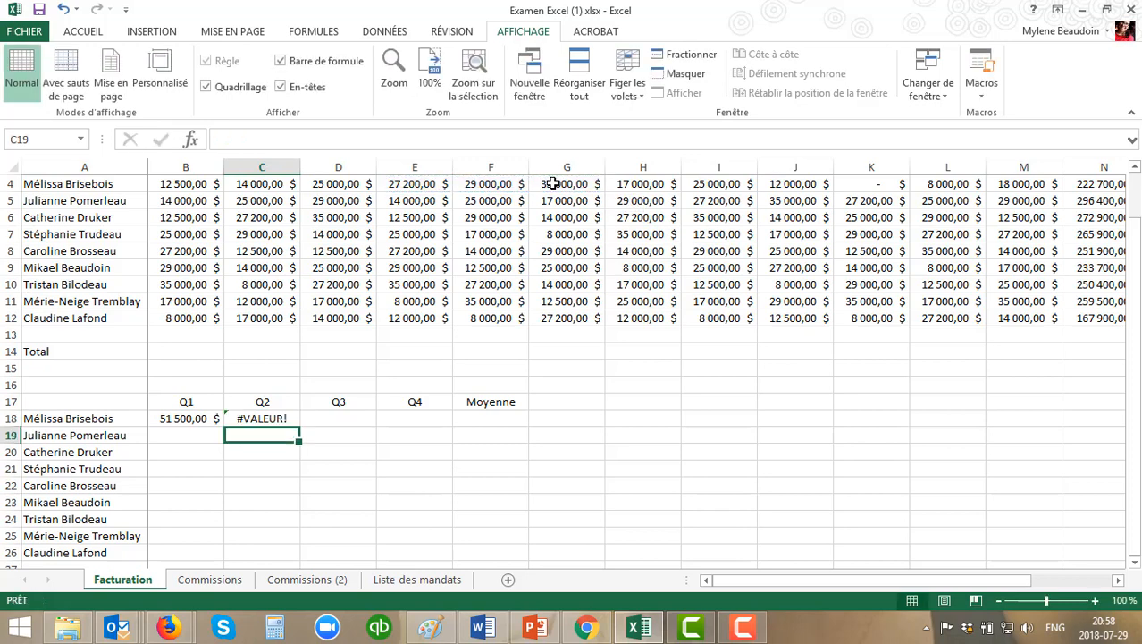
click(271, 418)
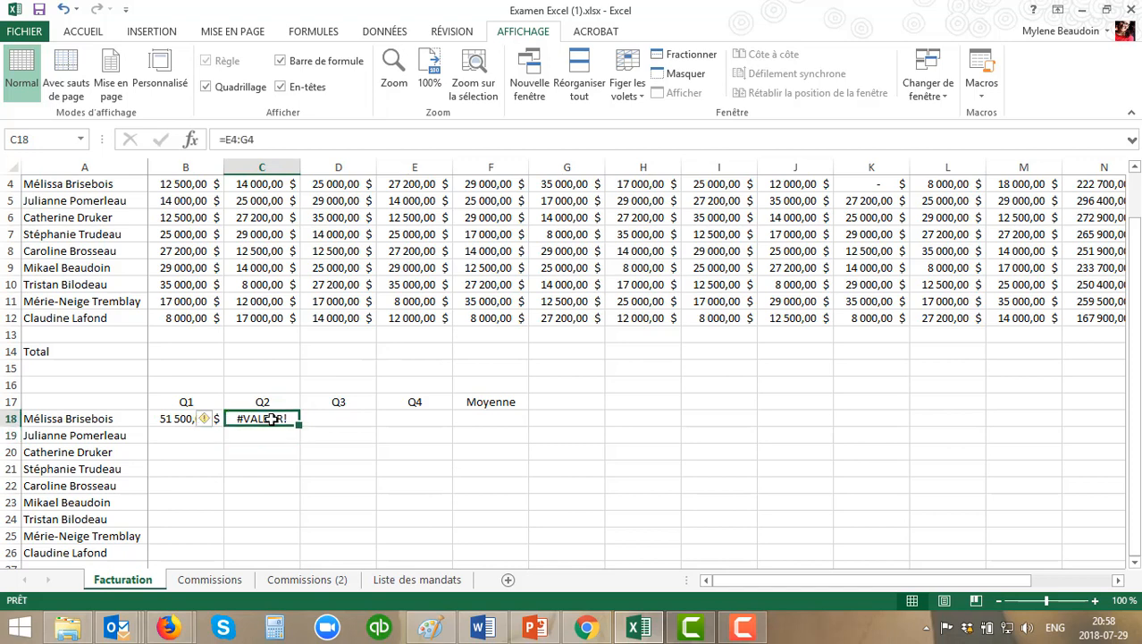
key(Delete)
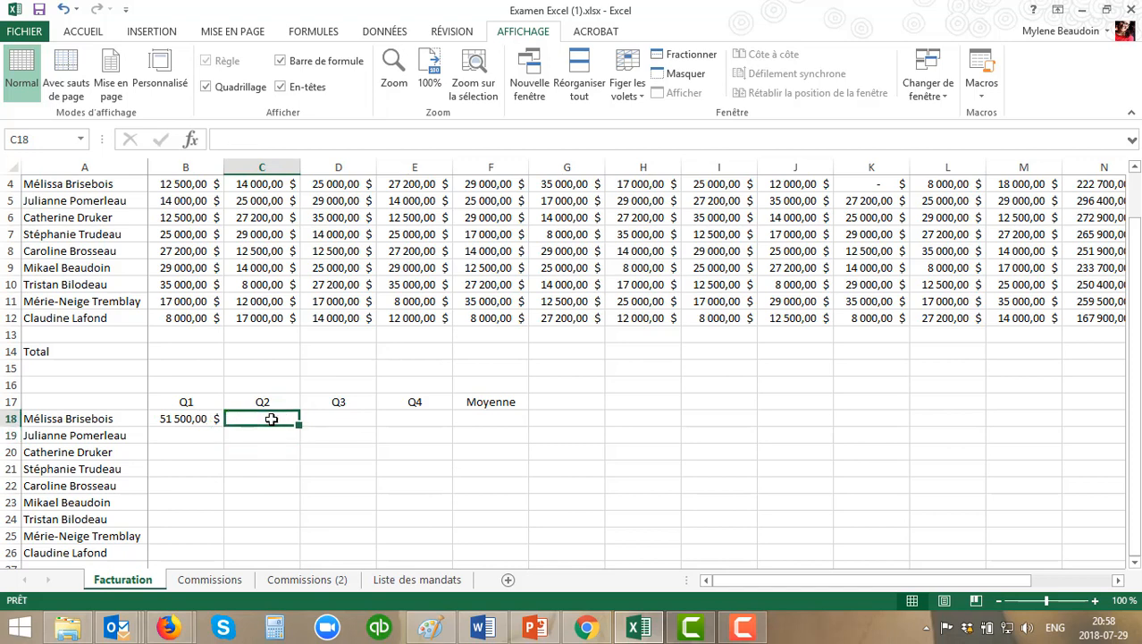
Step: Total the first recruiter's April to June amounts in the Q2 cell C18 with =SOMME(E4:G4)
text(=)
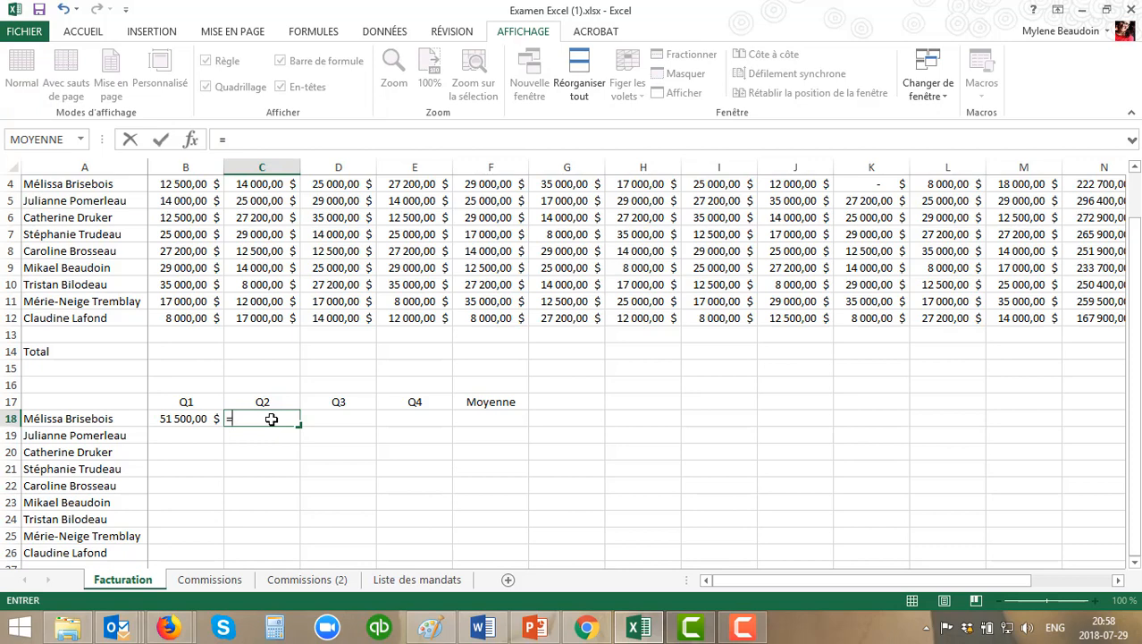
text(SO)
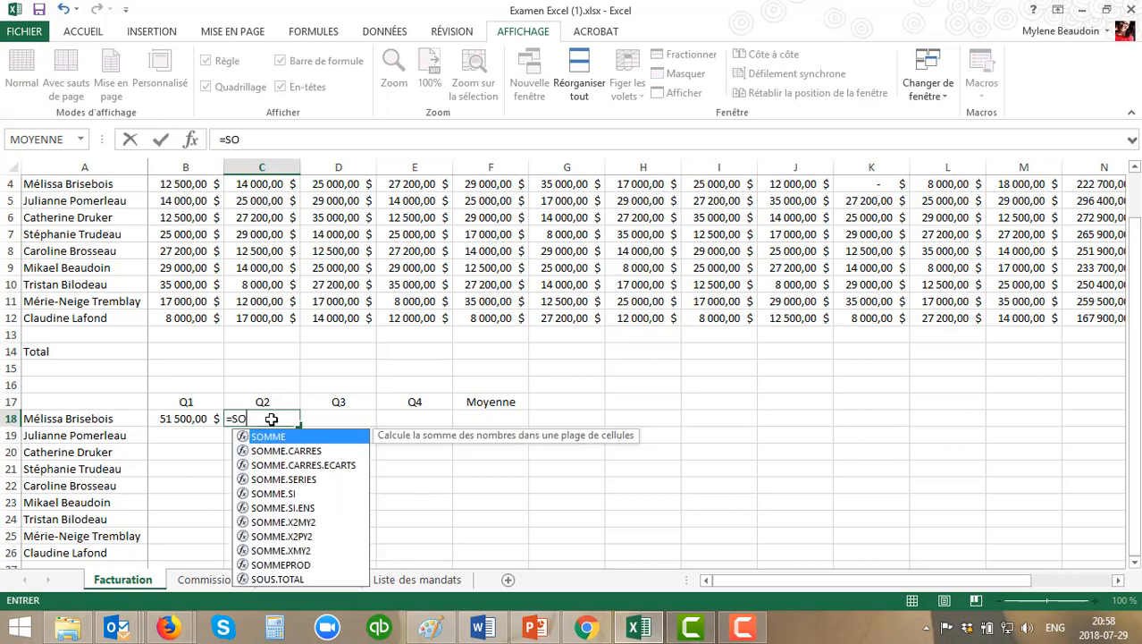
text(MME()
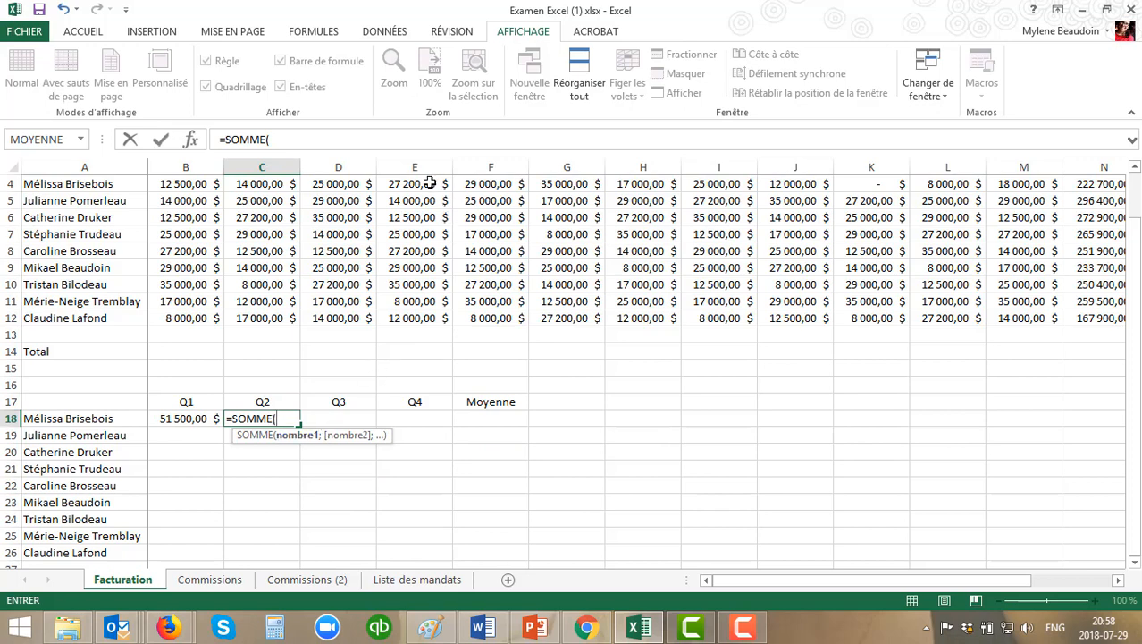
drag(429, 183, 570, 189)
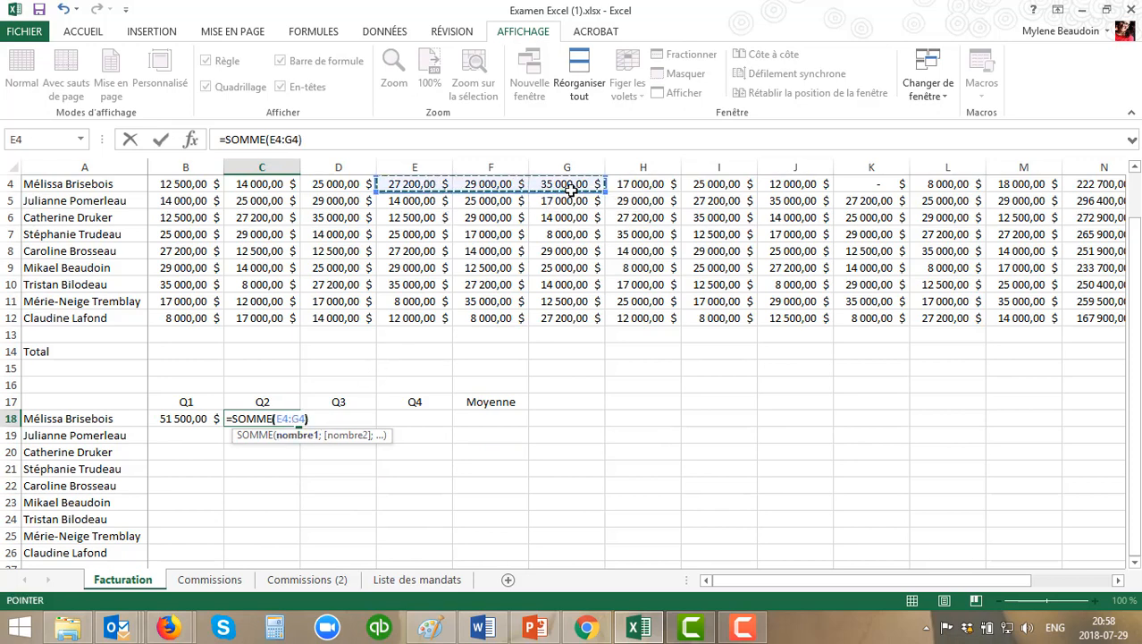
key(Return)
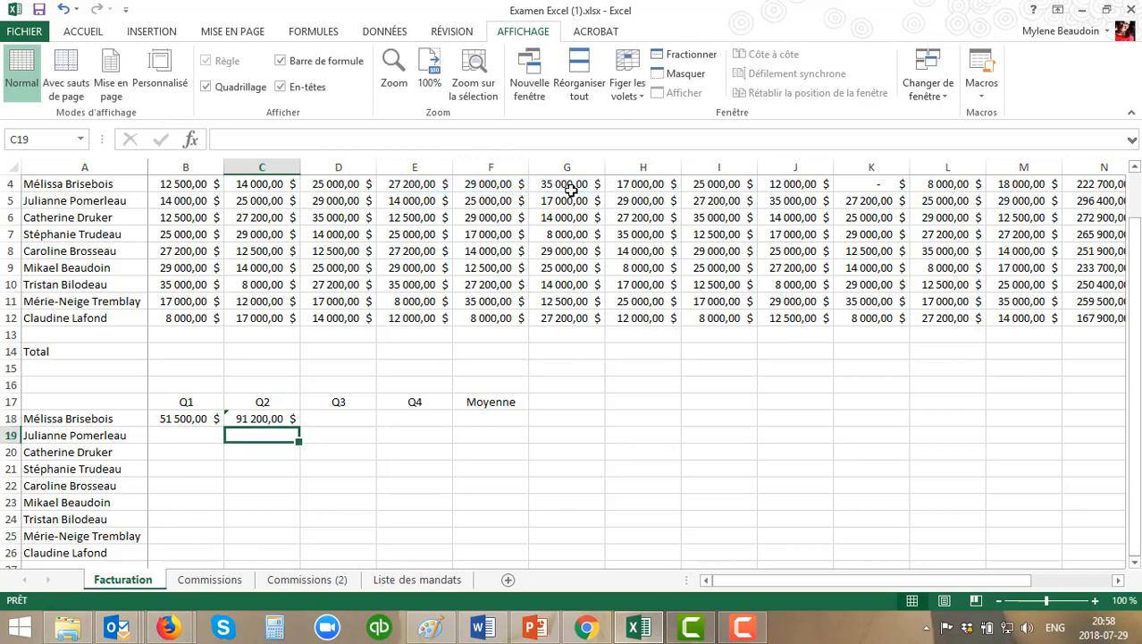
Step: Total the first recruiter's July to September amounts in the Q3 cell D18 with =SOMME(H4:J4)
click(364, 417)
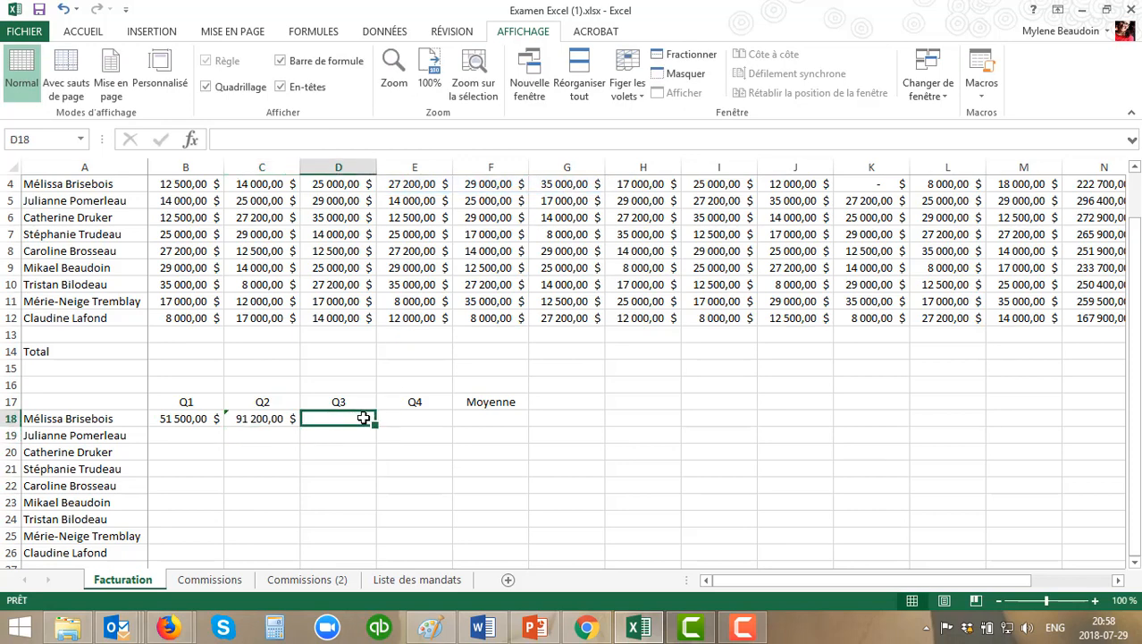
text(=)
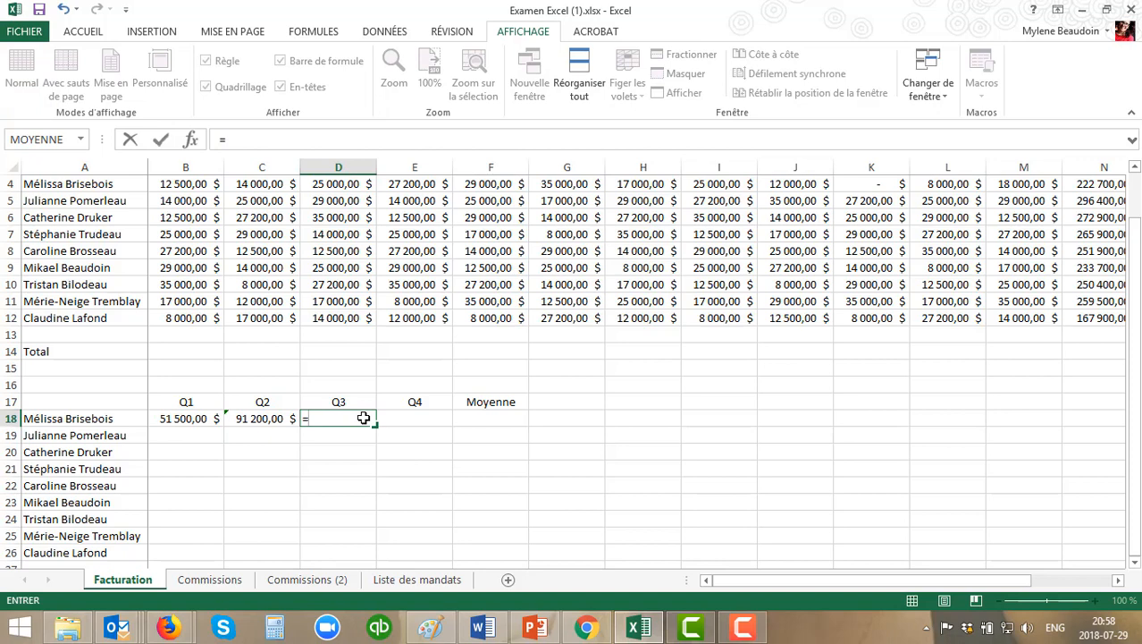
text(SOMME()
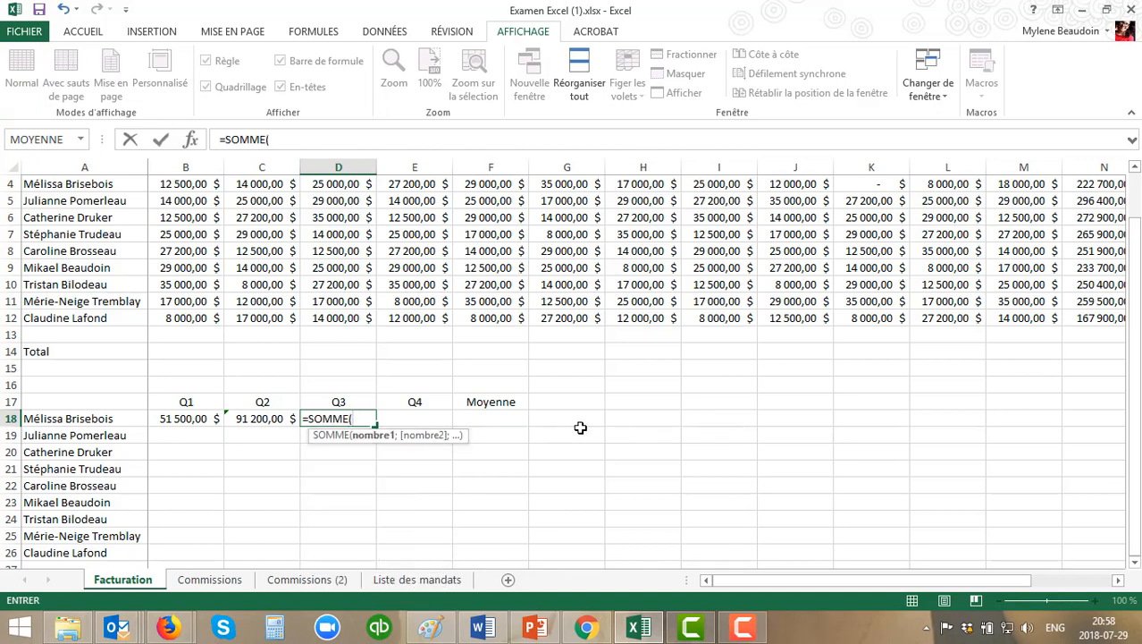
drag(1139, 324, 1135, 314)
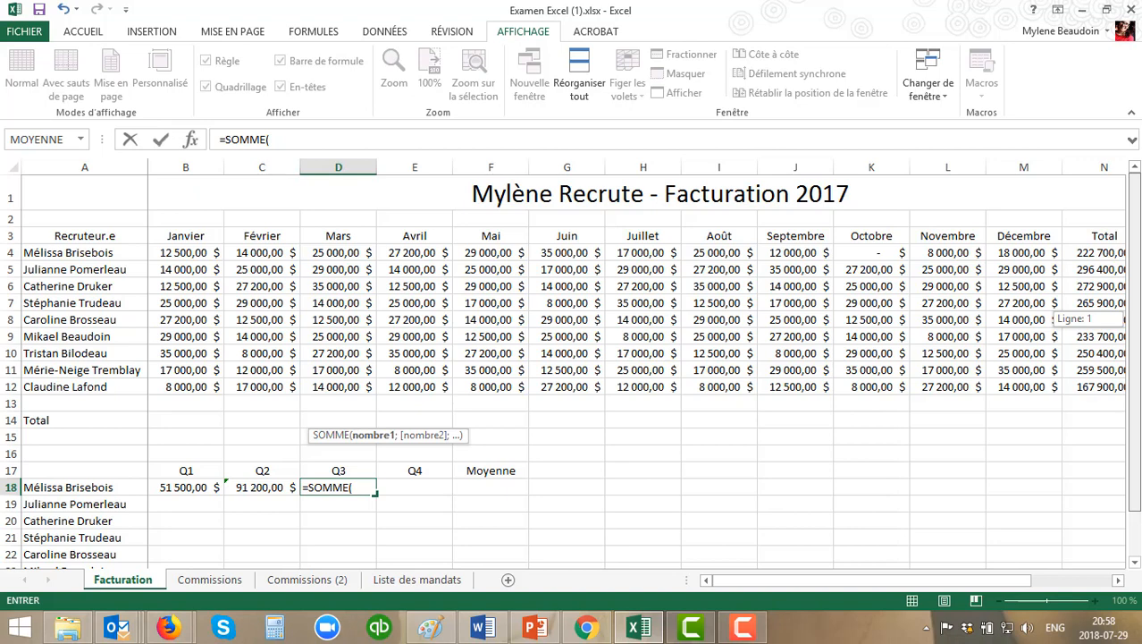
drag(1135, 315, 1135, 314)
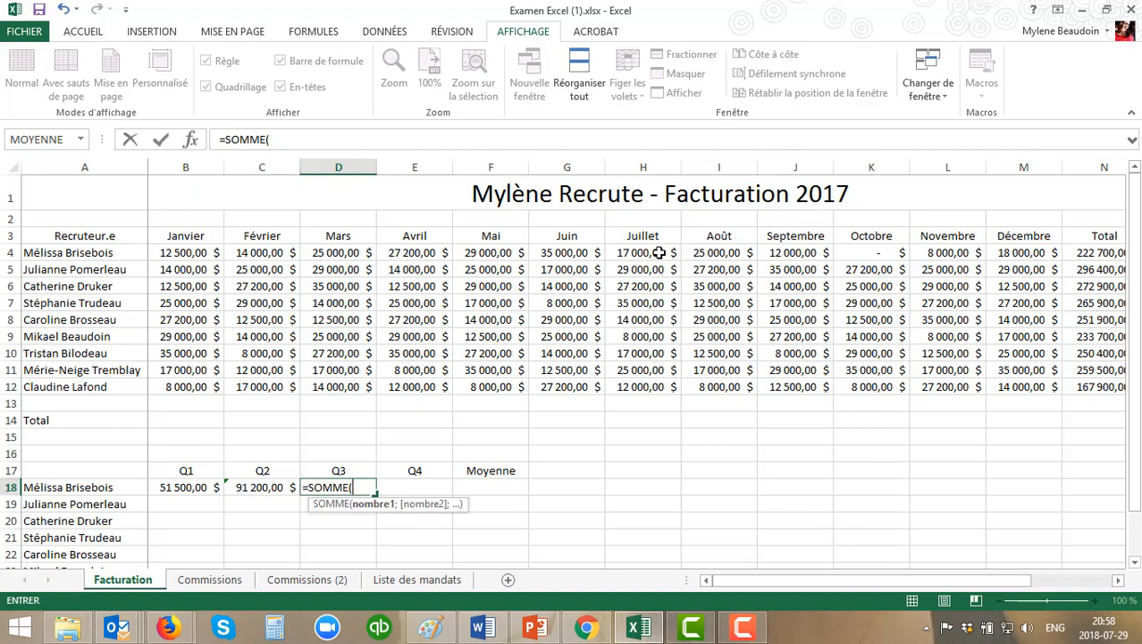
drag(659, 253, 814, 255)
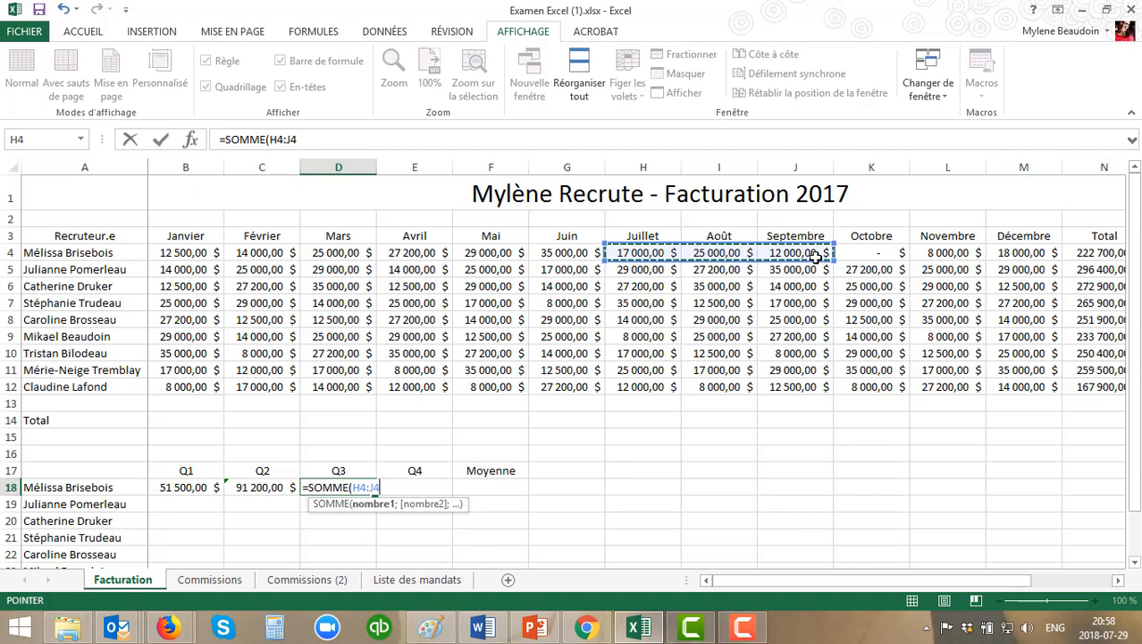
key(Return)
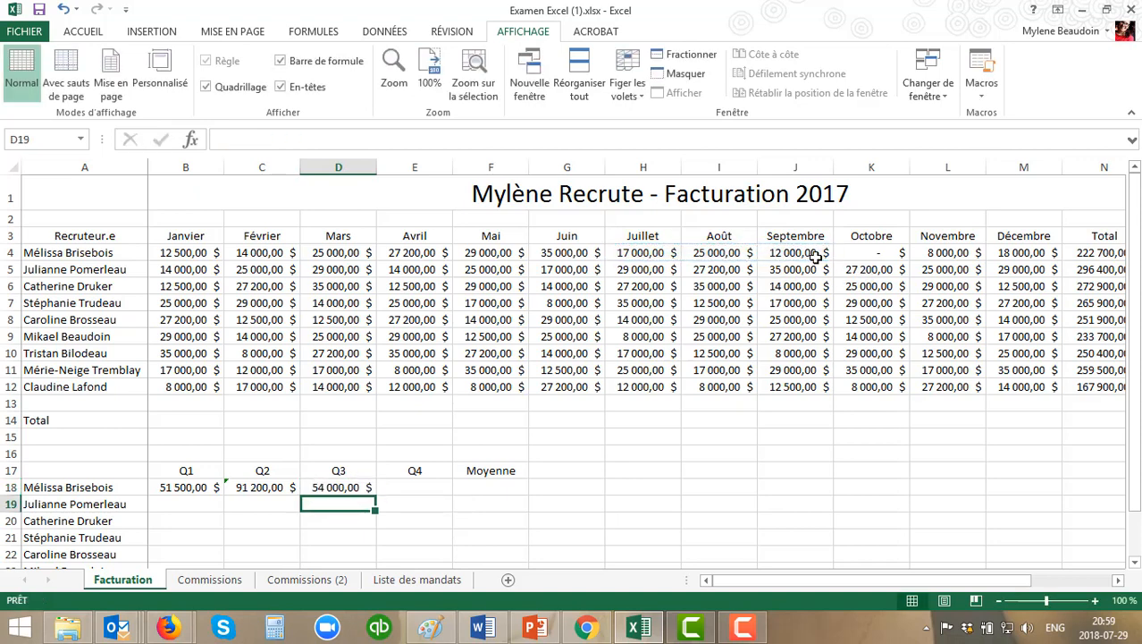
Step: Total the first recruiter's October to December amounts in the Q4 cell E18 with =SOMME(K4:M4)
click(430, 485)
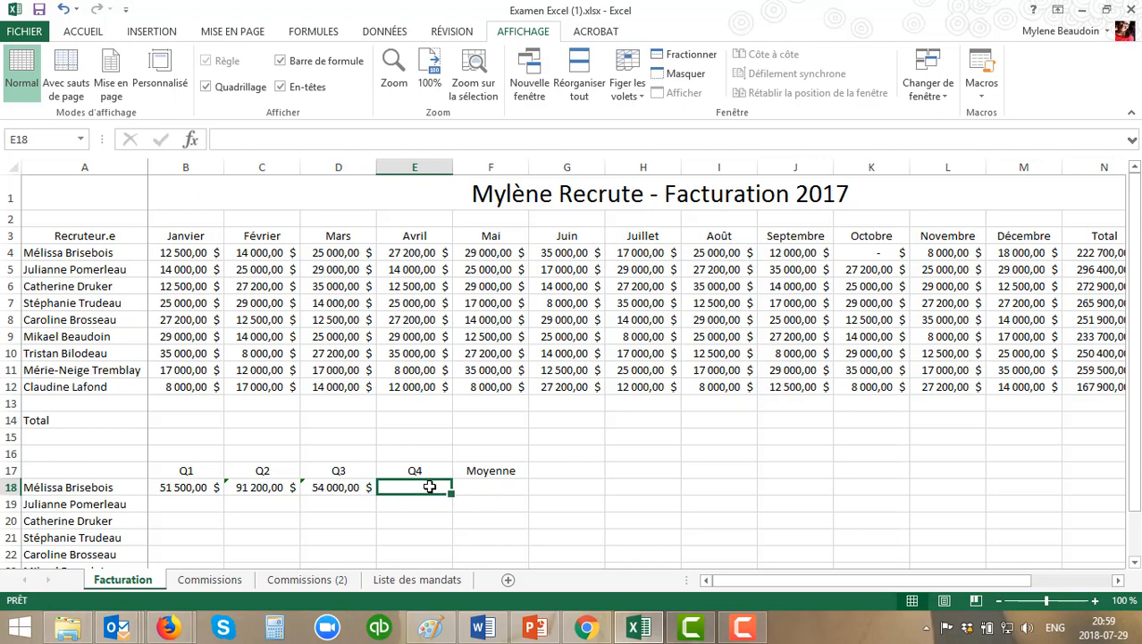
text(=S)
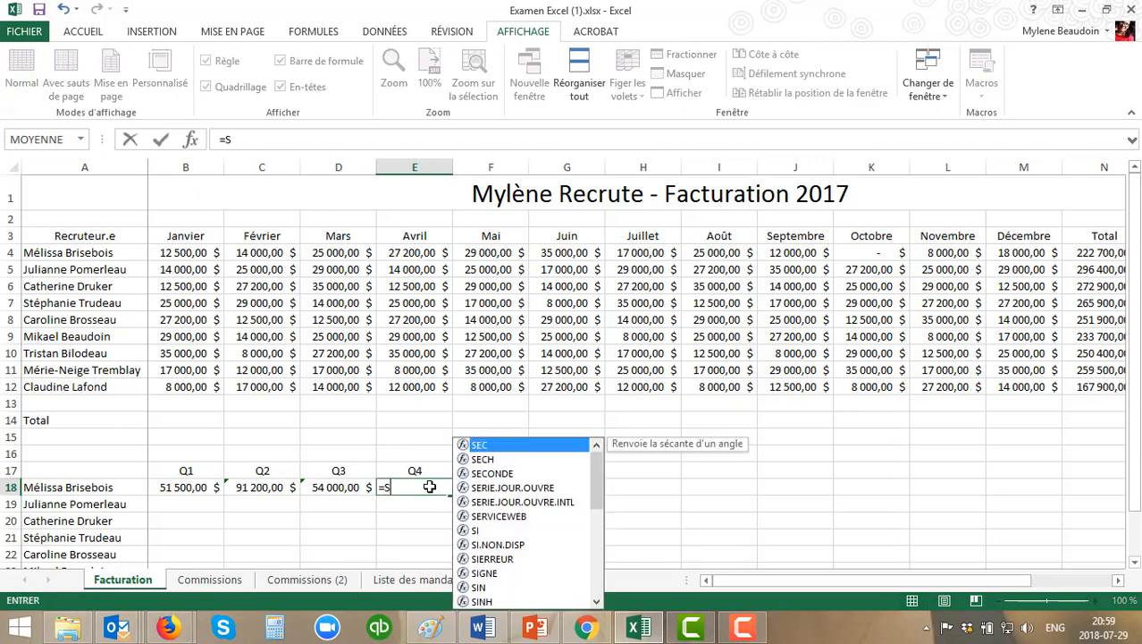
text(OMME()
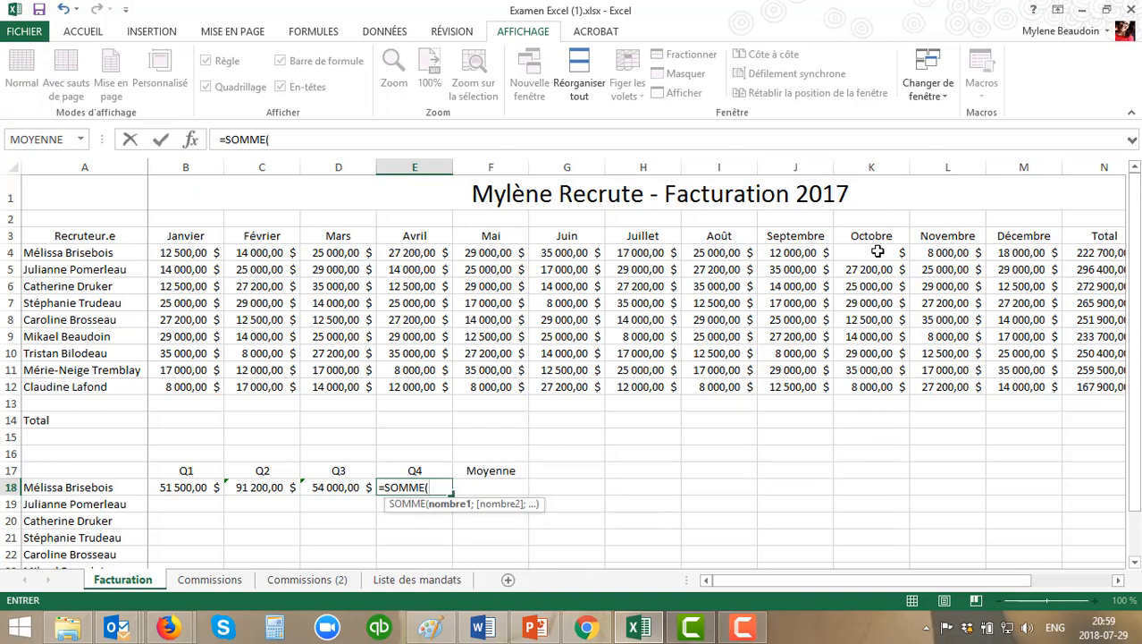
drag(873, 252, 1017, 252)
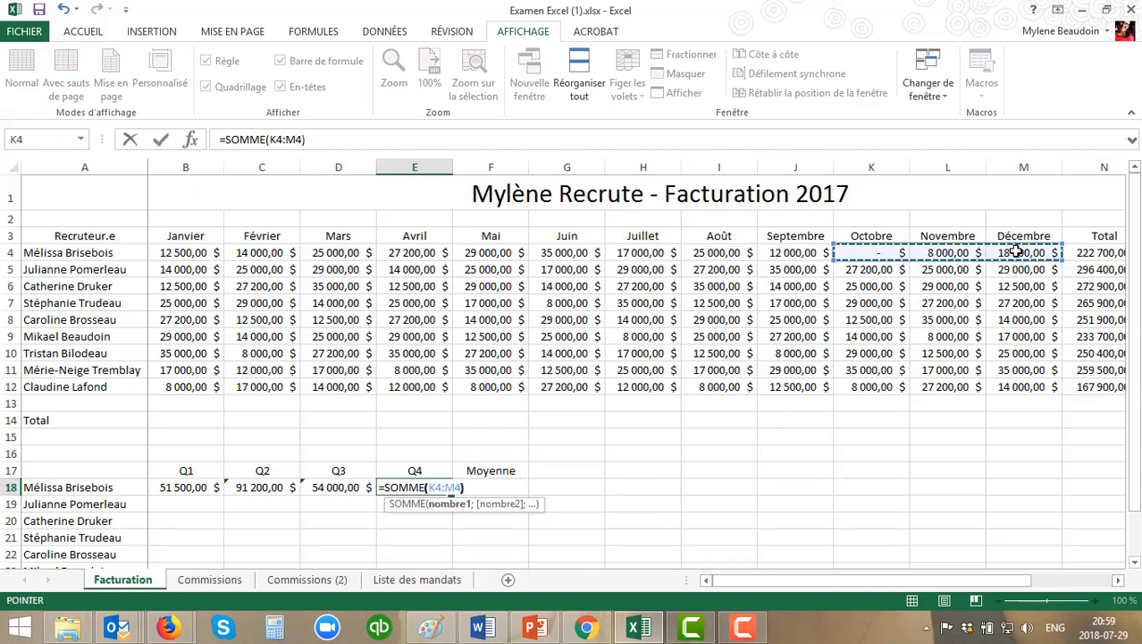
text())
key(Return)
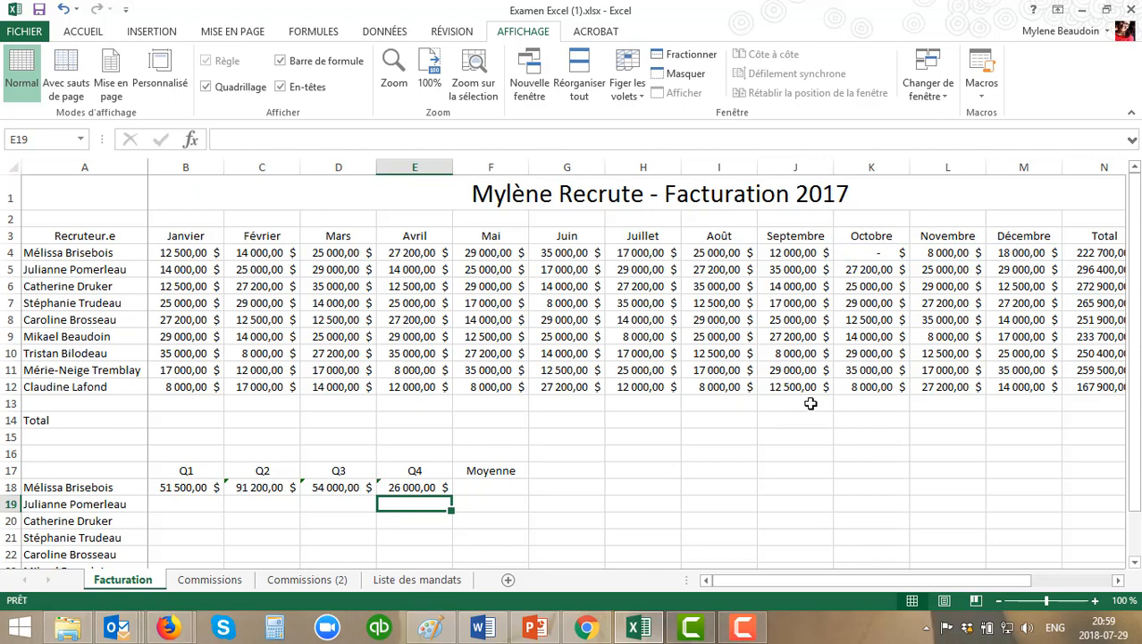
Step: Fill the Q1, Q2, Q3 and Q4 formulas from row 18 down to row 26 for all recruiters
click(183, 489)
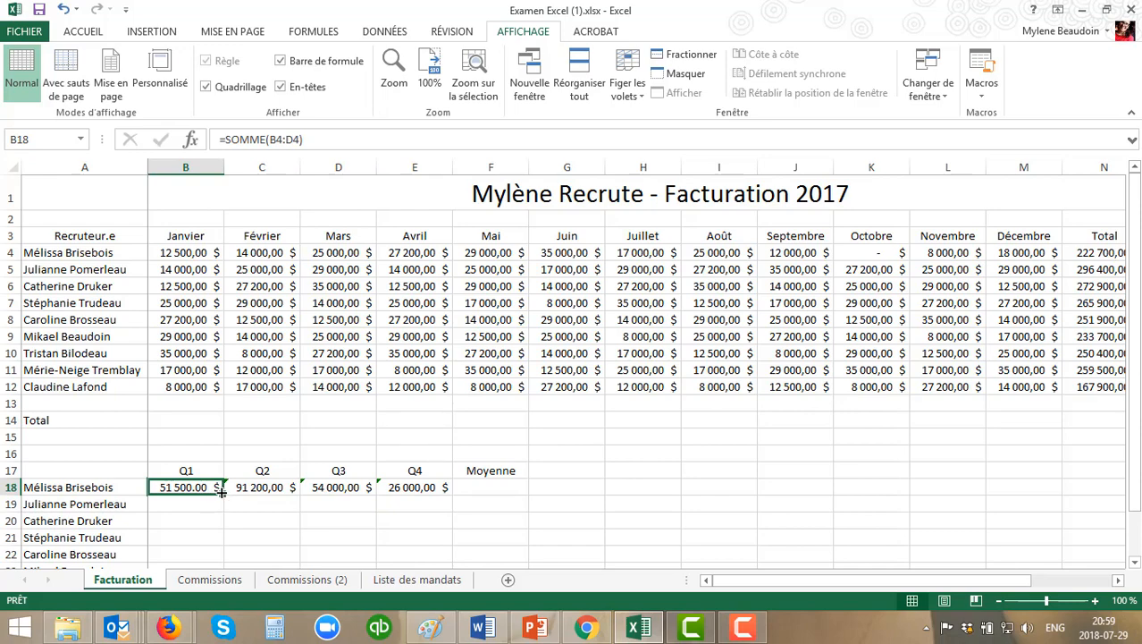
double_click(220, 491)
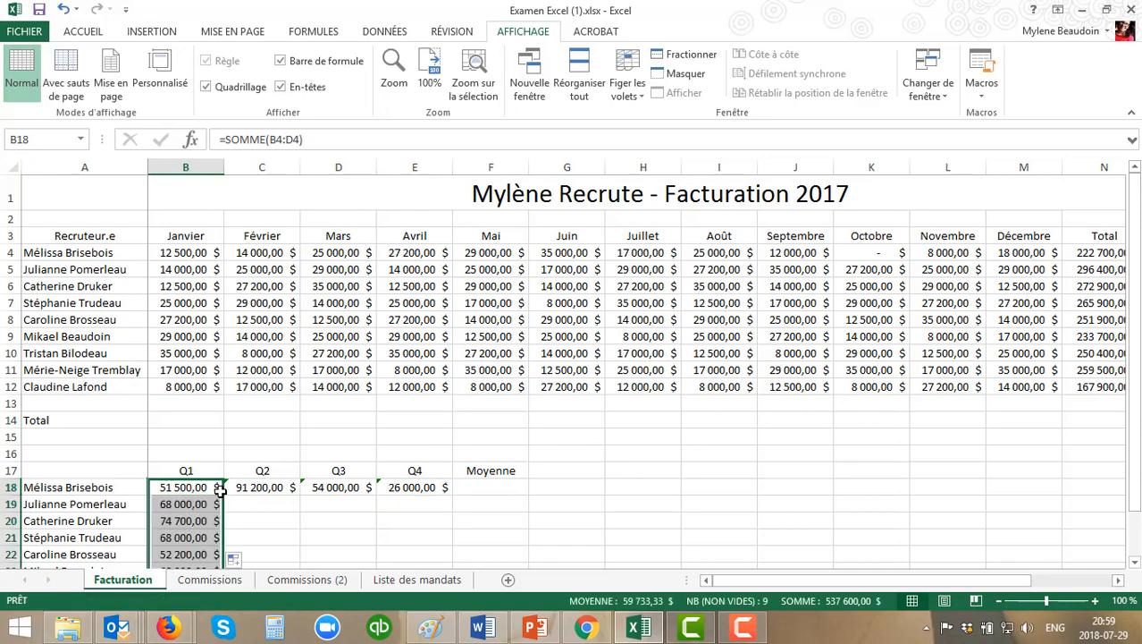
scroll(582, 519, down, 2)
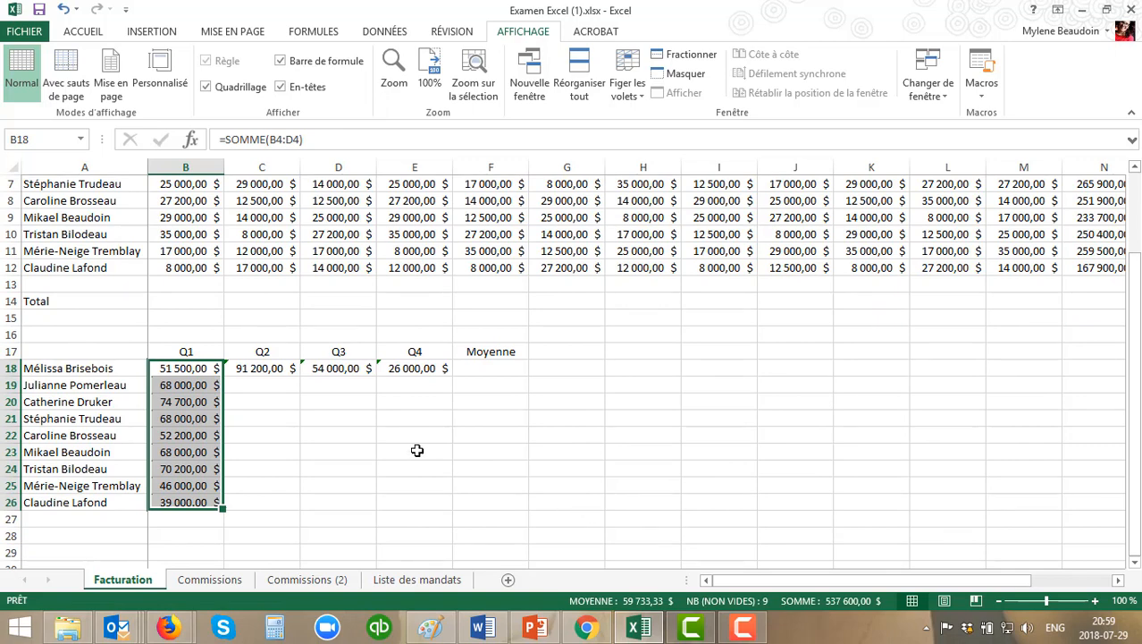
click(289, 368)
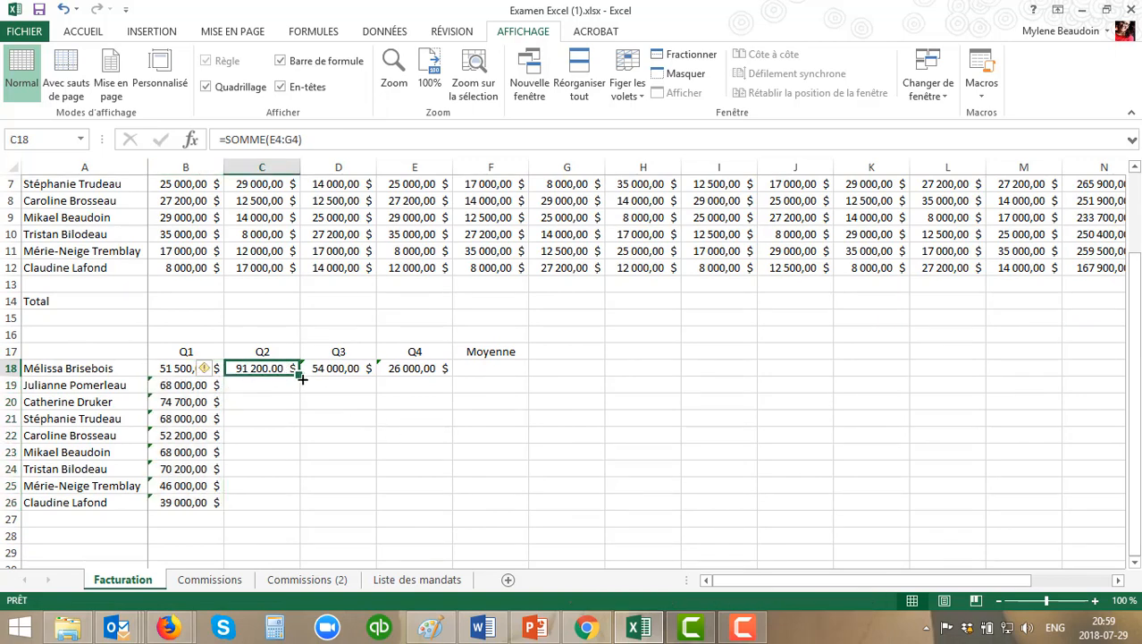
double_click(300, 375)
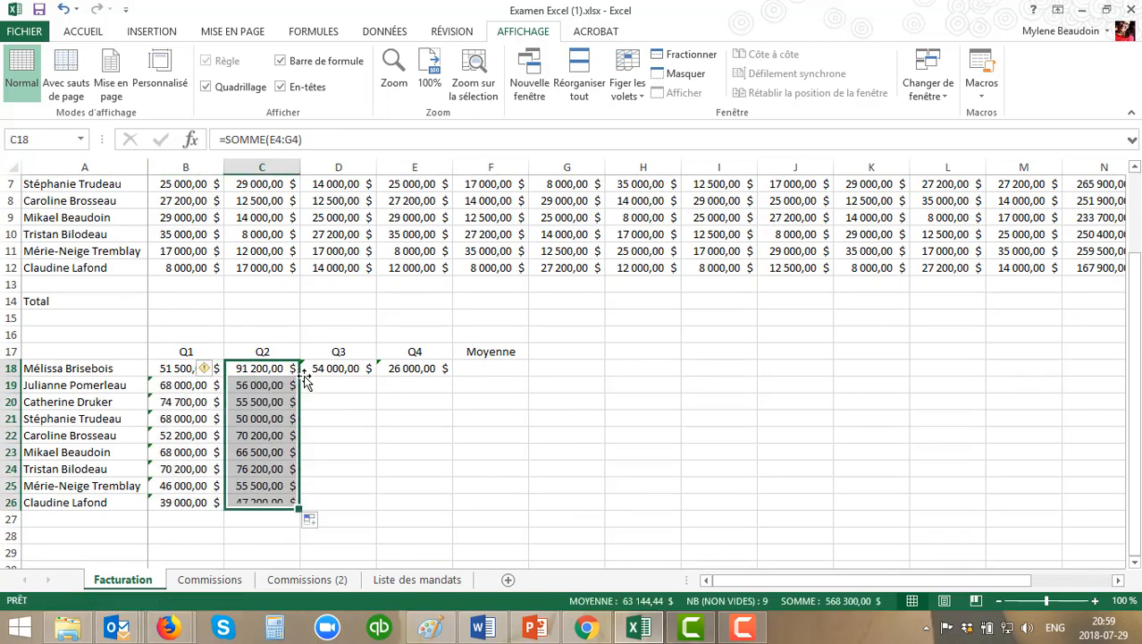
click(366, 373)
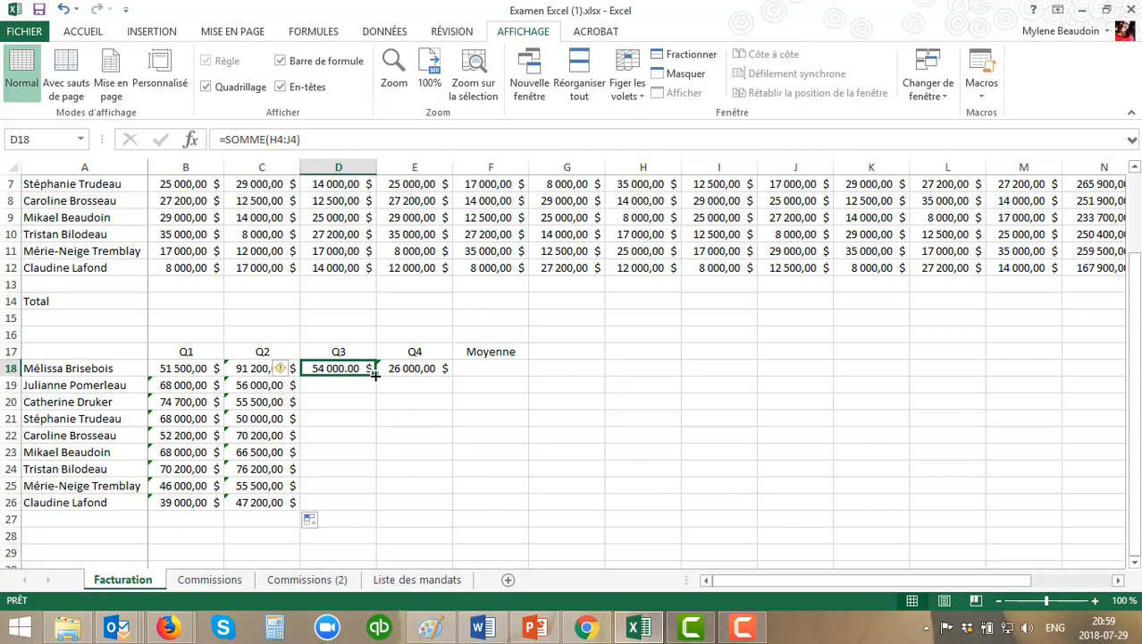
double_click(376, 375)
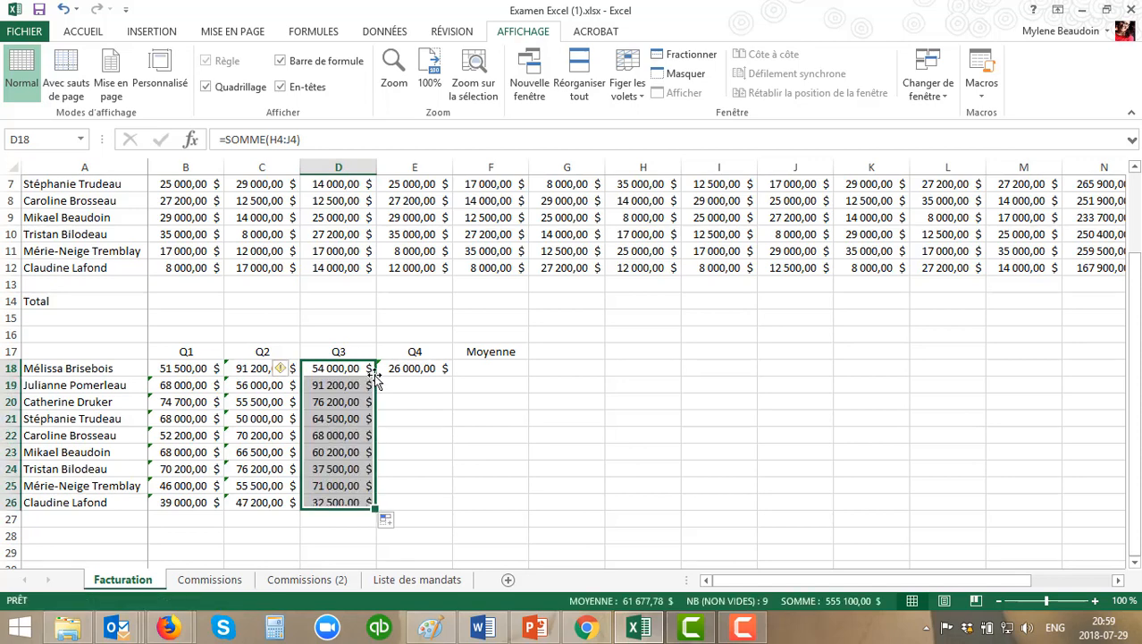
click(434, 370)
double_click(450, 375)
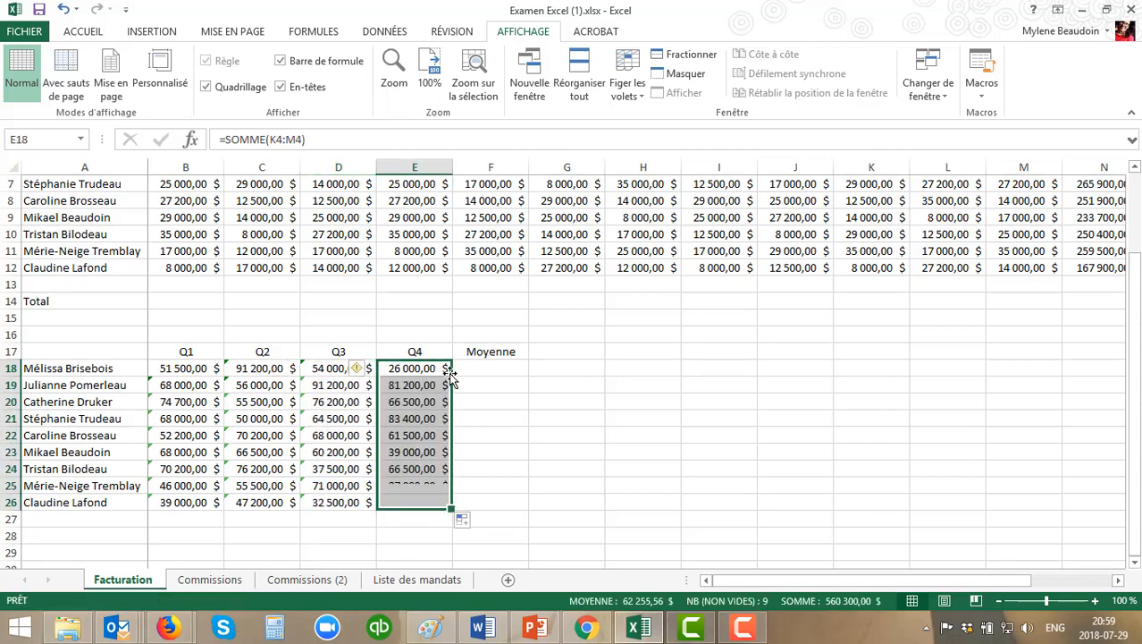
Step: Average the first recruiter's four quarters in F18 with =MOYENNE(B18:E18) and fill the formula down the Moyenne column to F26
click(507, 368)
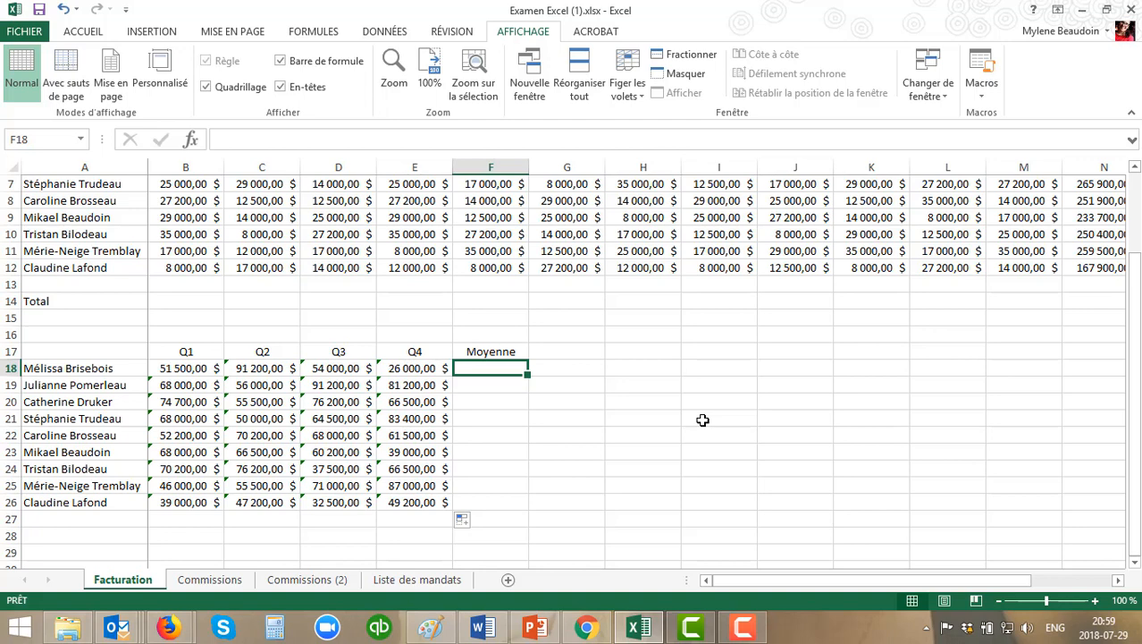
text(=)
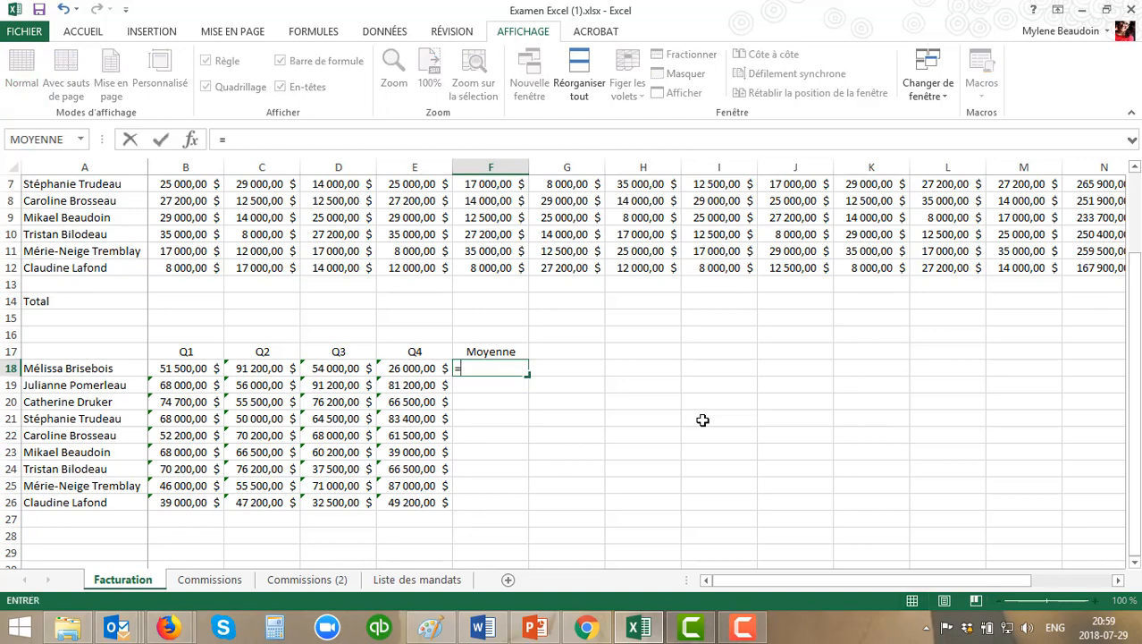
text(moyenn)
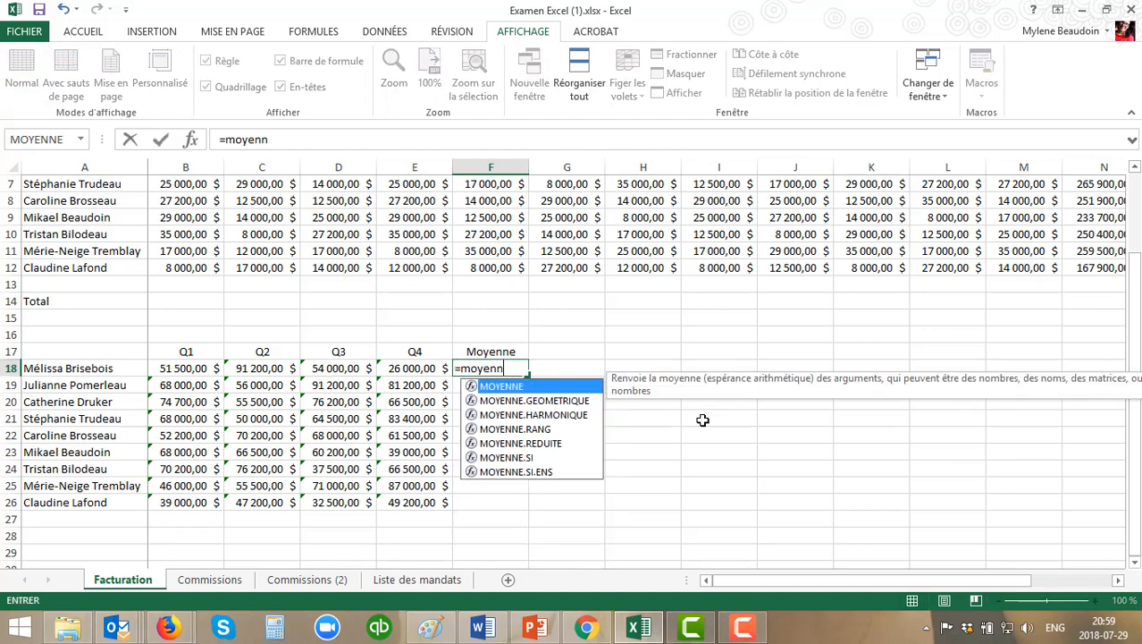
text(e()
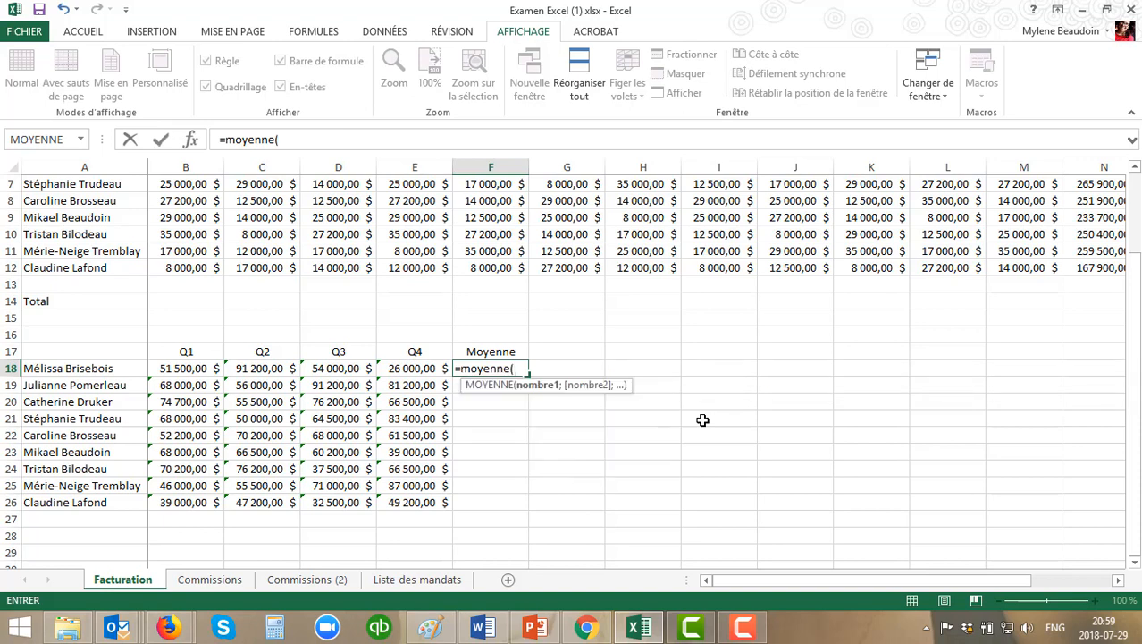
drag(179, 369, 400, 374)
text())
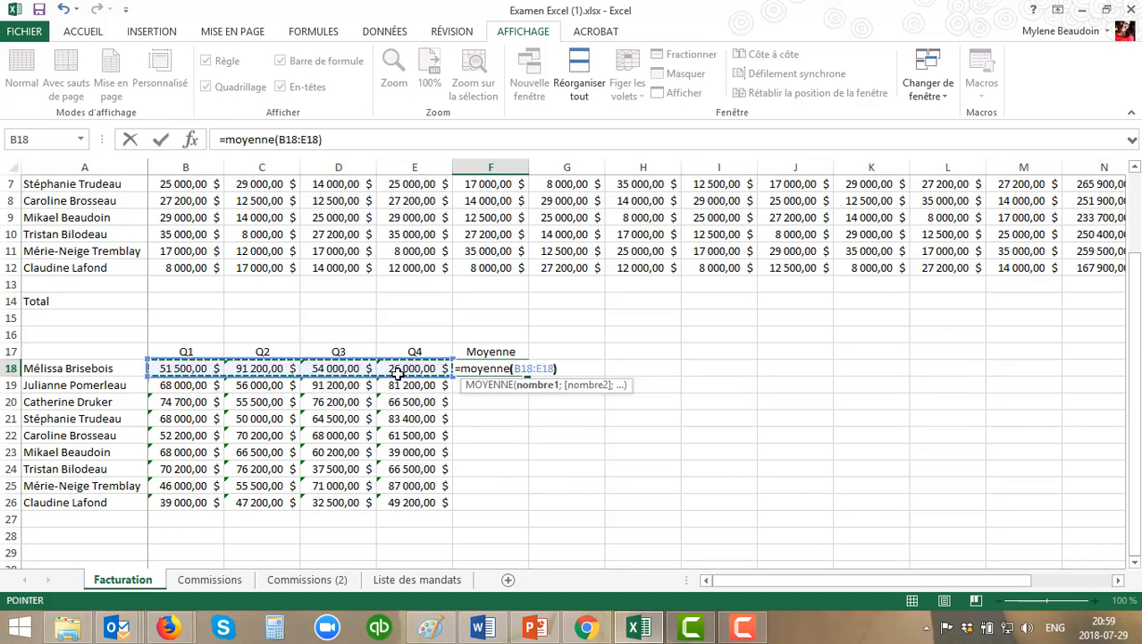
key(Return)
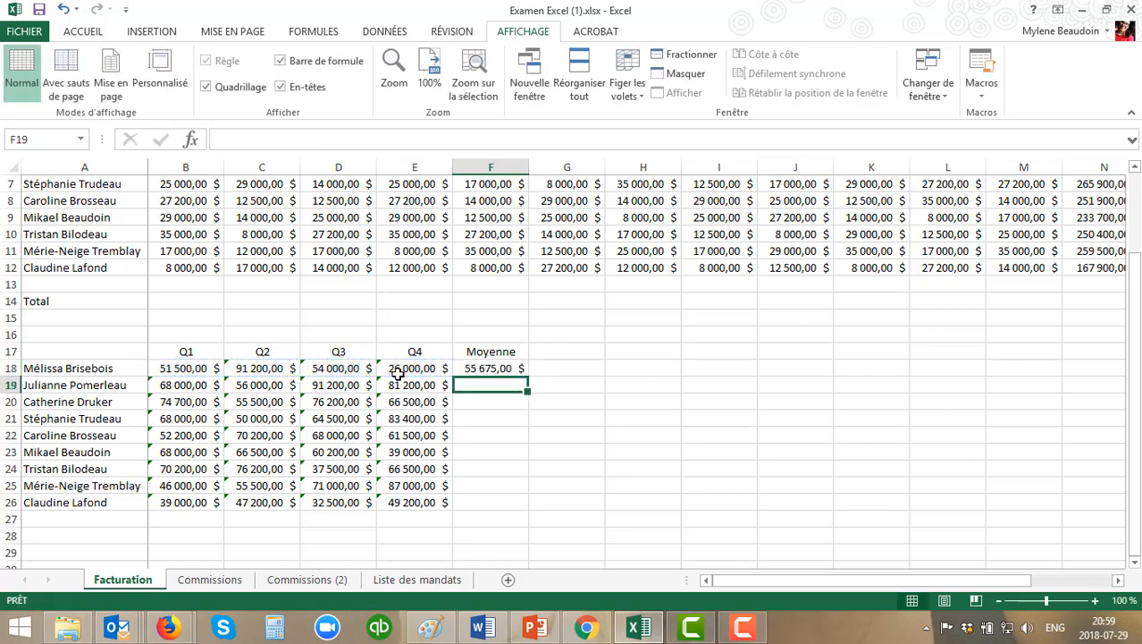
click(502, 369)
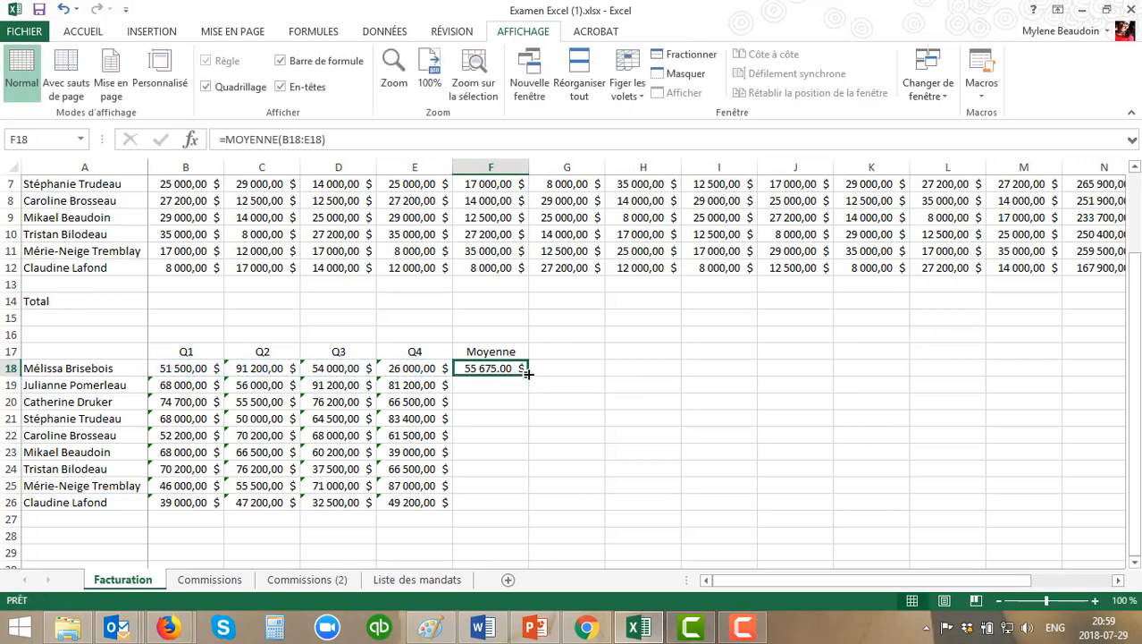
drag(527, 373, 527, 503)
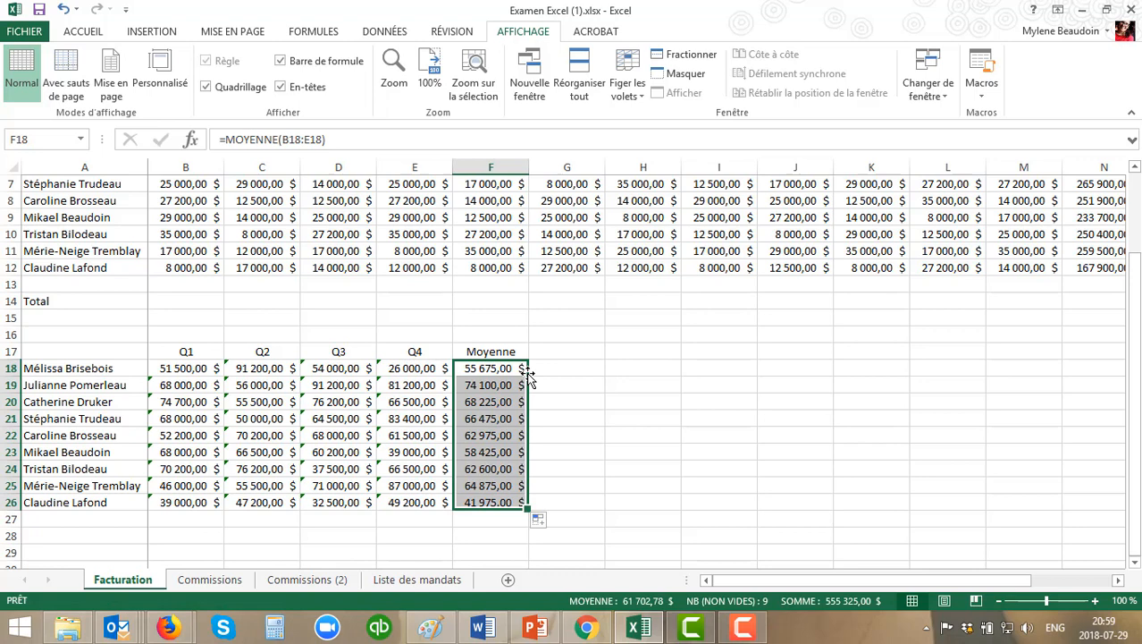
click(727, 453)
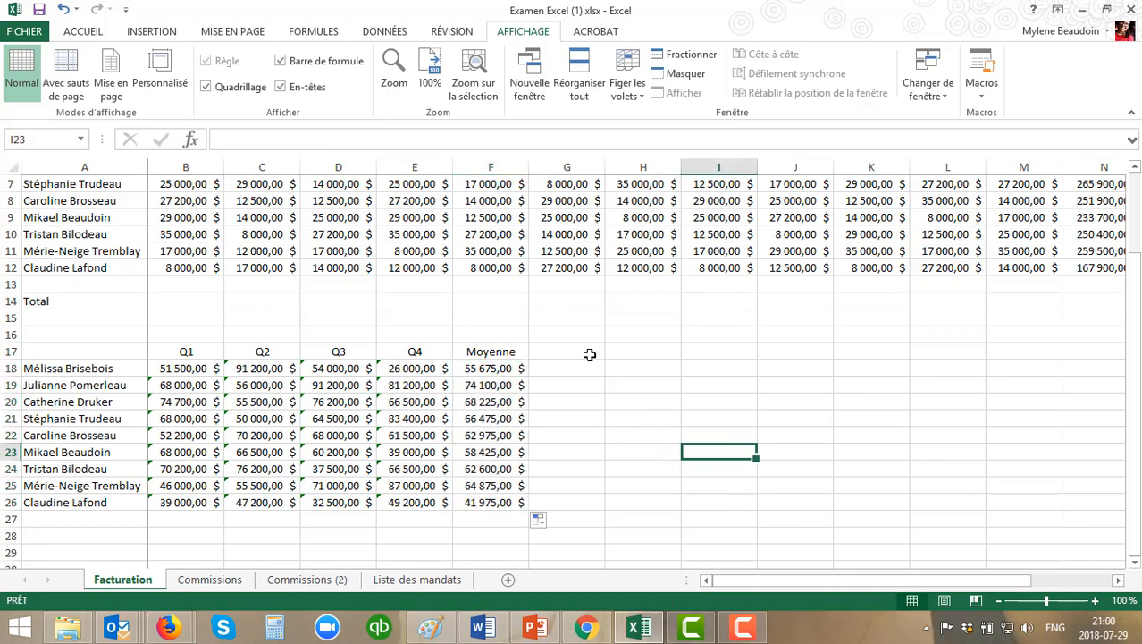
click(590, 355)
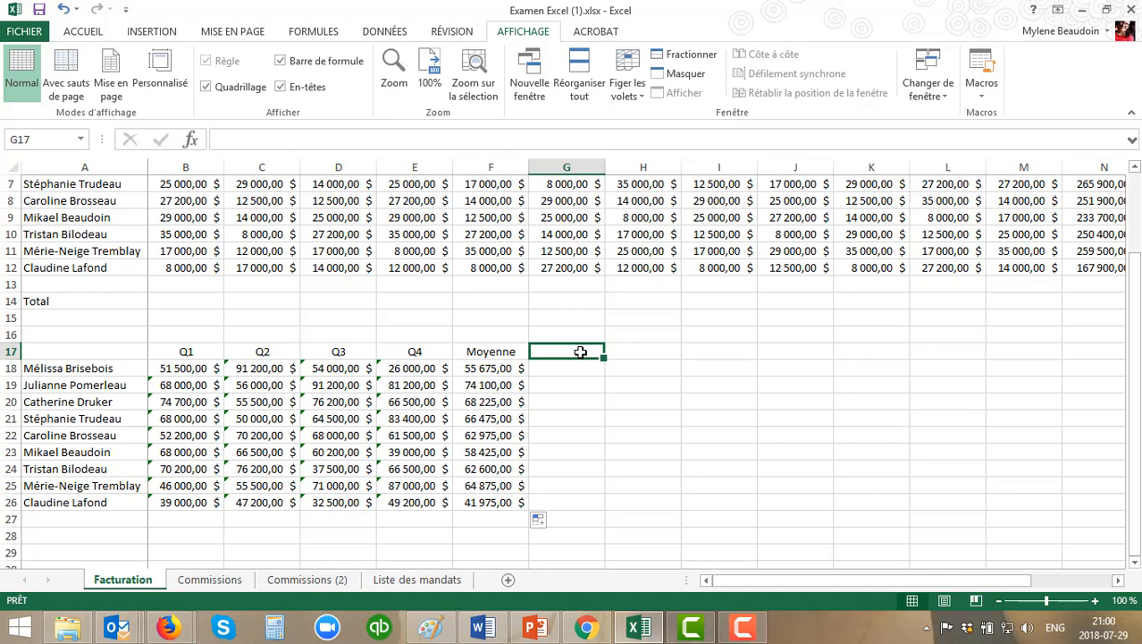
click(81, 34)
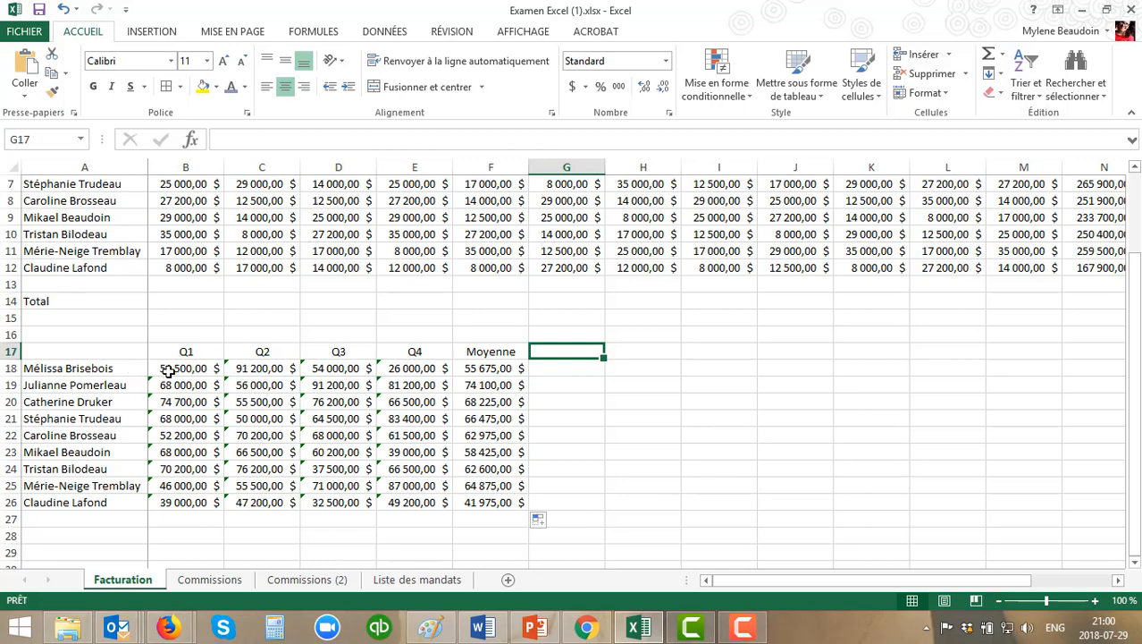
drag(170, 368, 404, 504)
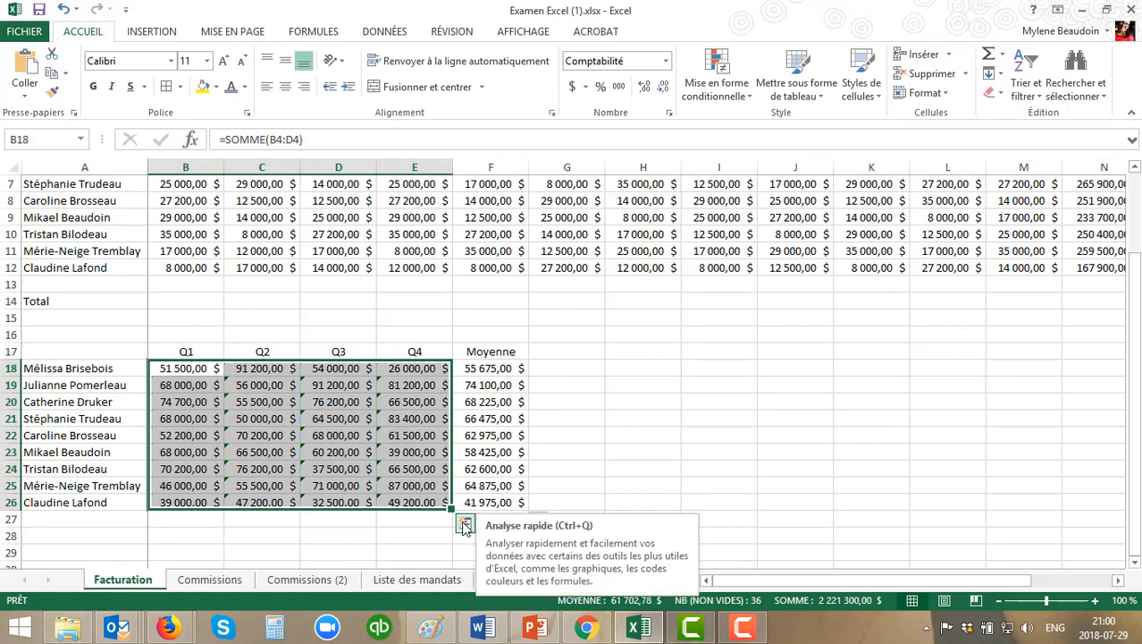
click(333, 468)
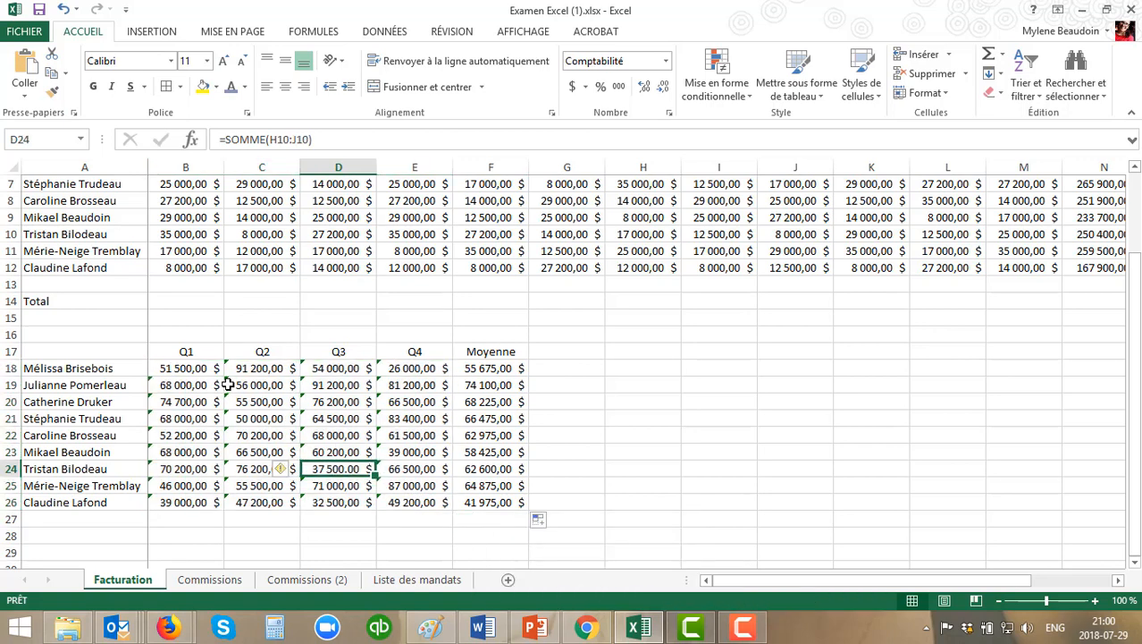
drag(160, 369, 392, 501)
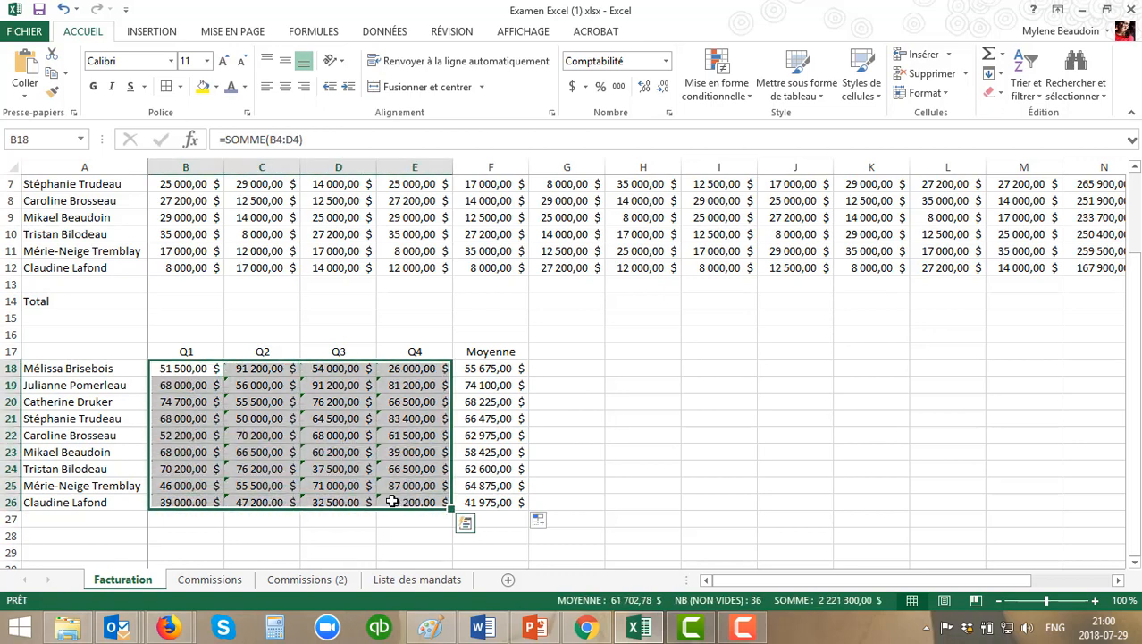
click(466, 524)
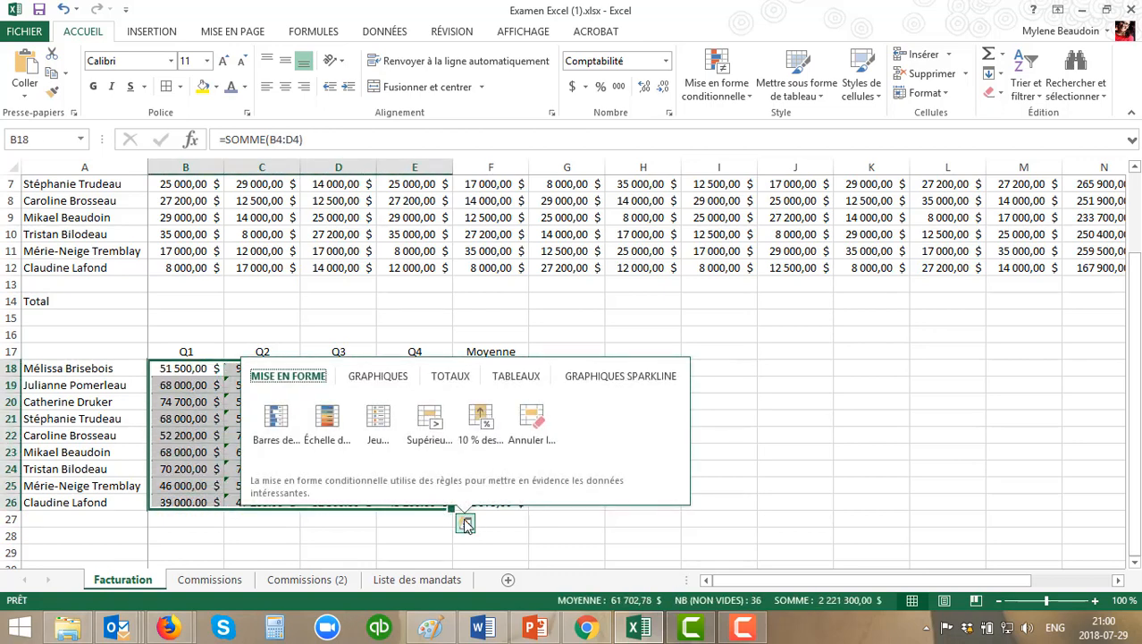
click(766, 465)
Step: Ignore the omitted adjacent cells error flagged on the Q1 formulas in B26 and B19
click(179, 503)
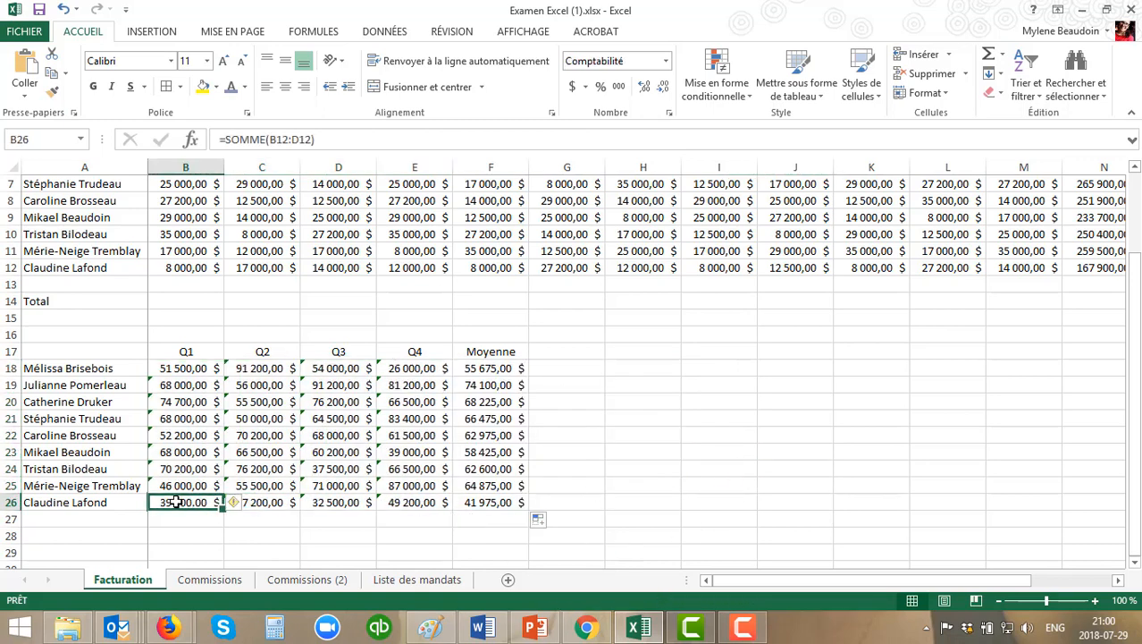
click(236, 503)
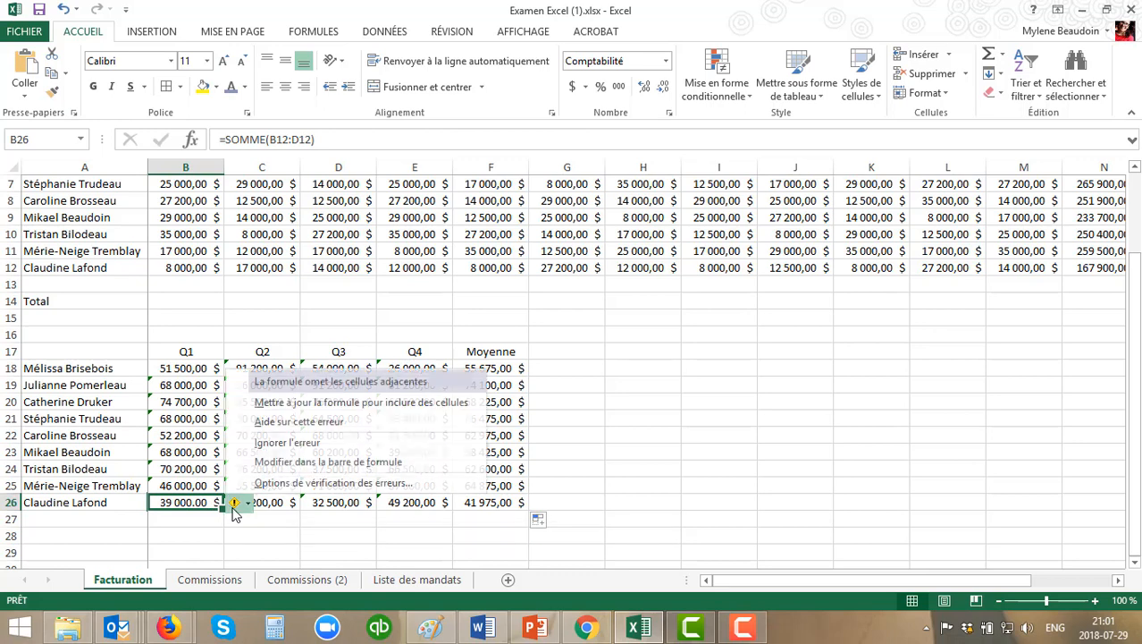
click(284, 444)
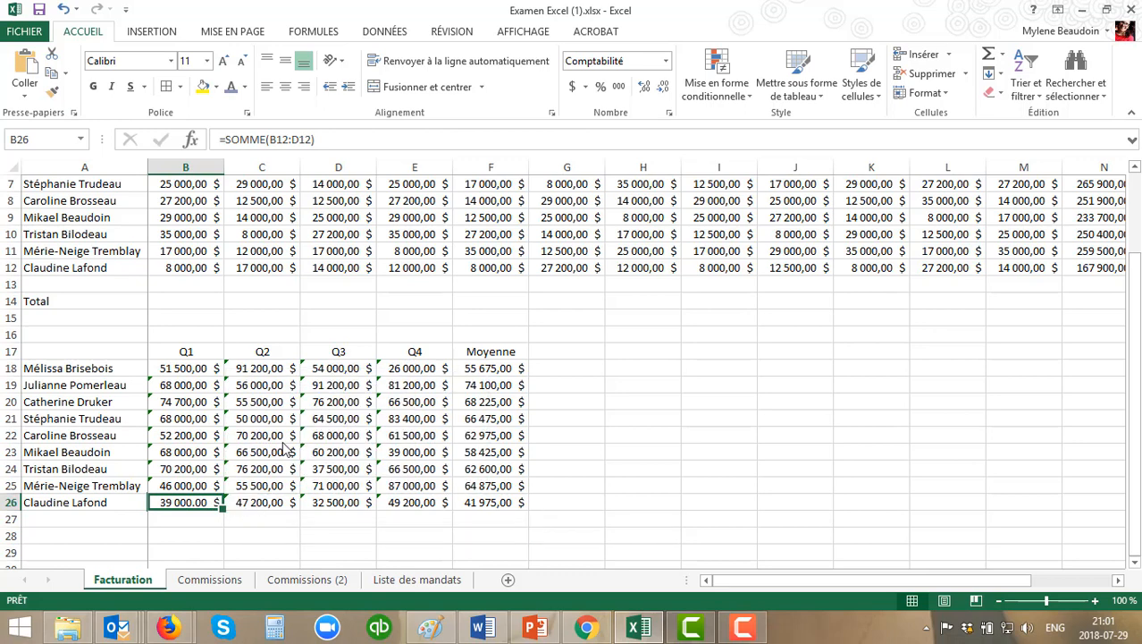
click(183, 386)
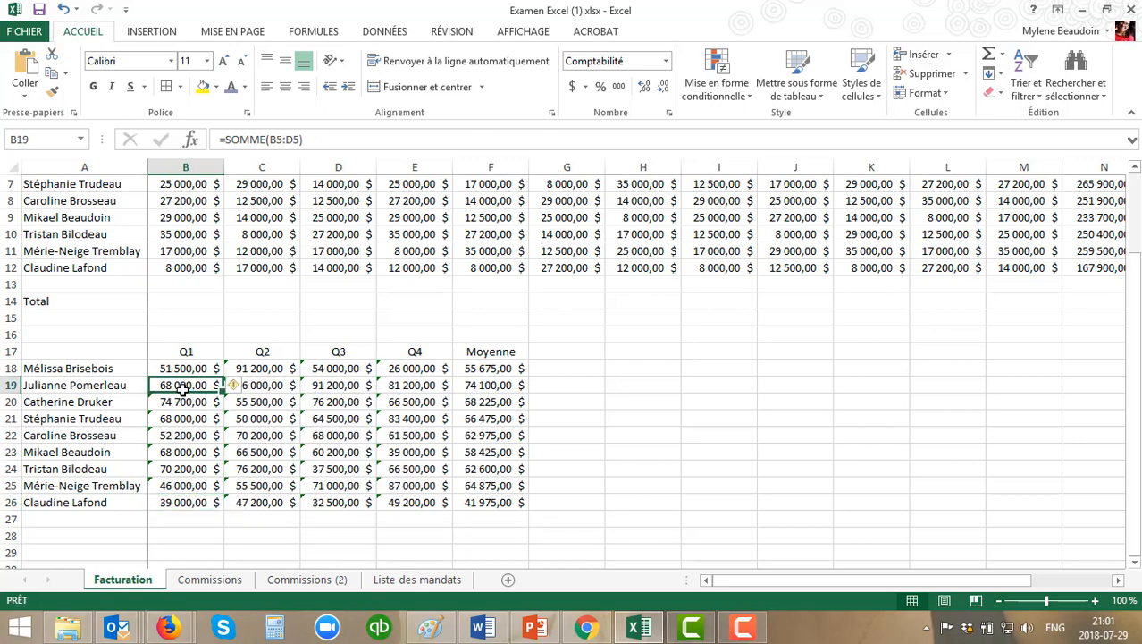
click(235, 385)
click(284, 469)
drag(198, 385, 206, 483)
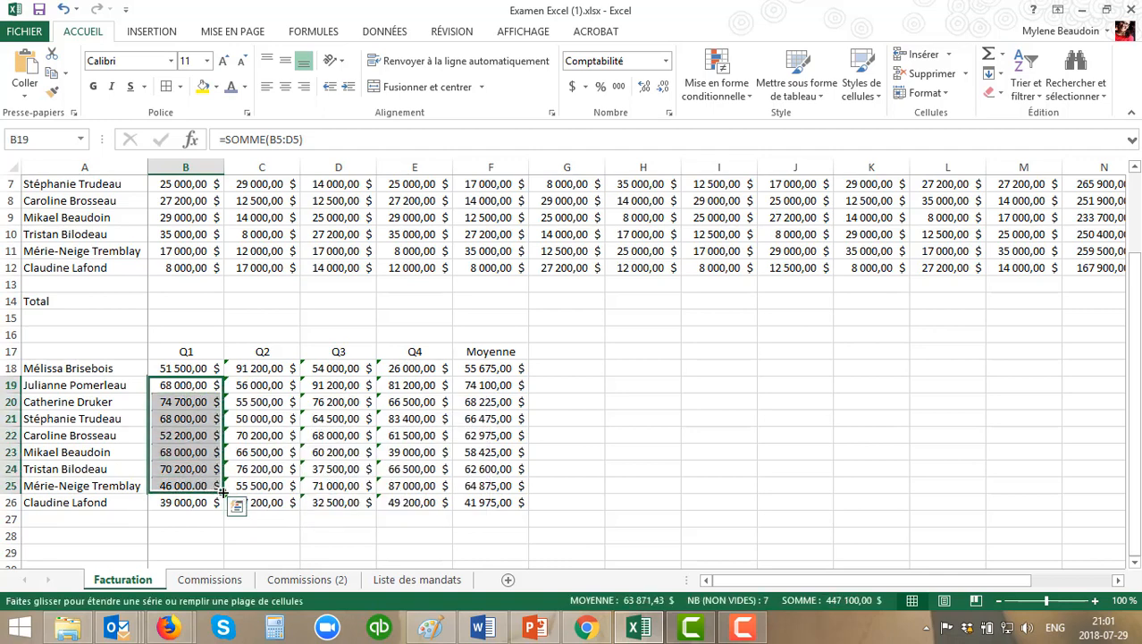
click(275, 519)
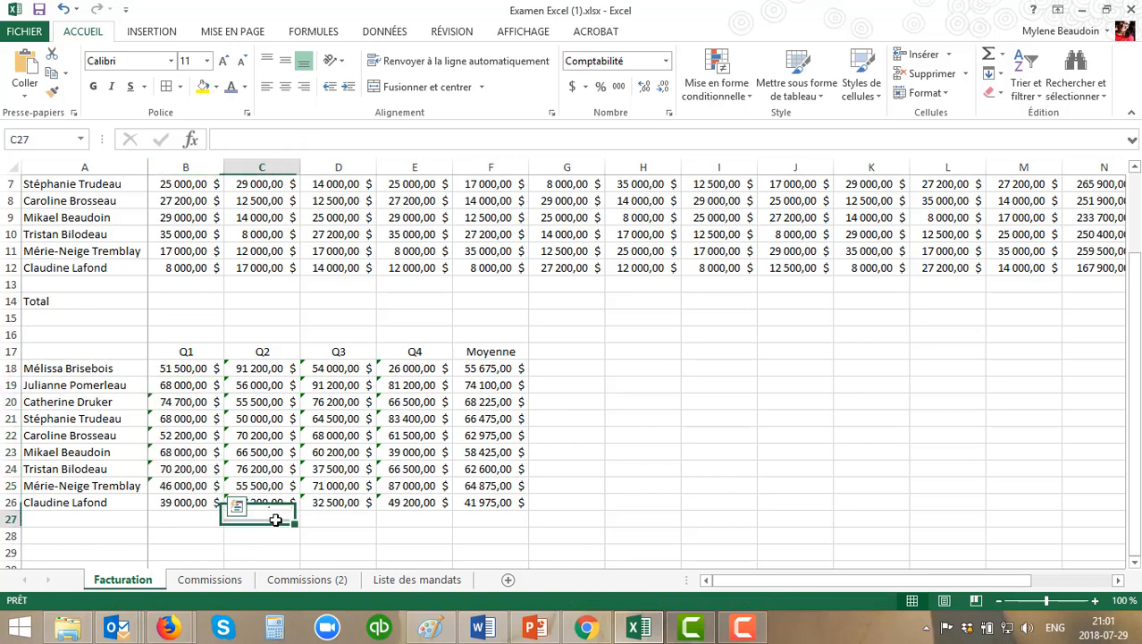
Step: Highlight quarterly amounts greater than 74999 in B18:E26 with a conditional format using green fill and dark green text
click(241, 369)
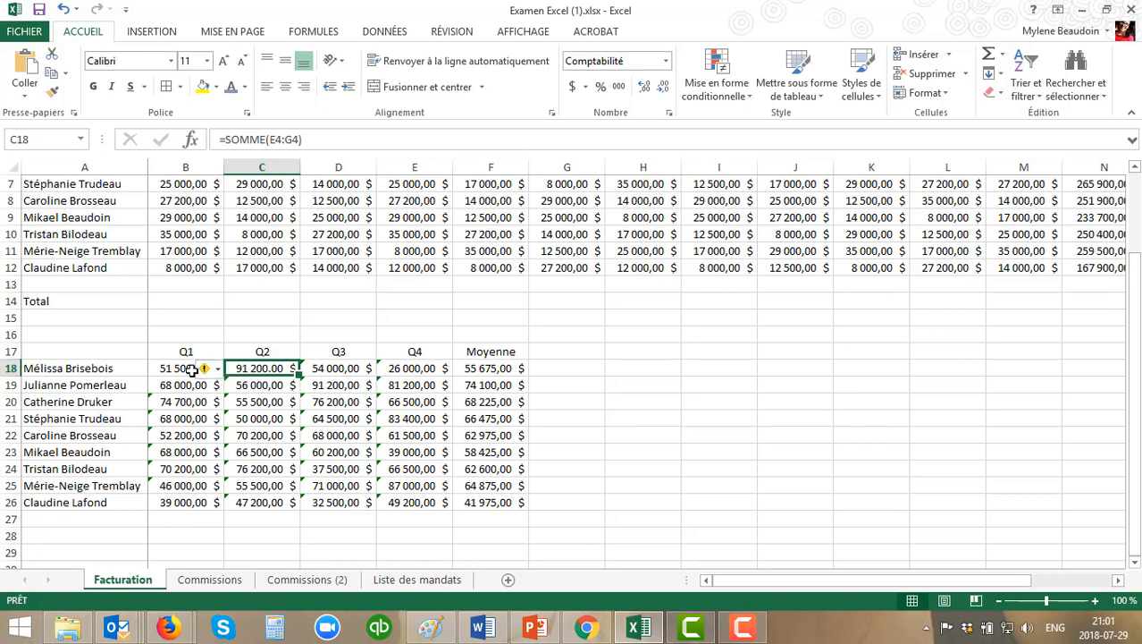
click(157, 368)
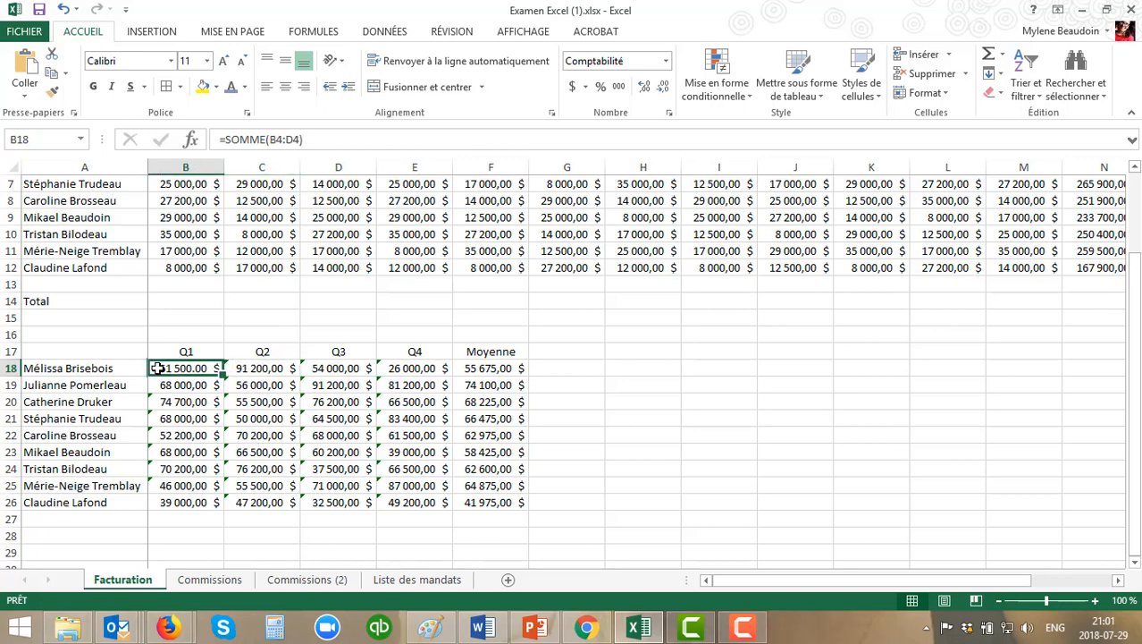
drag(158, 369, 425, 505)
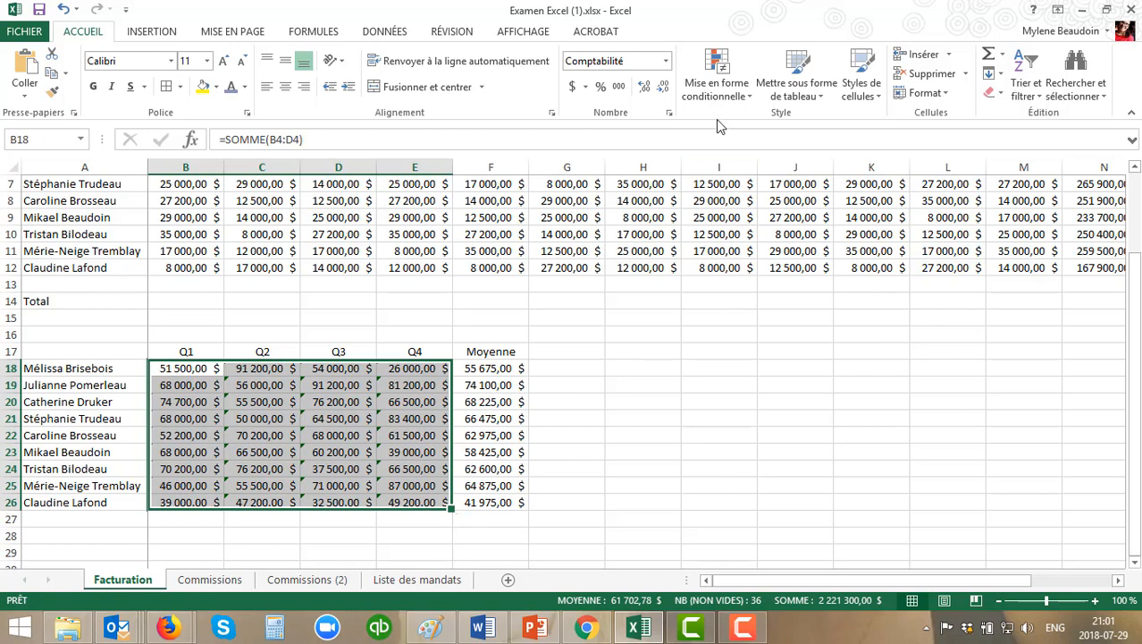
click(738, 97)
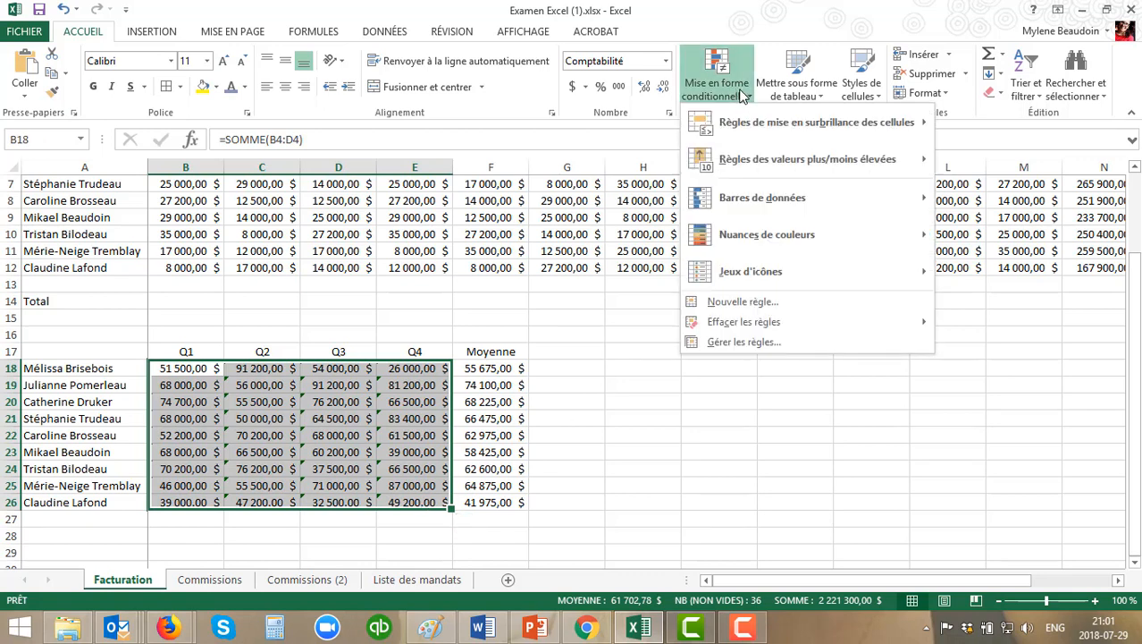
mouse_move(758, 130)
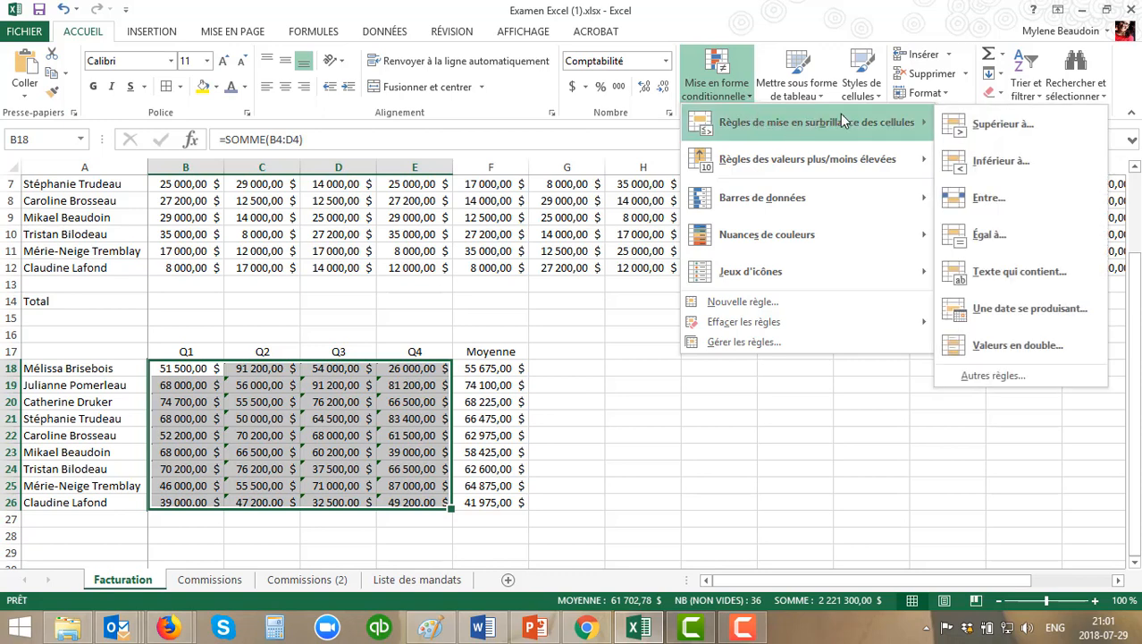
click(995, 130)
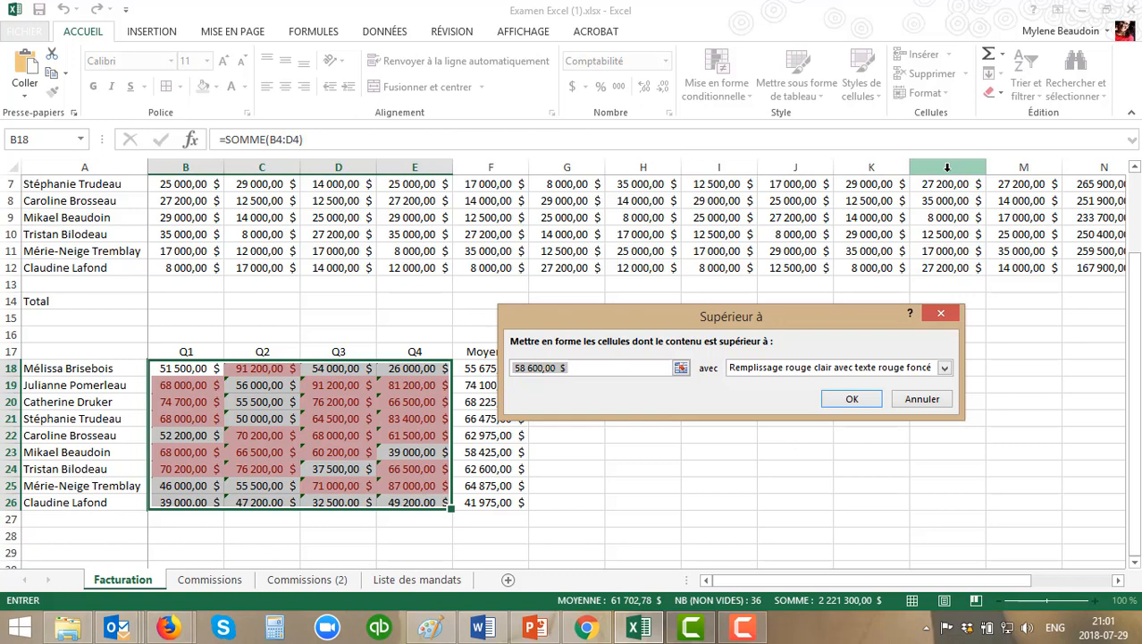
text(74)
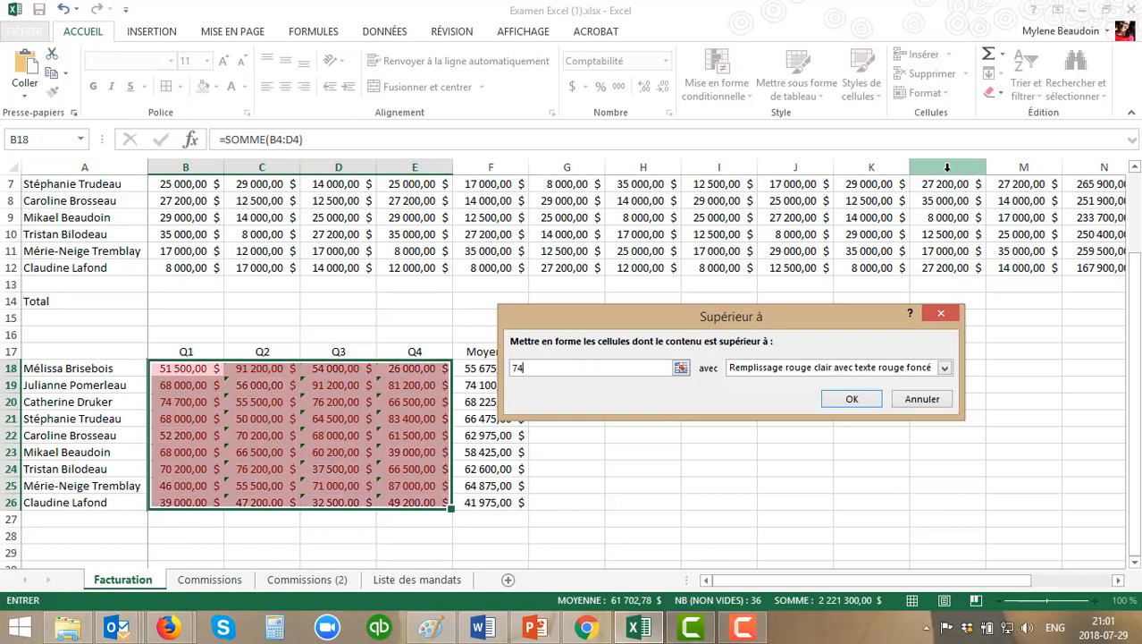
text(999)
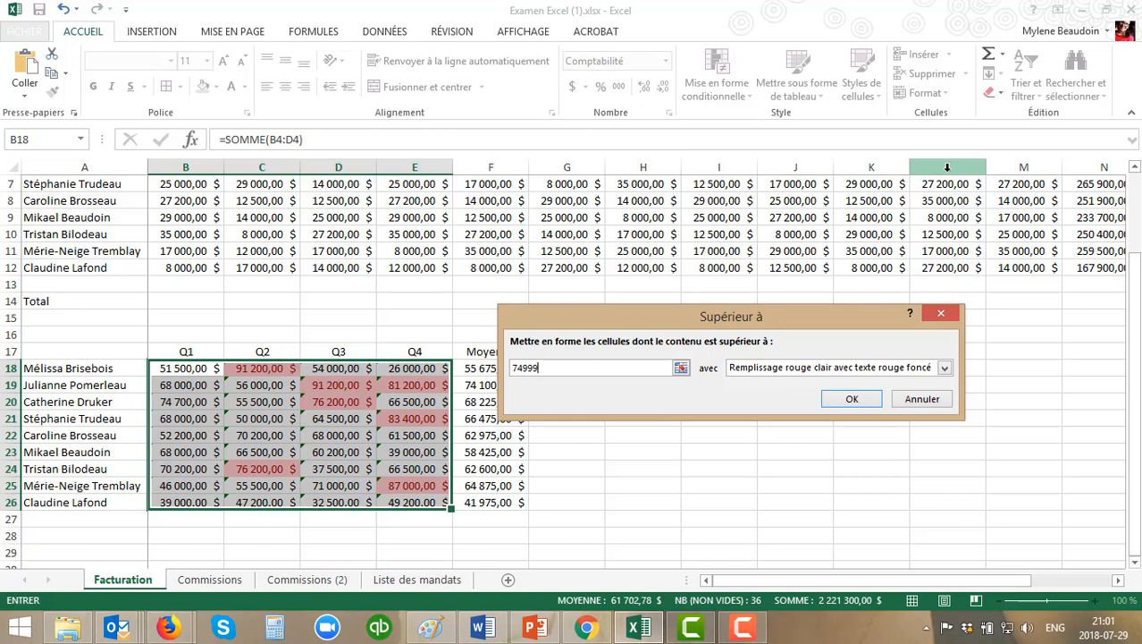
click(945, 368)
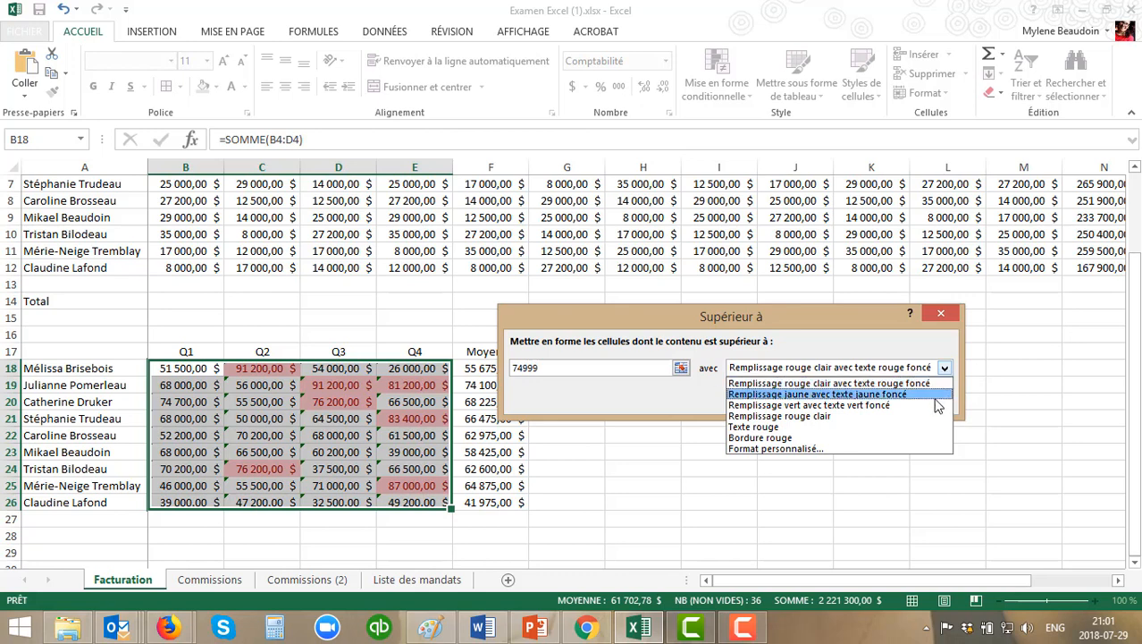
click(927, 406)
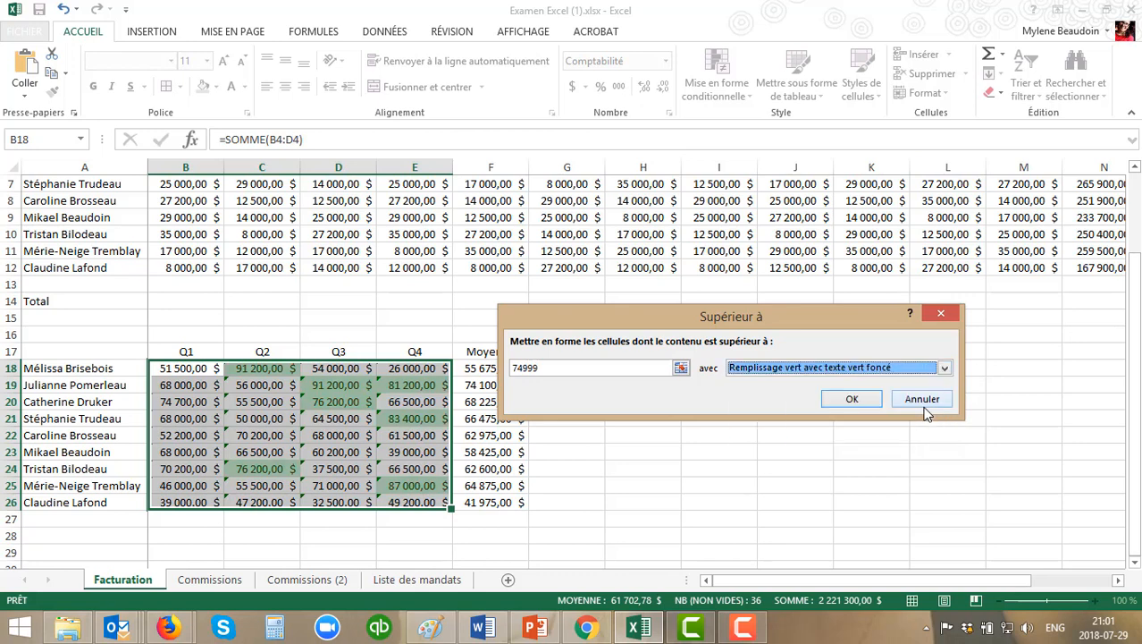
click(864, 400)
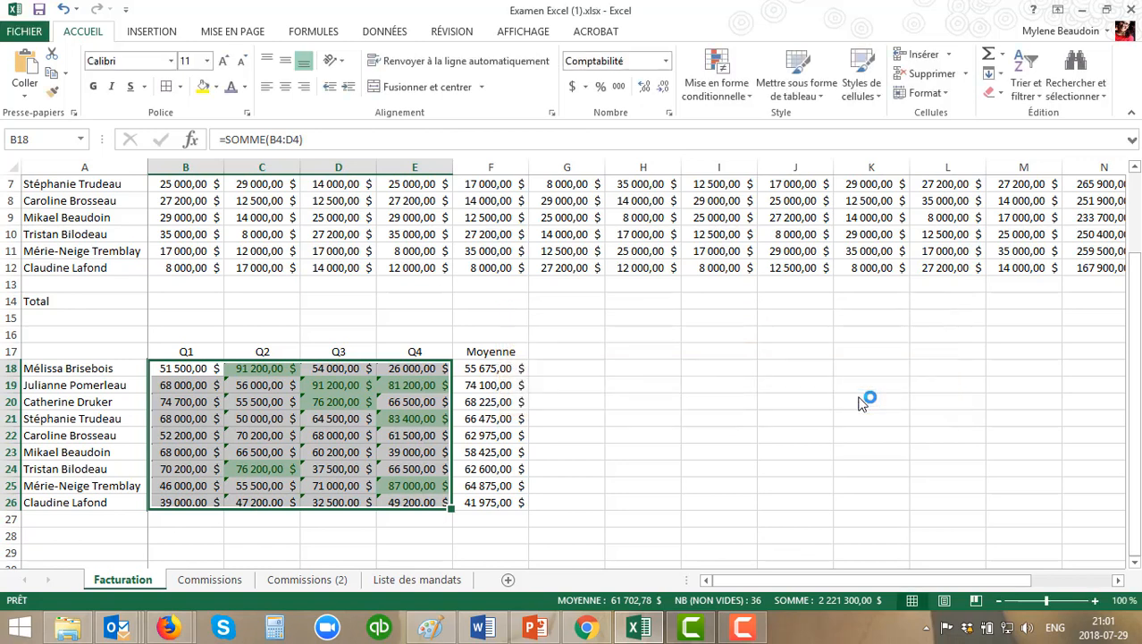
click(864, 401)
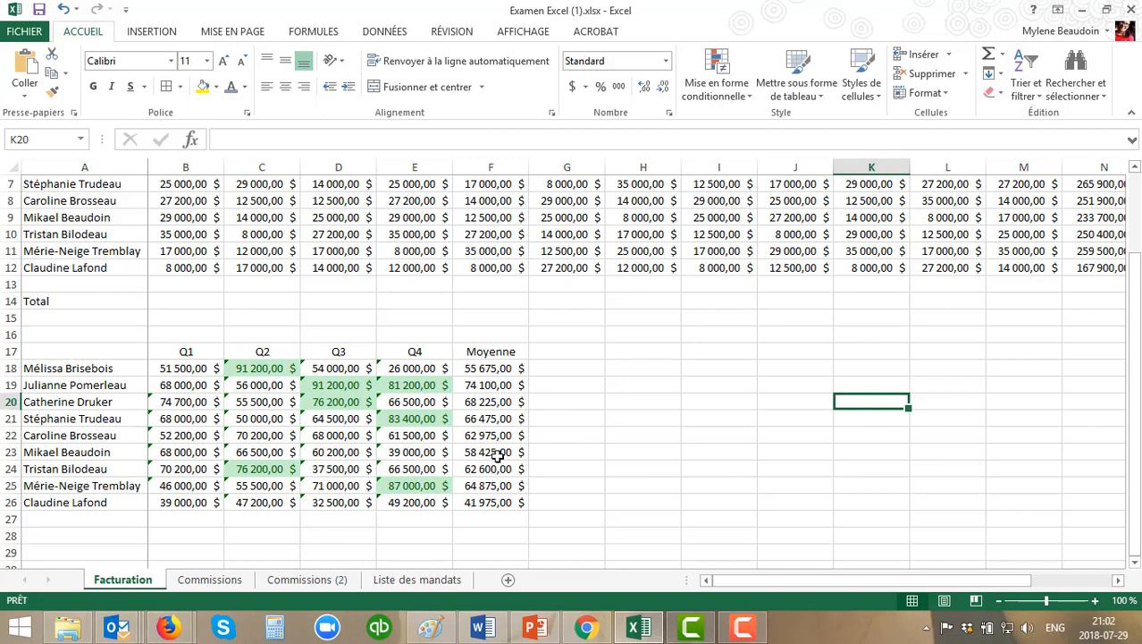
click(701, 501)
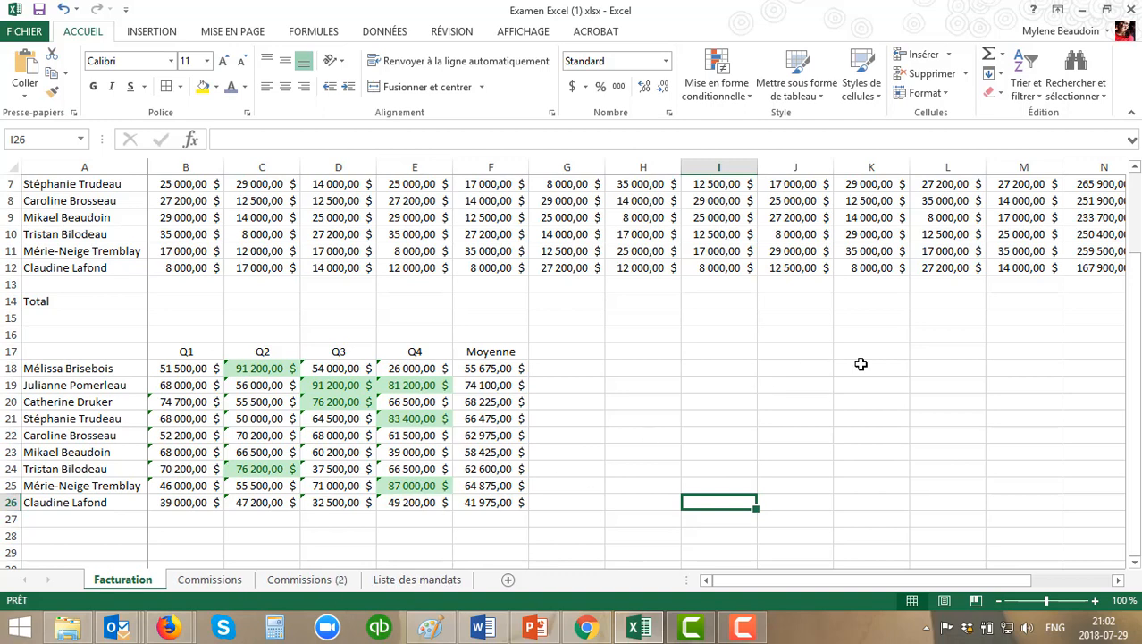
Step: Add the column heading Worst in G17, beside the Moyenne heading of the quarterly table
scroll(811, 439, up, 2)
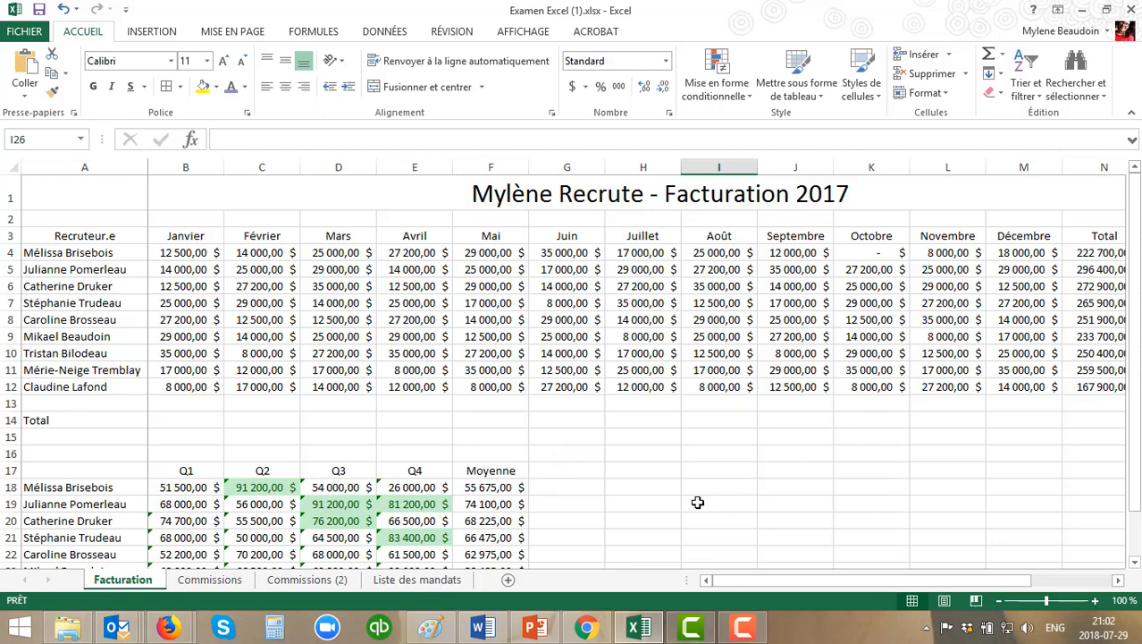
click(576, 471)
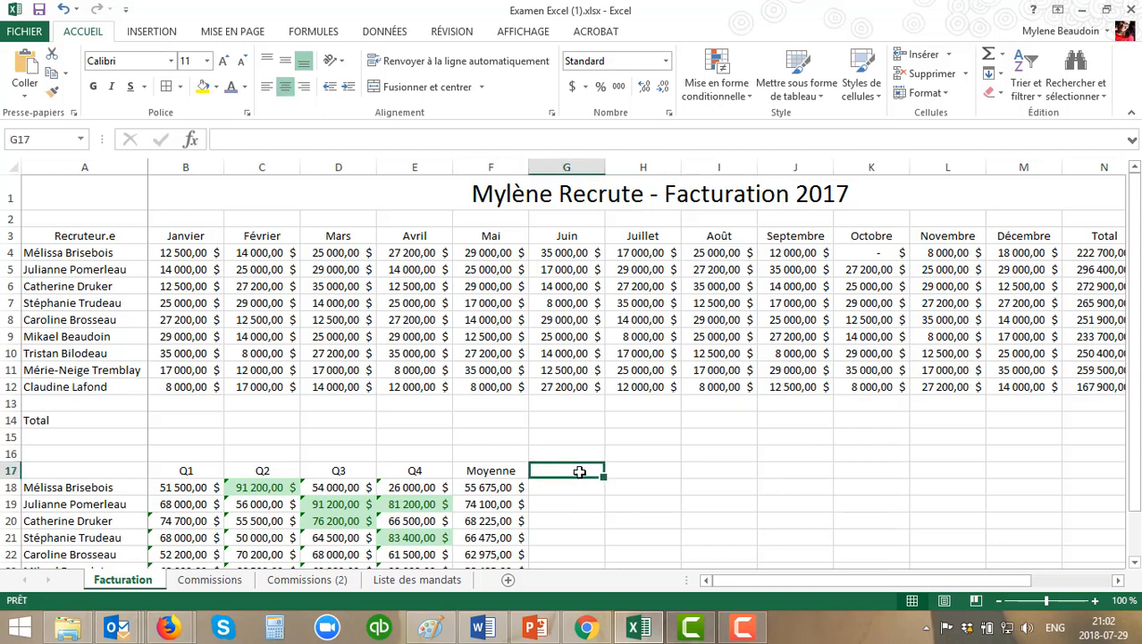
text(Min)
key(BackSpace)
key(BackSpace)
key(BackSpace)
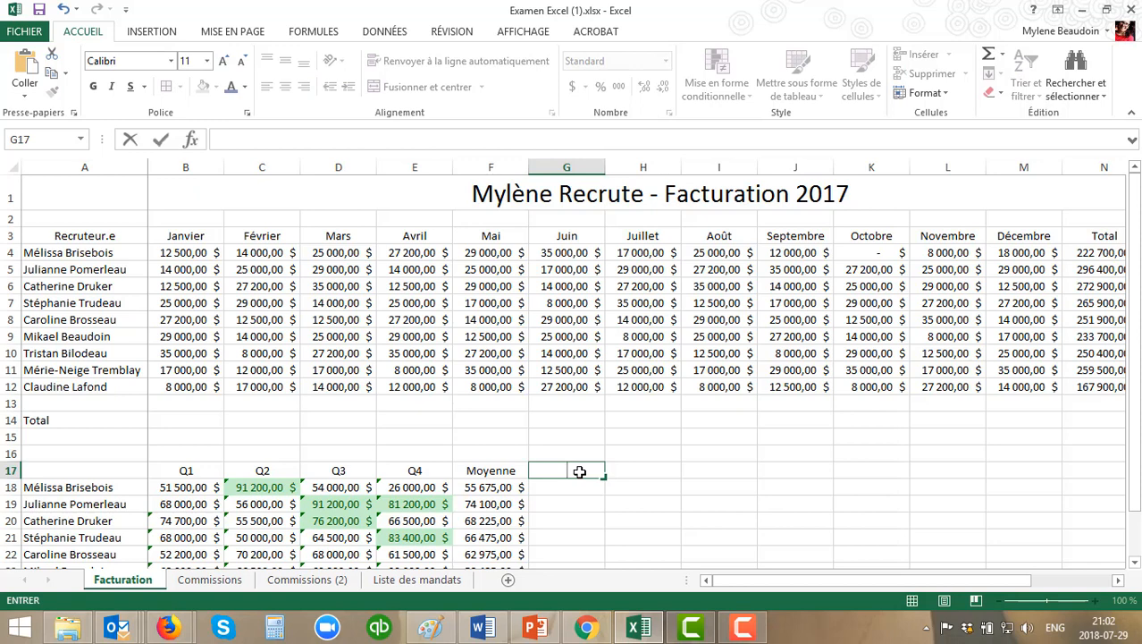
text(Worst)
key(Return)
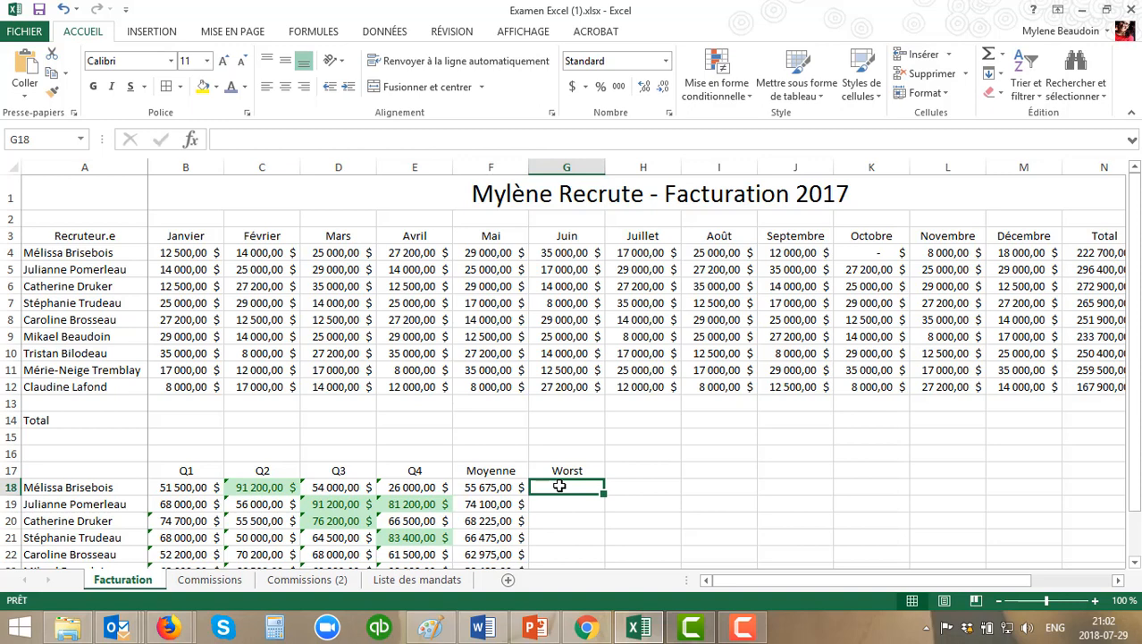
Step: Find the first recruiter's lowest quarter in G18 with =MIN(B18:E18)
text(=)
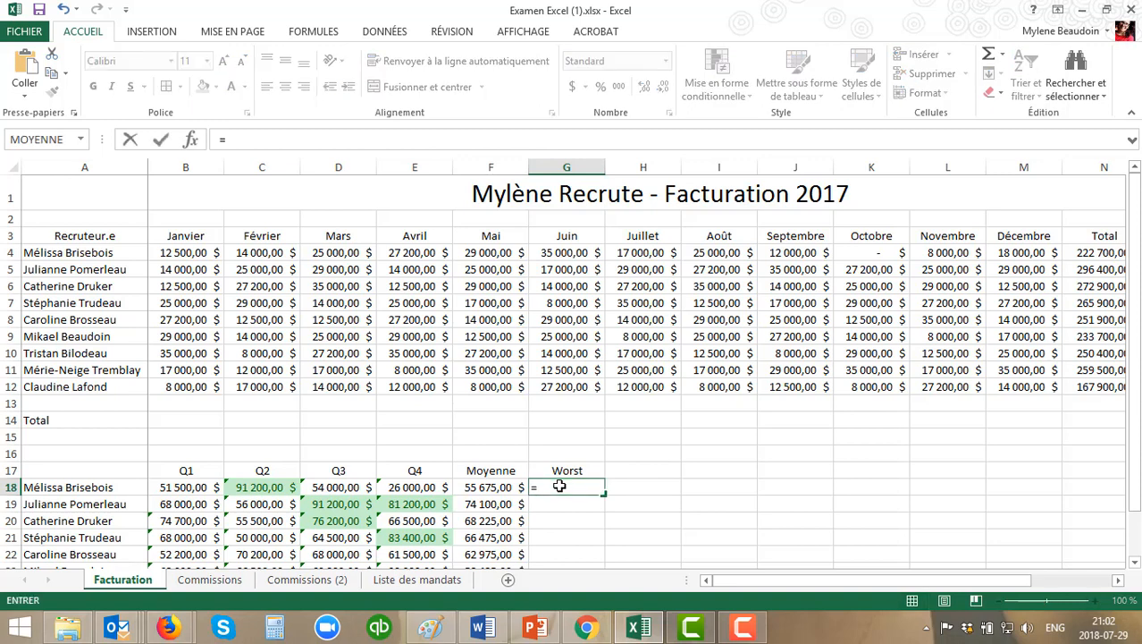
text(MIN)
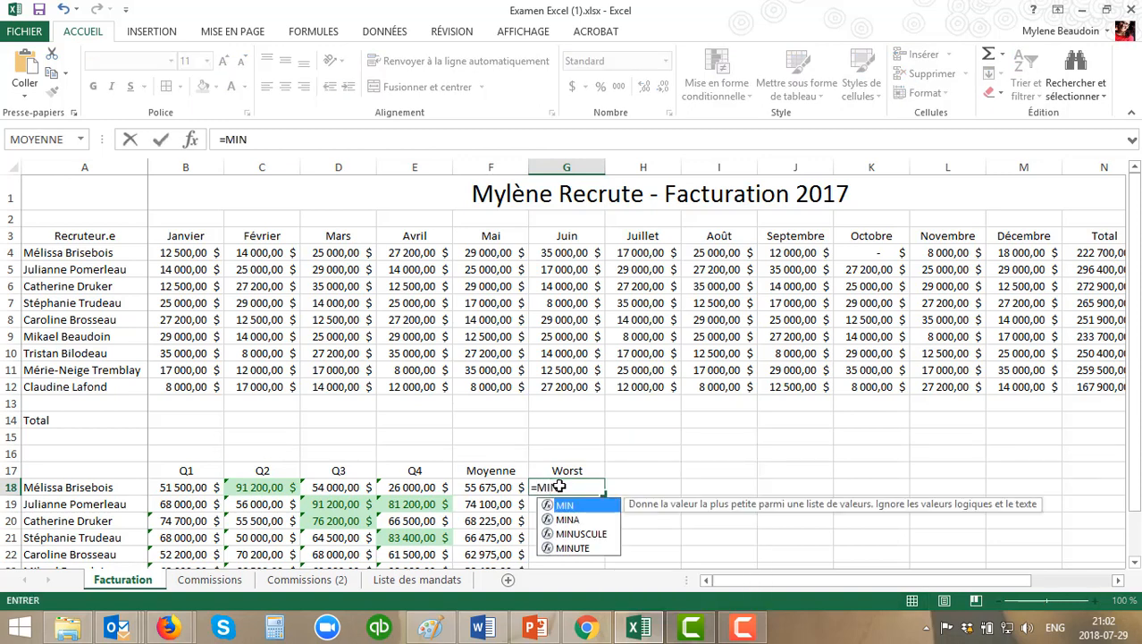
text(()
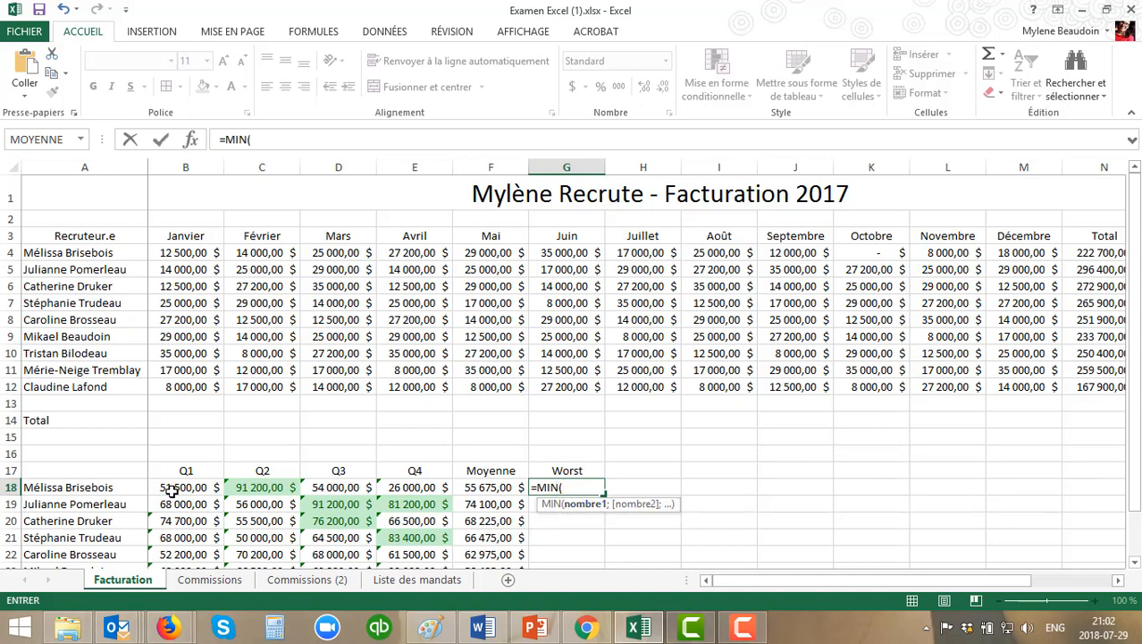
drag(172, 491, 406, 492)
text())
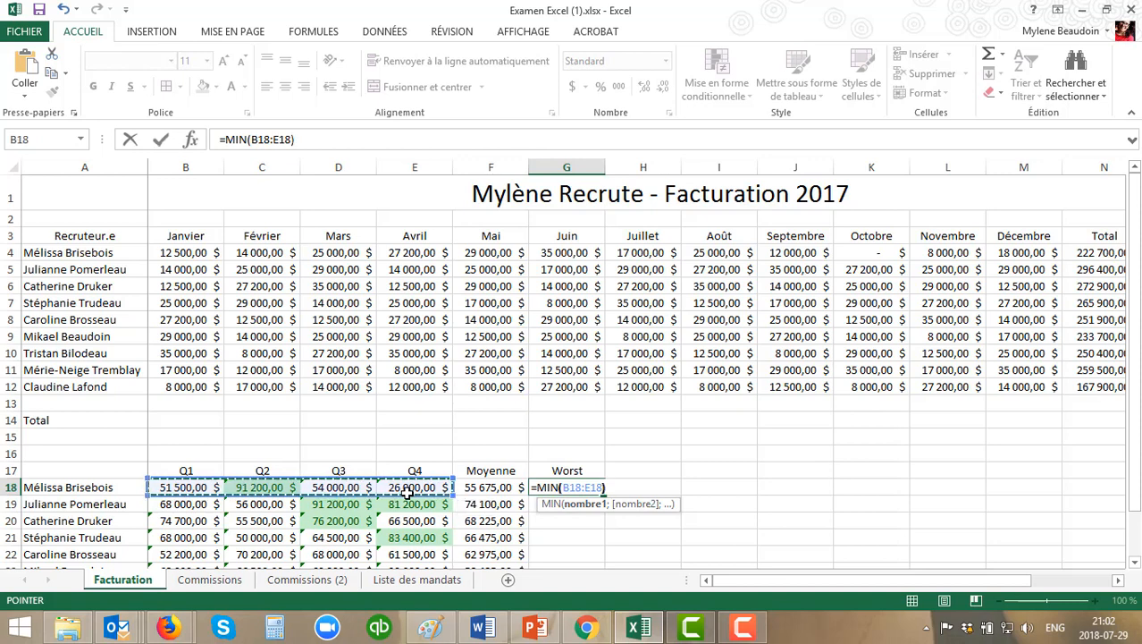
key(Return)
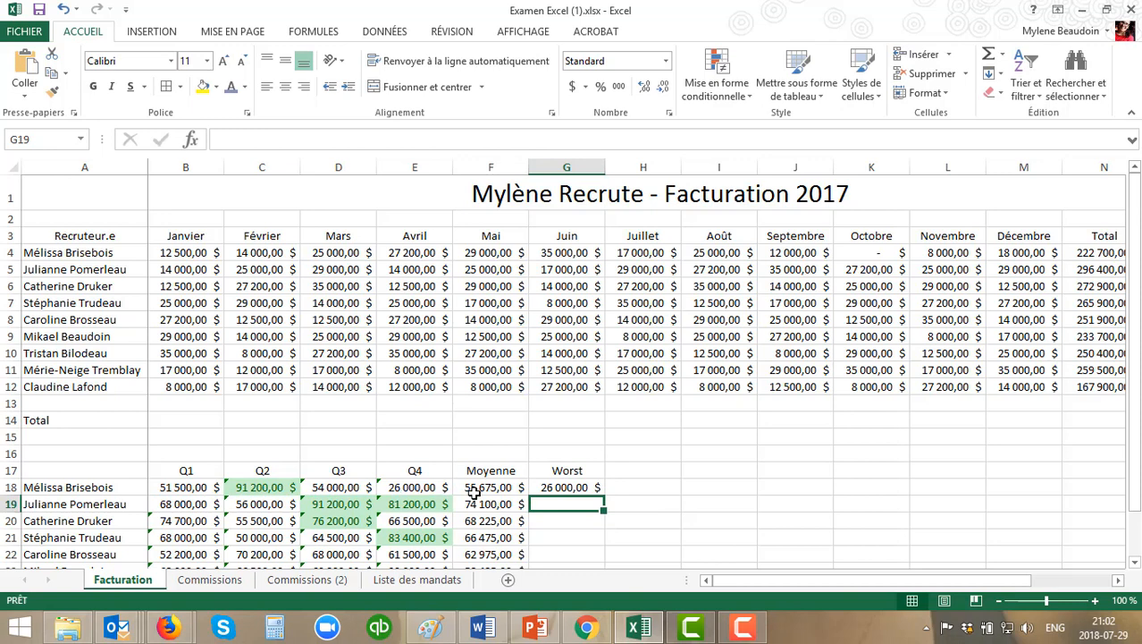
click(597, 489)
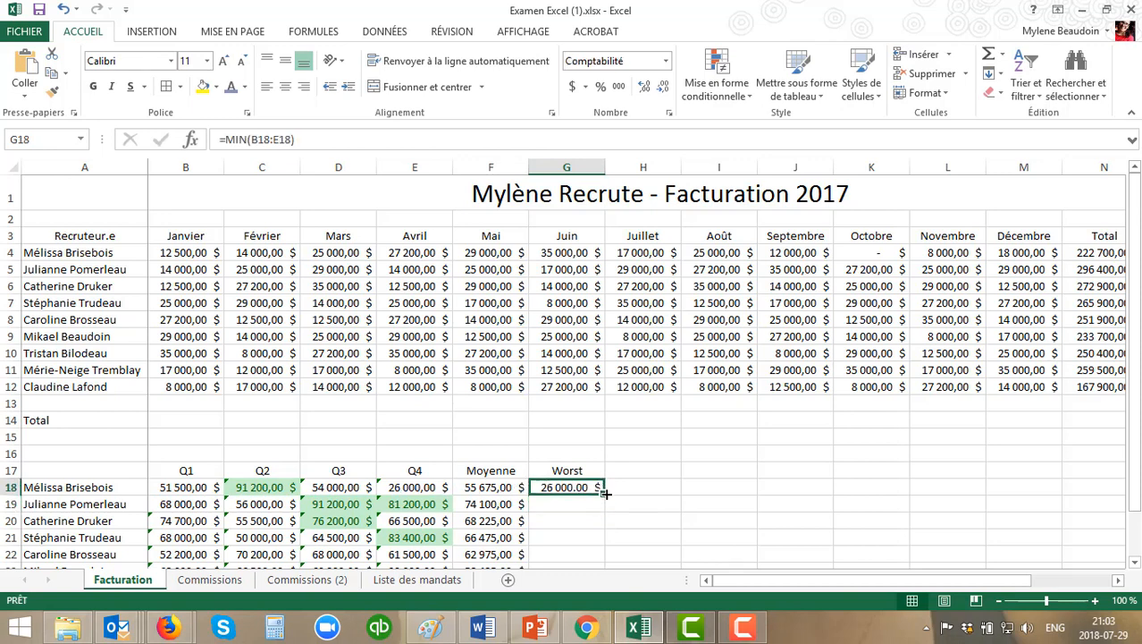
Step: Copy the MIN formula from G18 down the Worst column to G26 for all remaining recruiters
double_click(605, 494)
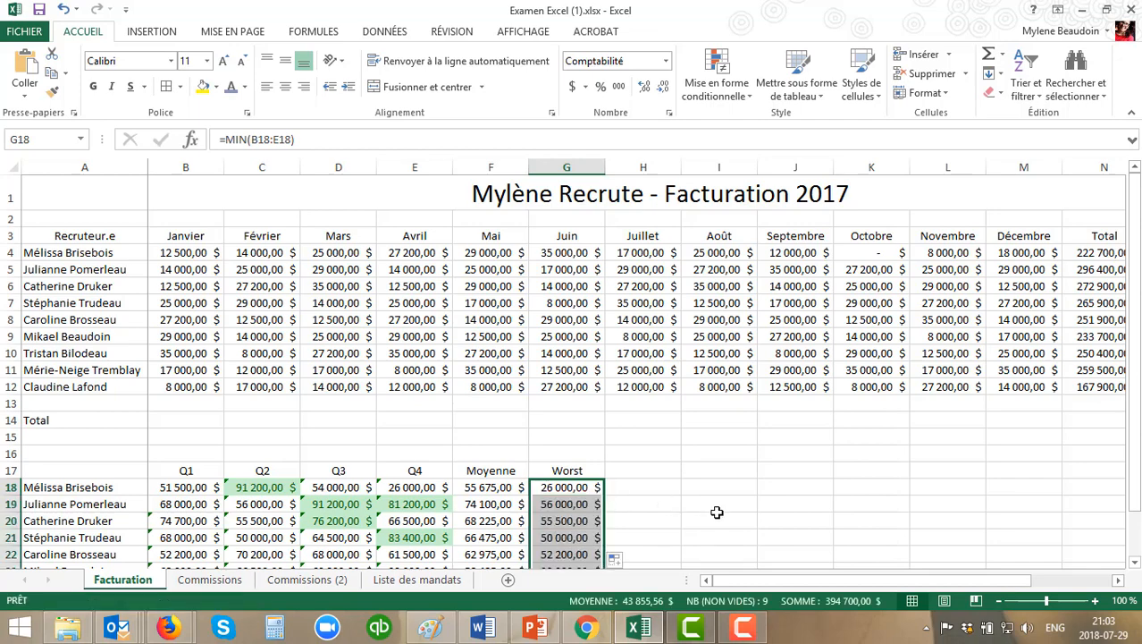
scroll(719, 509, down, 3)
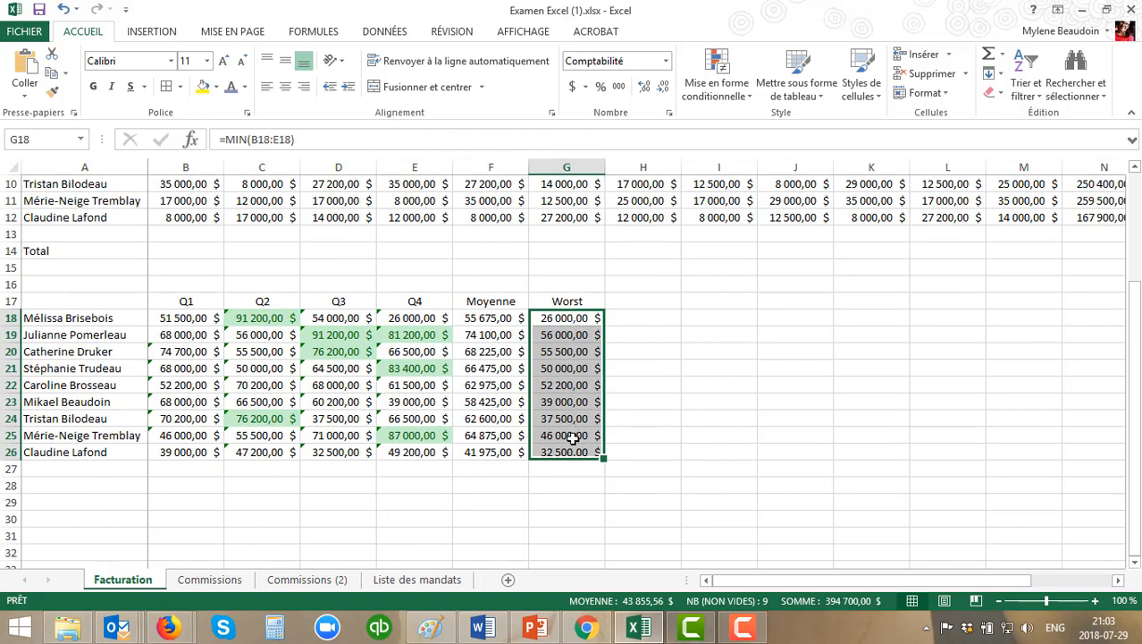
click(705, 469)
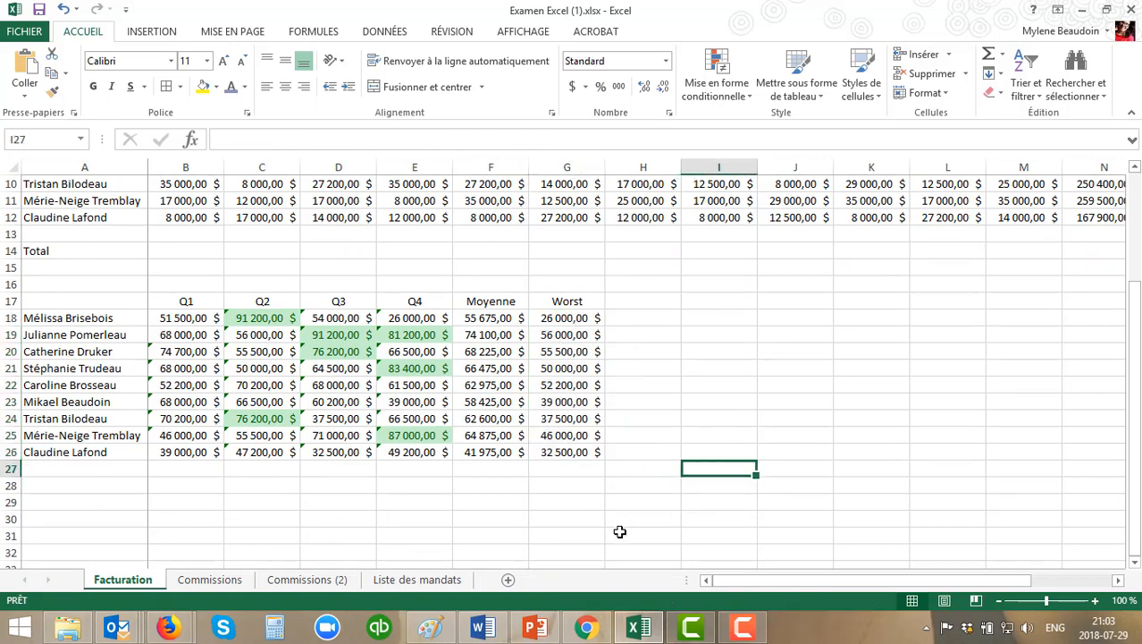
Step: On the Liste des mandats sheet, add filters to the header row A3:I3, from Titre du poste to Mois
click(435, 583)
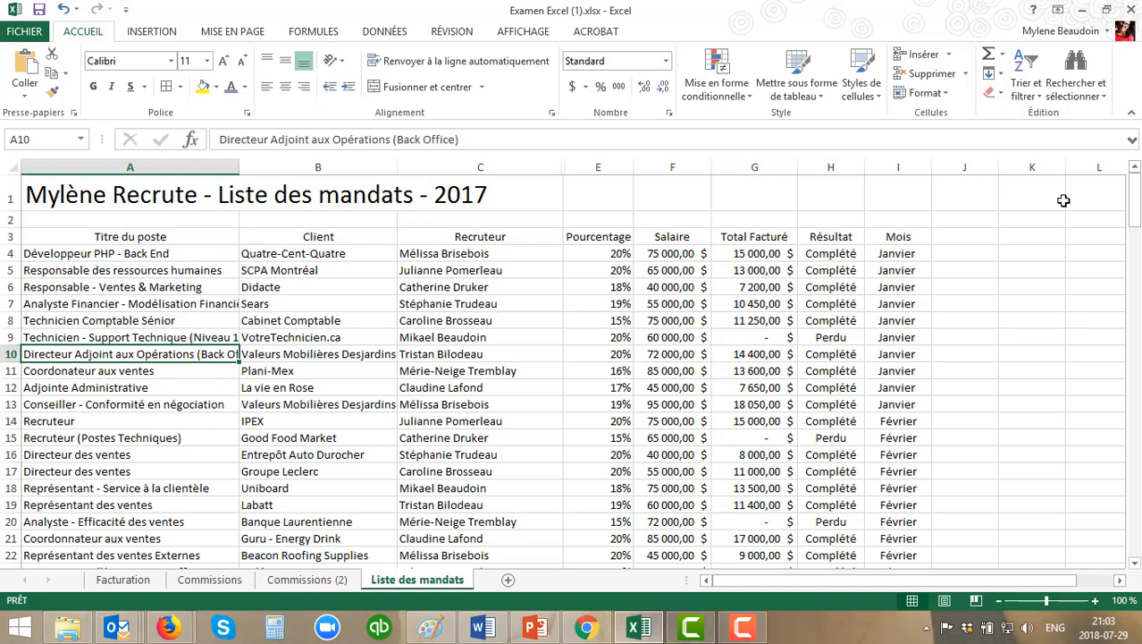
click(378, 32)
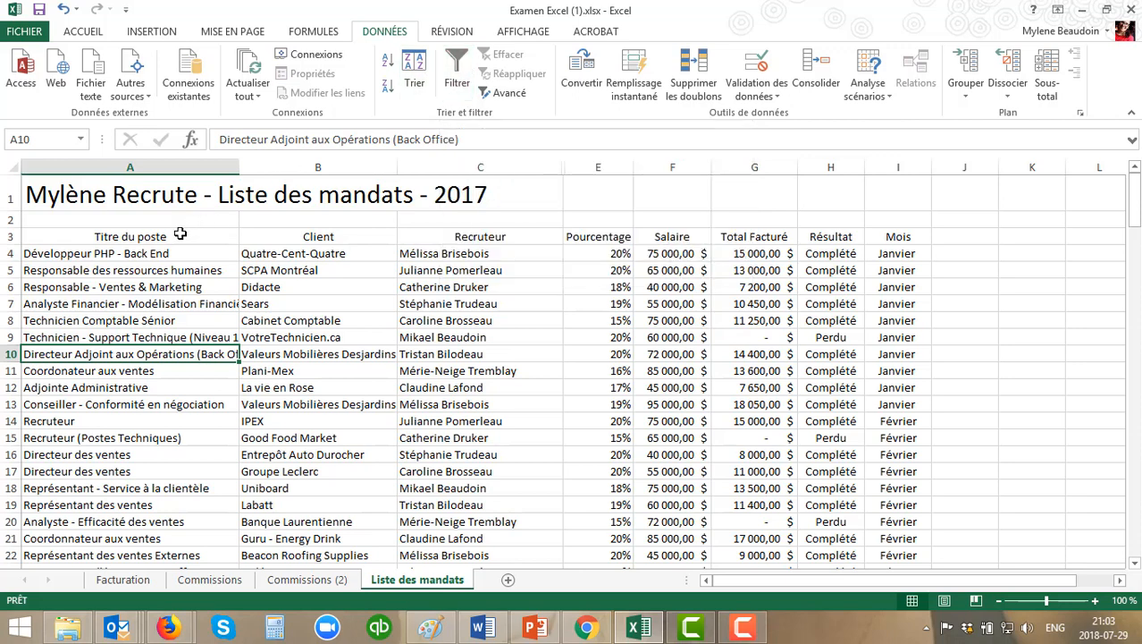
drag(43, 235, 887, 238)
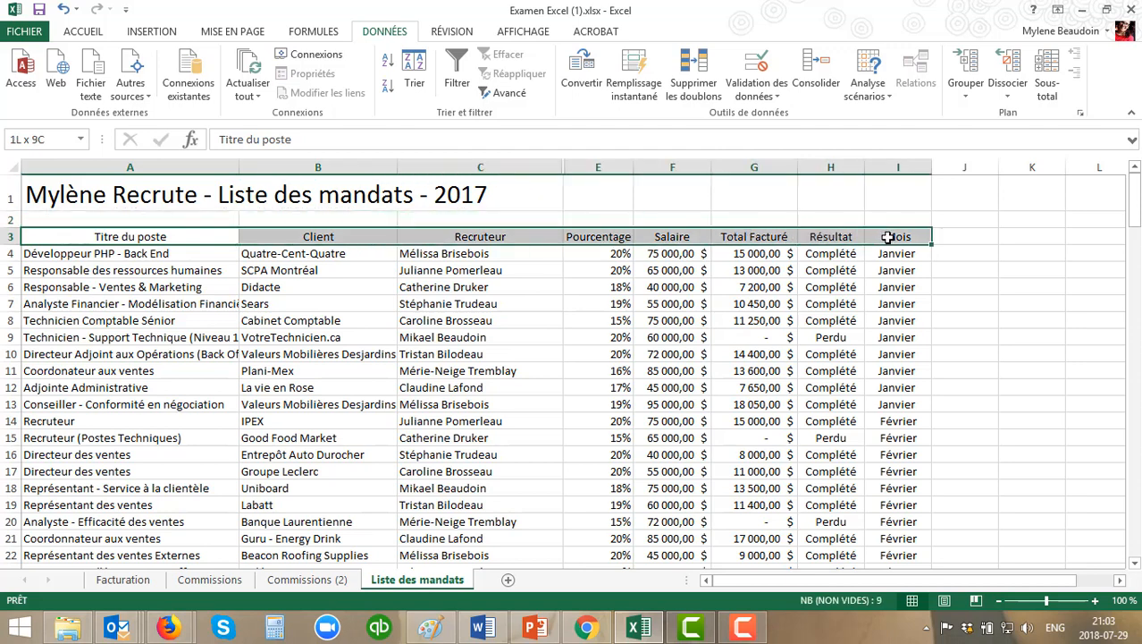
click(457, 81)
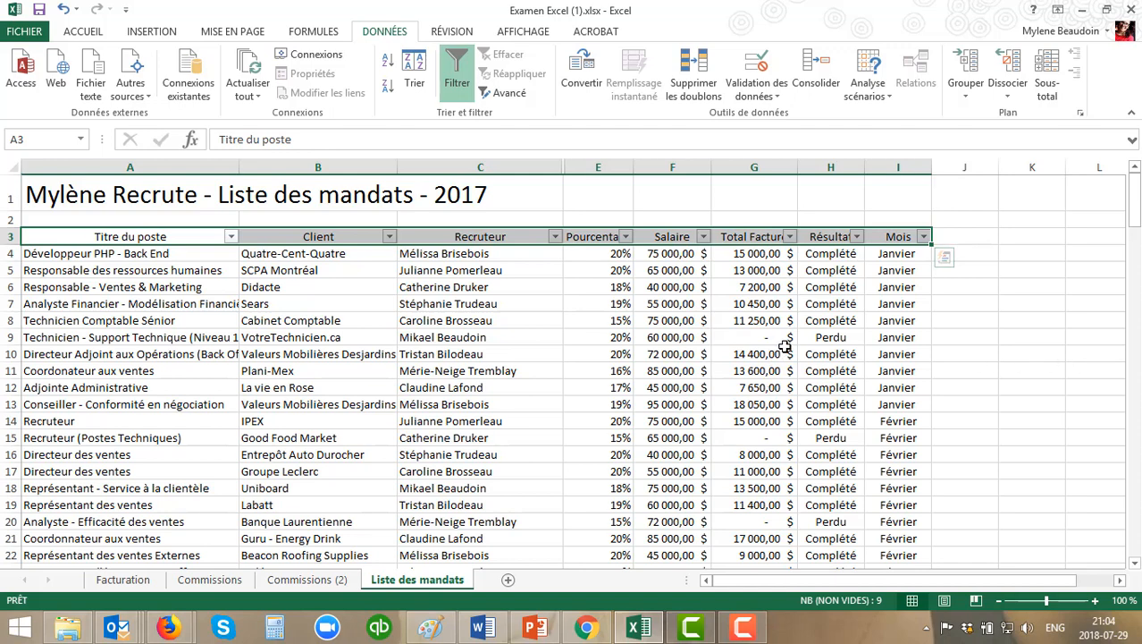
Step: Filter the Total Facturé column to the top 10 items (Haut, 10, Éléments)
click(791, 237)
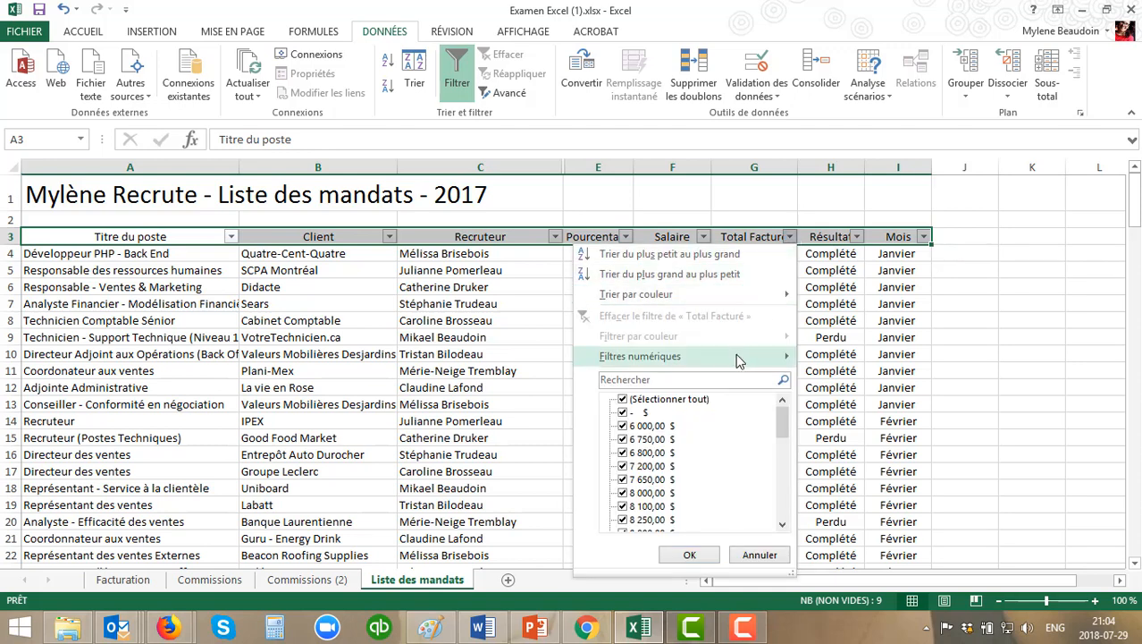
mouse_move(737, 356)
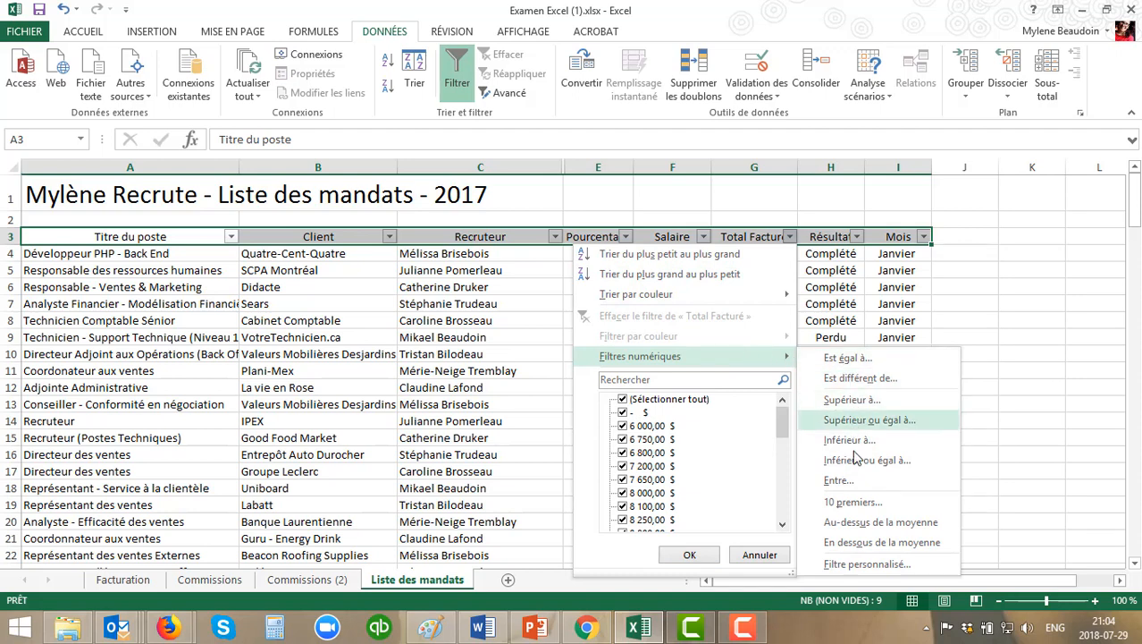
click(846, 504)
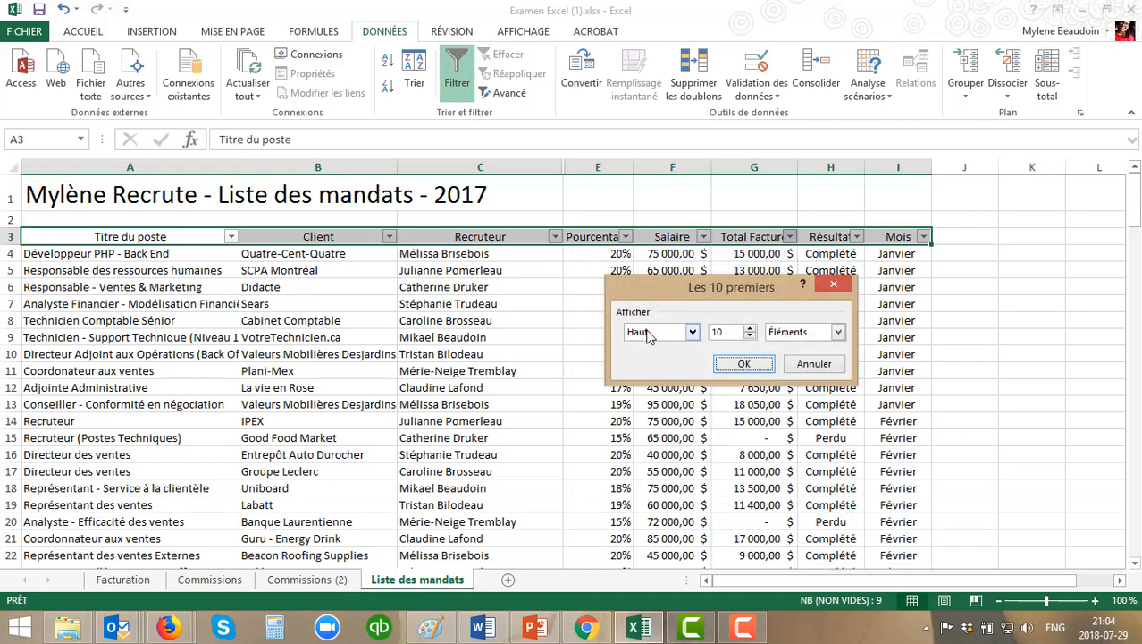
click(839, 332)
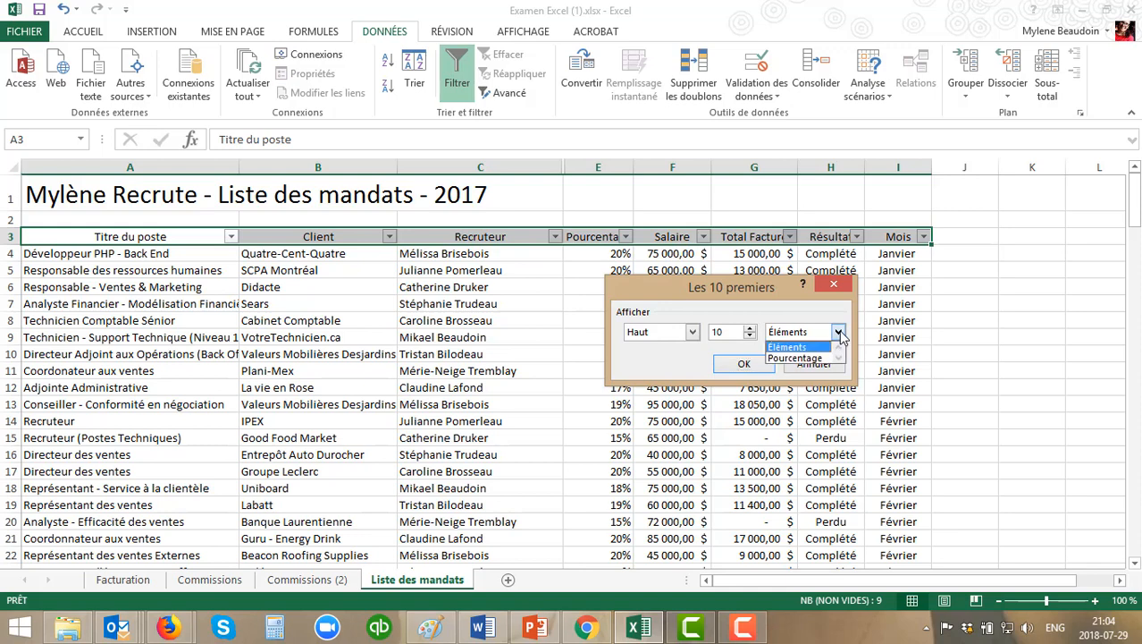
click(840, 333)
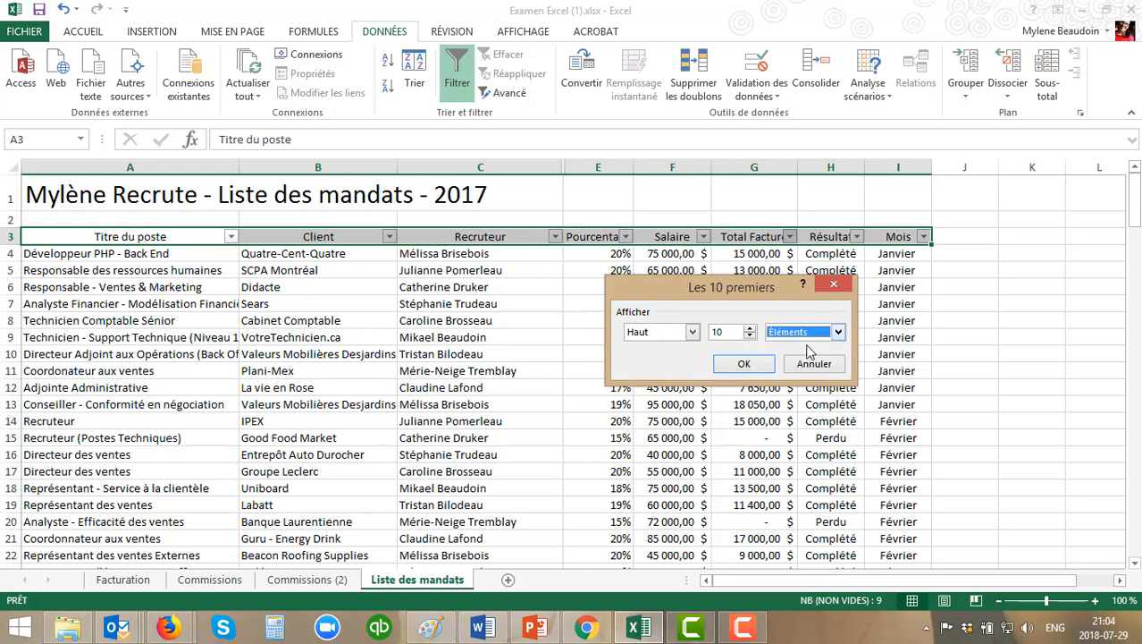
click(742, 365)
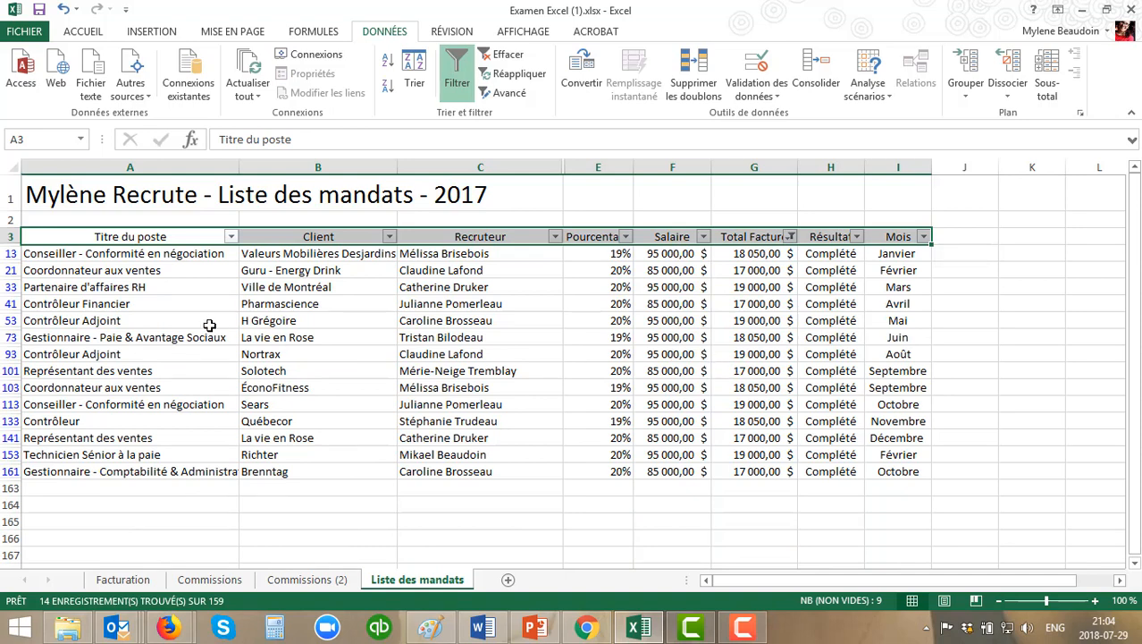
Step: Examine the Total Facturé amounts of the filtered mandates one by one, down to the last row
click(751, 255)
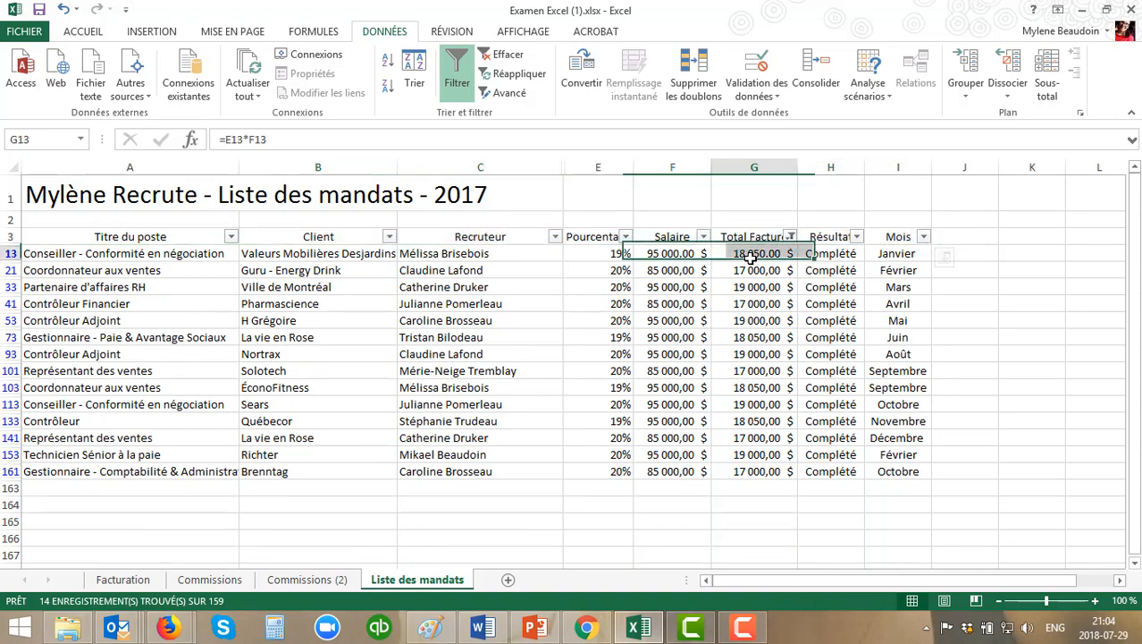
key(Down)
key(Down)
key(Down)
key(Down)
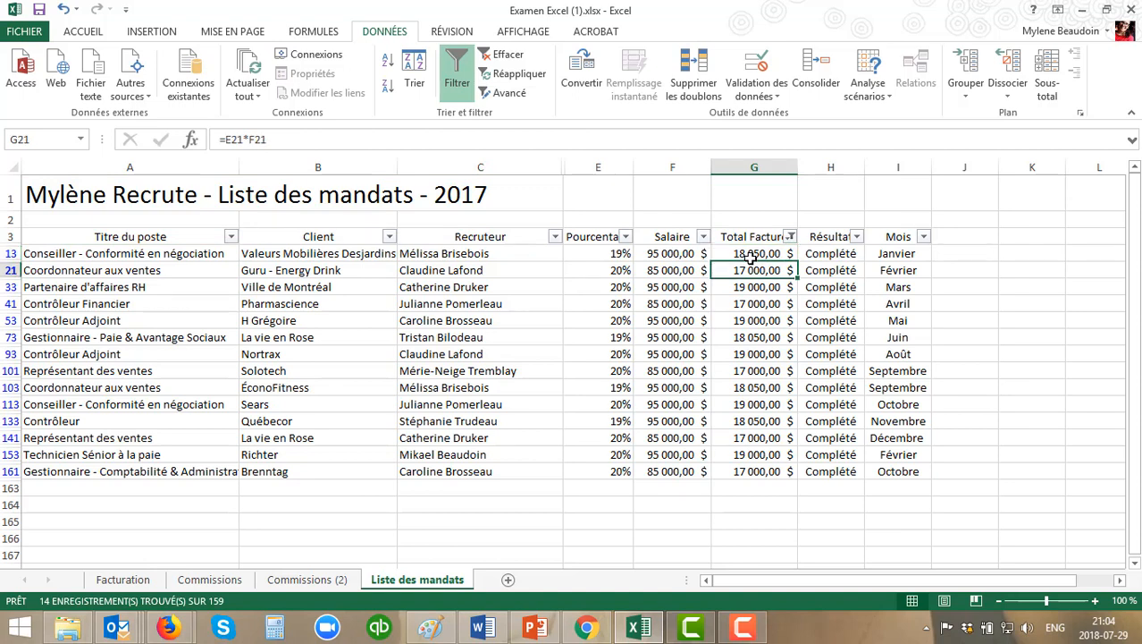
key(Down)
key(Down)
key(Down)
key(Down)
key(Down)
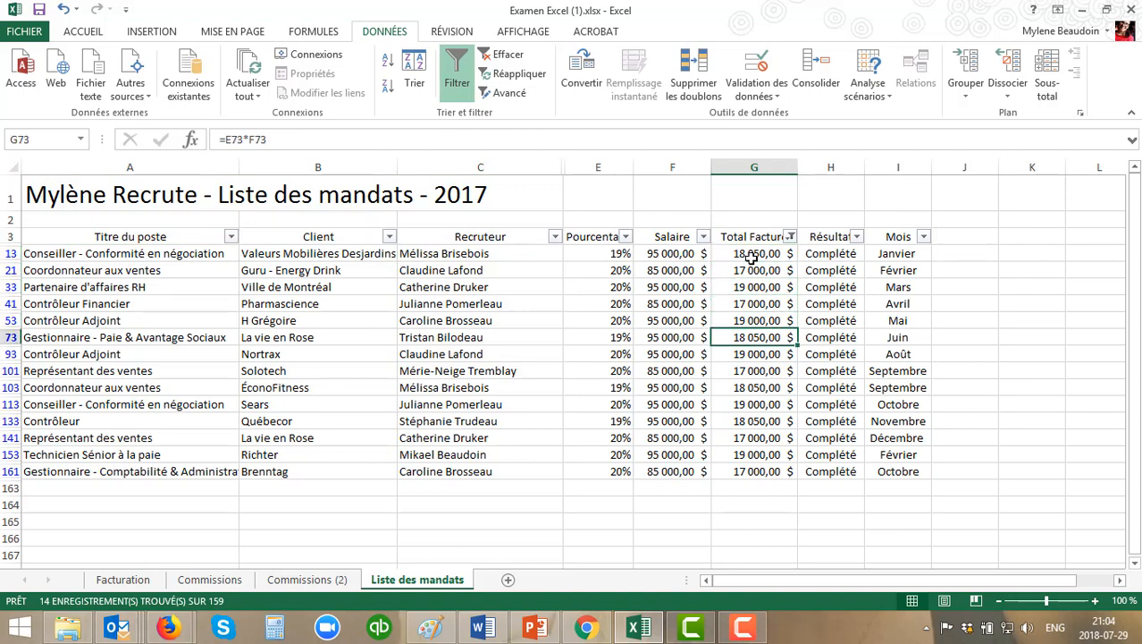
key(Down)
key(Down)
key(Down)
key(Down)
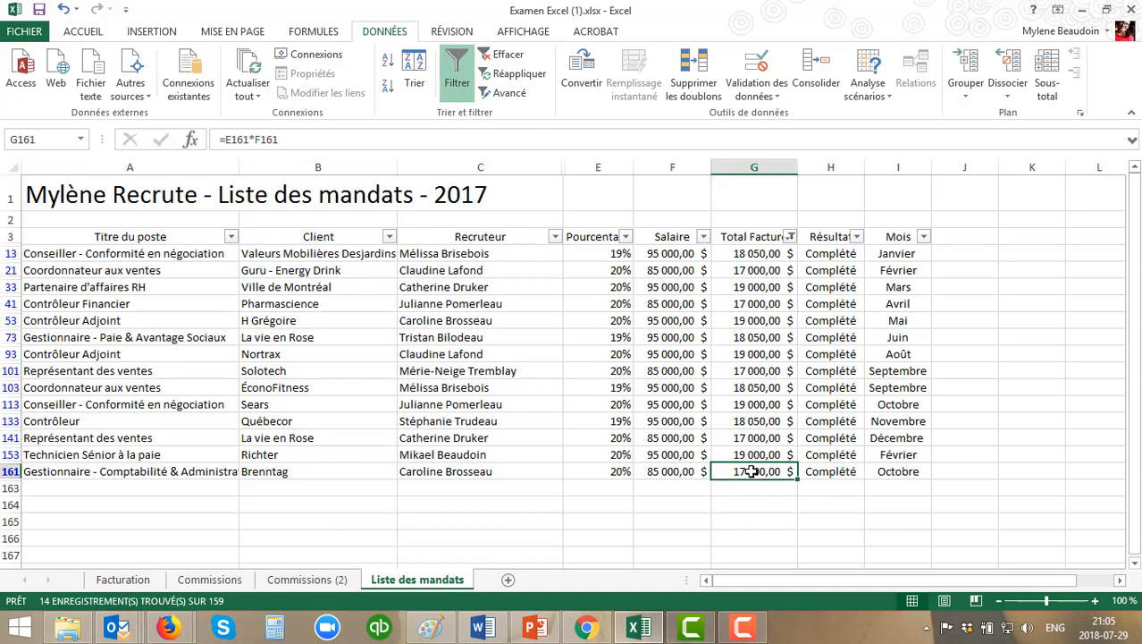
Step: Clear the top 10 filter on Total Facturé so the whole mandate list is displayed
click(507, 57)
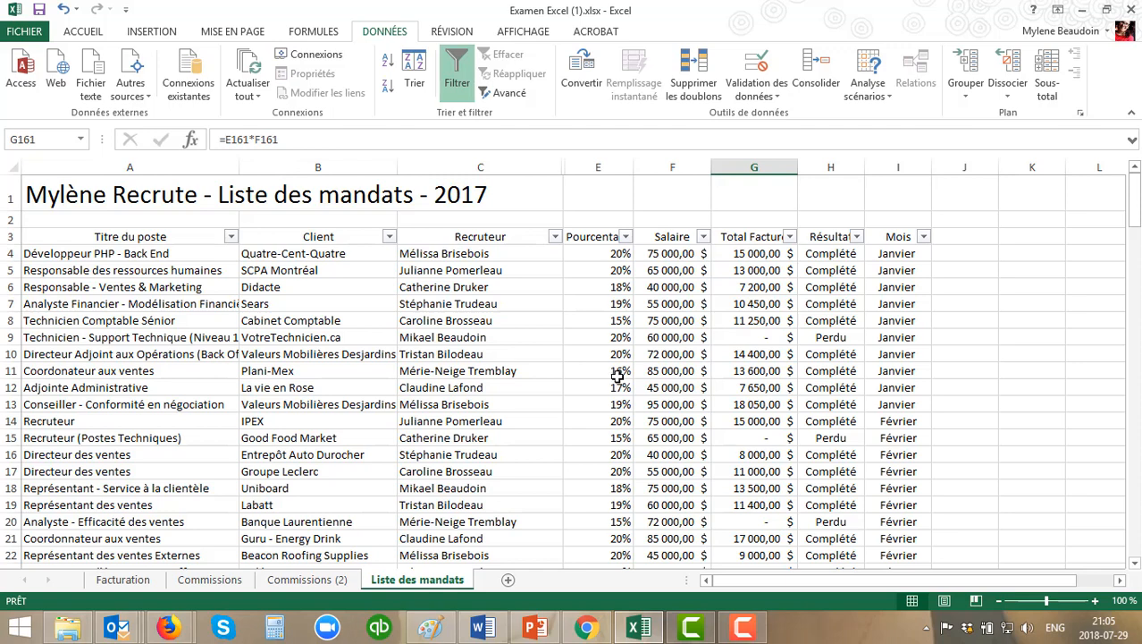
click(790, 237)
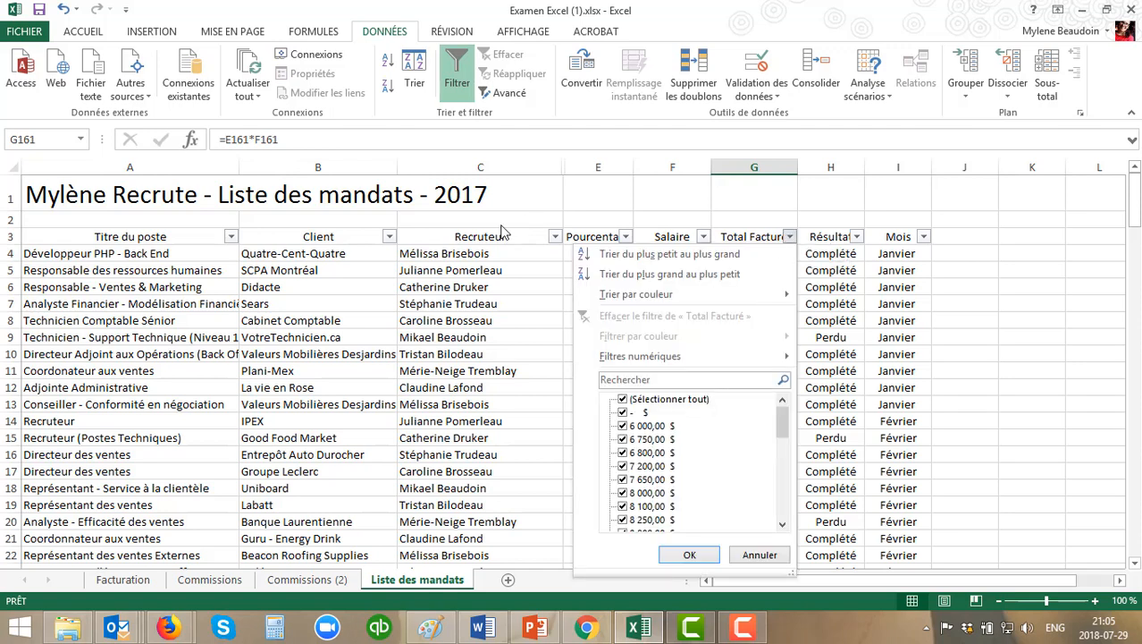
click(488, 270)
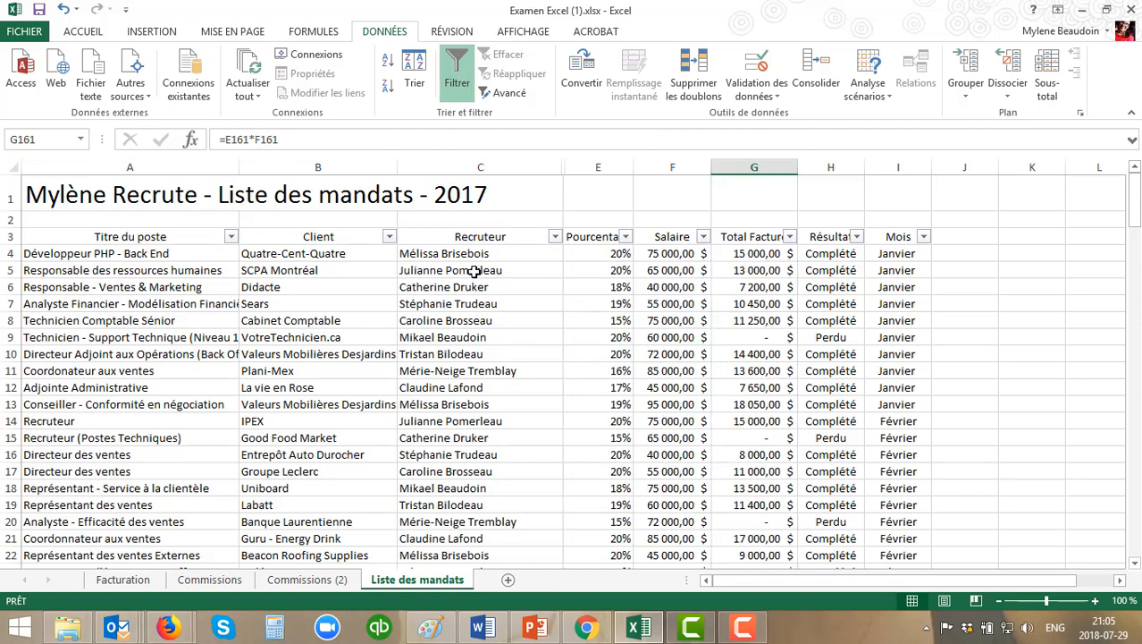
Step: Filter the Recruteur column to show only the mandates of the recruiter listed in row 5
click(556, 238)
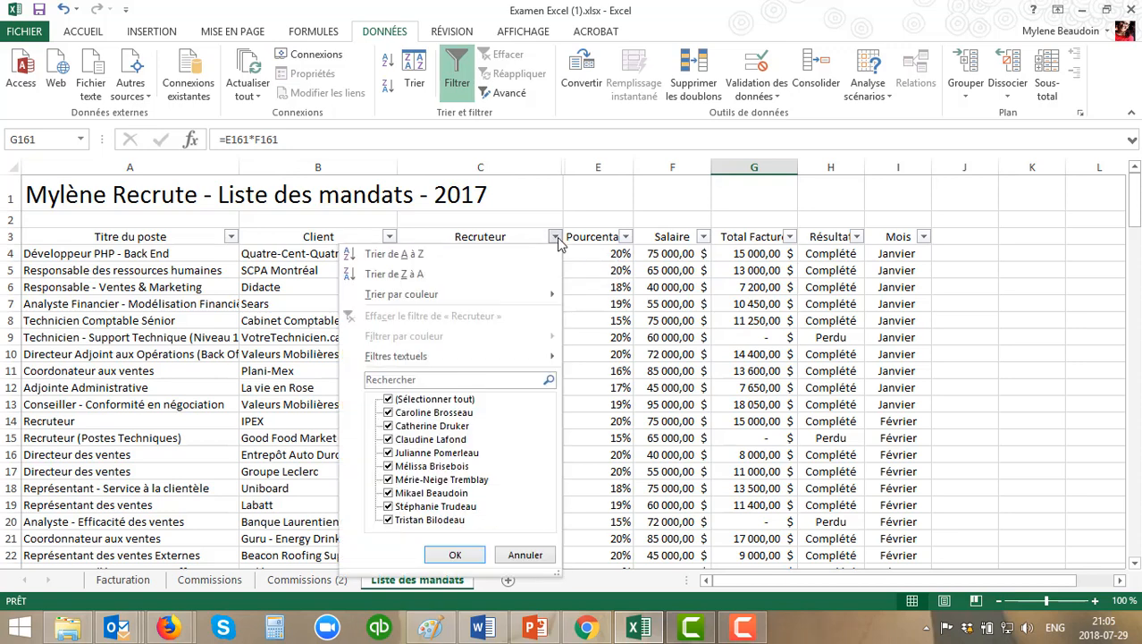
click(390, 402)
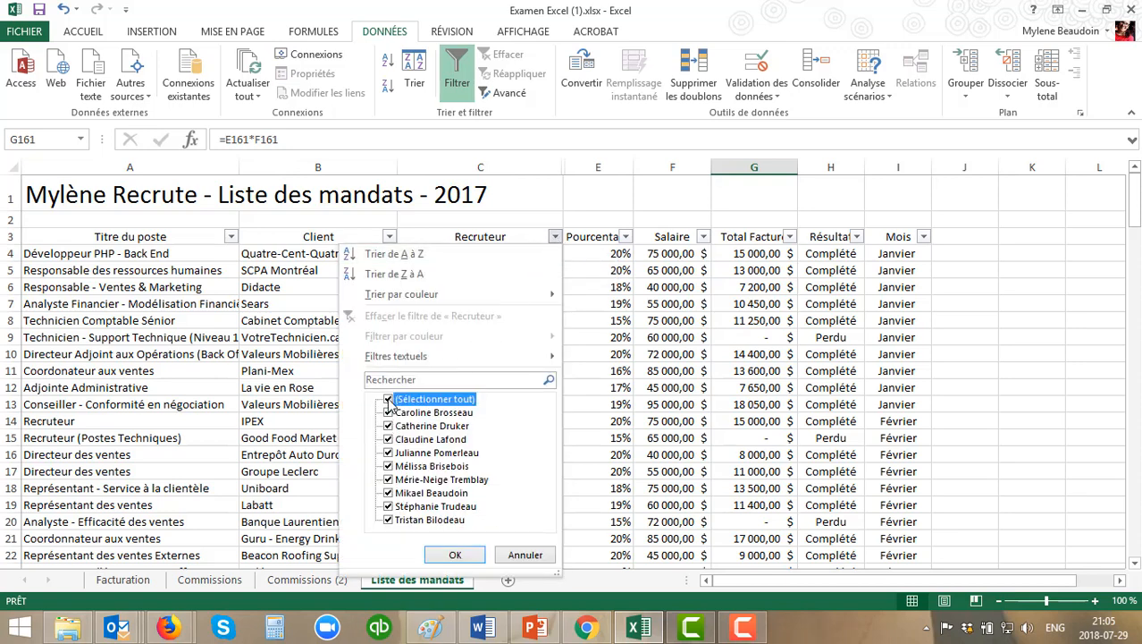
click(388, 453)
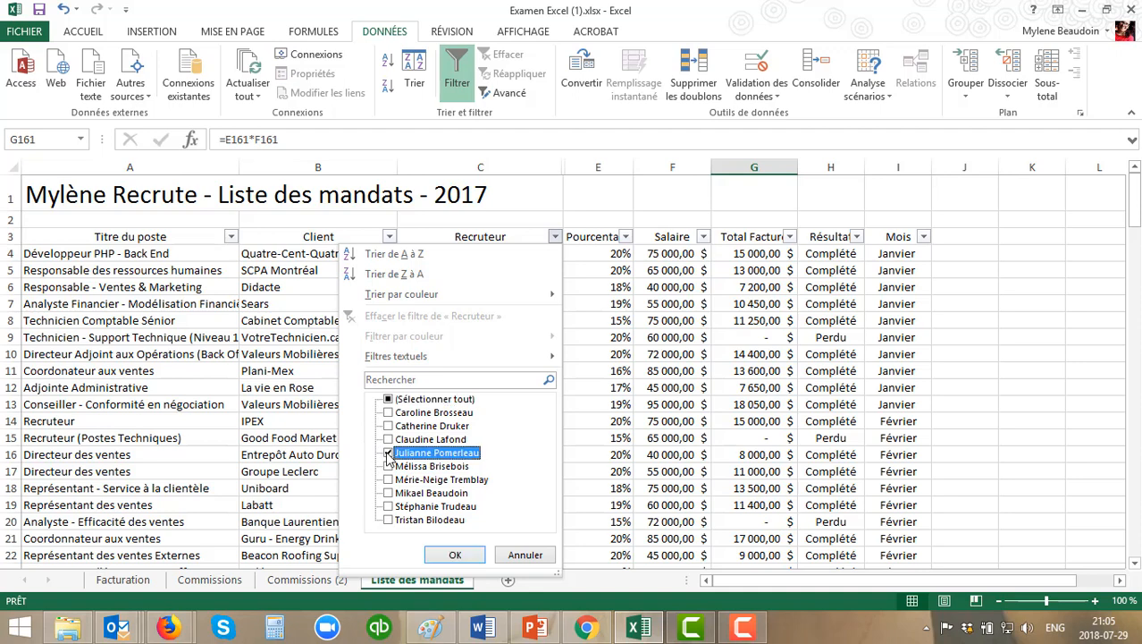
click(455, 554)
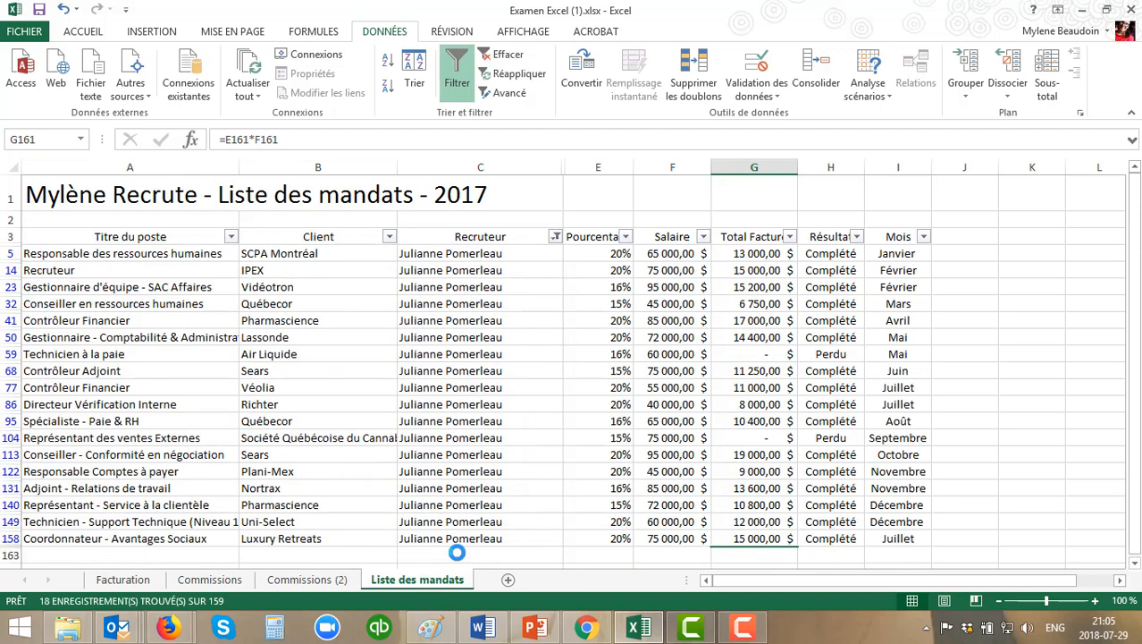
Step: Sort the filtered recruiter's mandates by Total Facturé from largest to smallest
click(791, 238)
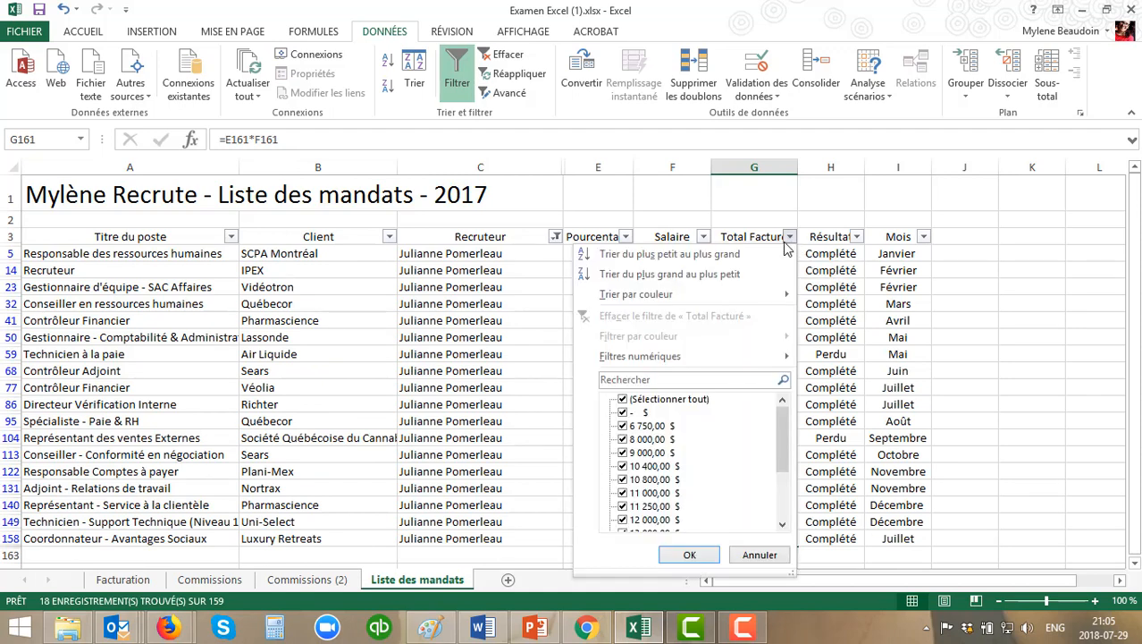
click(712, 275)
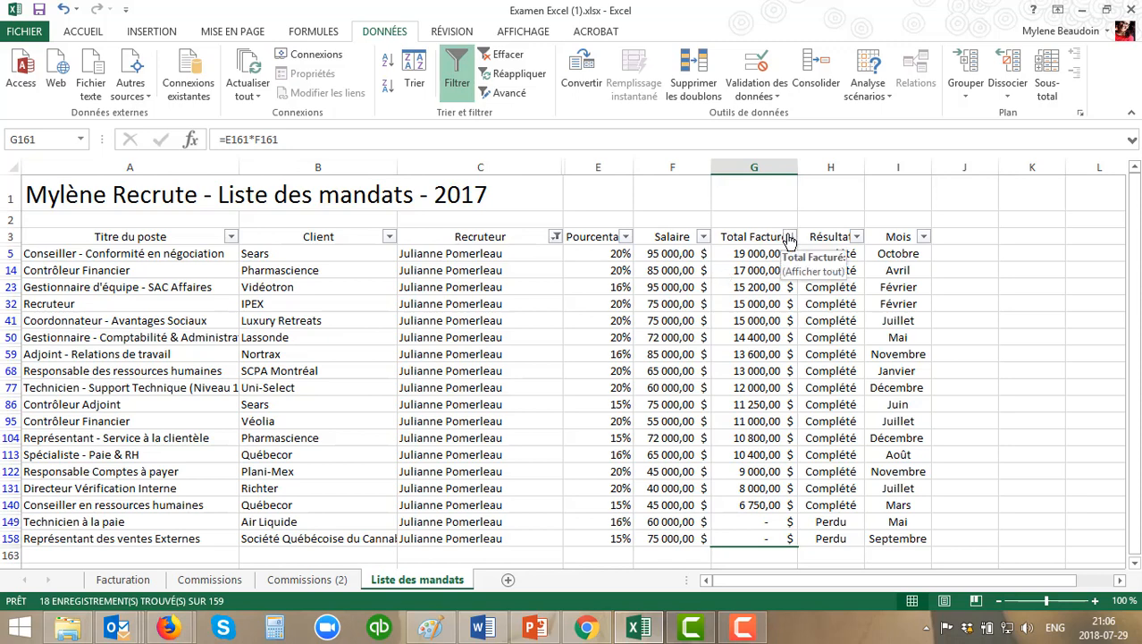
click(789, 236)
click(584, 277)
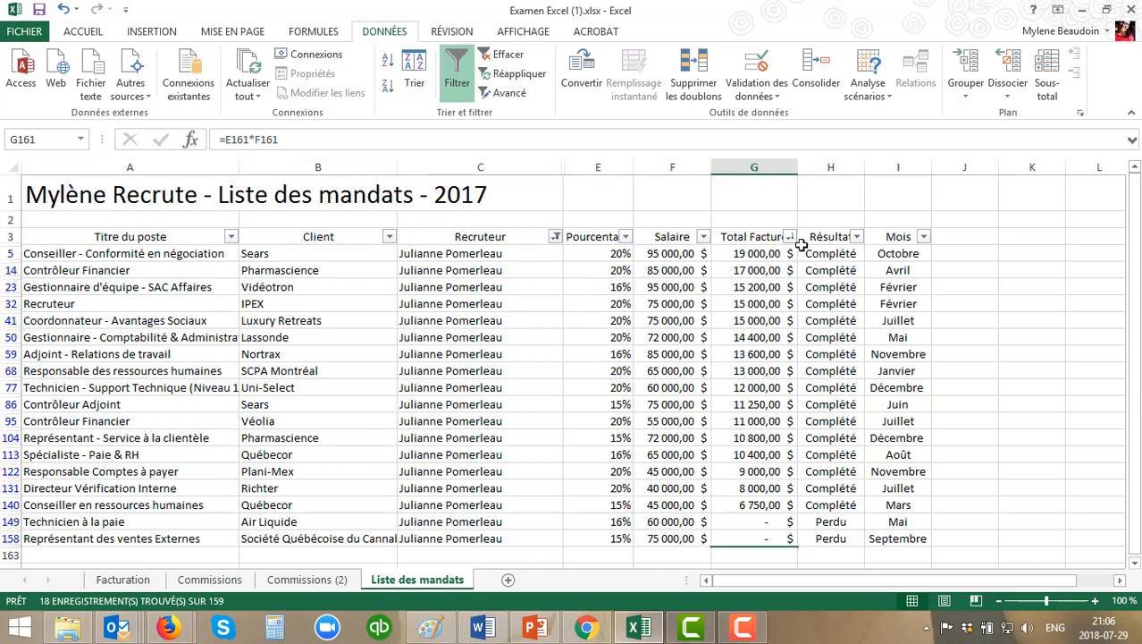
Step: Clear the current filter and sort, and filter the Recruteur column to only the recruiter listed in row 7
click(510, 57)
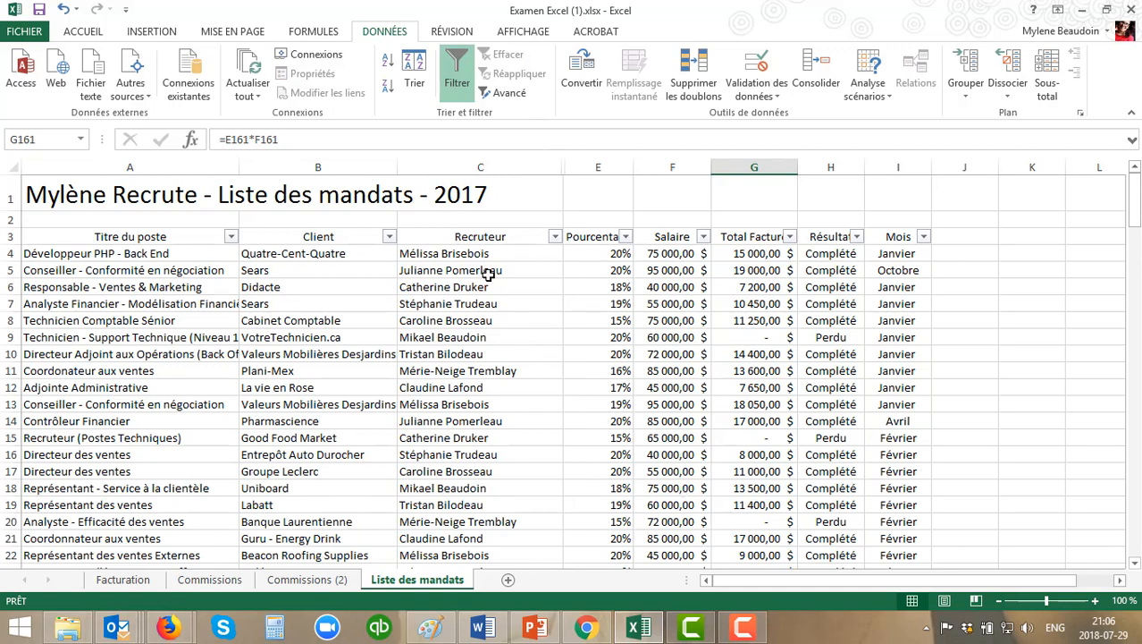
click(420, 304)
click(555, 236)
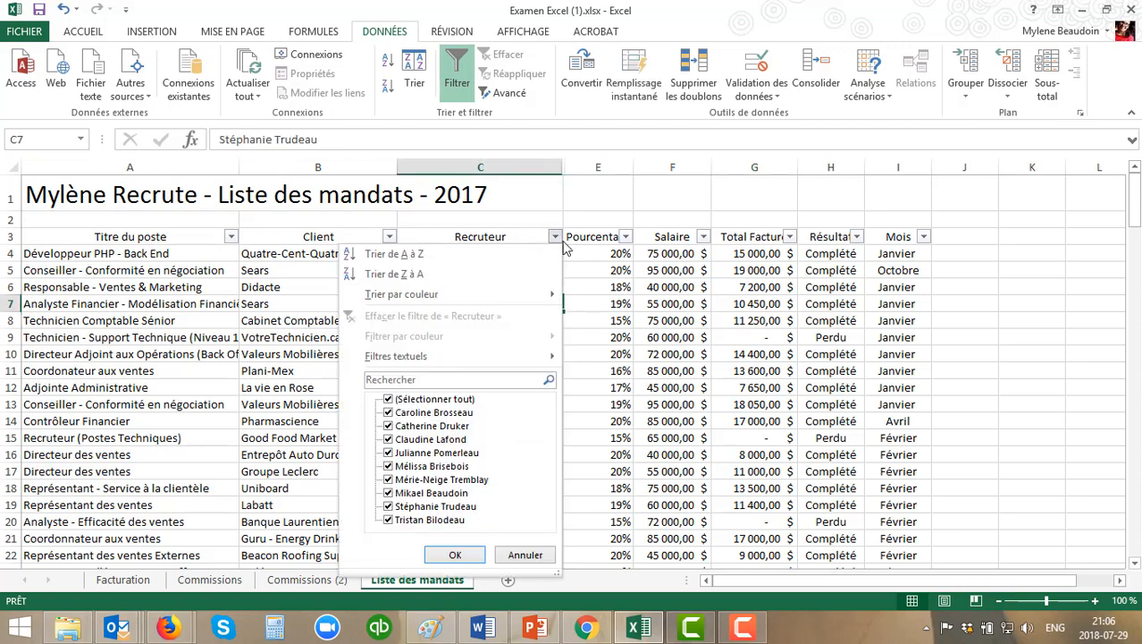
click(390, 399)
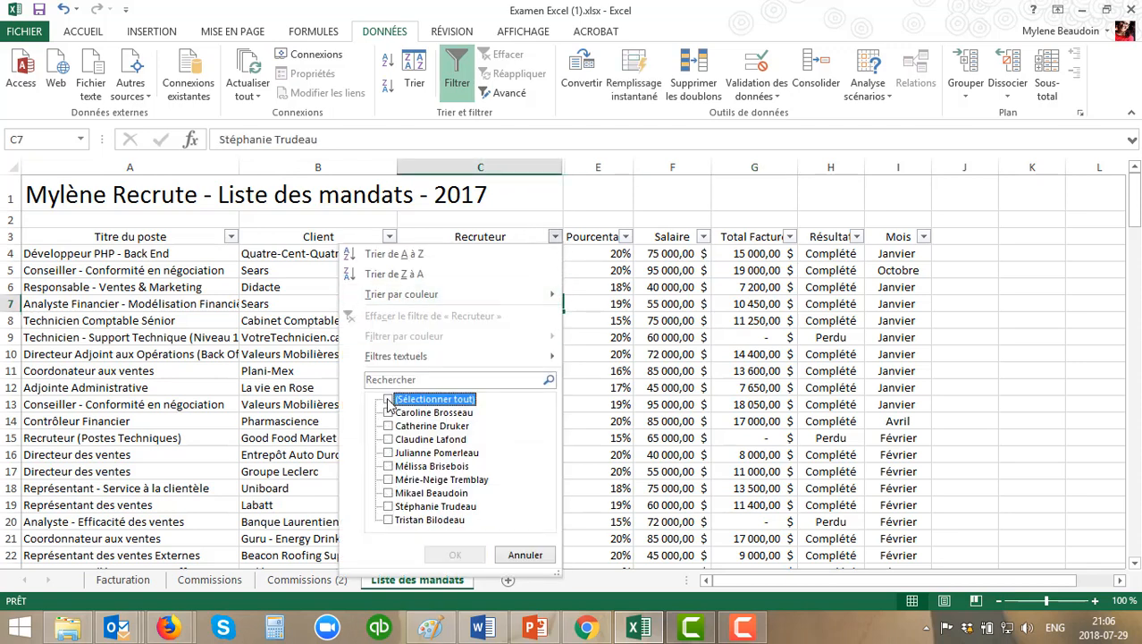
click(388, 506)
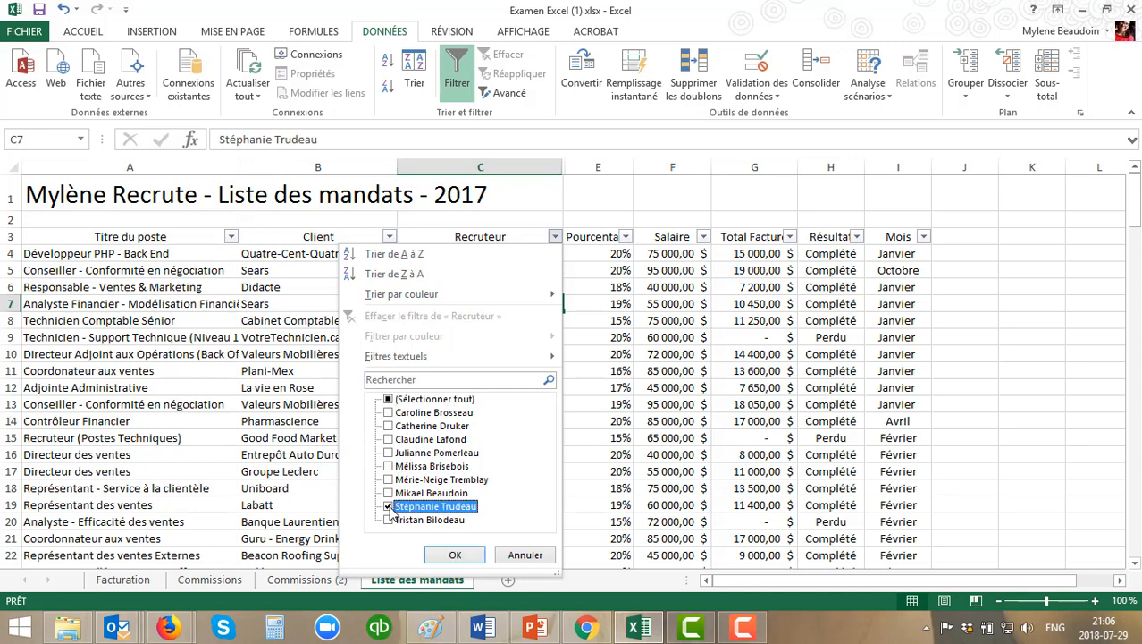
click(462, 561)
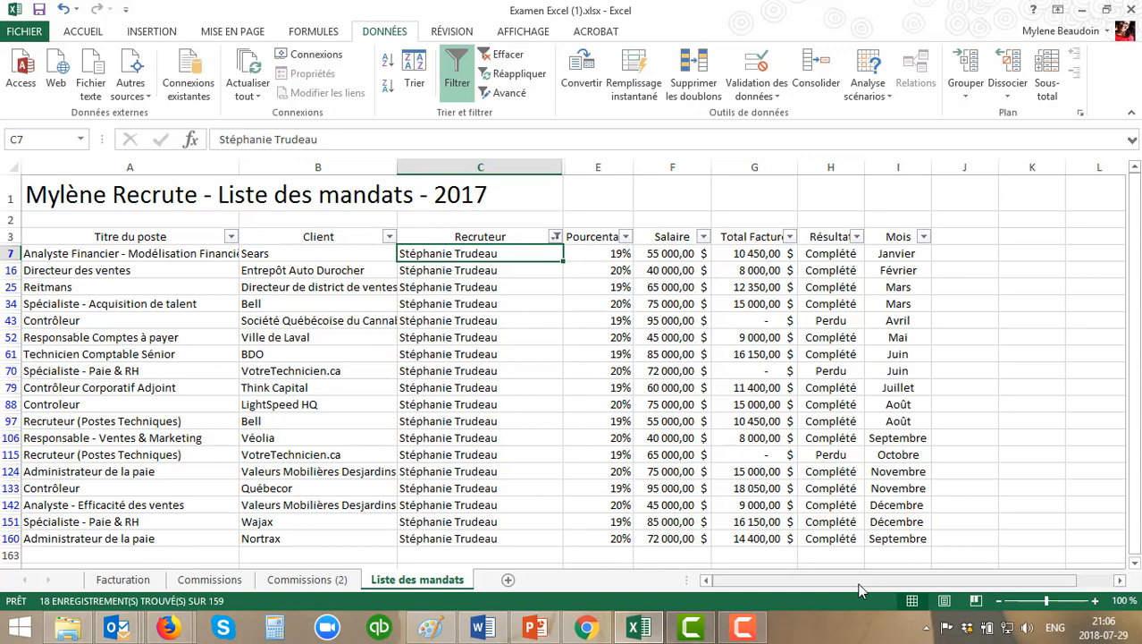
Step: Filter the Pourcentage column to show only the displayed recruiter's mandates at 20%
click(626, 235)
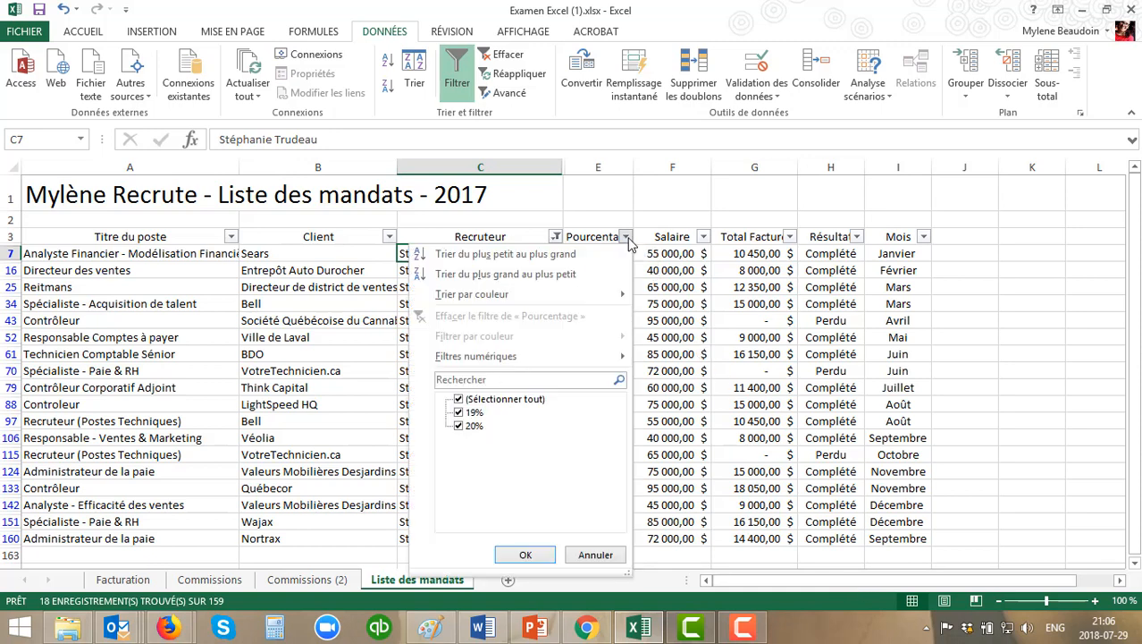
click(458, 401)
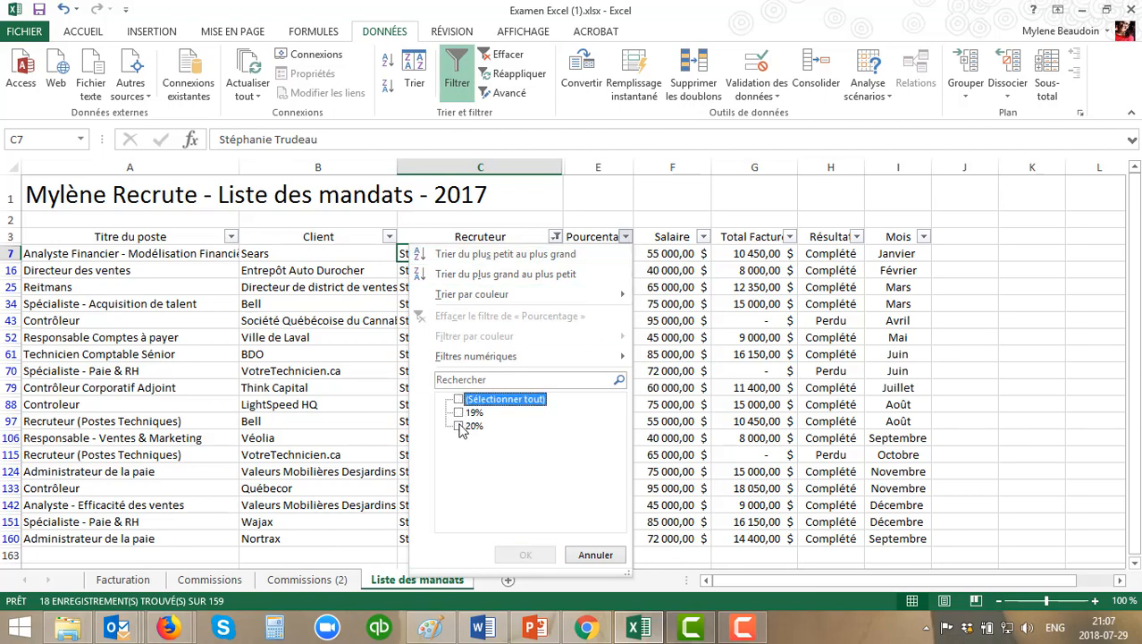
click(460, 427)
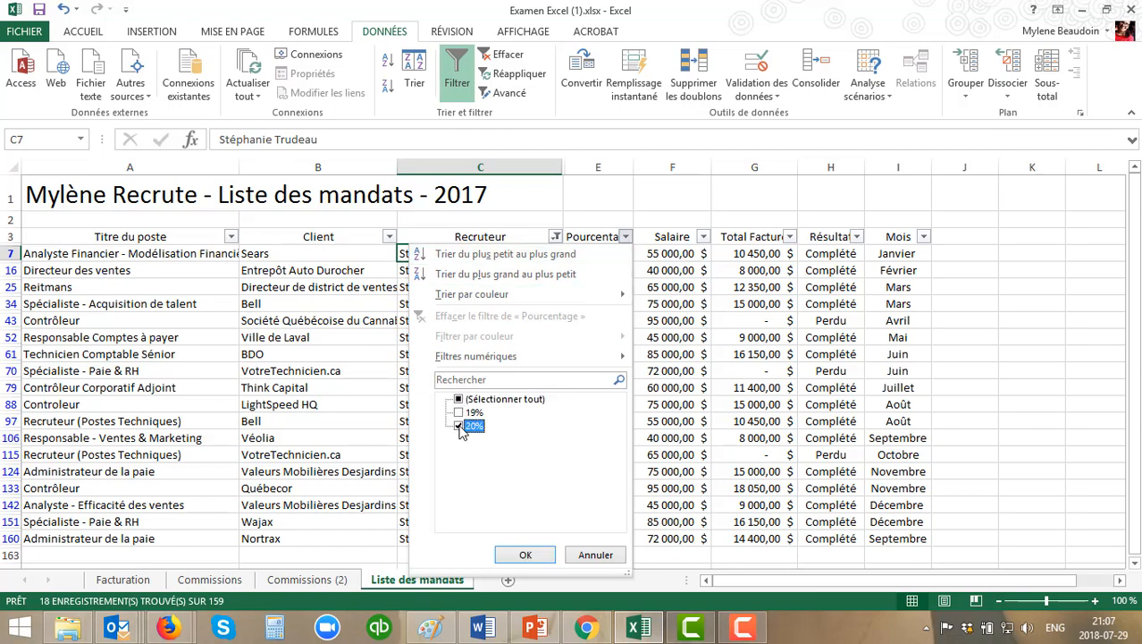
click(525, 555)
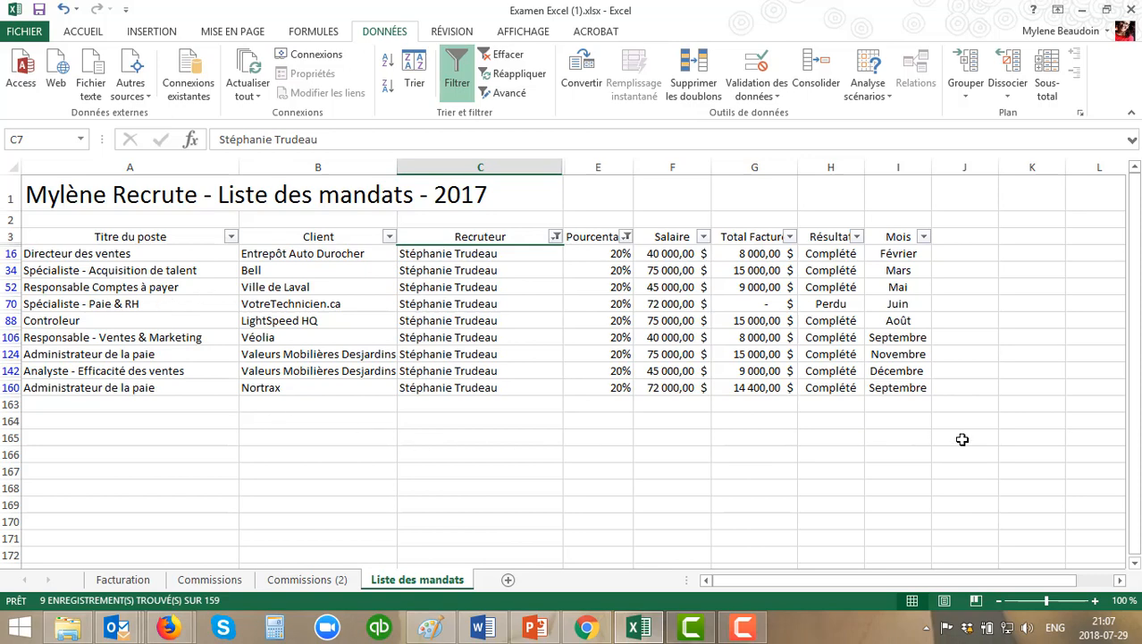
Step: Clear the current filters, and filter the Recruteur column to only the recruiter listed in row 12
click(508, 58)
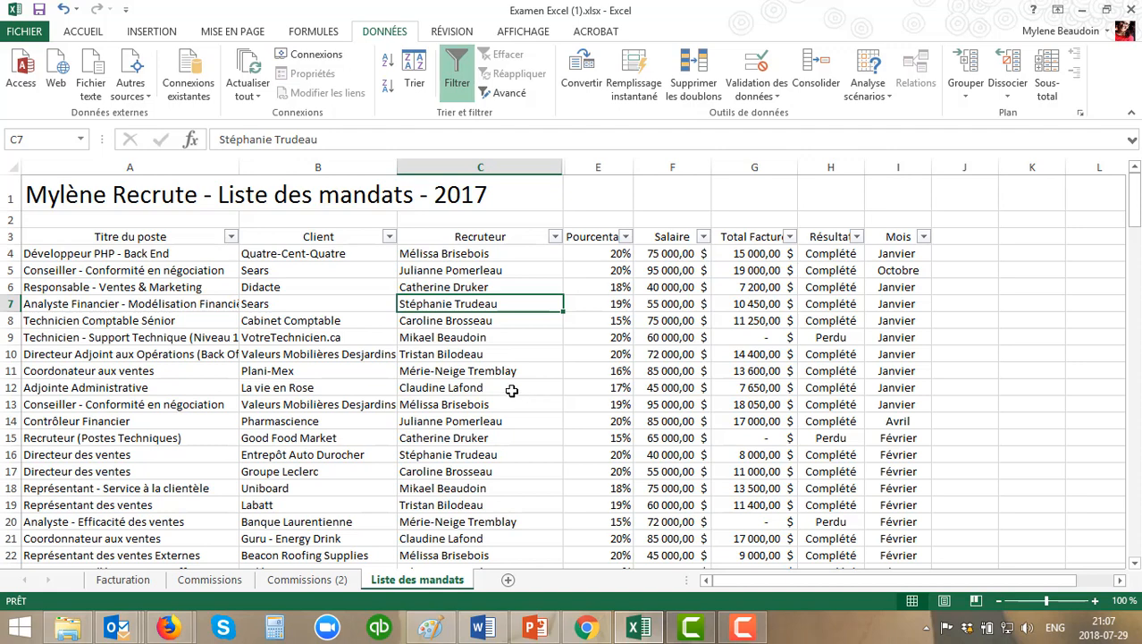
click(511, 390)
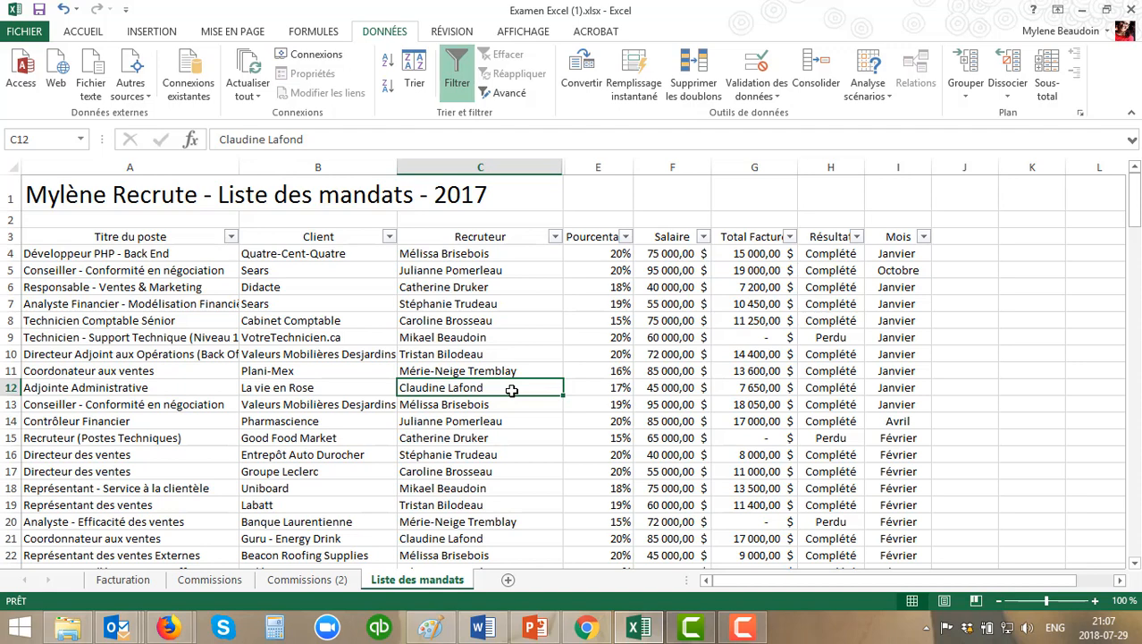
click(554, 237)
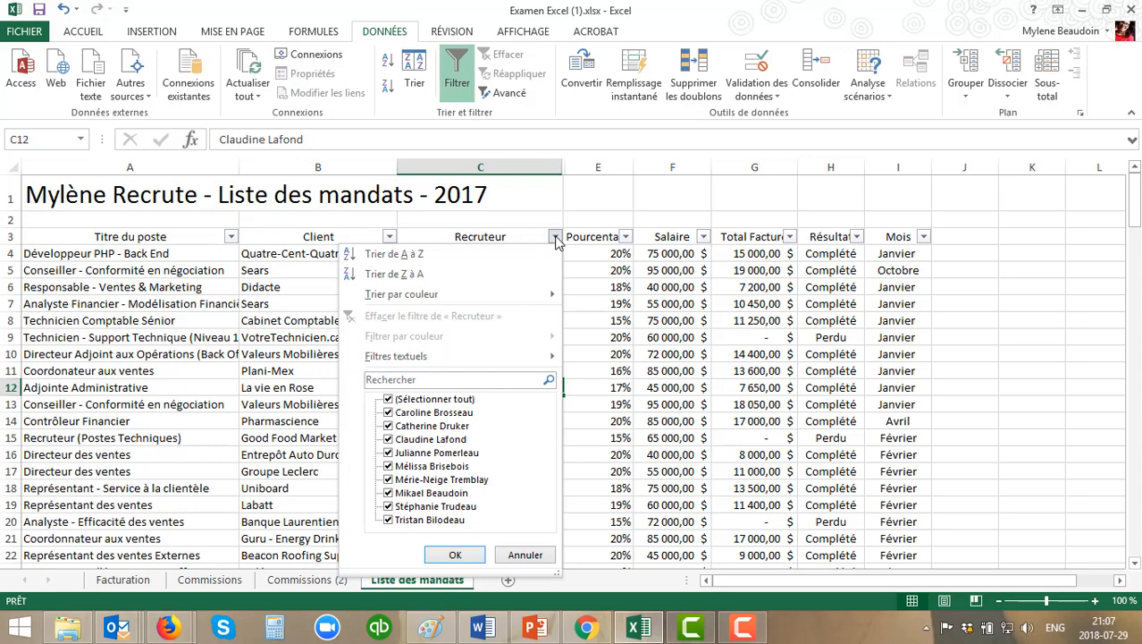
click(388, 400)
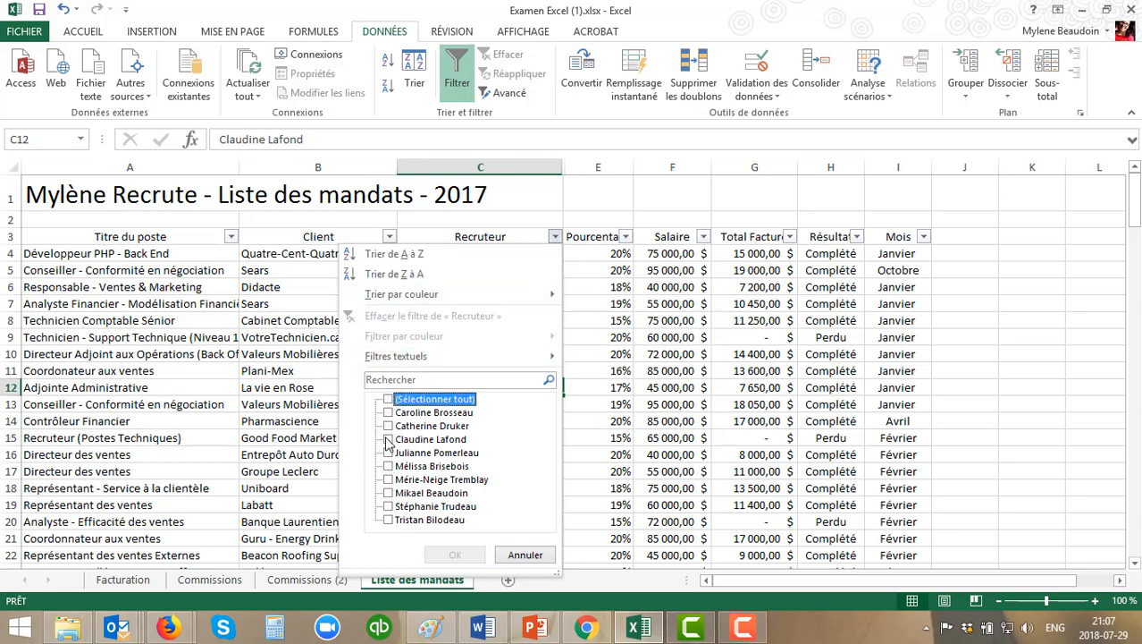
click(389, 439)
click(452, 555)
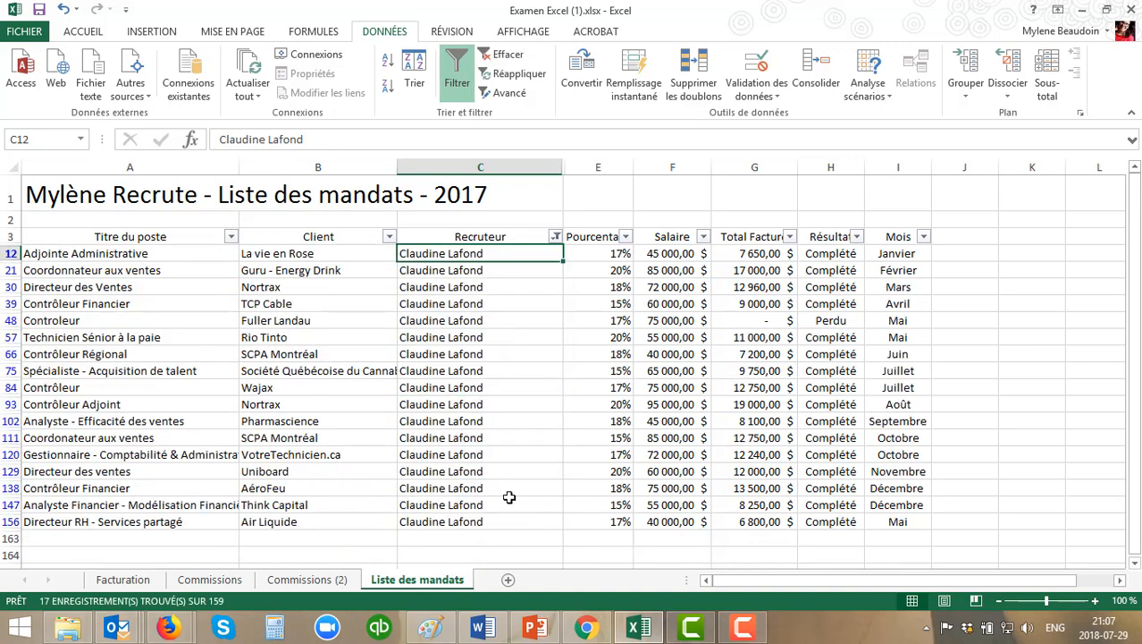
Step: Sort the filtered recruiter's mandates by Salaire from largest to smallest, and clear the filter to display the whole list again
click(704, 238)
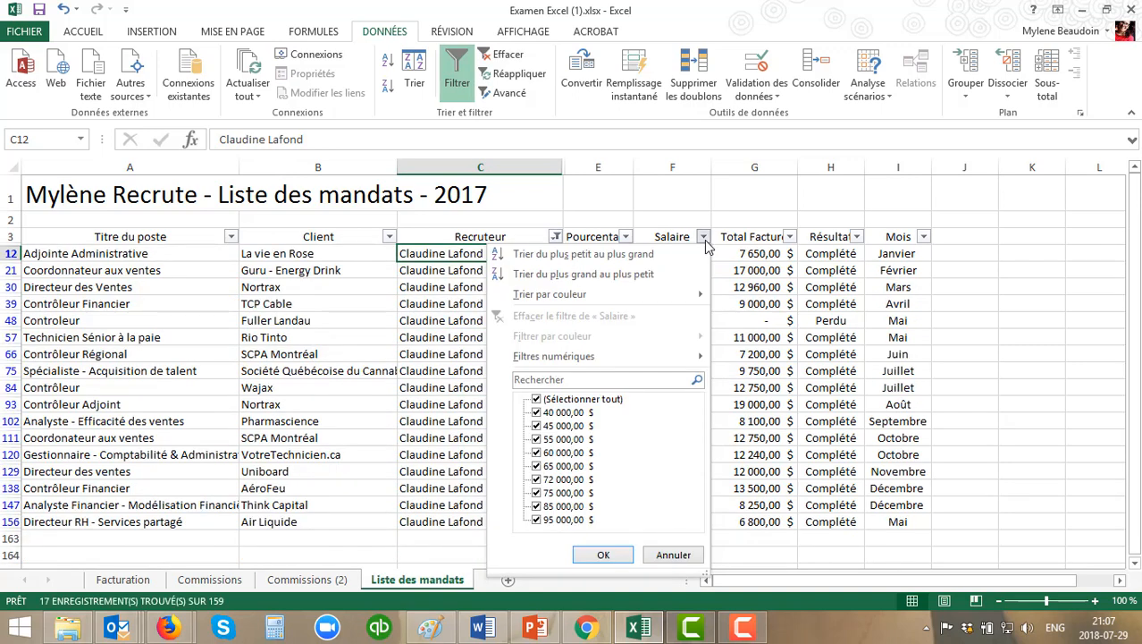
click(647, 274)
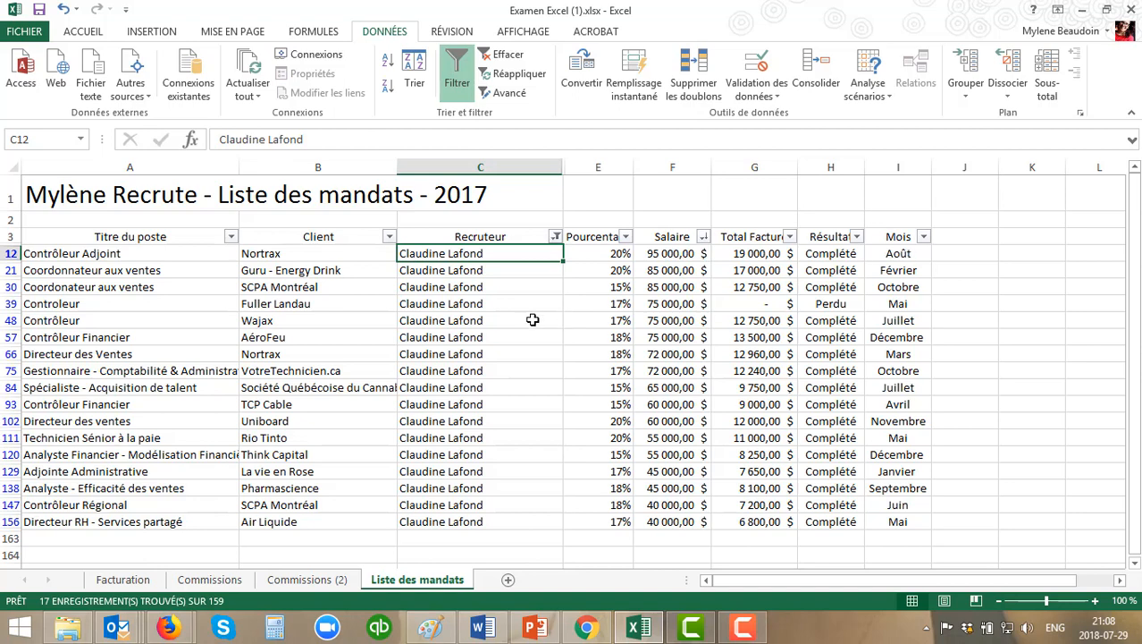
click(507, 60)
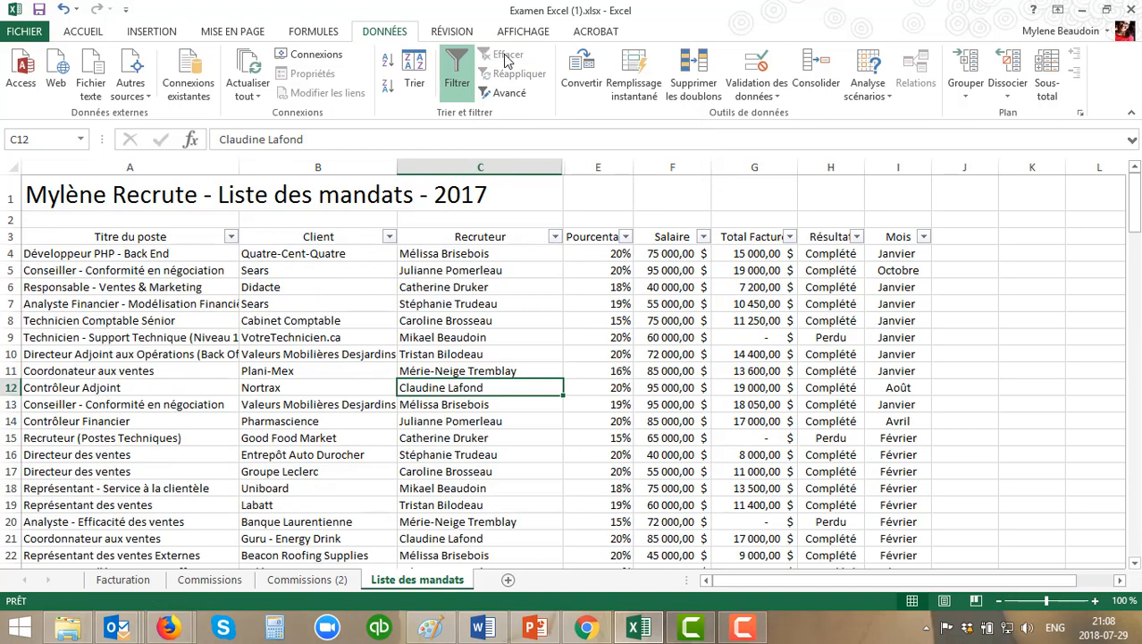
click(598, 203)
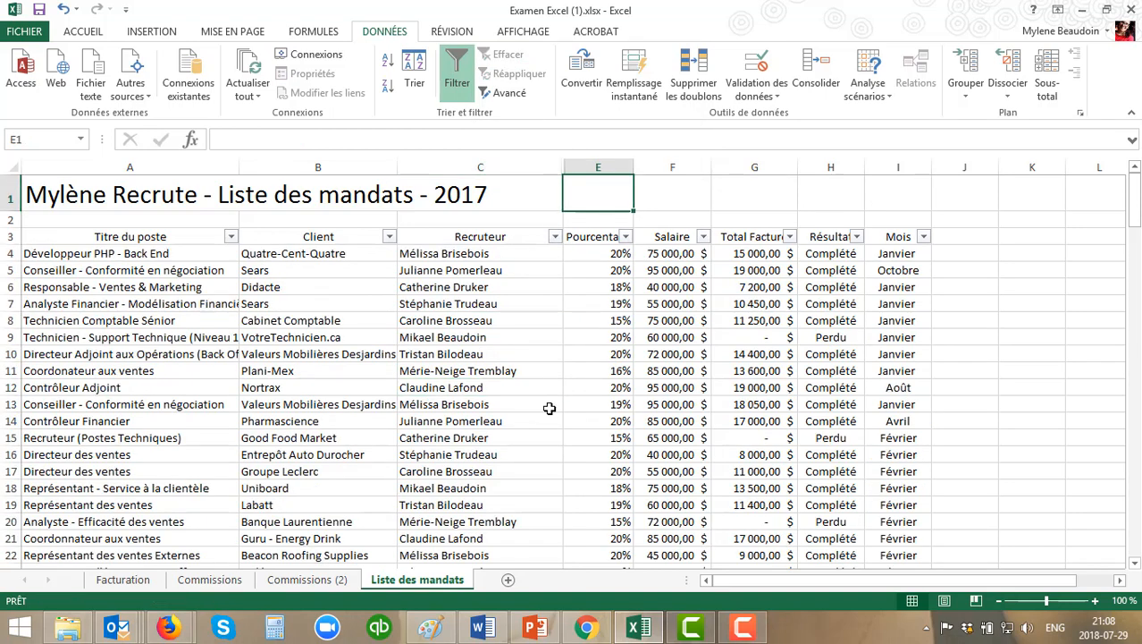
Step: Delete the Commissions (2) sheet from the workbook and return to the Commissions sheet
click(215, 581)
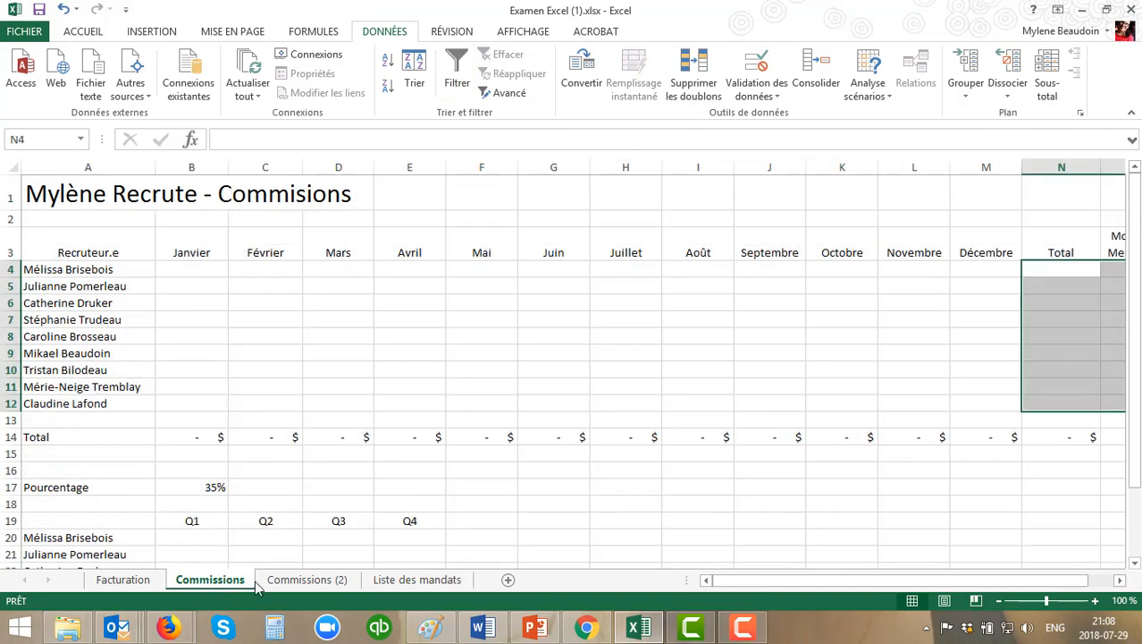
click(275, 582)
right_click(324, 585)
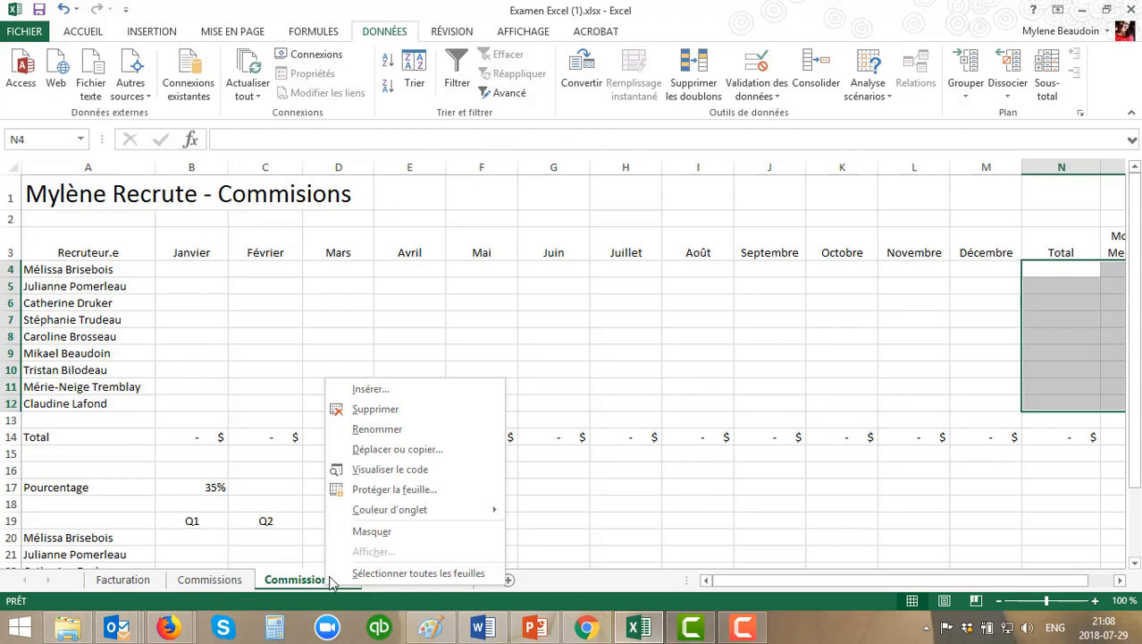
click(366, 409)
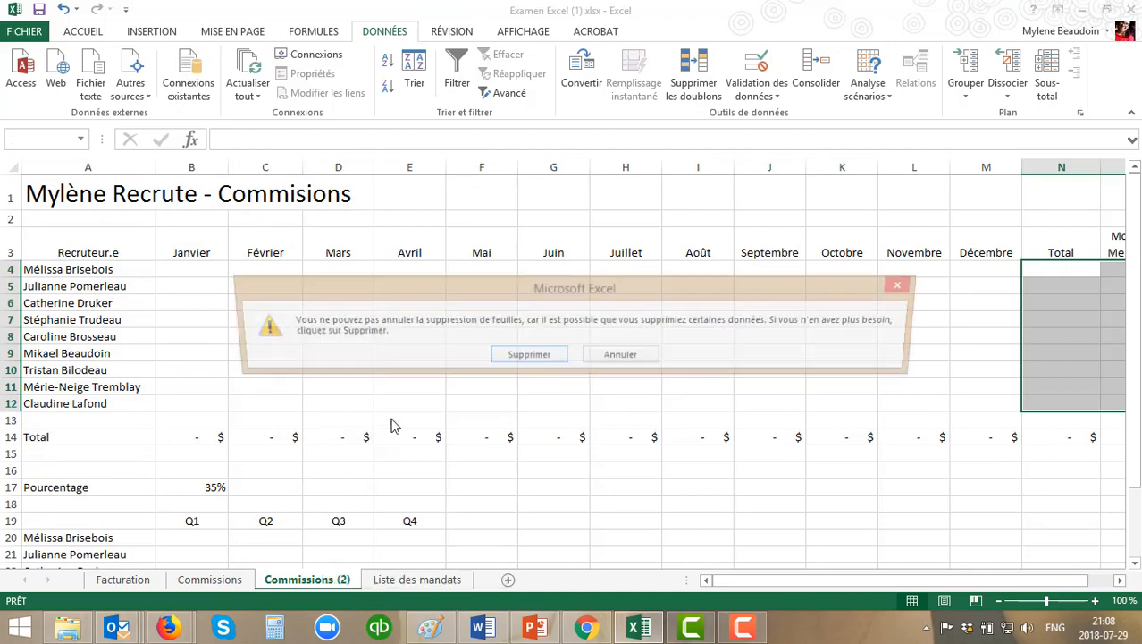
click(527, 356)
click(210, 579)
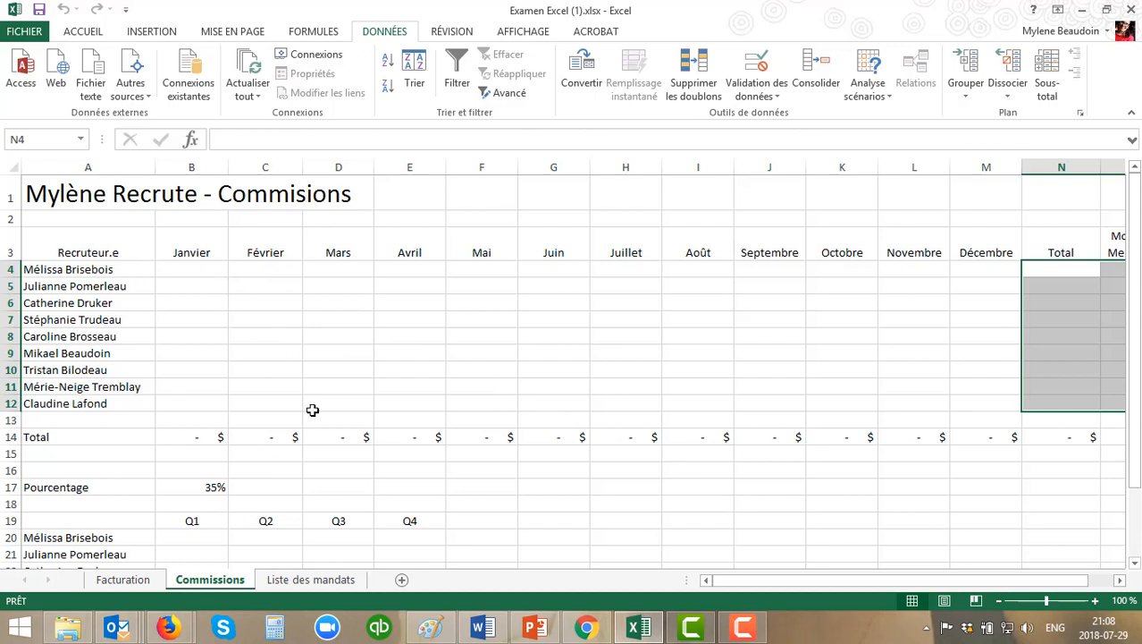
Step: Enlarge the Pourcentage label and its value in A17:B17 of the Commissions sheet to font size 16
click(211, 488)
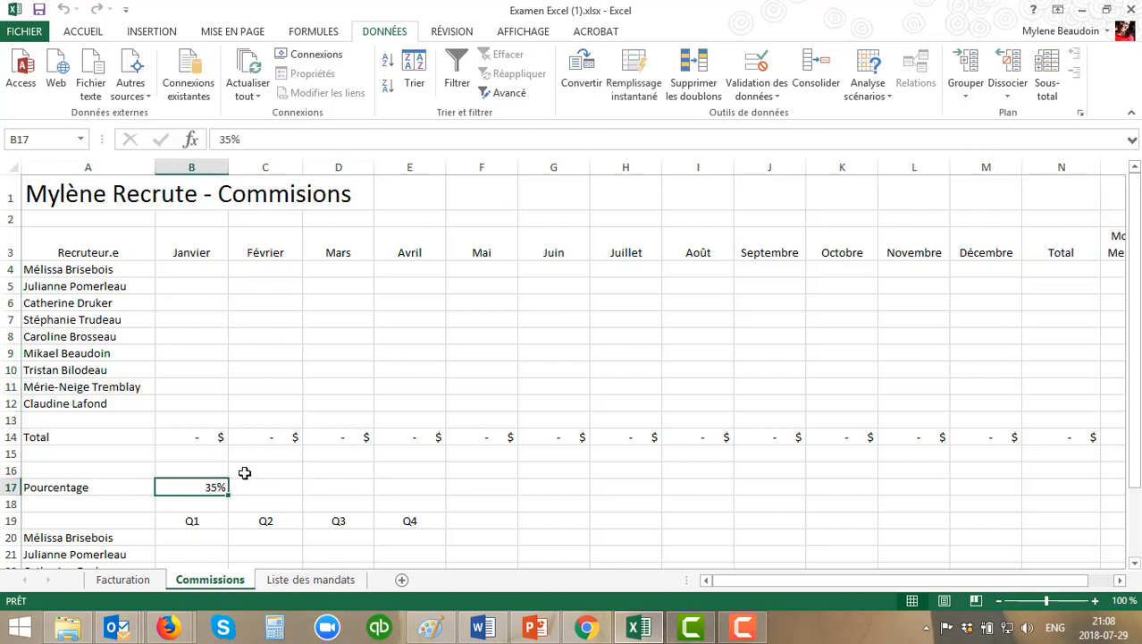
drag(27, 487, 213, 487)
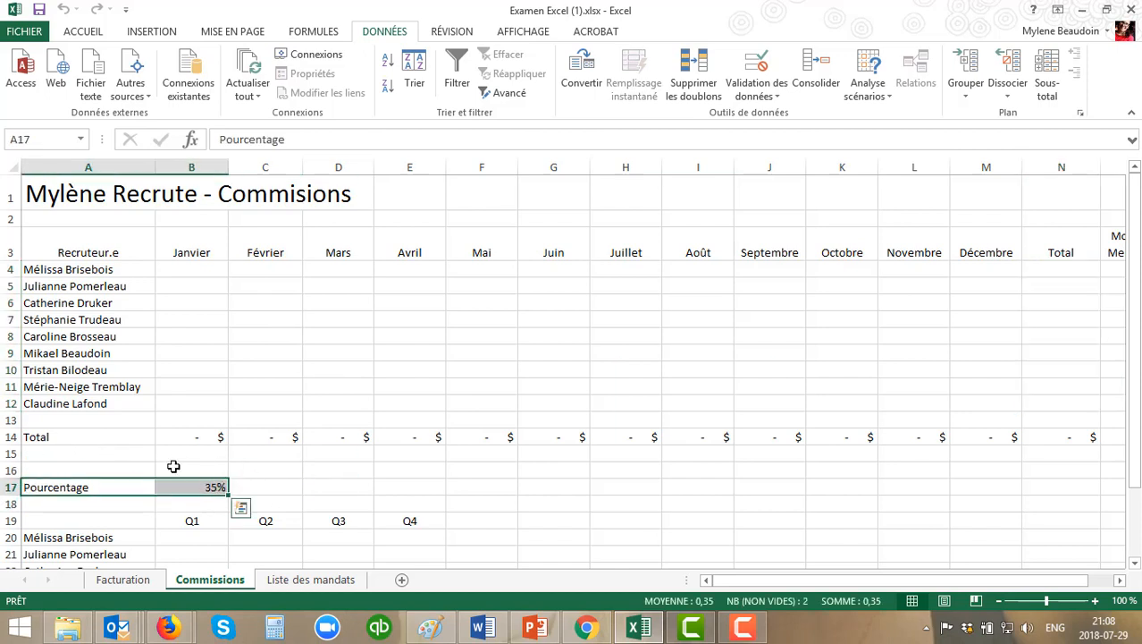
click(85, 32)
click(225, 61)
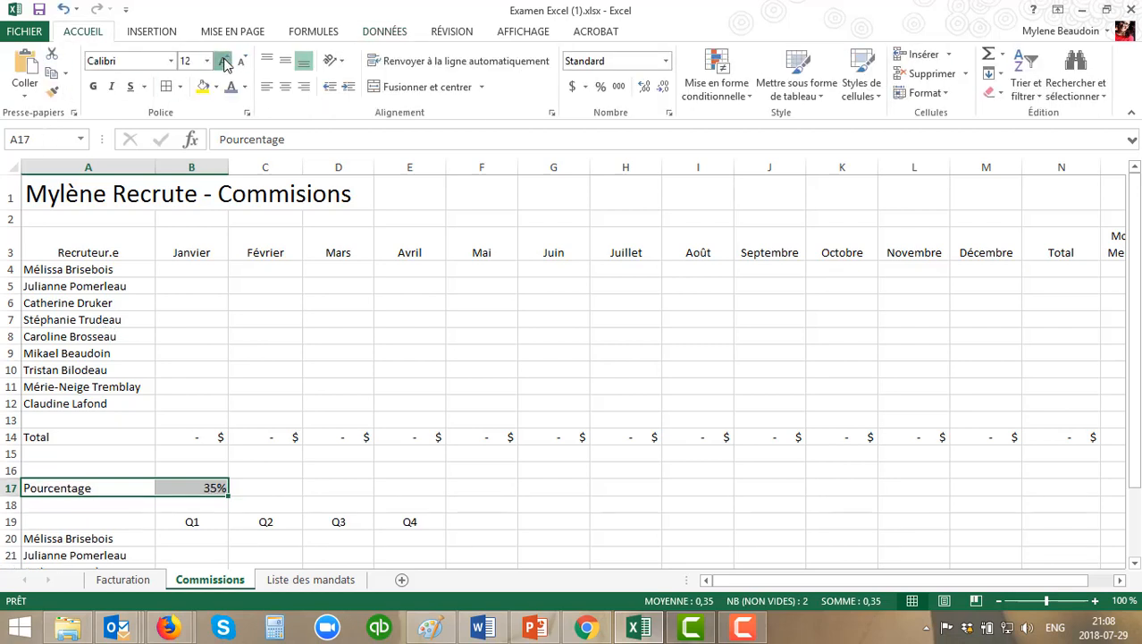
click(224, 61)
click(225, 61)
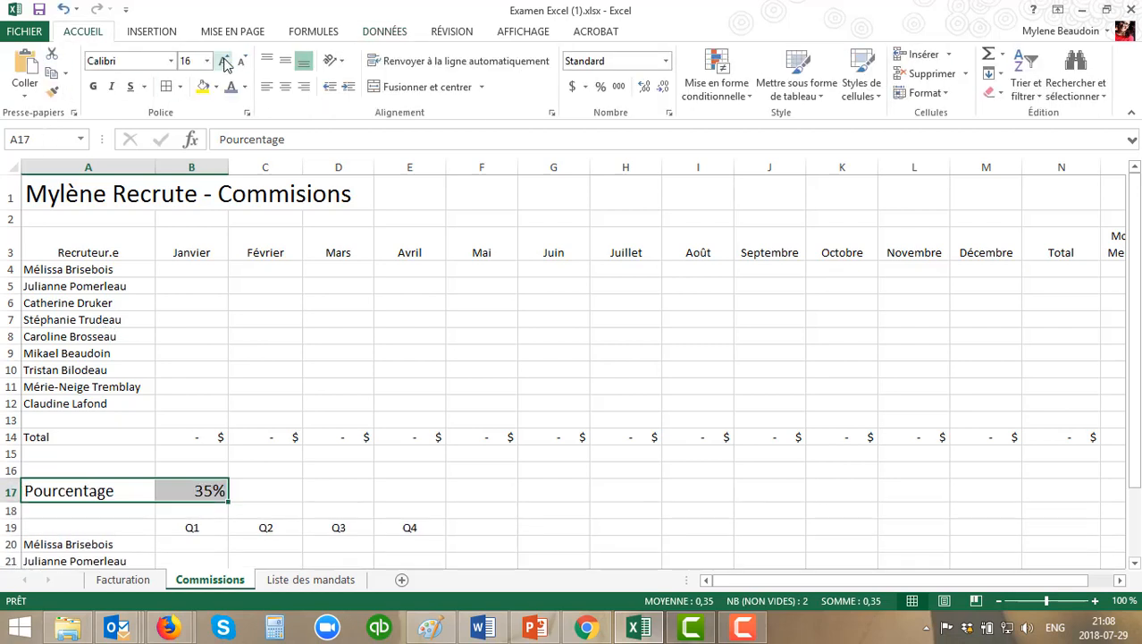
click(270, 489)
click(195, 489)
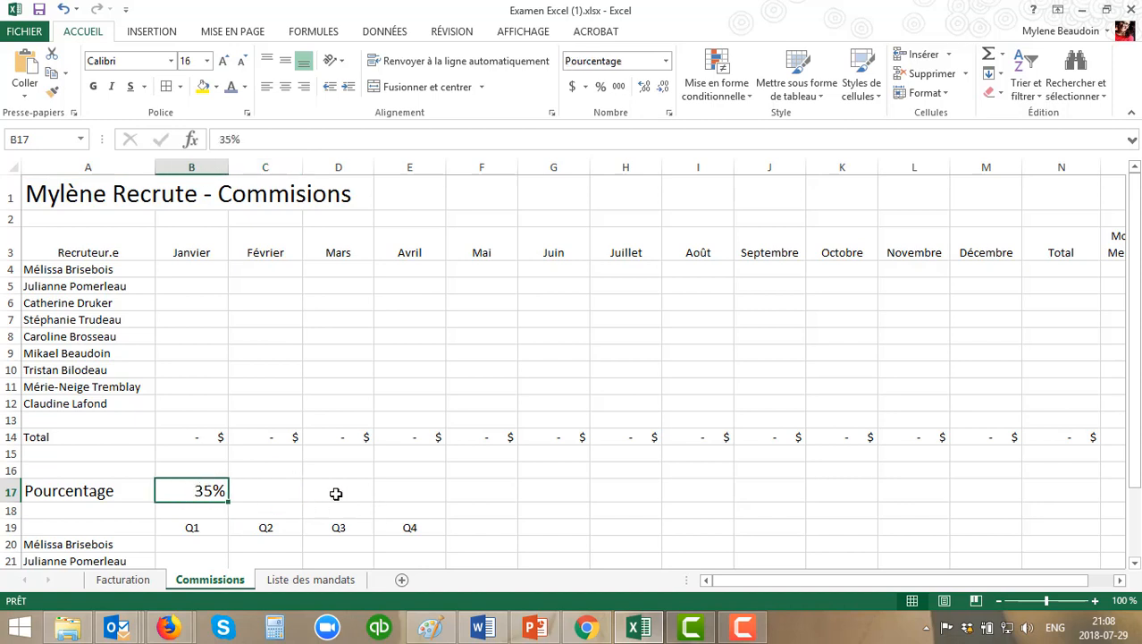
Step: Calculate the first recruiter's January commission in B4 with the formula =B17*'Facturation '!B4
click(206, 269)
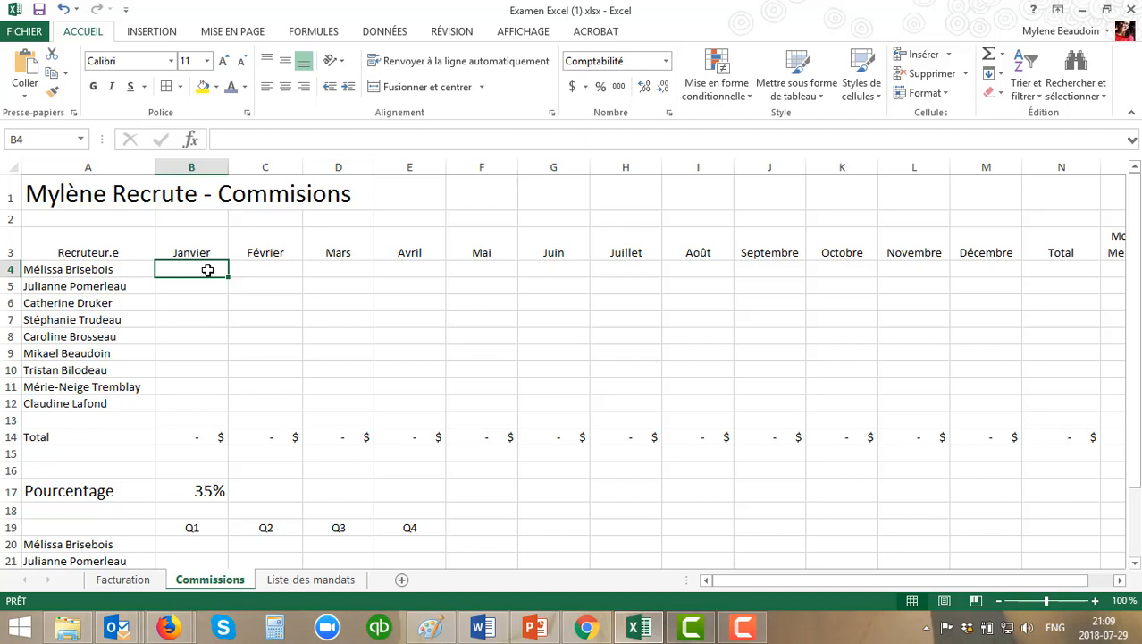
text(=)
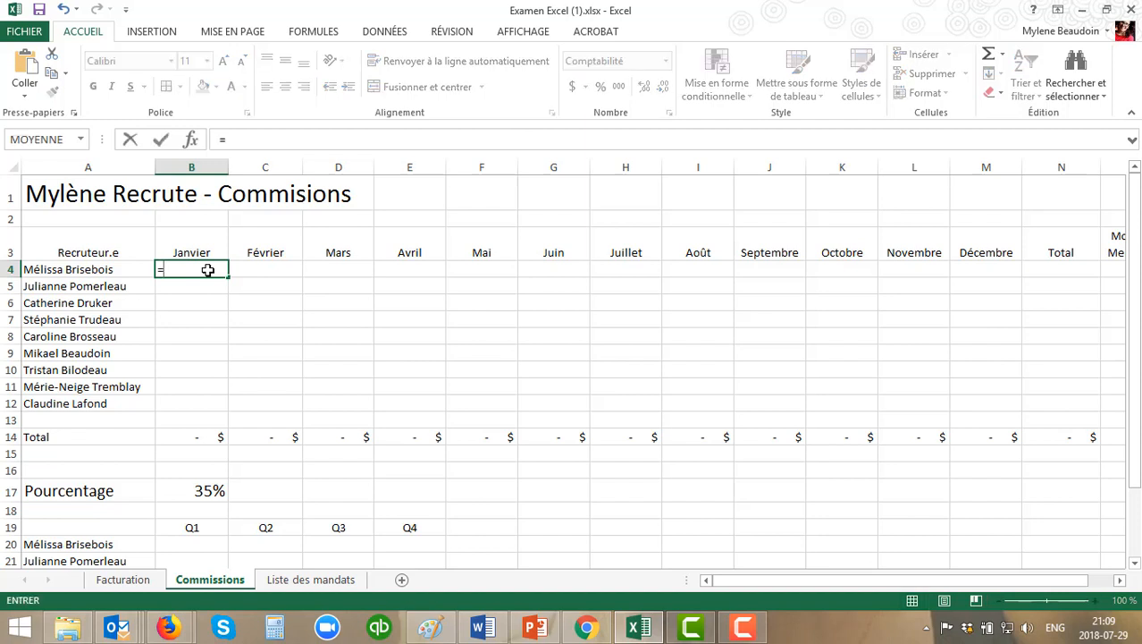
click(188, 491)
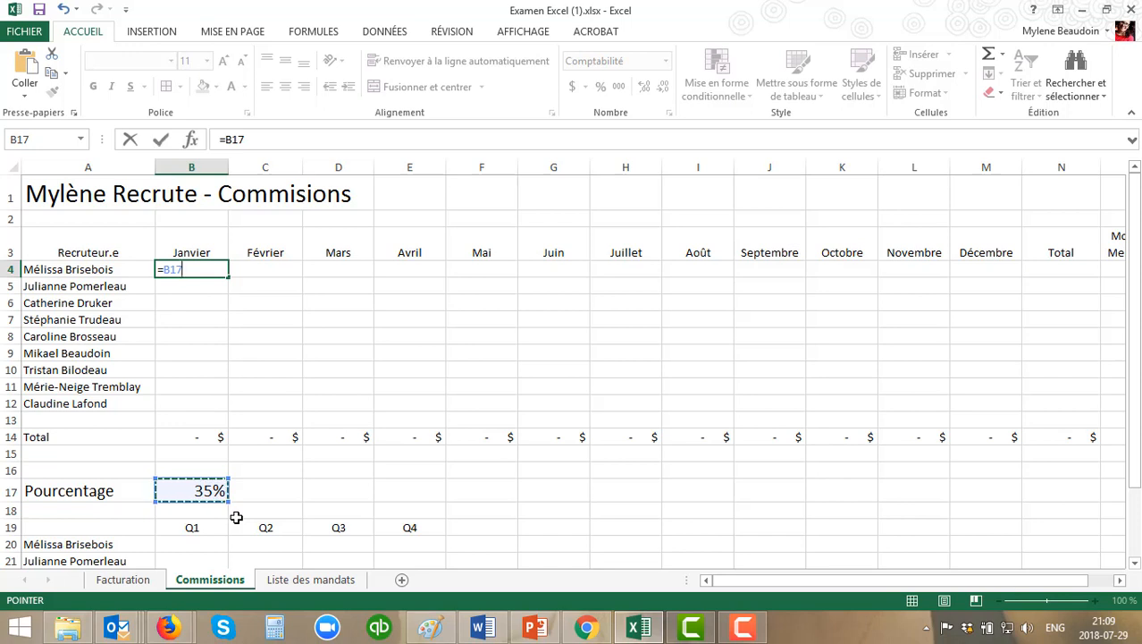
text(*)
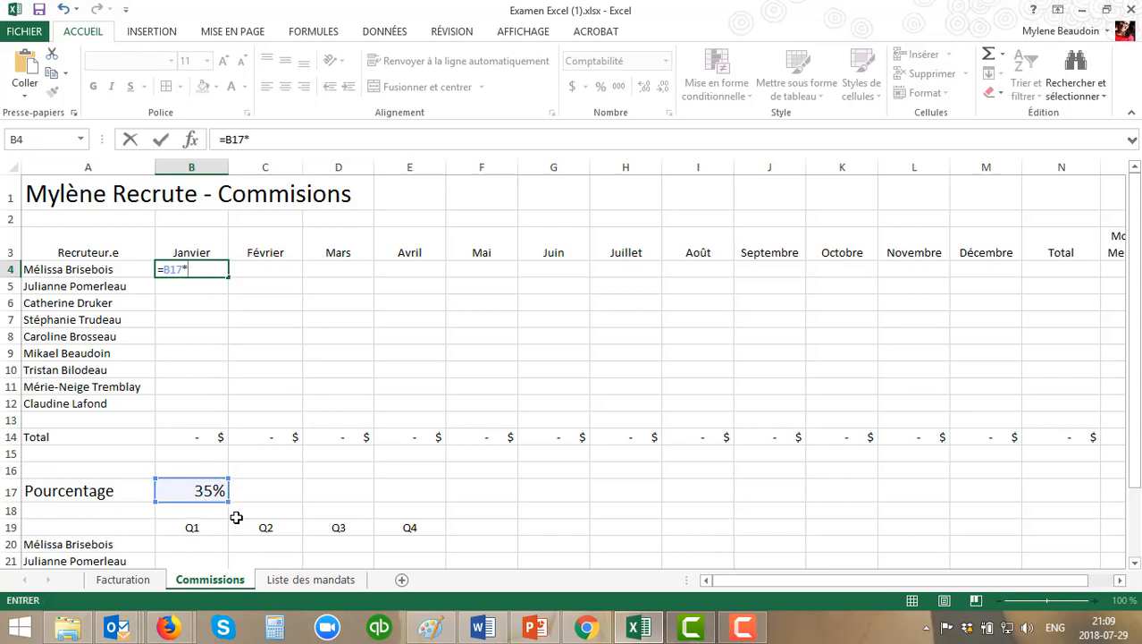
click(116, 580)
scroll(1037, 487, up, 3)
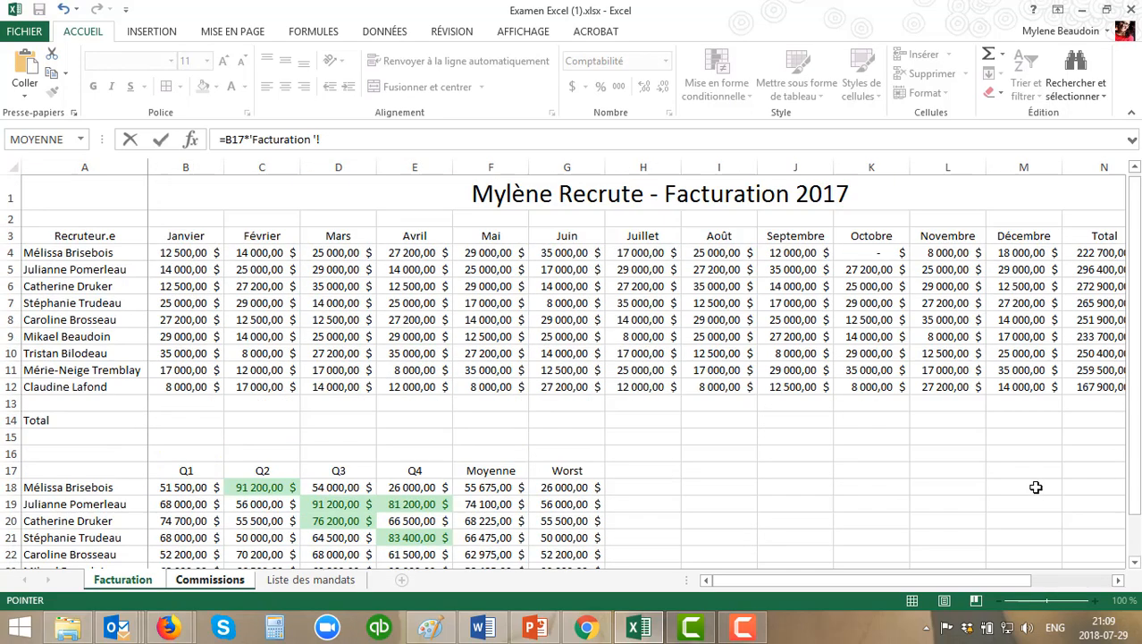
click(177, 253)
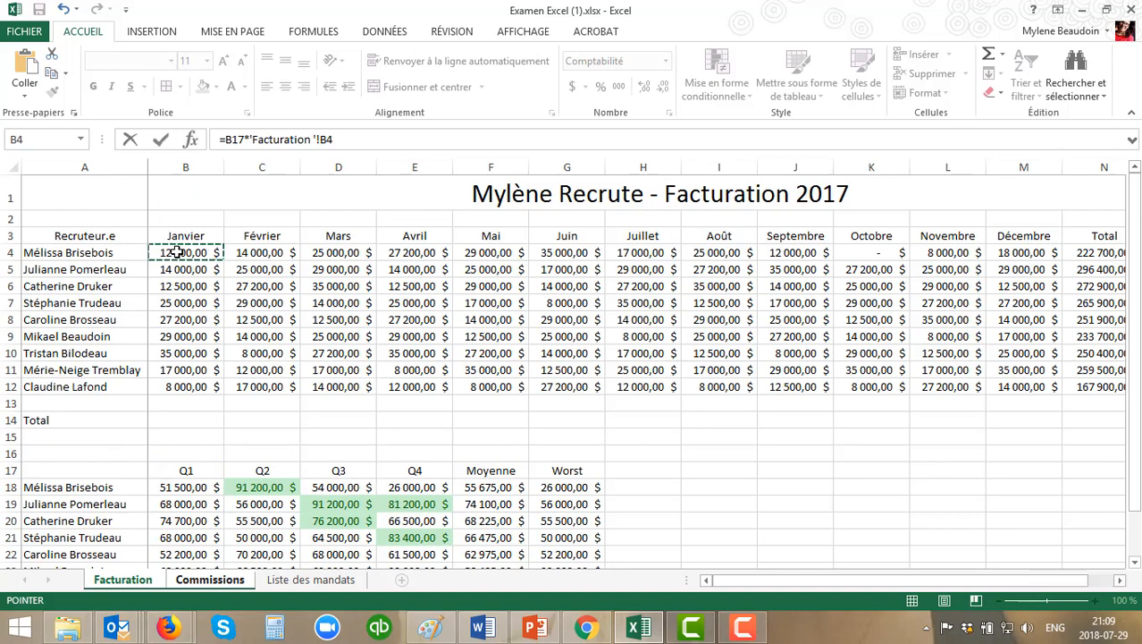
key(Return)
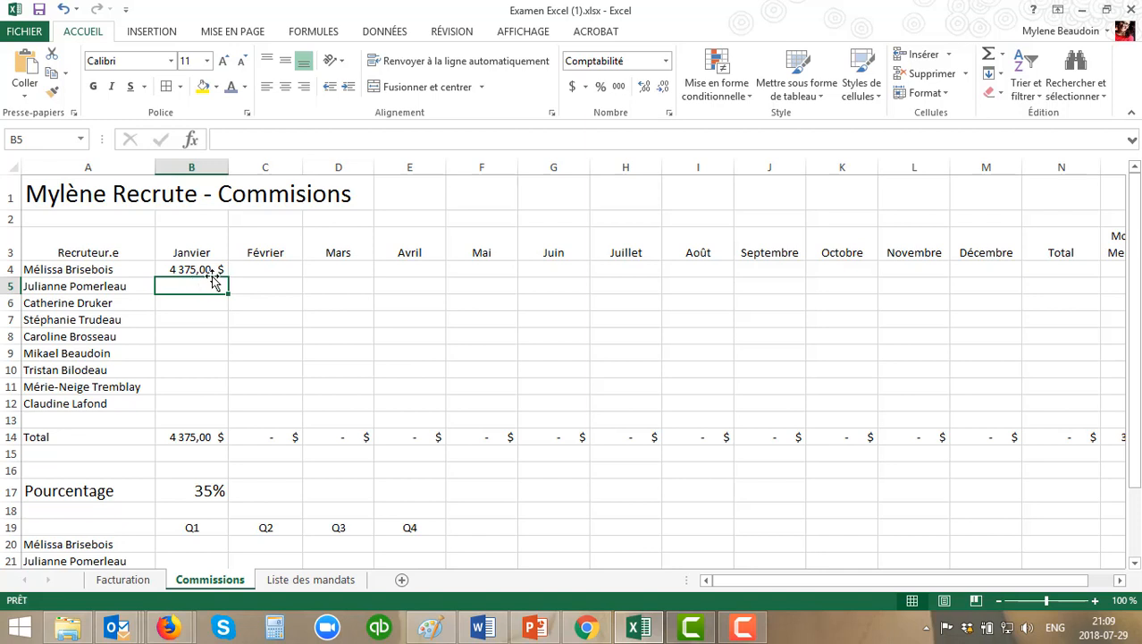
Step: Try to fill the January commission formula from B4 down to B12
click(215, 268)
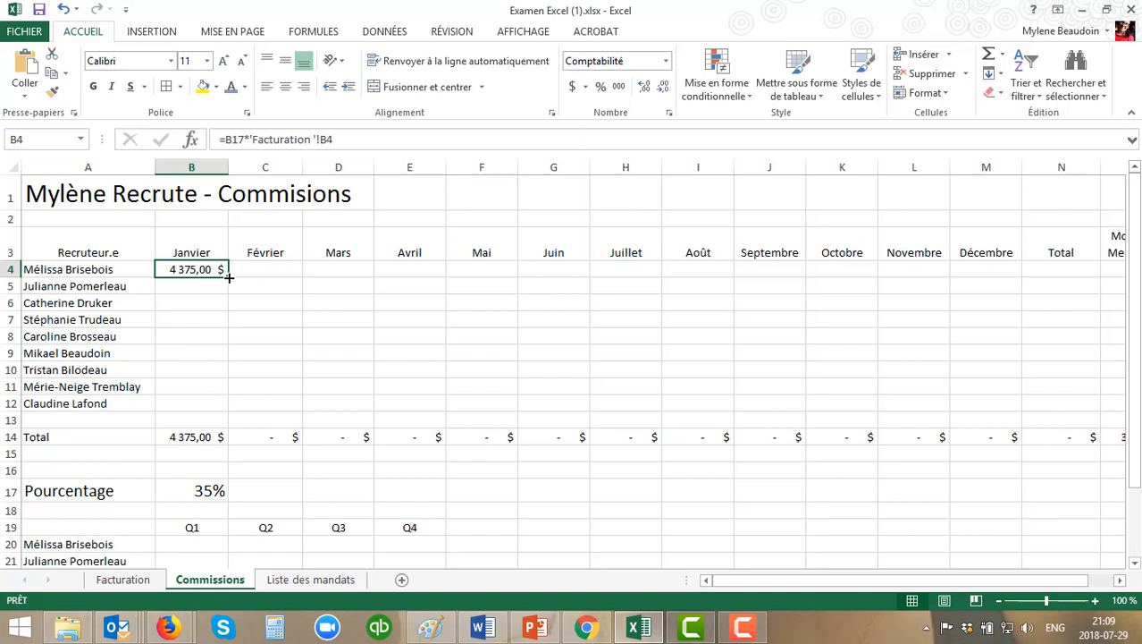
double_click(229, 278)
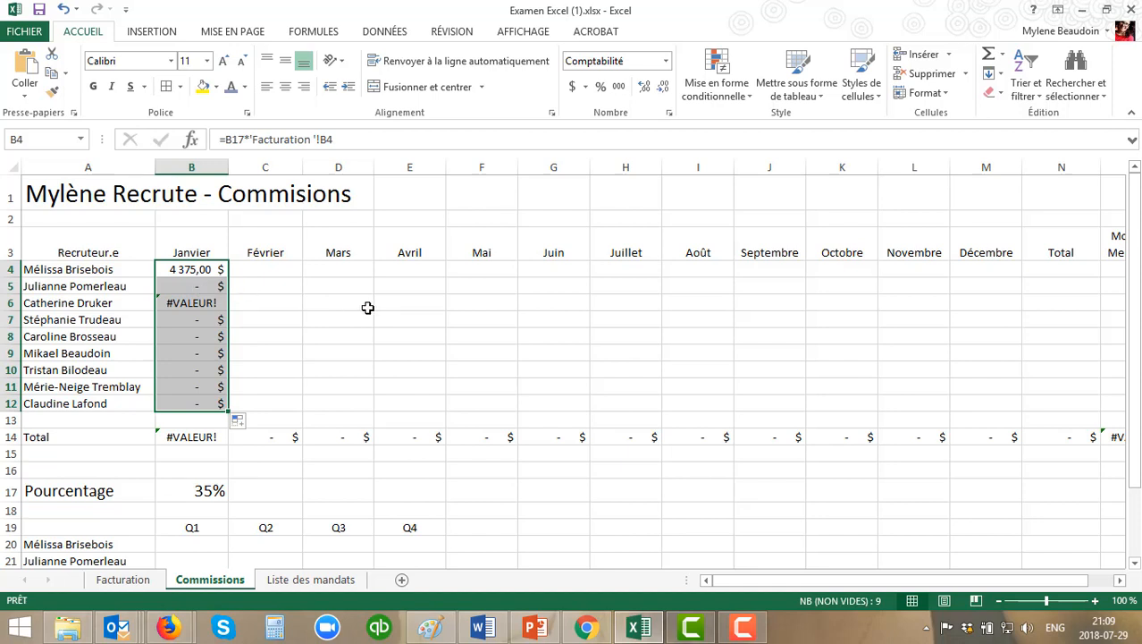
click(62, 9)
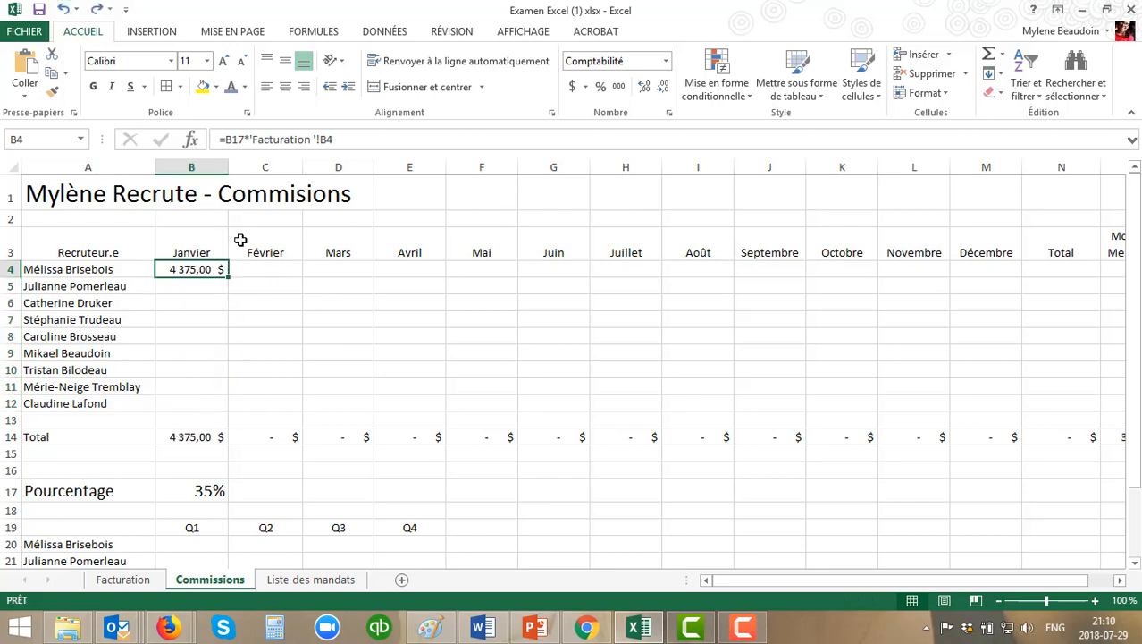
Step: Make the percentage reference absolute in the January commission formula in B4, =$B$17*'Facturation '!B4, and fill it down to B12
click(204, 490)
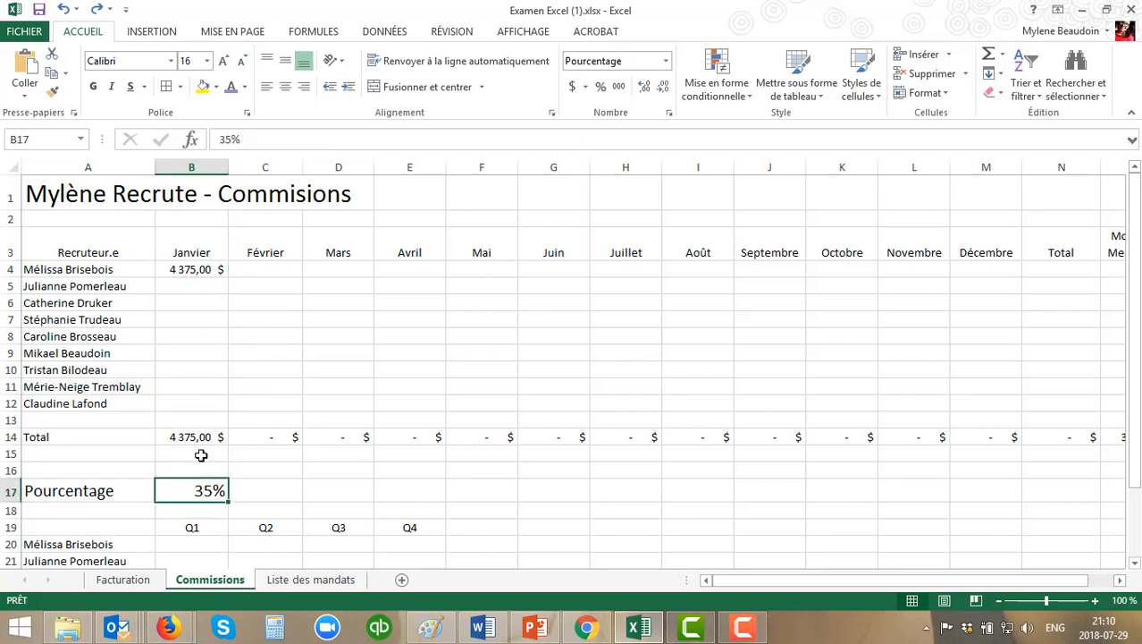
click(191, 285)
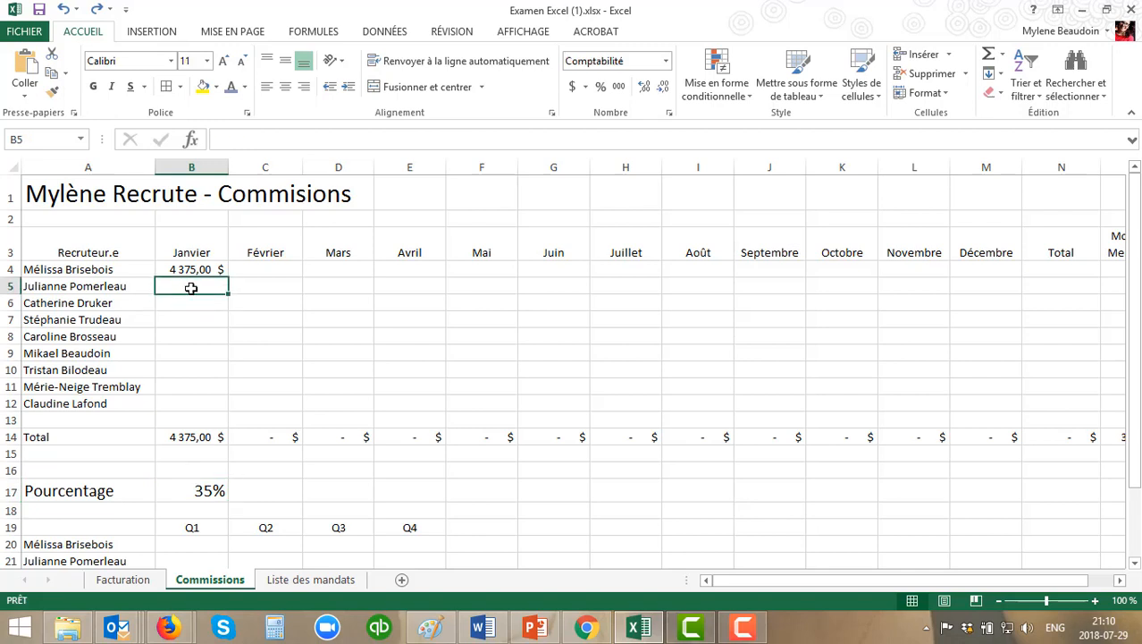
click(189, 270)
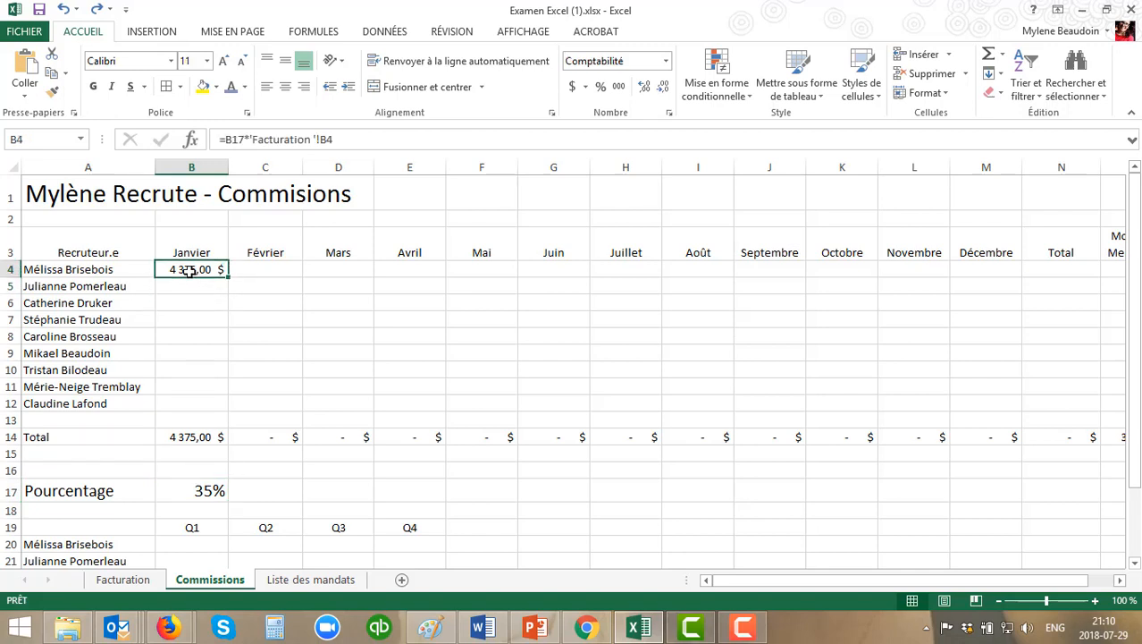
click(235, 143)
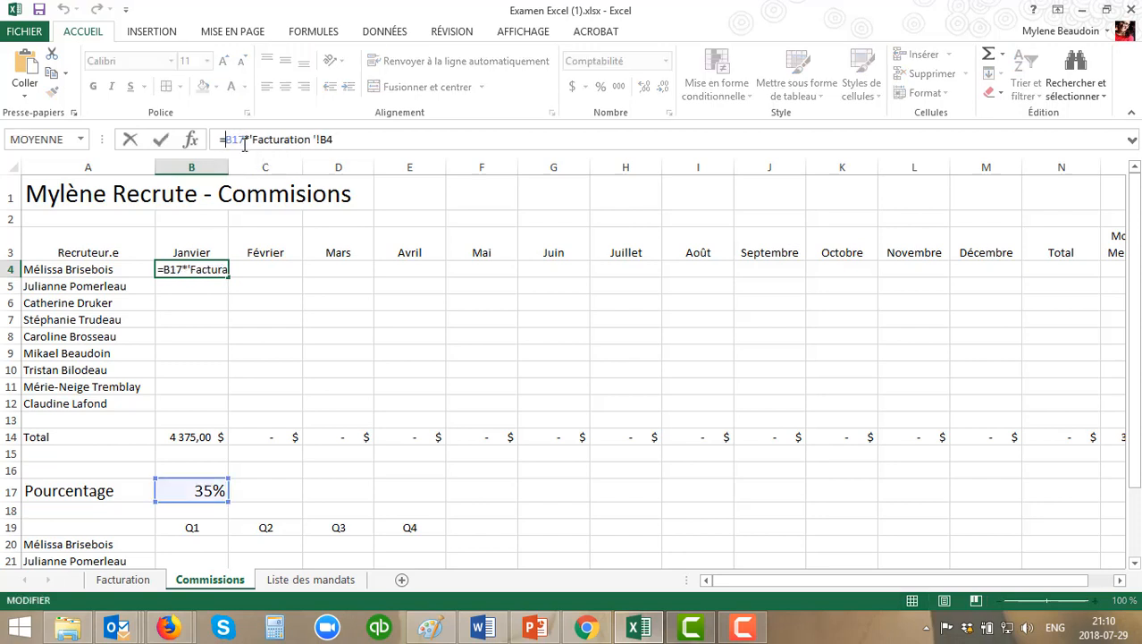
text($)
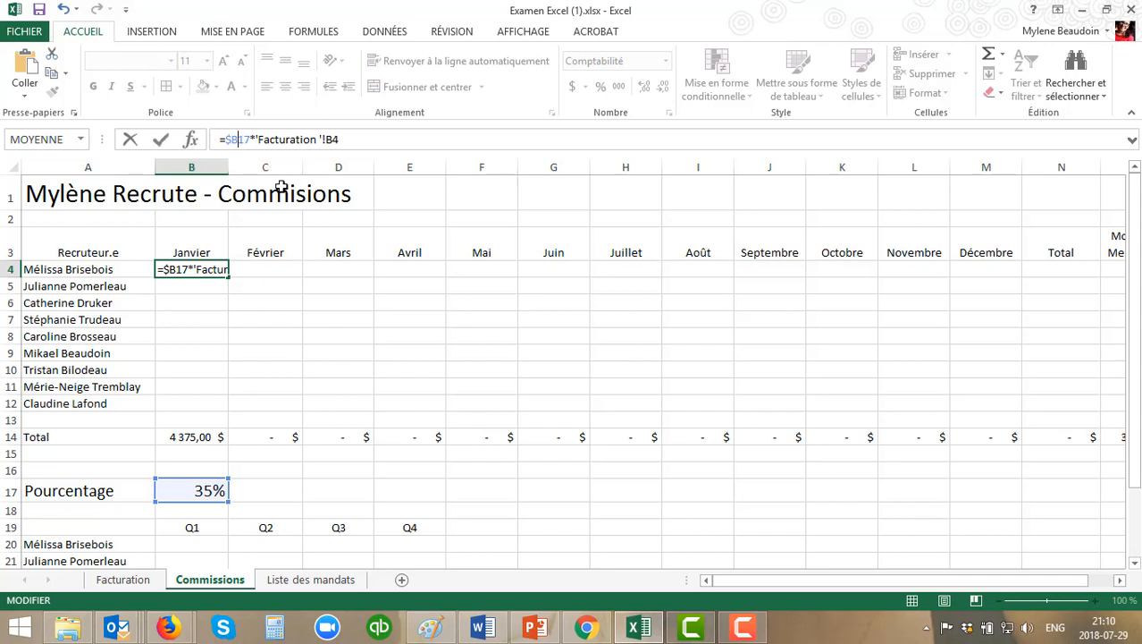
key(Right)
text($)
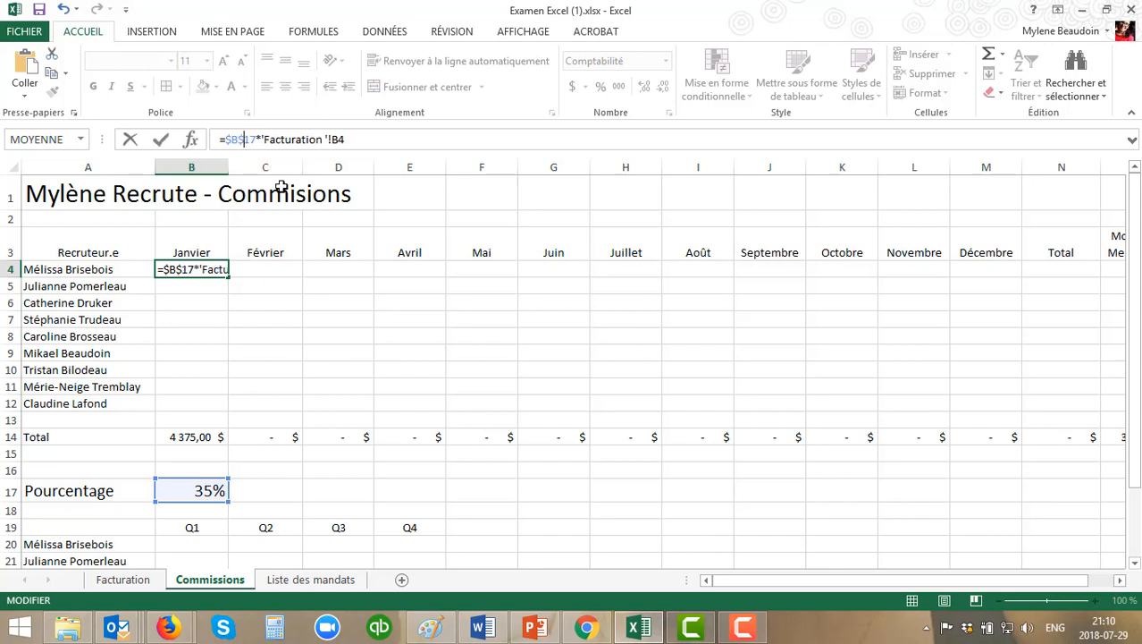
key(Return)
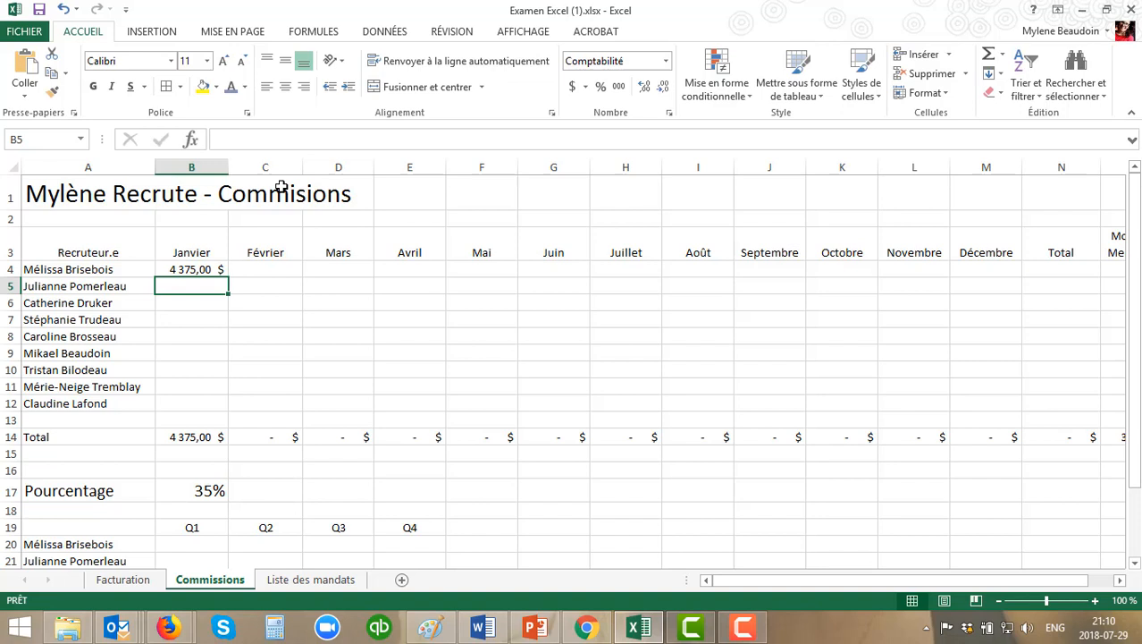
click(198, 271)
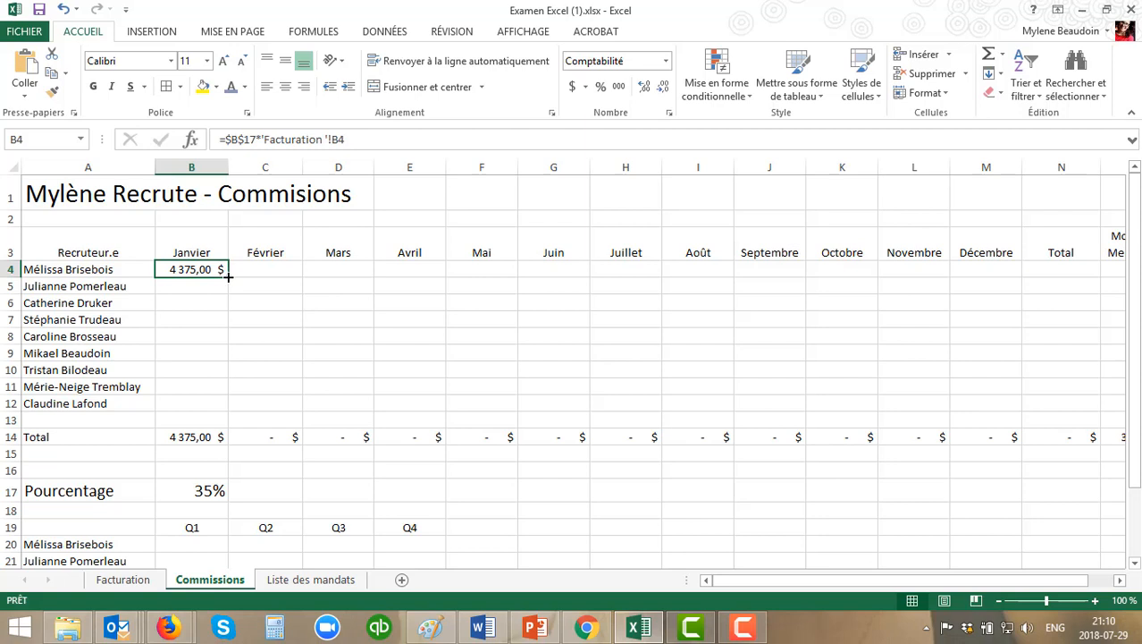
double_click(228, 277)
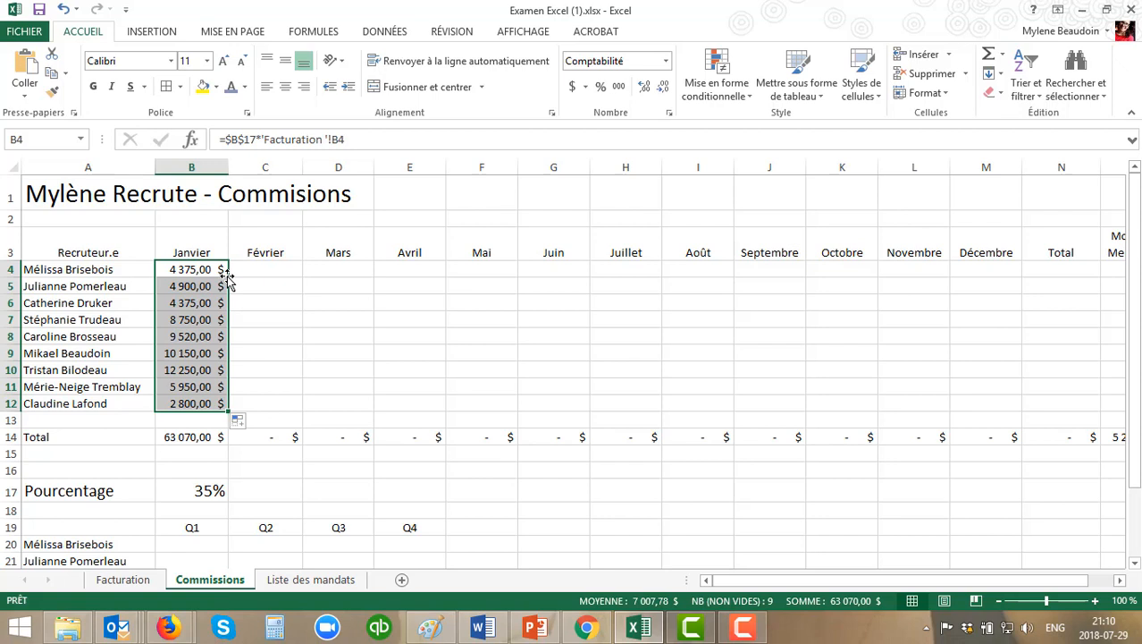
Step: Calculate the first recruiter's February commission in C4 of the Commissions sheet with the formula =$B$17*'Facturation '!C4
click(279, 270)
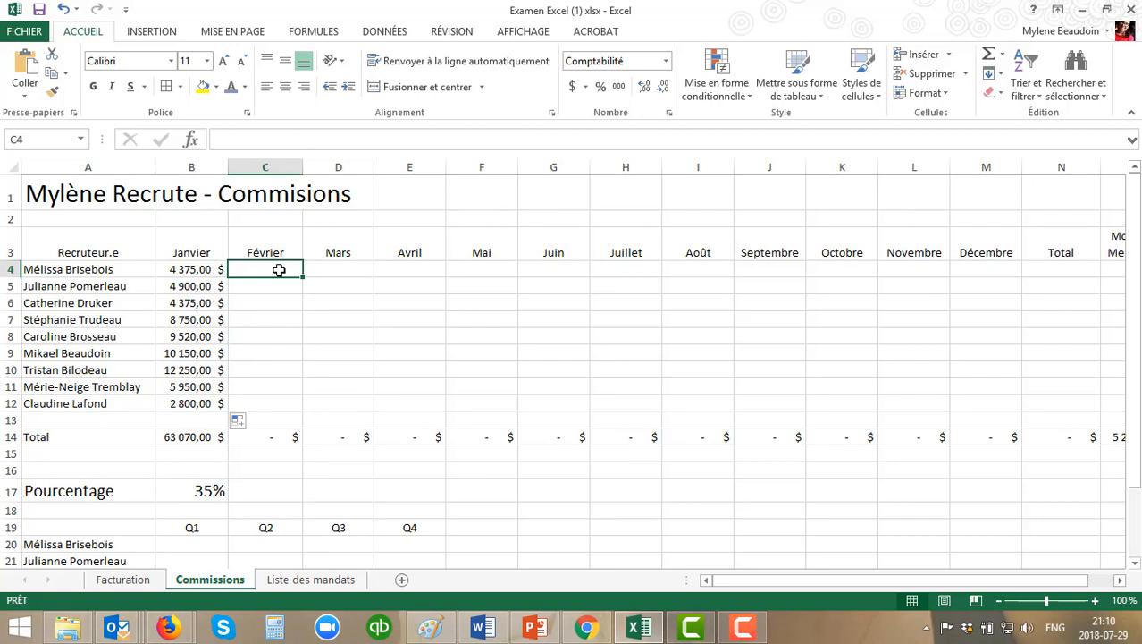
text(=)
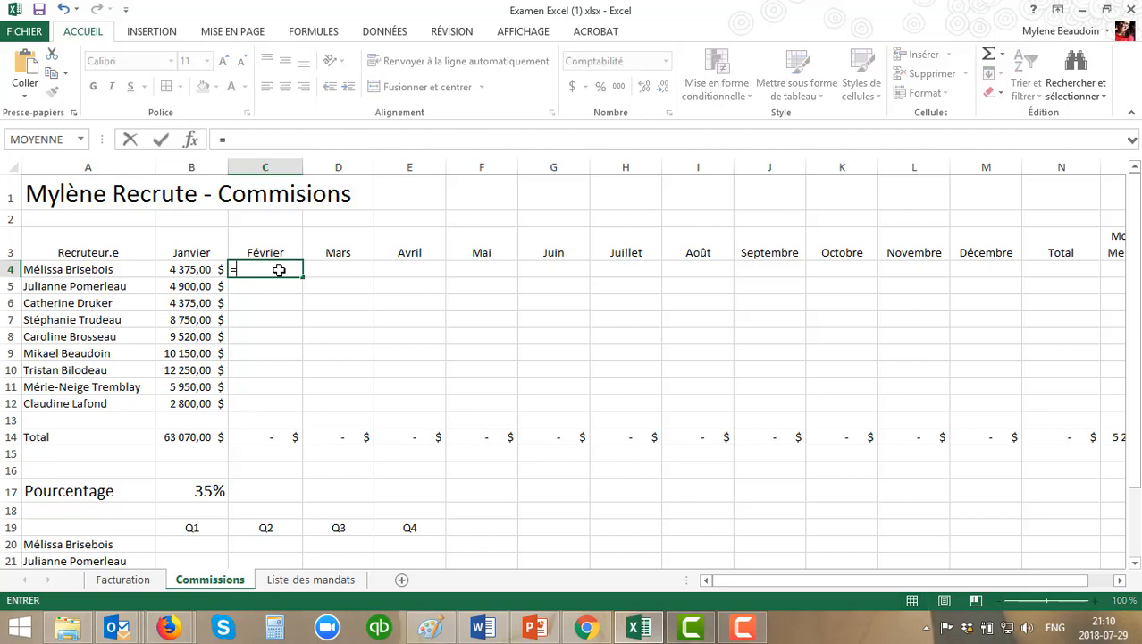
click(172, 490)
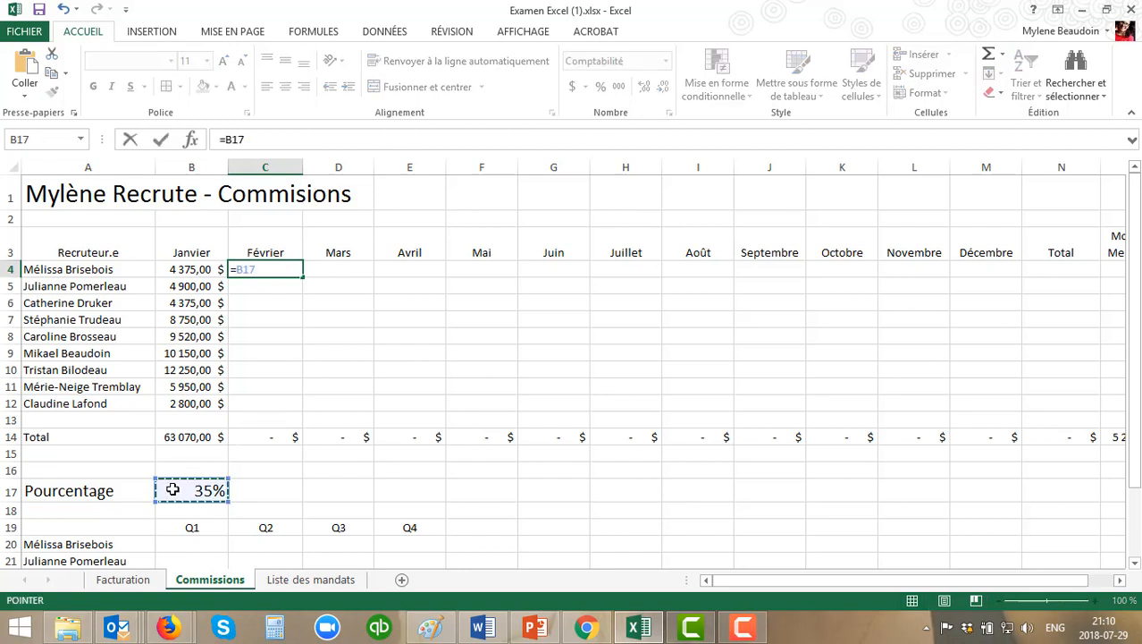
text(*)
click(235, 141)
double_click(236, 140)
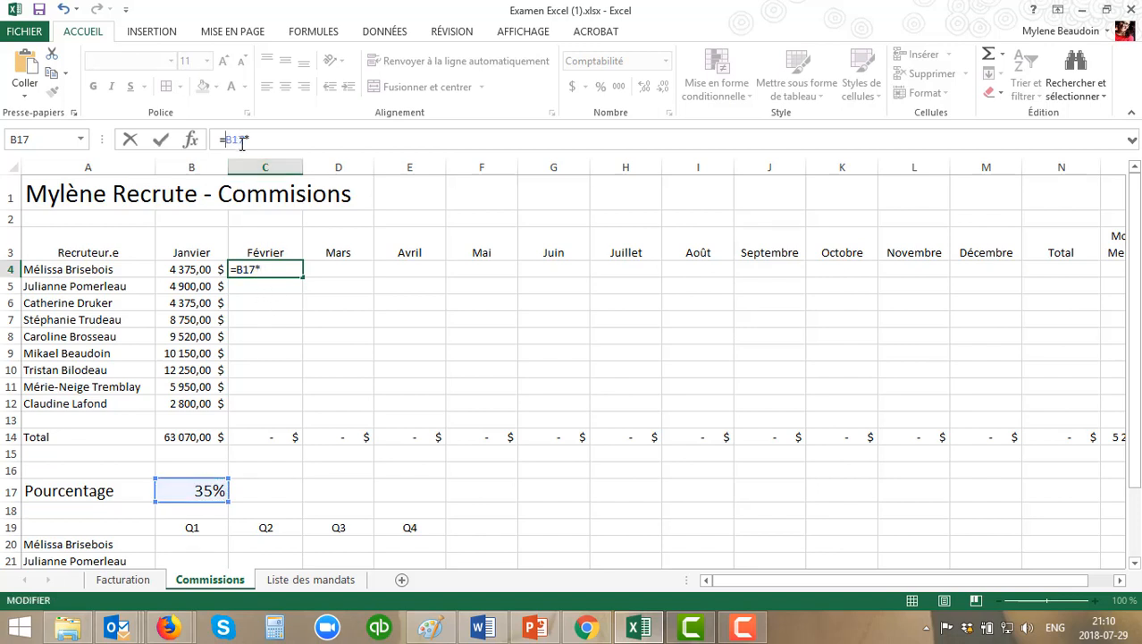
text($B$17)
click(284, 268)
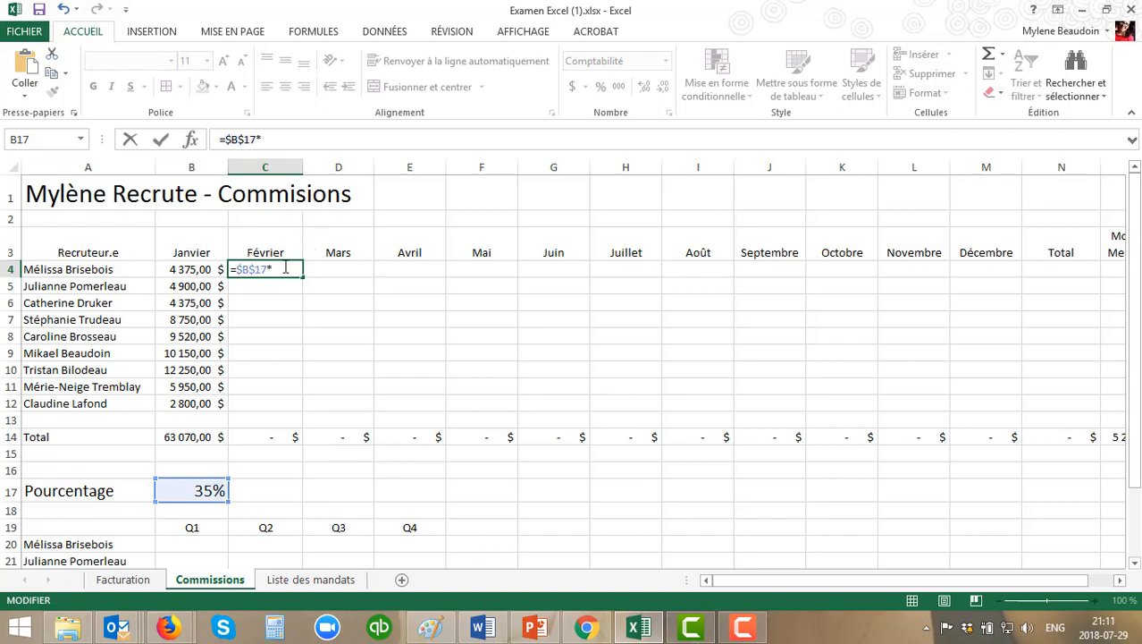
click(122, 580)
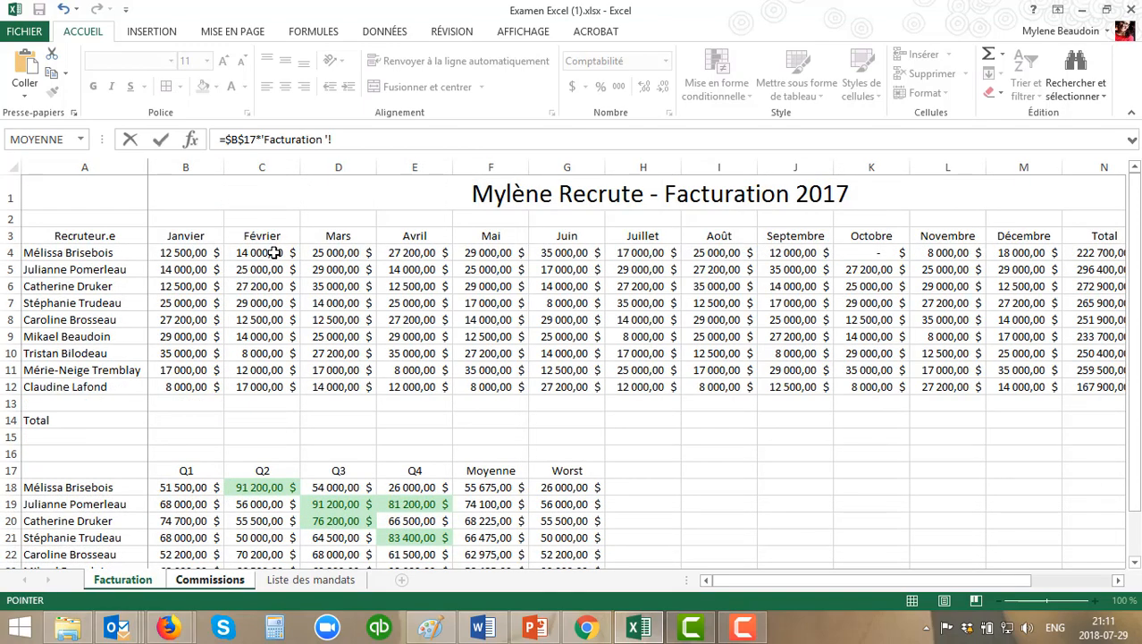
click(275, 253)
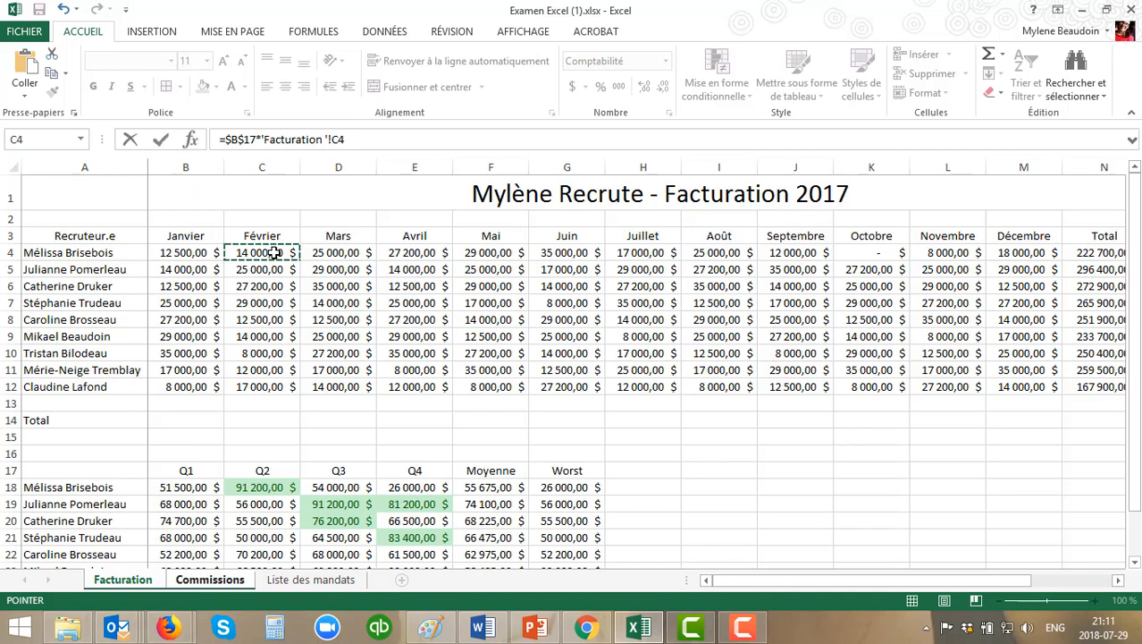
key(Return)
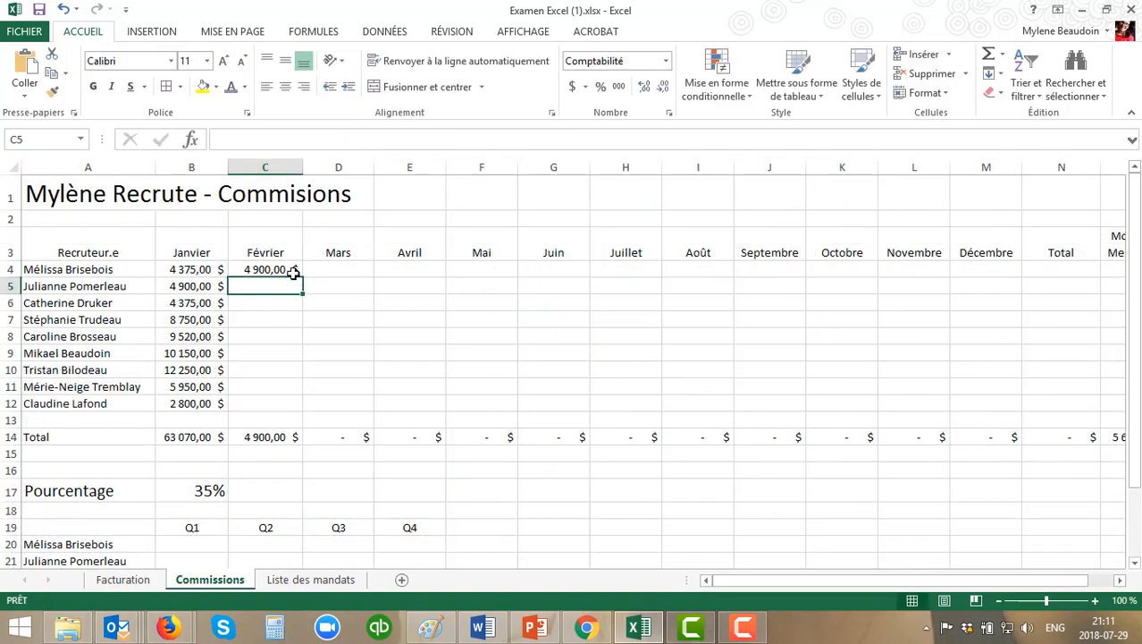
Step: Fill the February commission formula from C4 down to C12 and across row 4 to December in M4
click(294, 272)
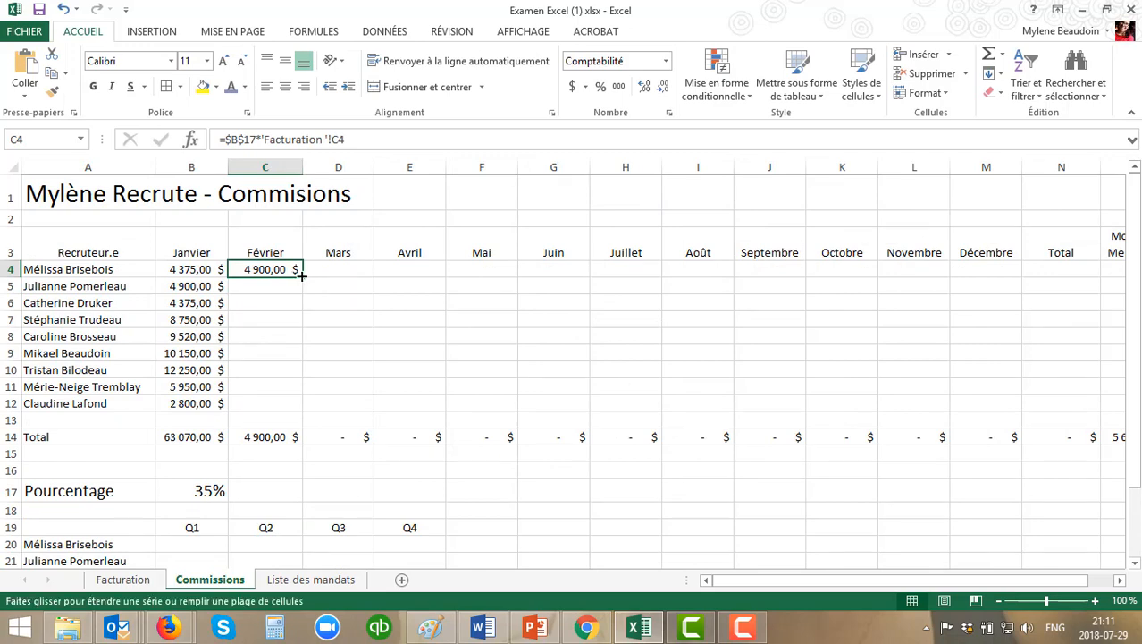
double_click(303, 277)
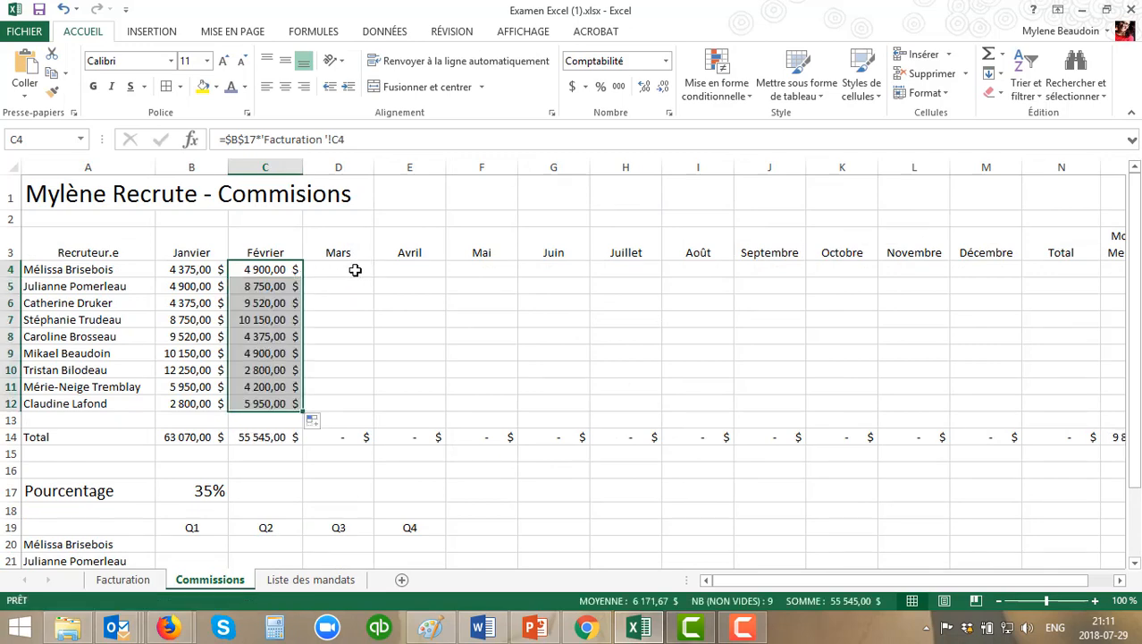
click(298, 274)
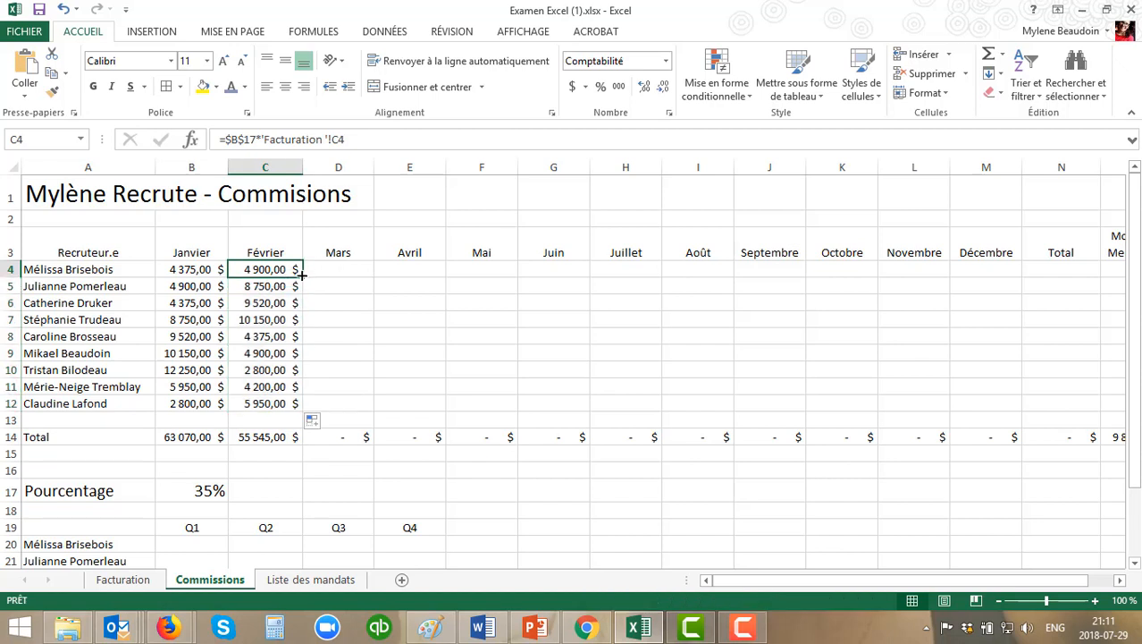
drag(302, 276, 1016, 286)
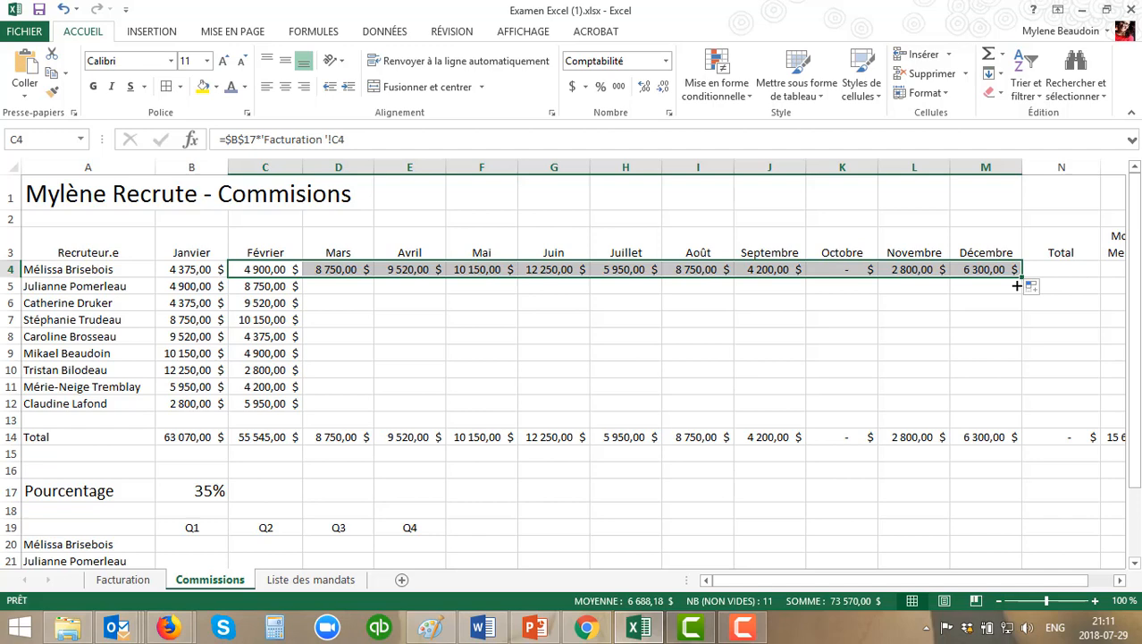
Step: Fill each month's commission formula from row 4 down to row 12 for March through December, columns D to M
click(341, 274)
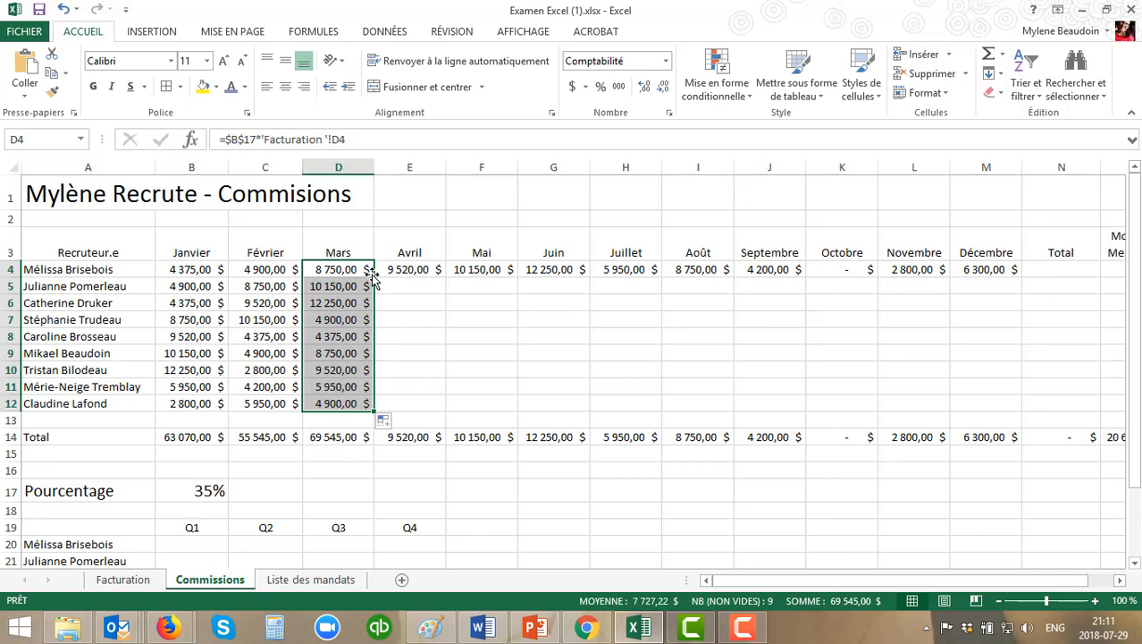
click(427, 271)
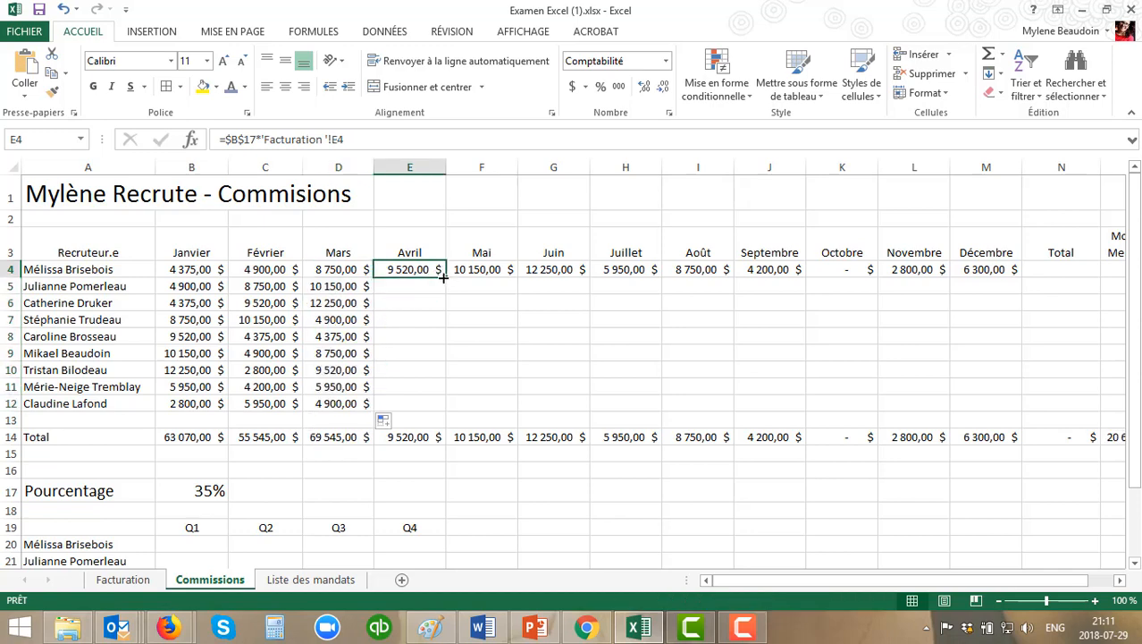
double_click(443, 278)
click(510, 271)
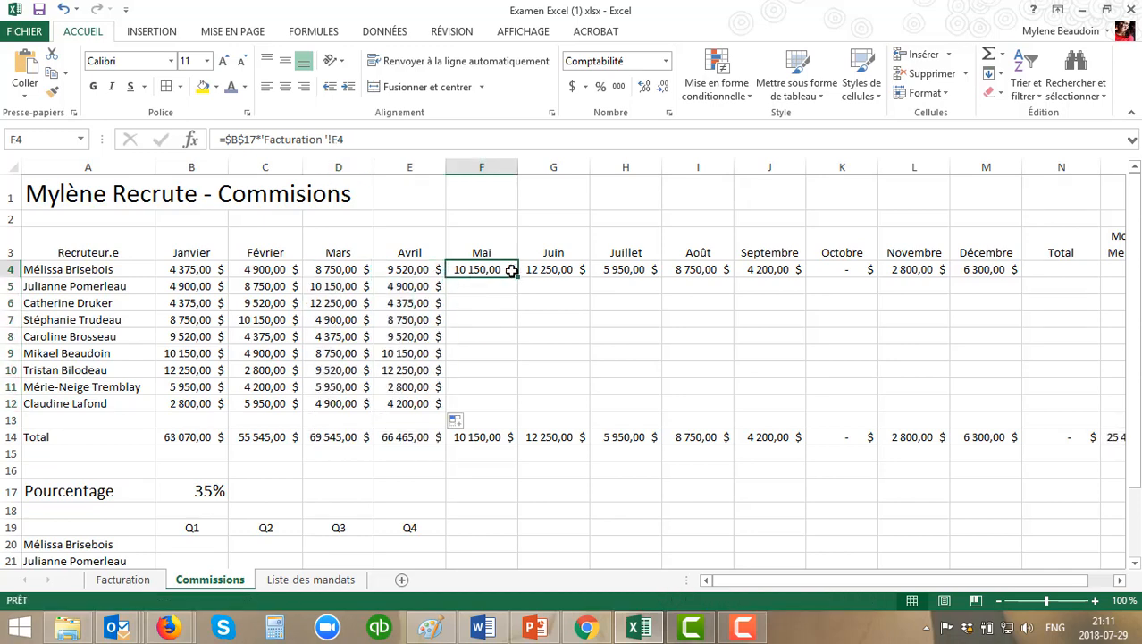
double_click(518, 278)
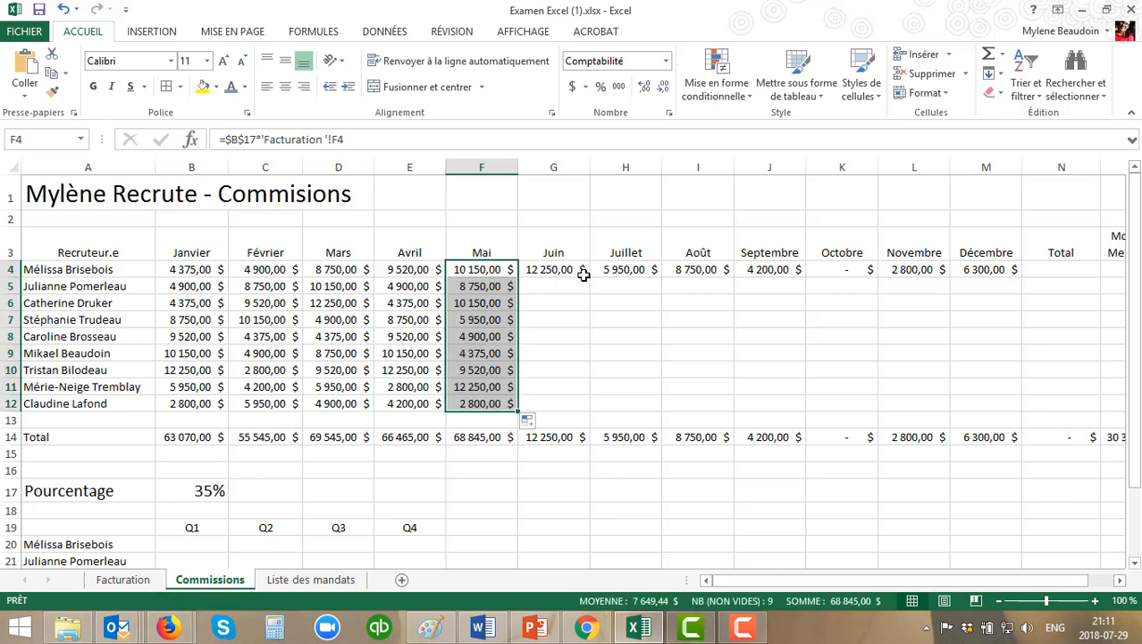
click(581, 273)
double_click(590, 279)
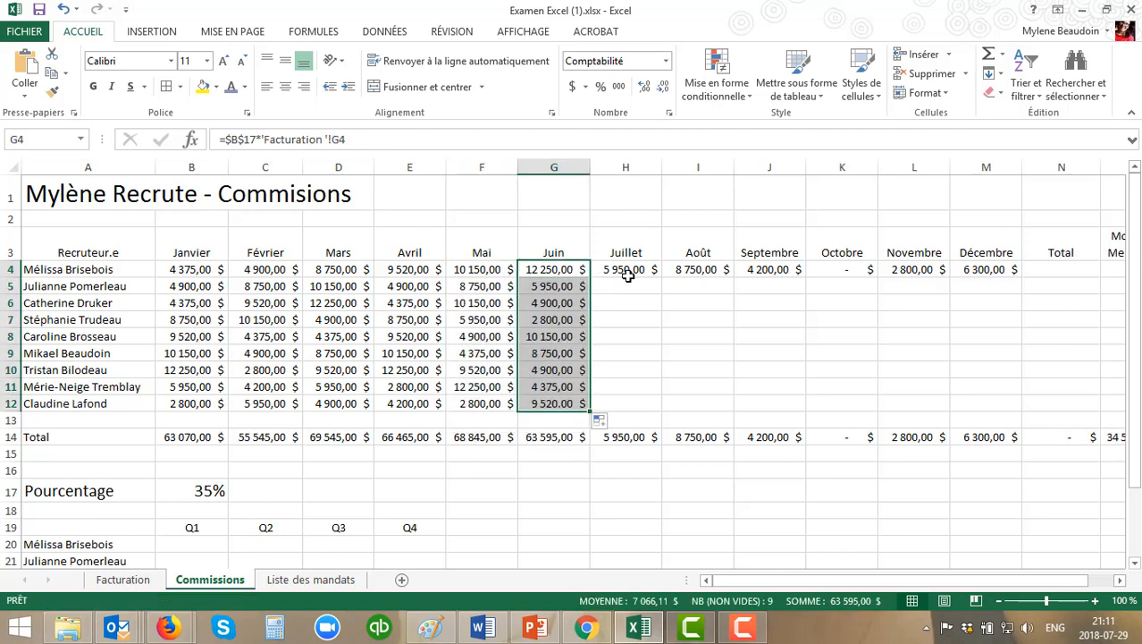
click(650, 272)
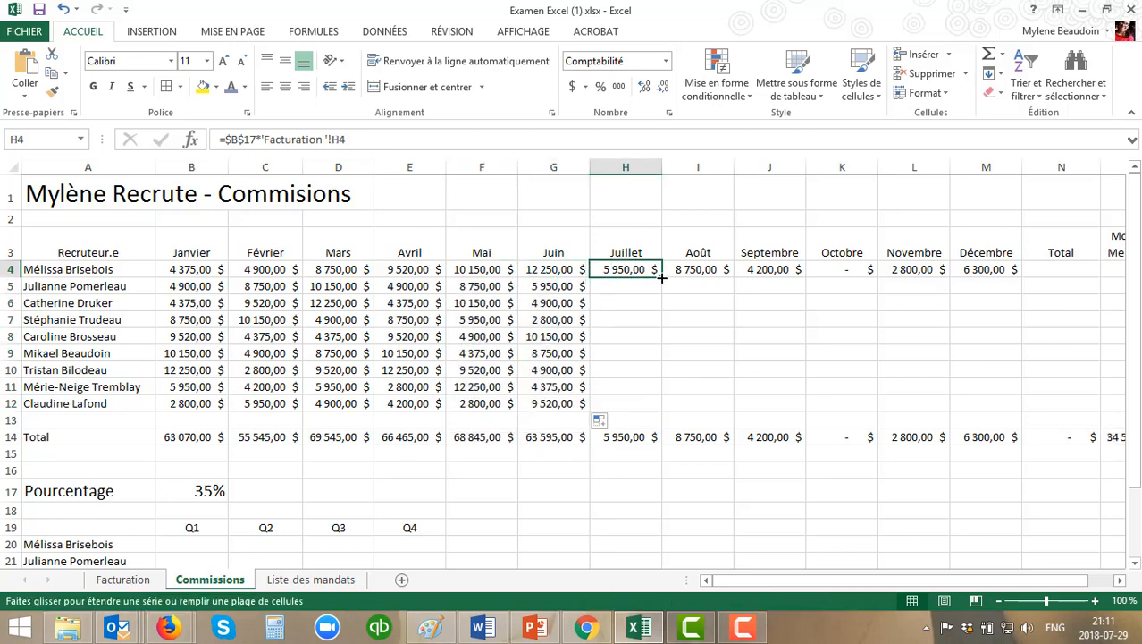
double_click(663, 279)
click(717, 269)
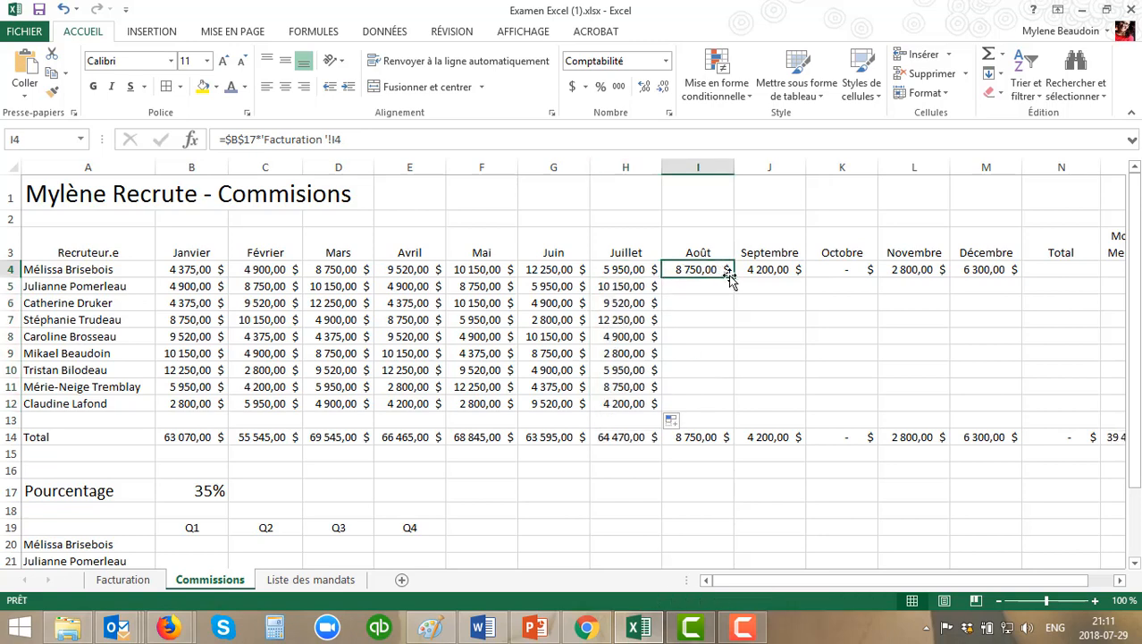
double_click(733, 278)
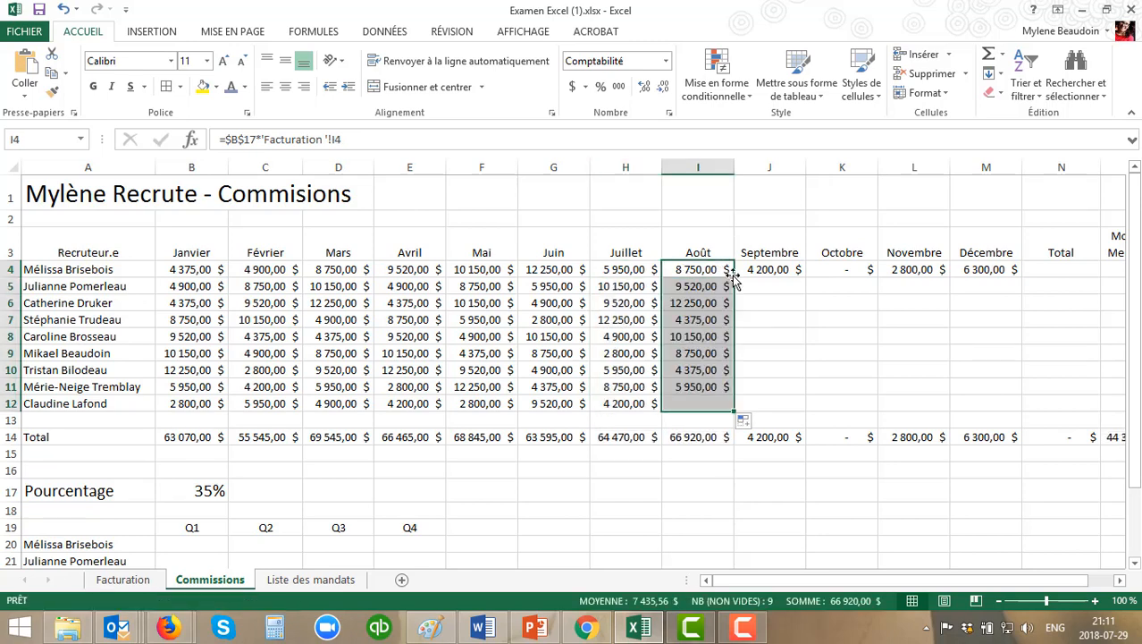
click(781, 274)
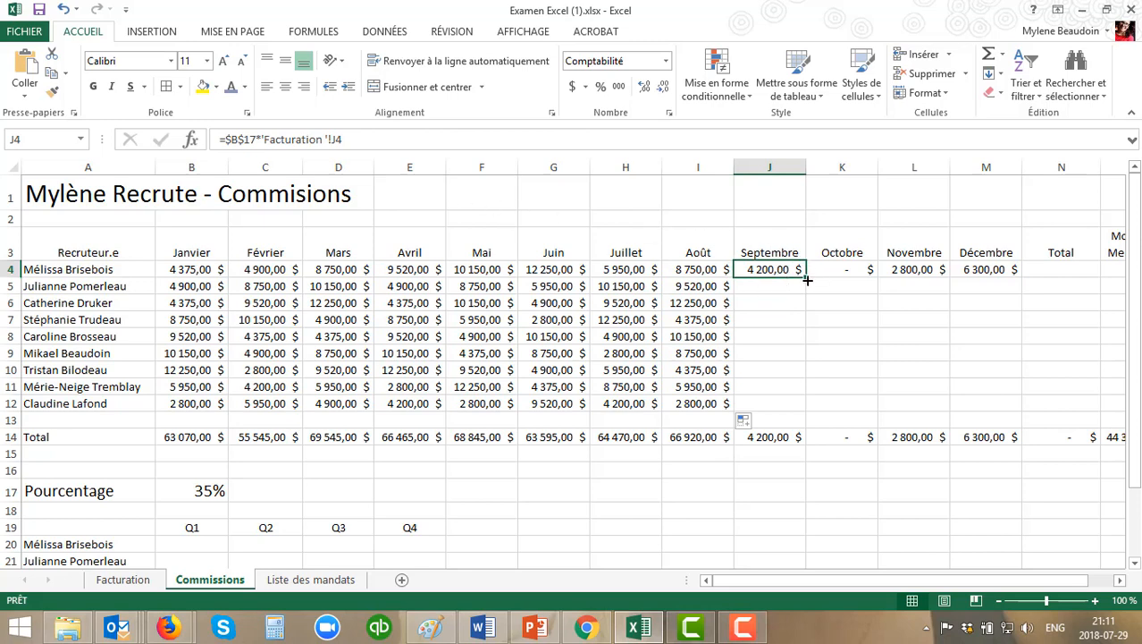
double_click(807, 280)
click(871, 278)
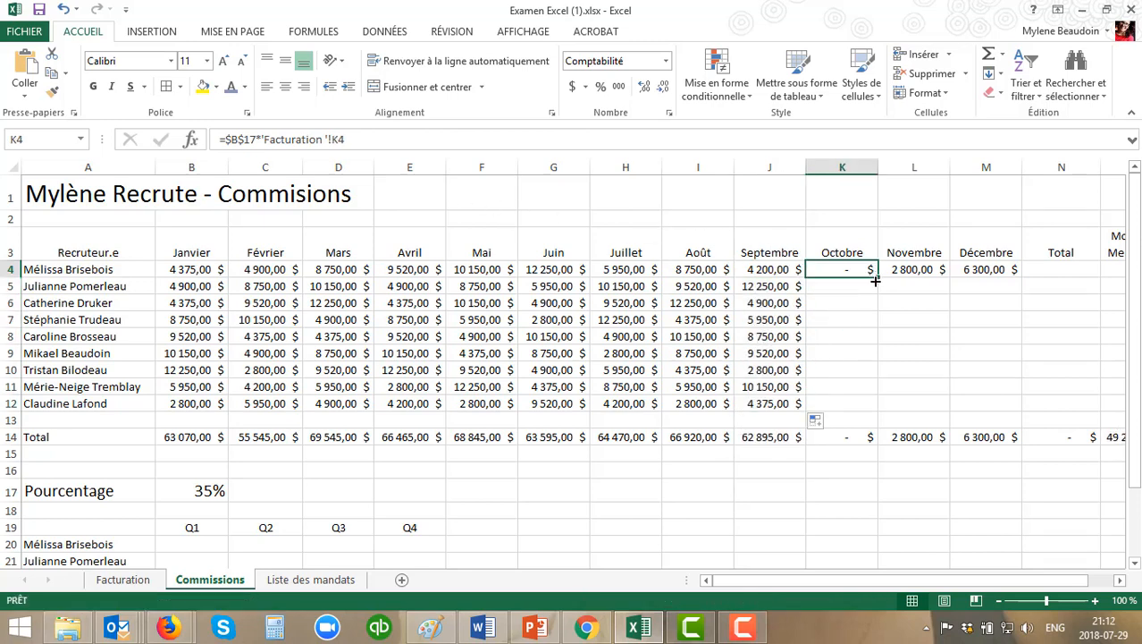
double_click(878, 278)
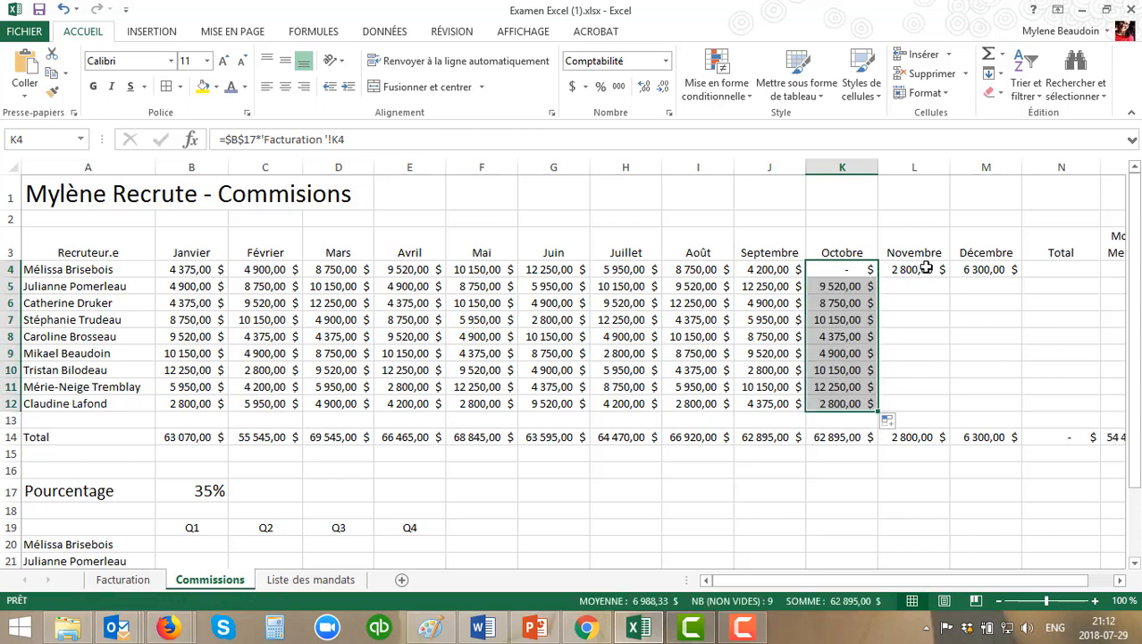
click(907, 271)
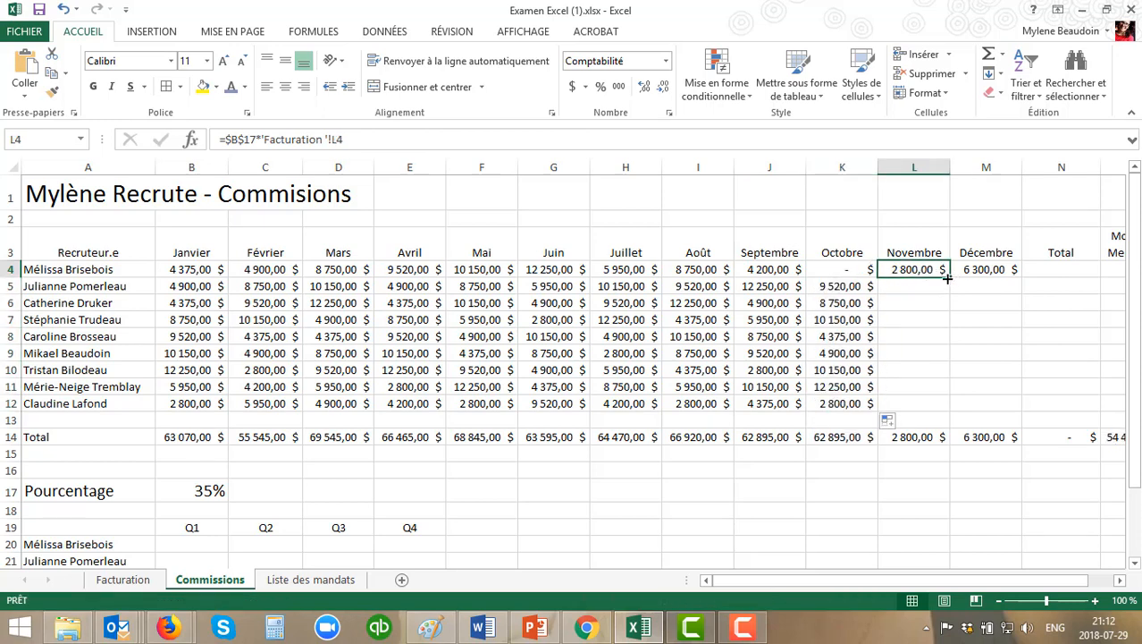
double_click(948, 278)
click(979, 274)
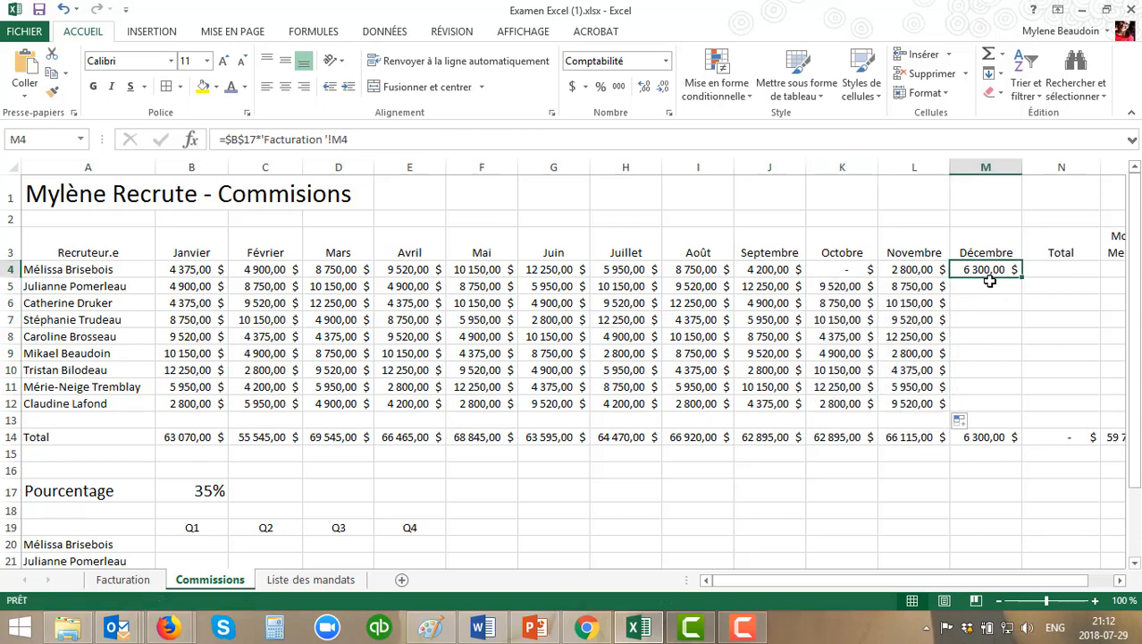
double_click(1022, 280)
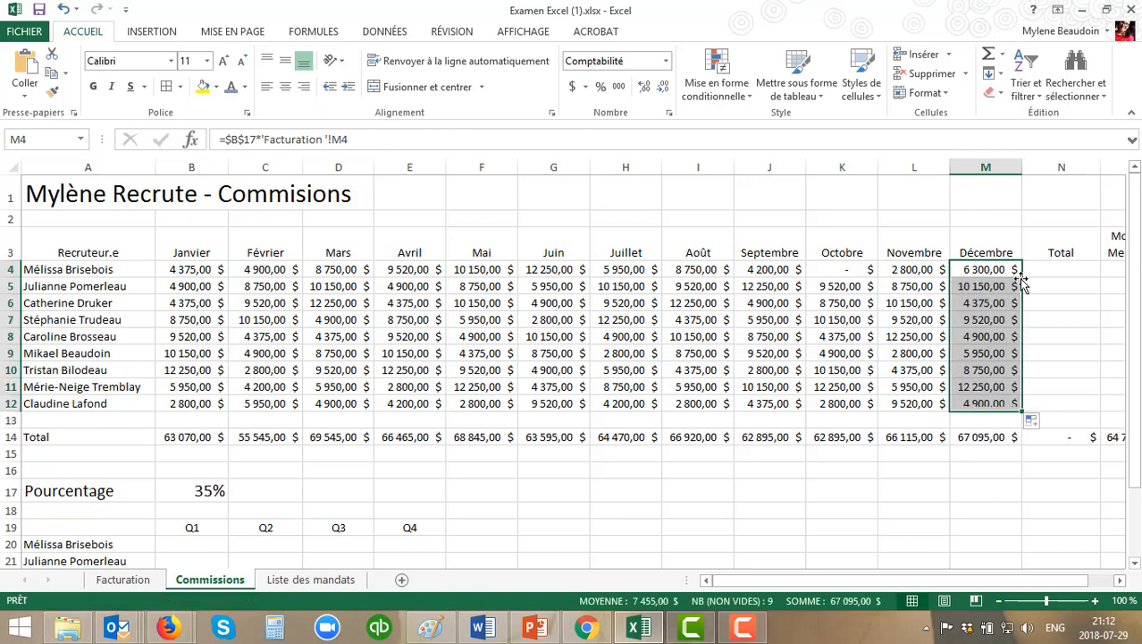
Step: Total the first recruiter's commissions in N4 with =SOMME(B4:M4) and fill the formula down to N12
click(1079, 271)
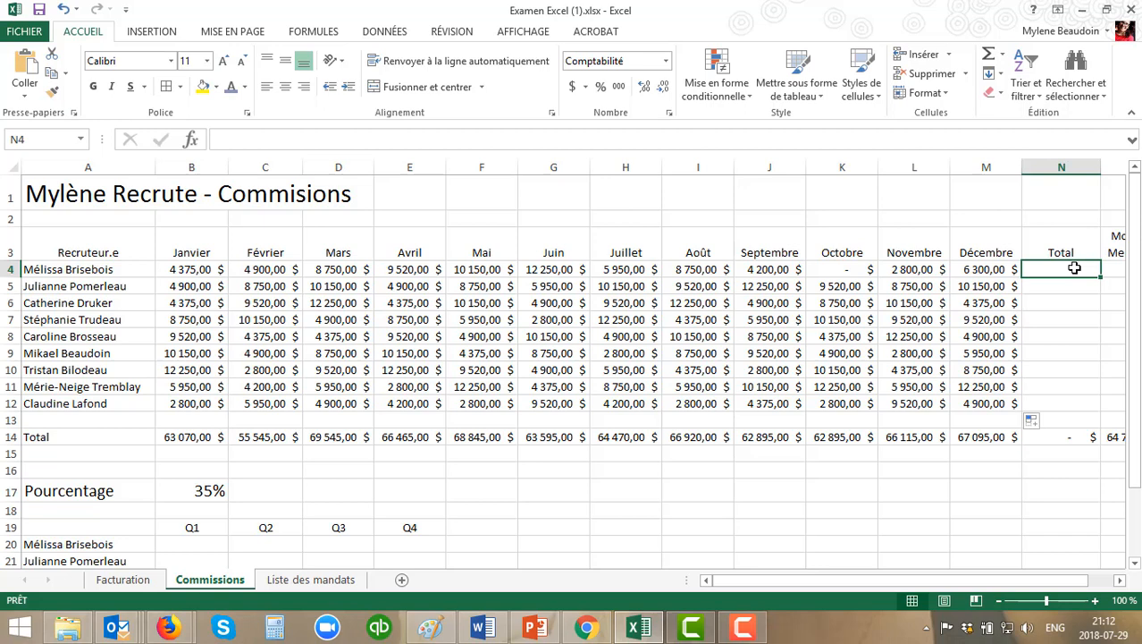
text(=)
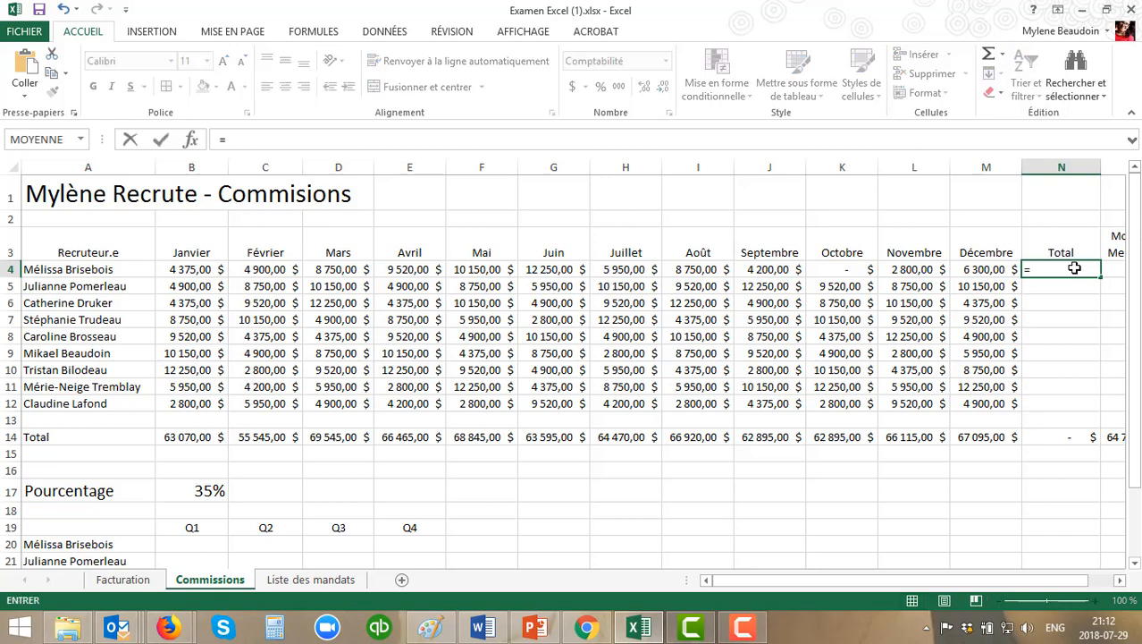
text(SOMME)
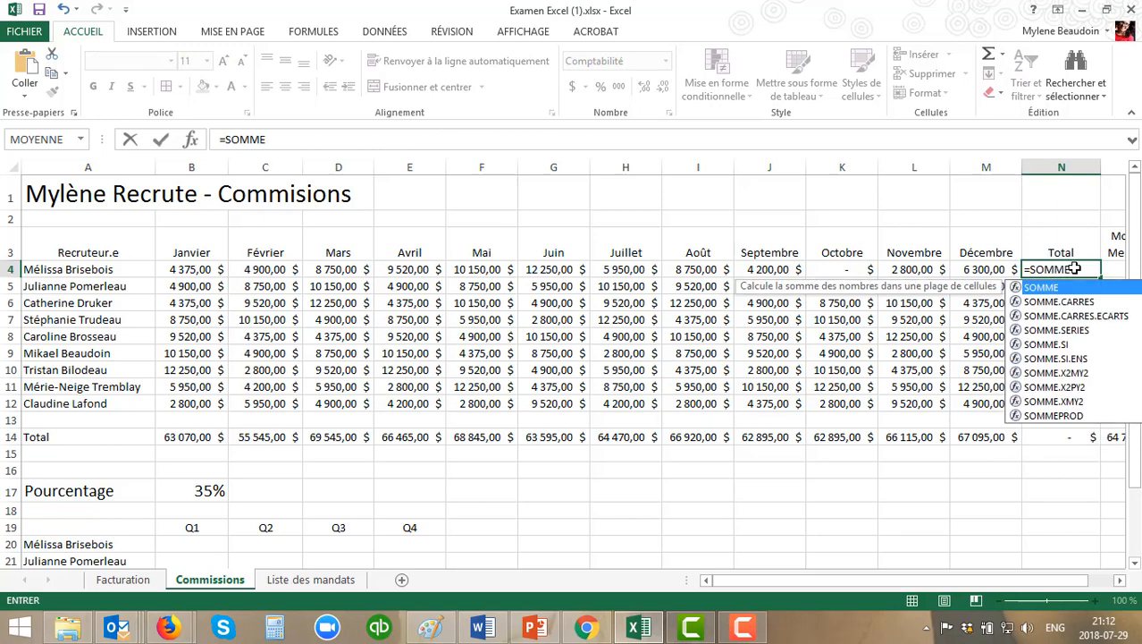
text(()
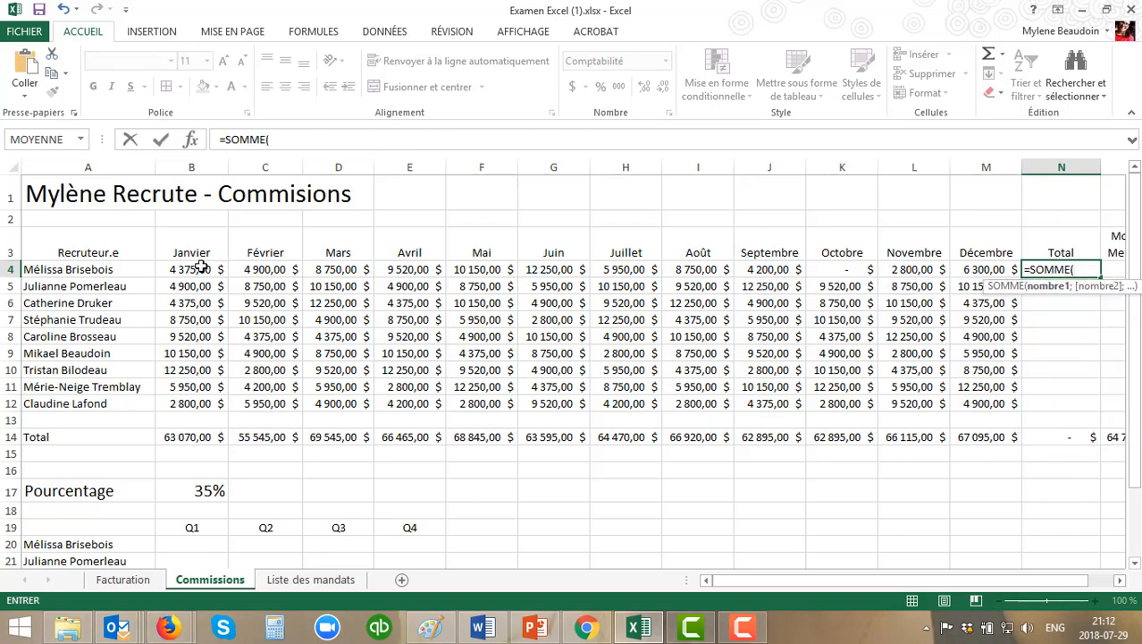
drag(195, 269, 1019, 279)
text())
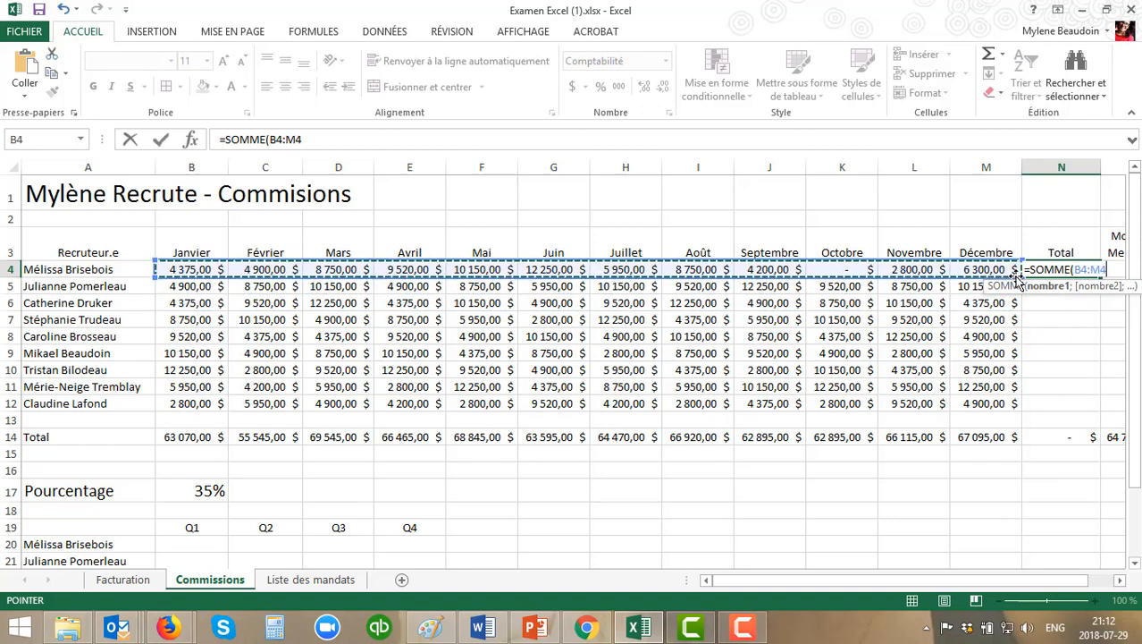
key(Return)
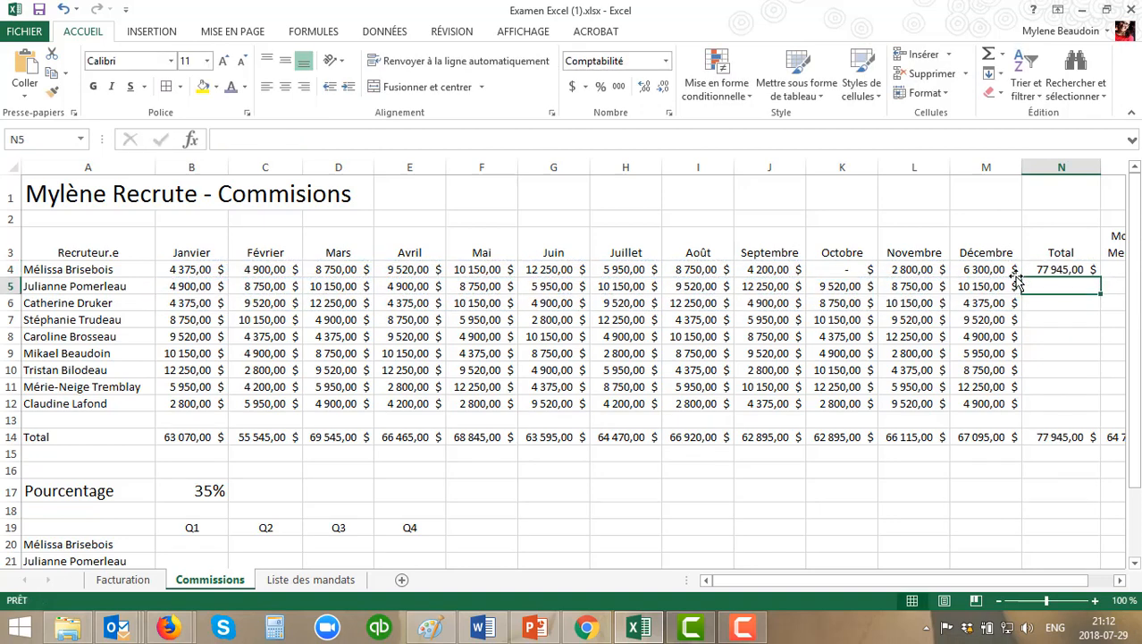
click(1080, 270)
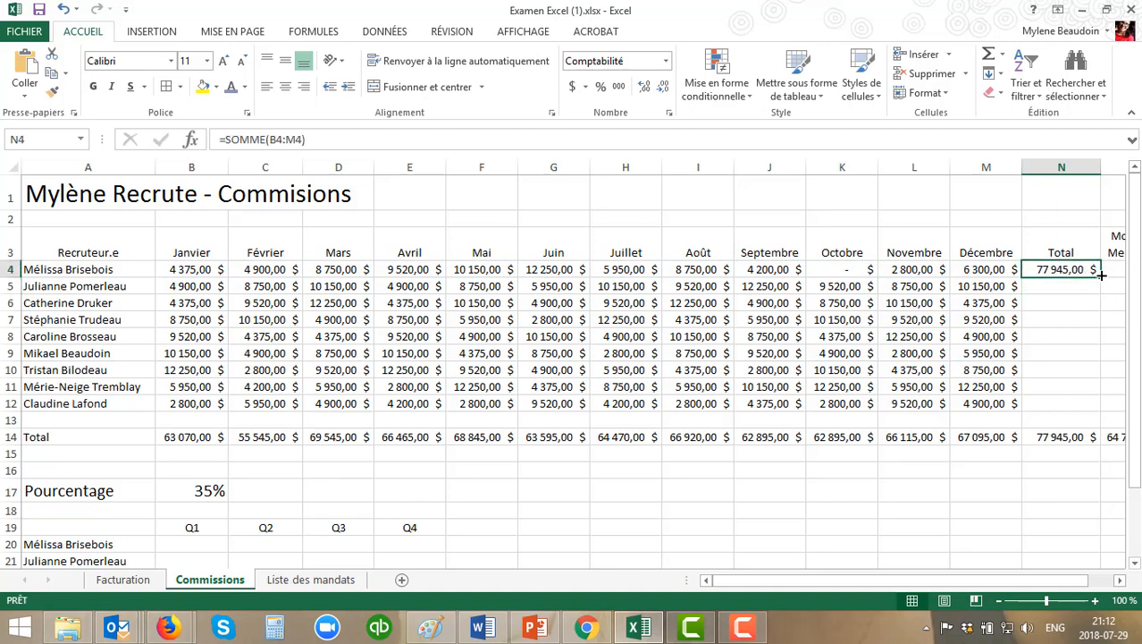
drag(1102, 275, 1102, 407)
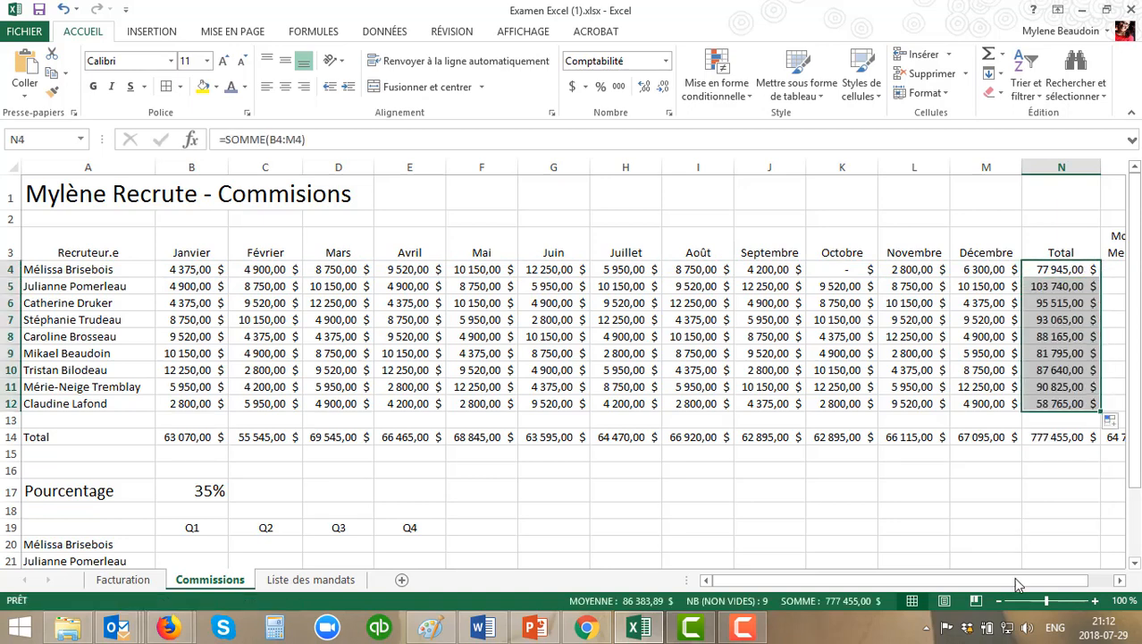
Step: Calculate the first recruiter's monthly average in O4 with =MOYENNE(B4:M4) and fill the formula down to O12
drag(983, 580, 1010, 580)
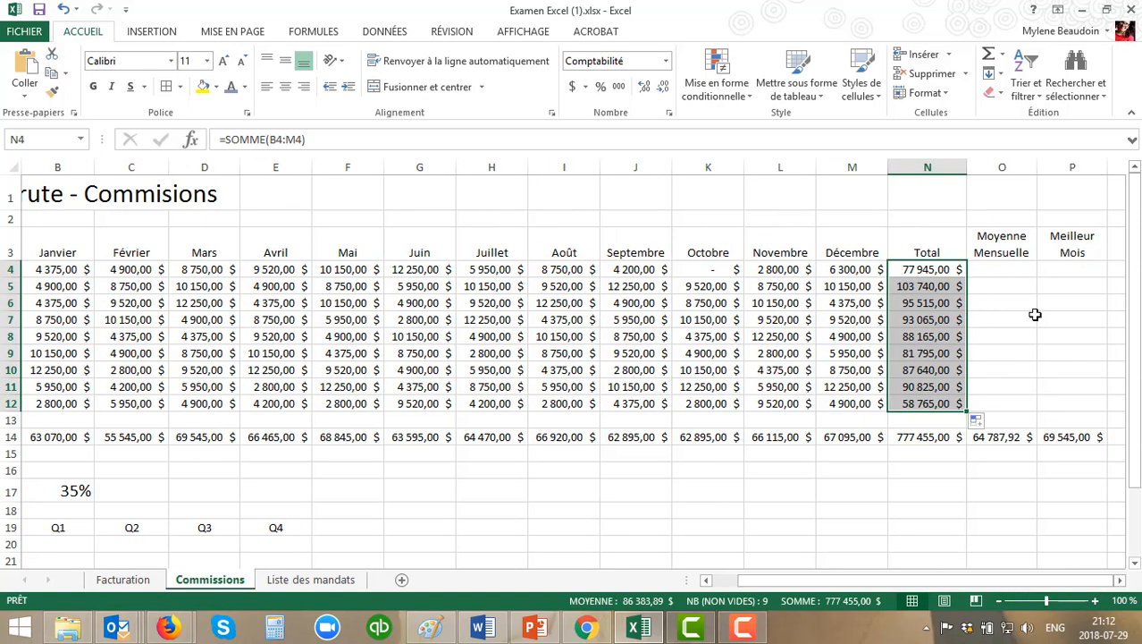
click(1020, 271)
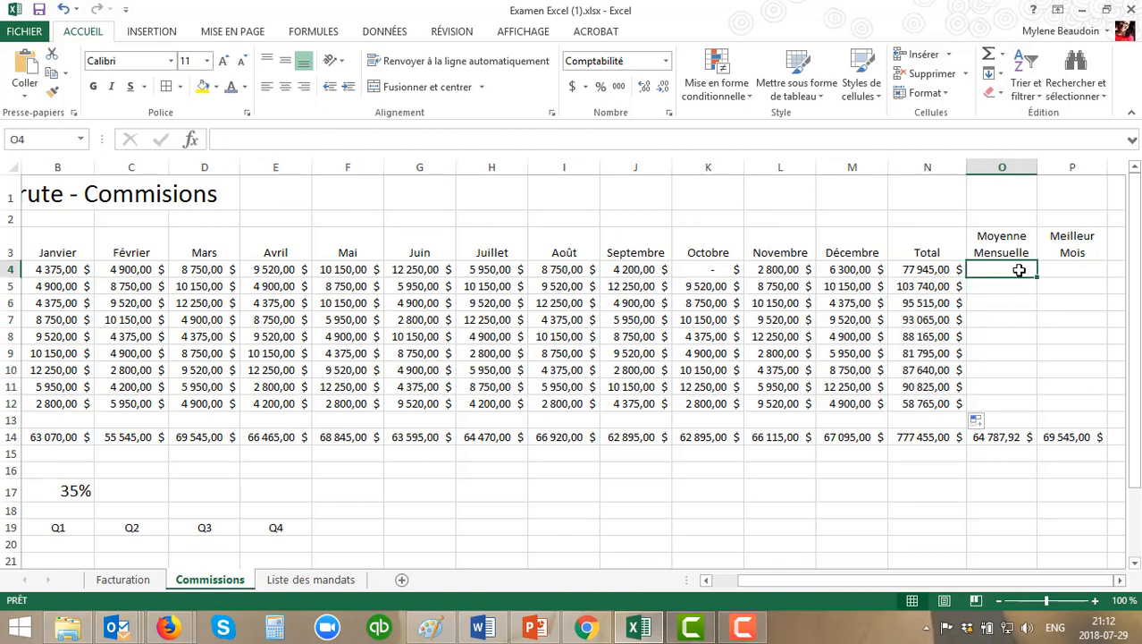
text(=MO)
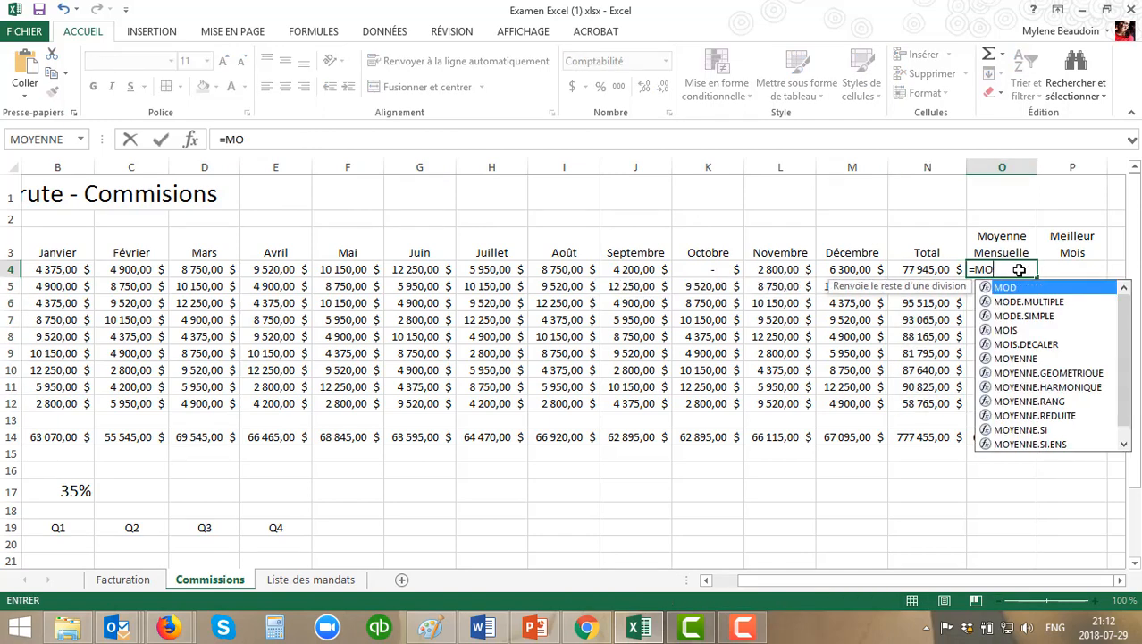
text(YENNE()
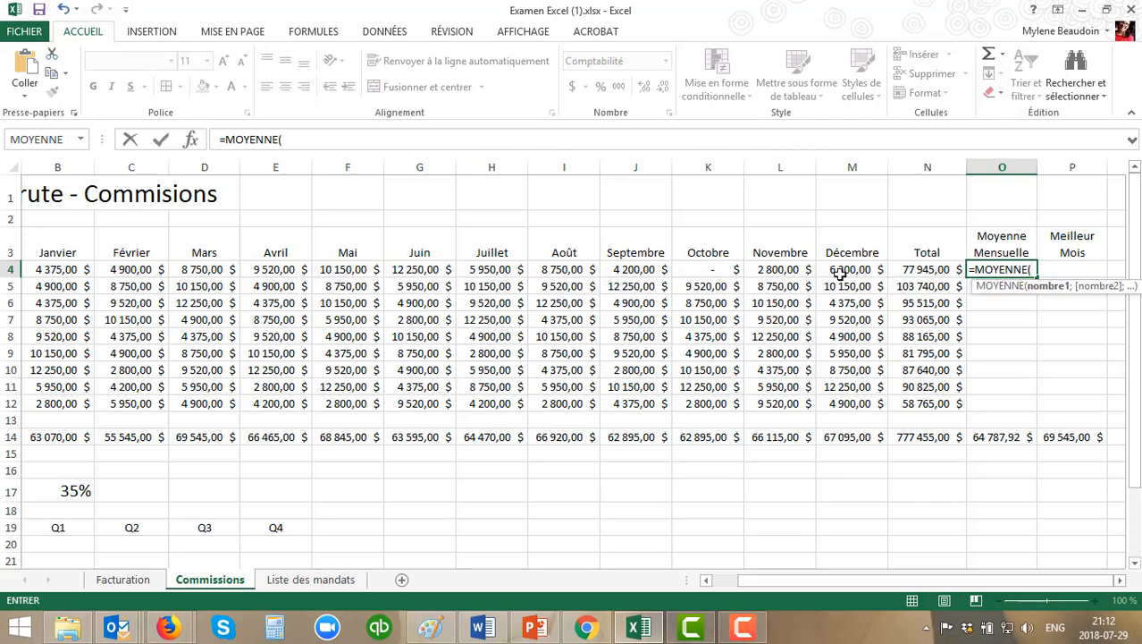
drag(841, 275, 57, 270)
key(Return)
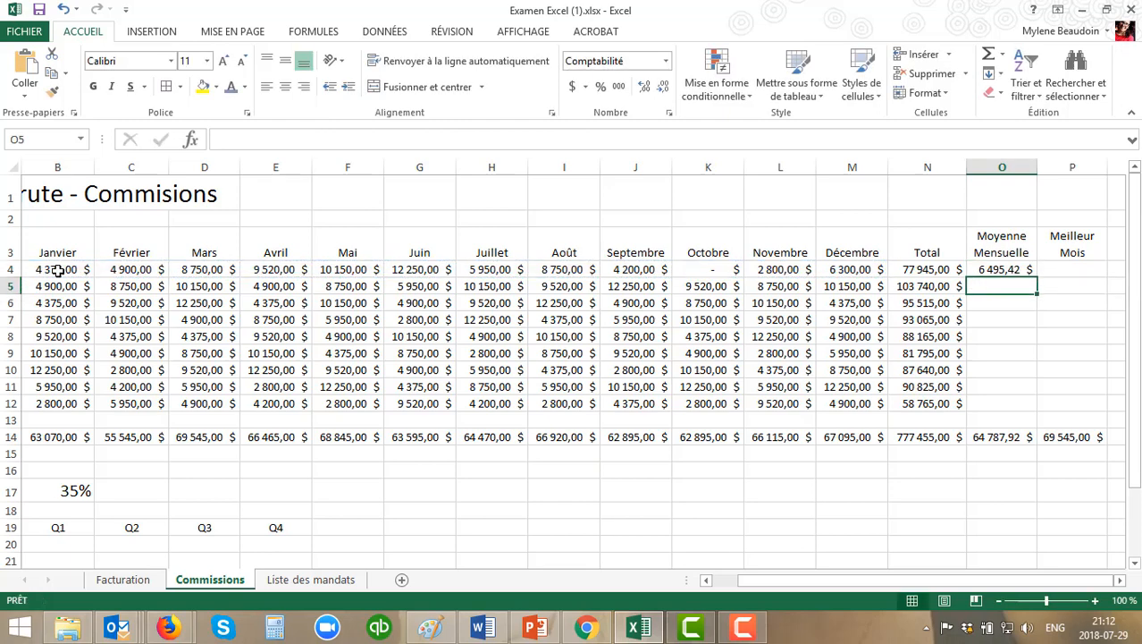
click(998, 272)
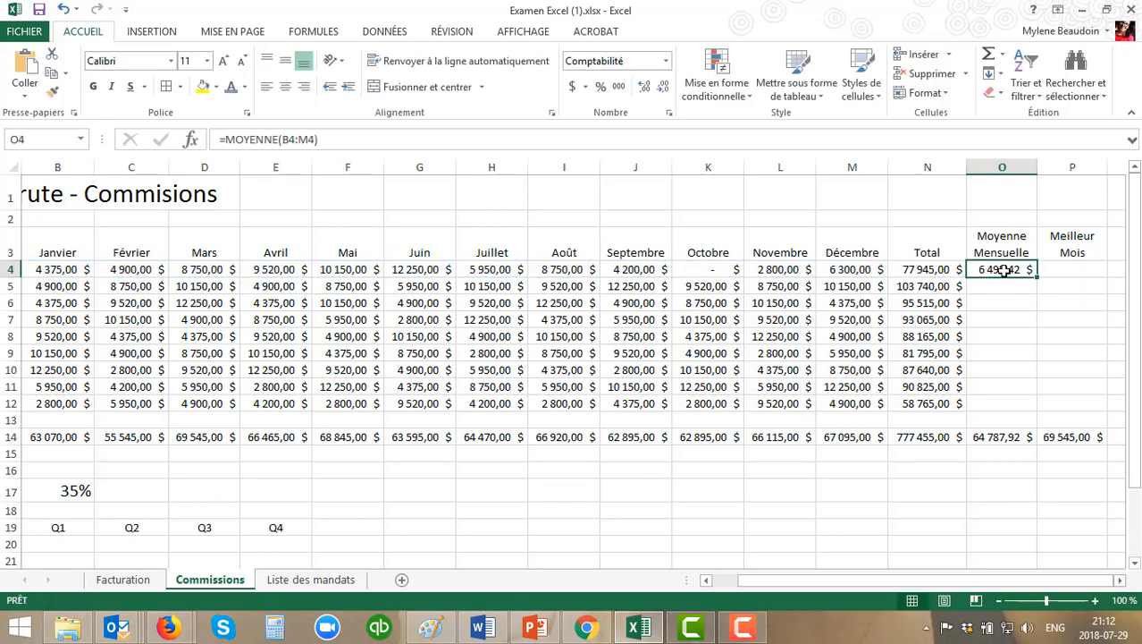
double_click(1039, 275)
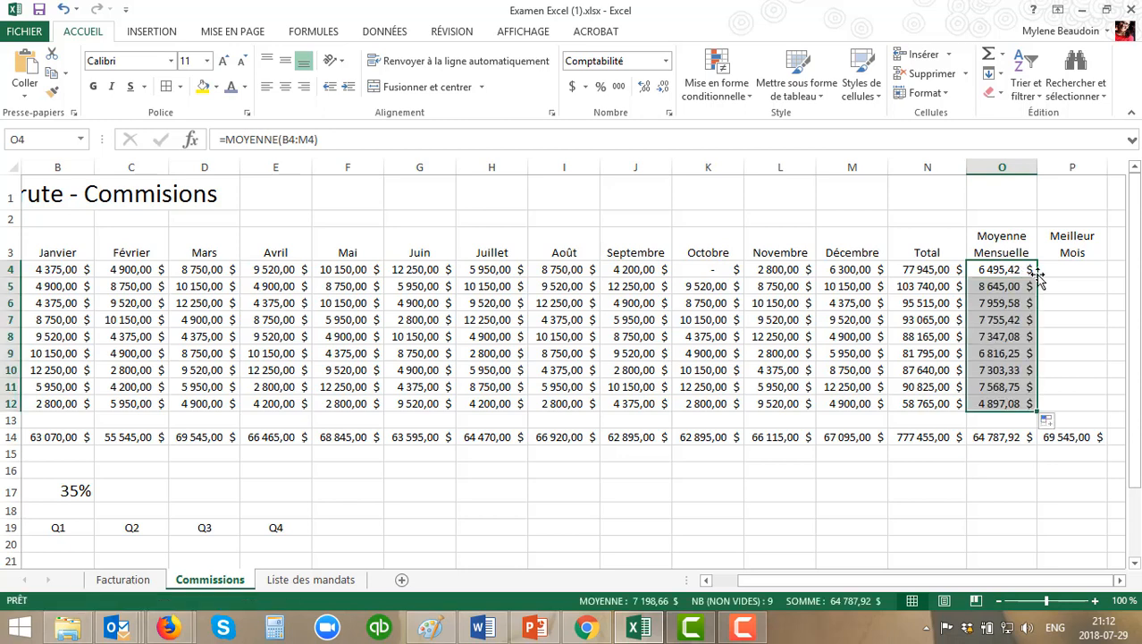
Step: Turn automatic text wrapping off and back on for the Moyenne Mensuelle header in O3
click(999, 246)
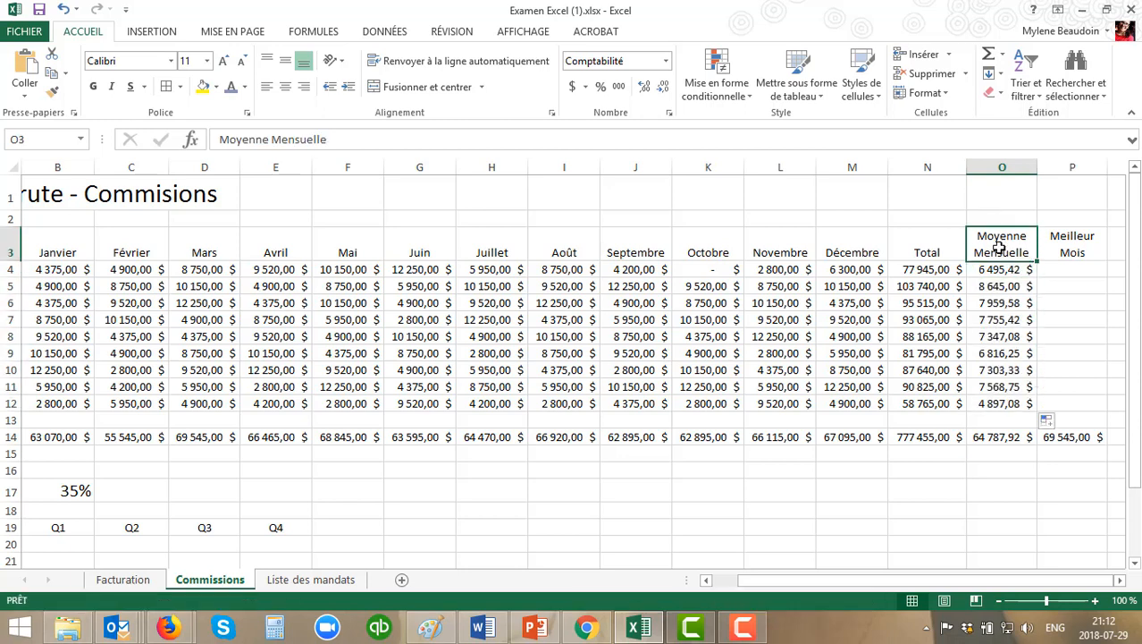
click(393, 61)
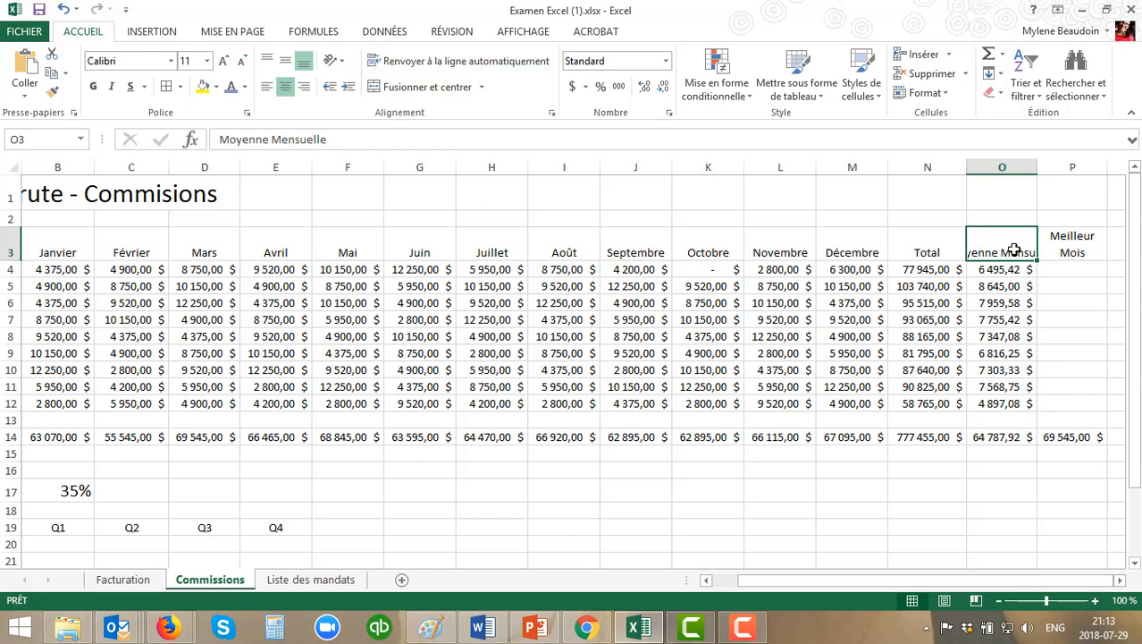
click(383, 60)
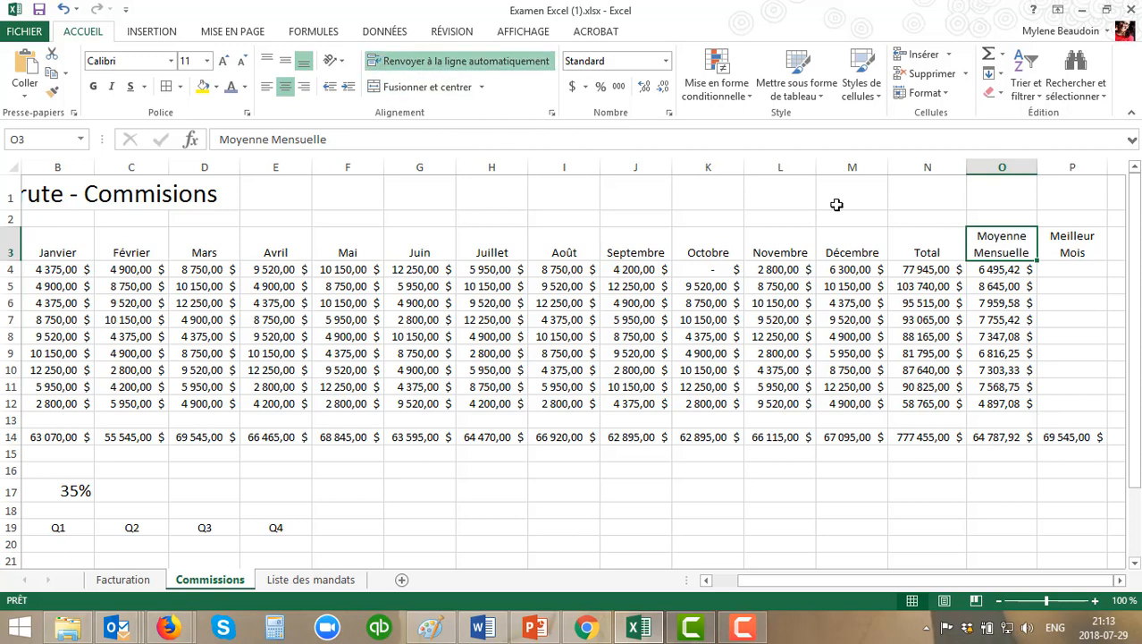
Step: Find the first recruiter's best month in P4 with =MAX(B4:M4) and fill the formula down to P12
click(1065, 270)
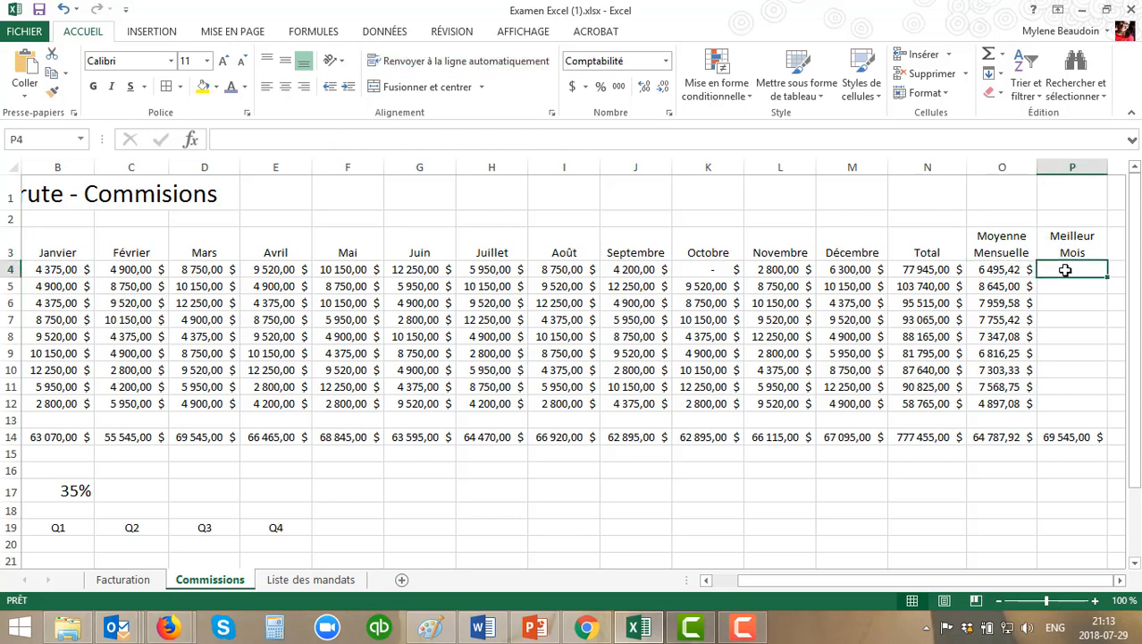
text(=max()
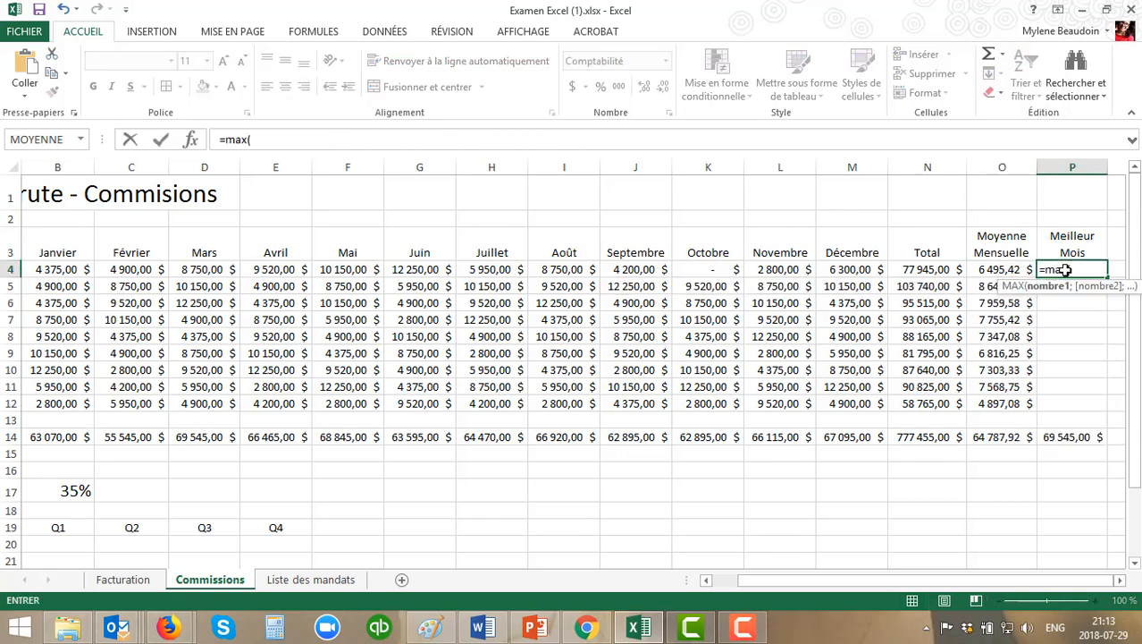
drag(867, 269, 76, 266)
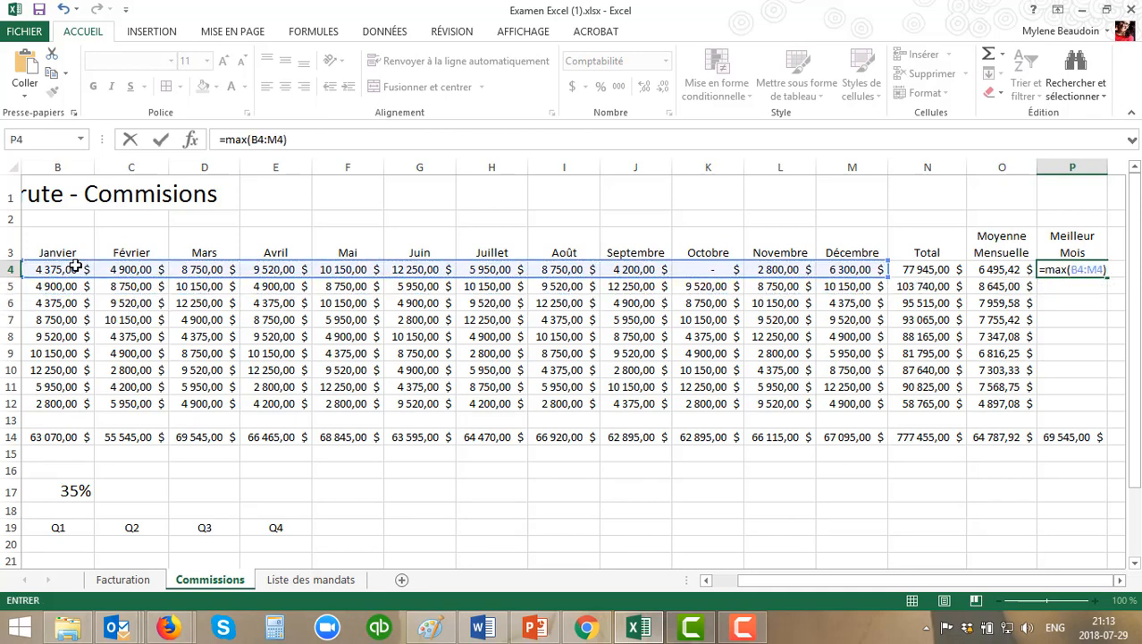
key(Return)
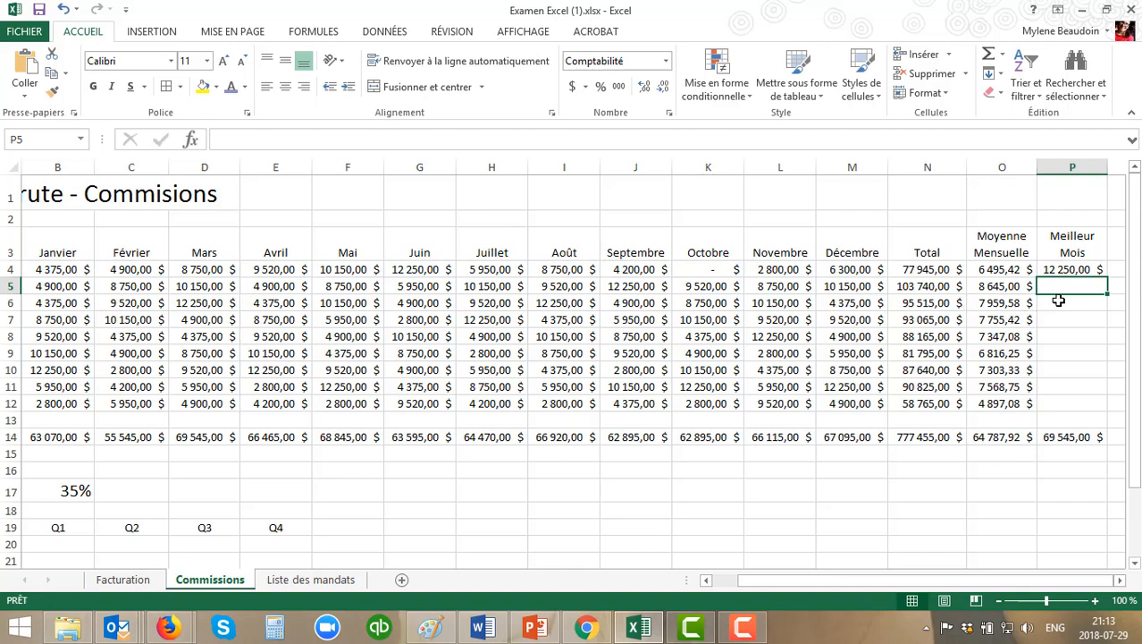
click(1091, 268)
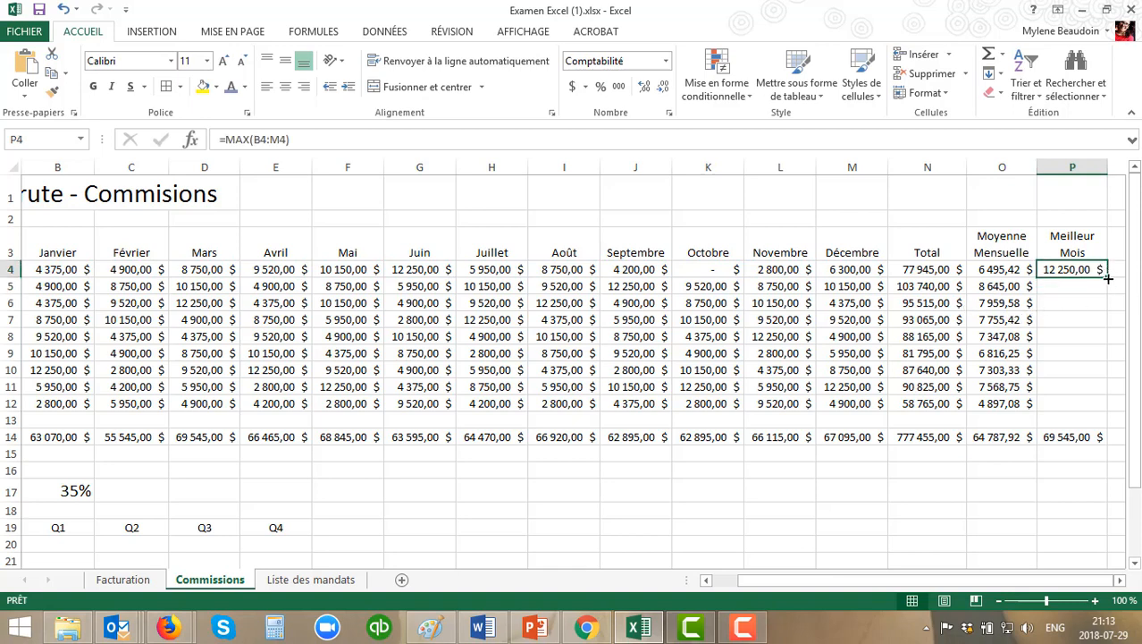
double_click(1108, 278)
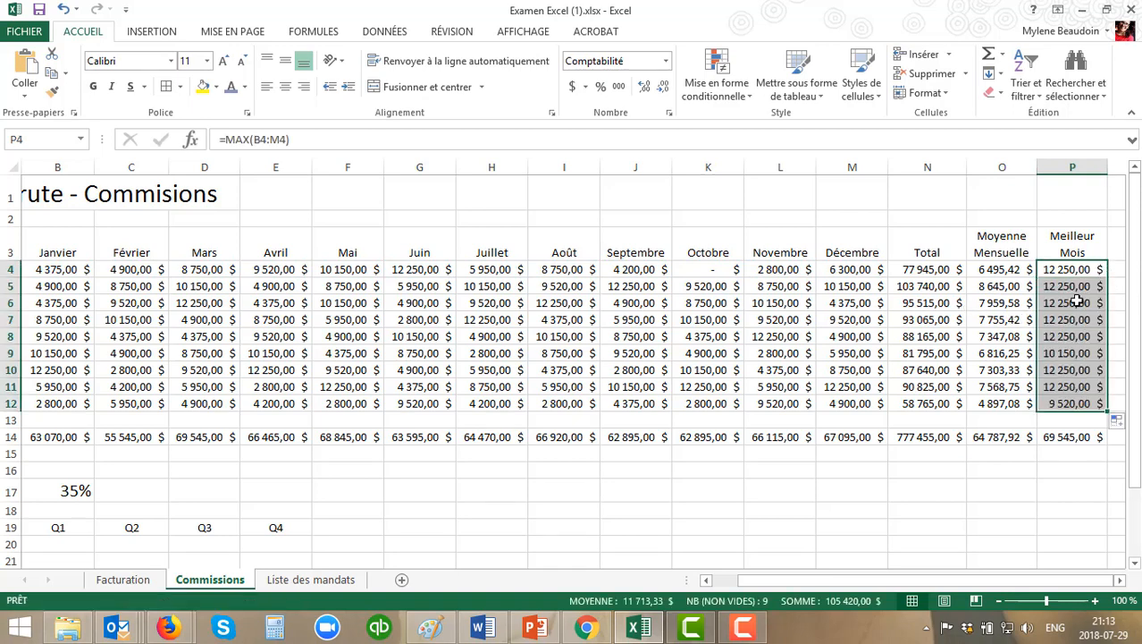
Step: Try copying the first recruiter's Q1 total formula from B18 of the Facturation sheet into B20 of Commissions
click(740, 511)
drag(776, 587, 617, 563)
scroll(626, 495, down, 2)
scroll(628, 495, down, 1)
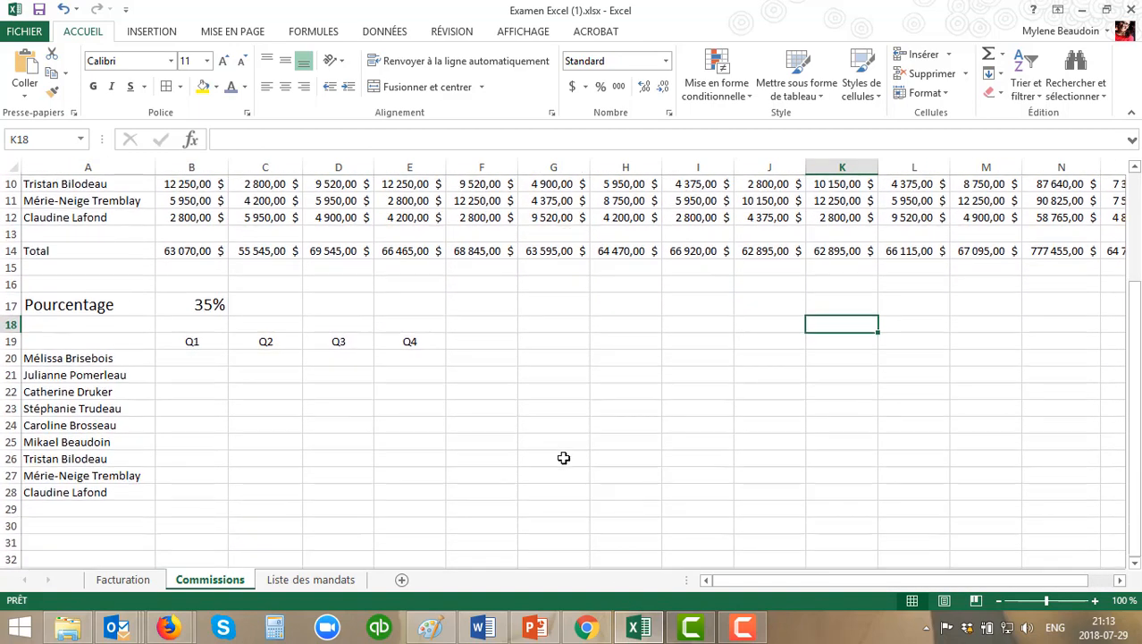
click(196, 357)
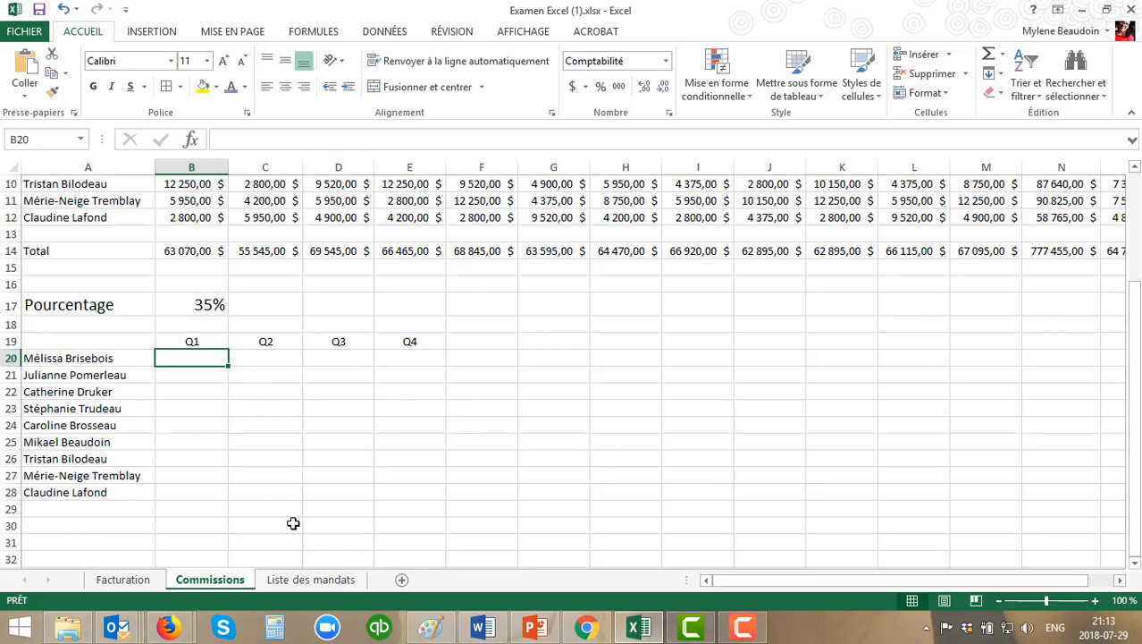
click(120, 579)
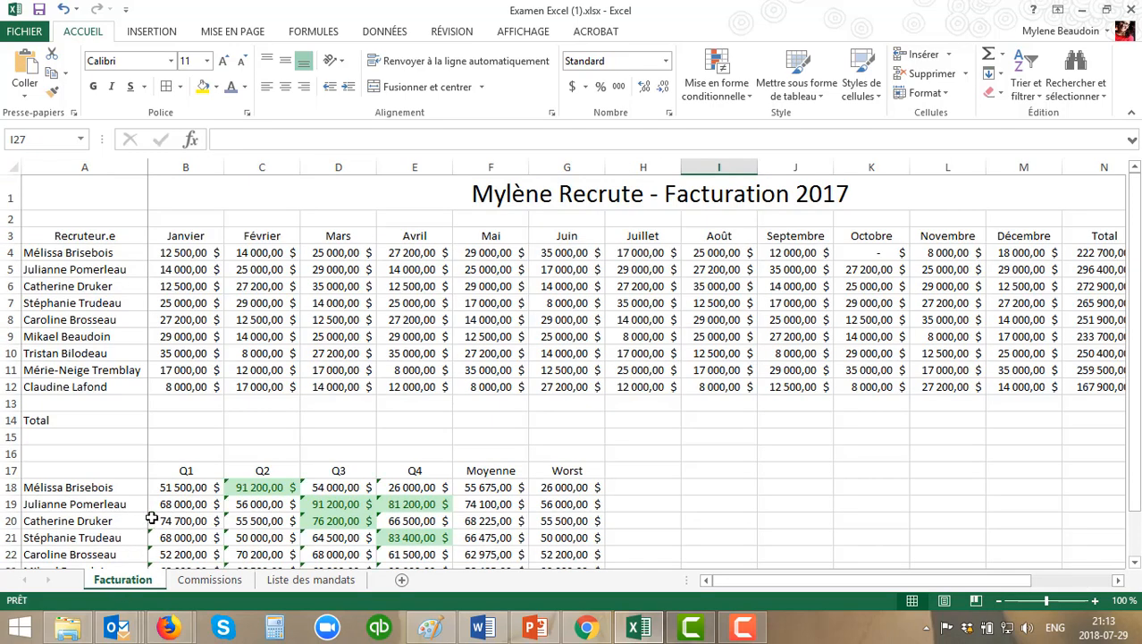
click(183, 491)
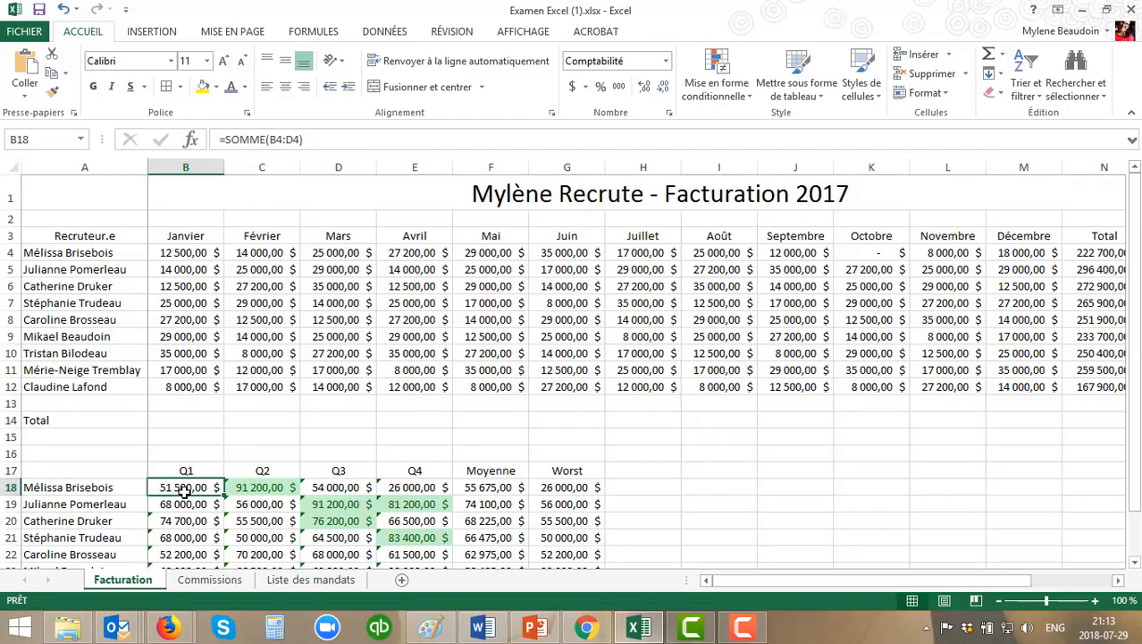
key(ctrl+c)
key(alt+Tab)
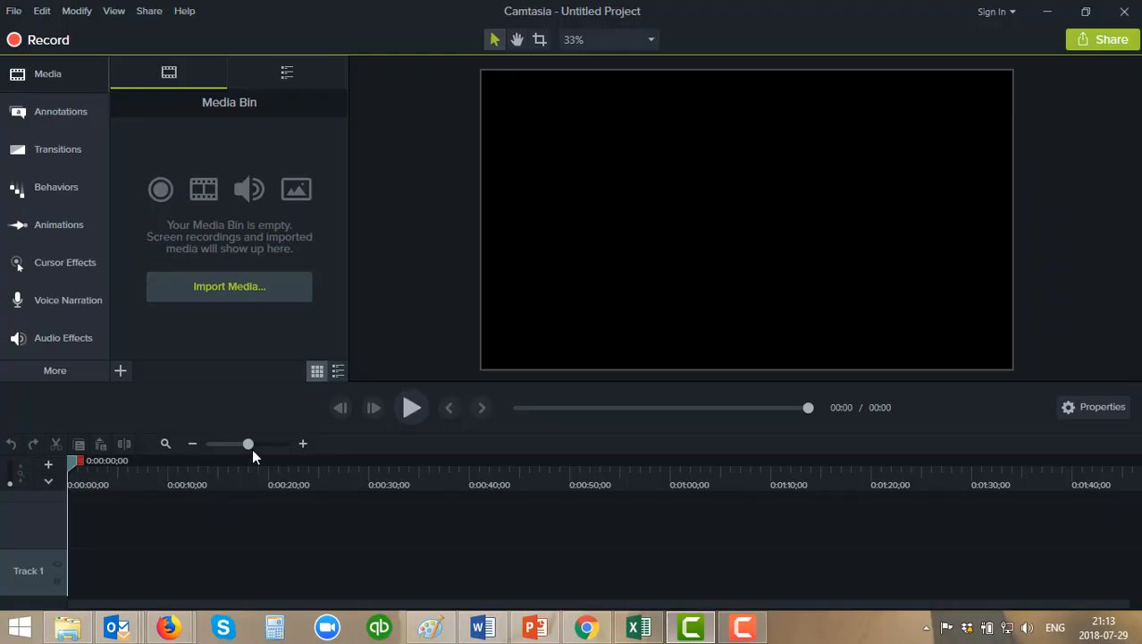
key(alt+Tab)
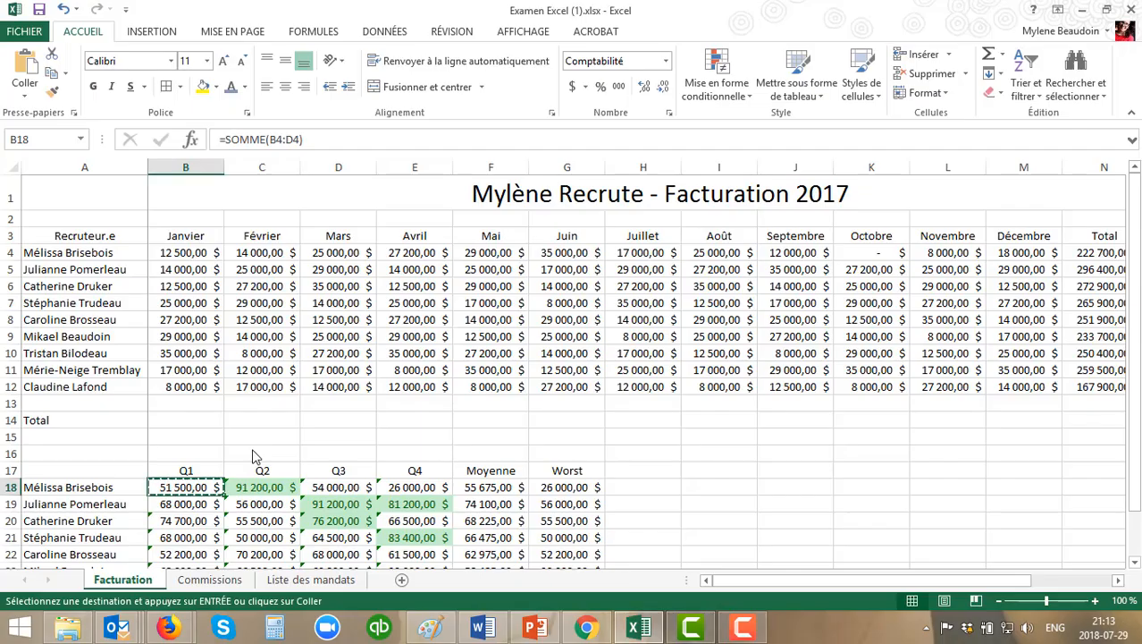
click(207, 580)
key(ctrl+v)
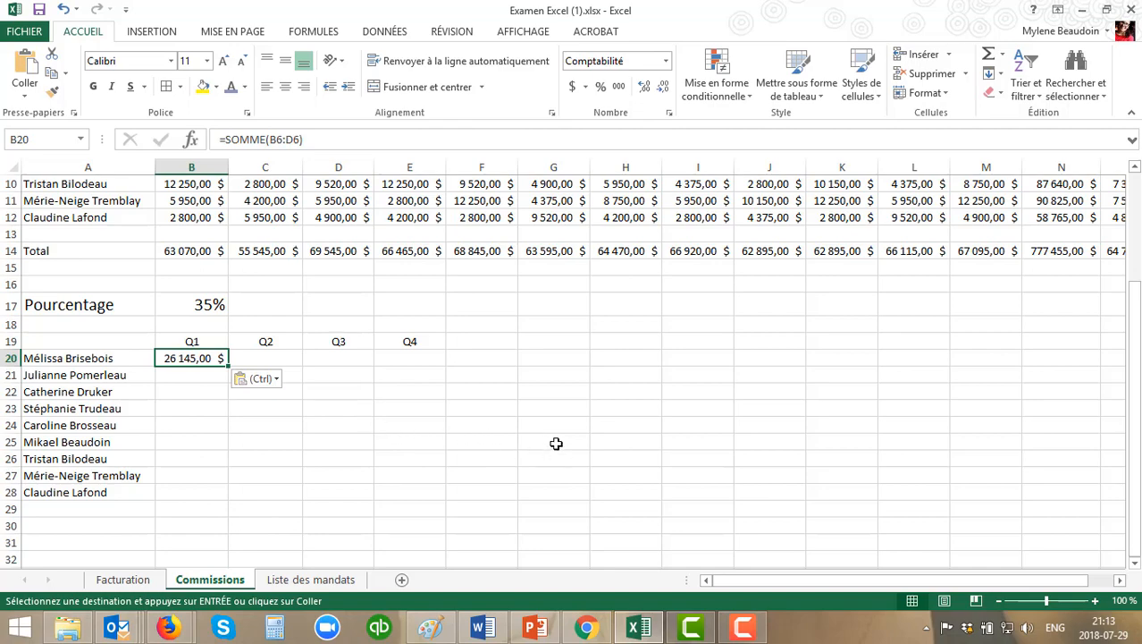
Step: Clear the pasted Q1 formula from B20 of Commissions and check the quarterly totals on the Facturation sheet
scroll(556, 443, up, 3)
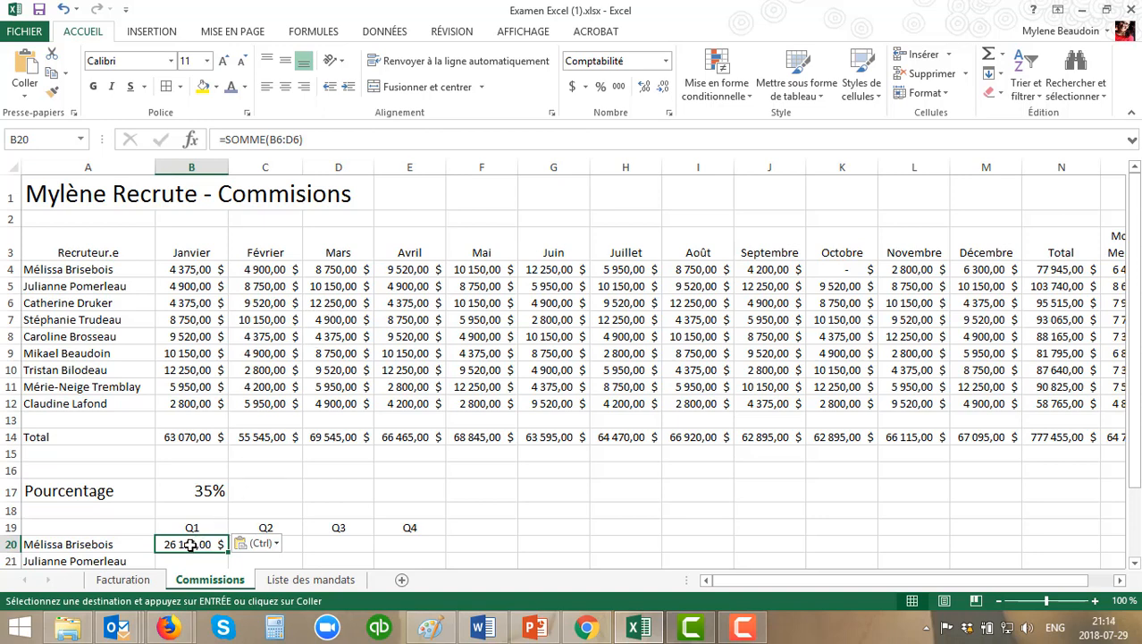
key(Delete)
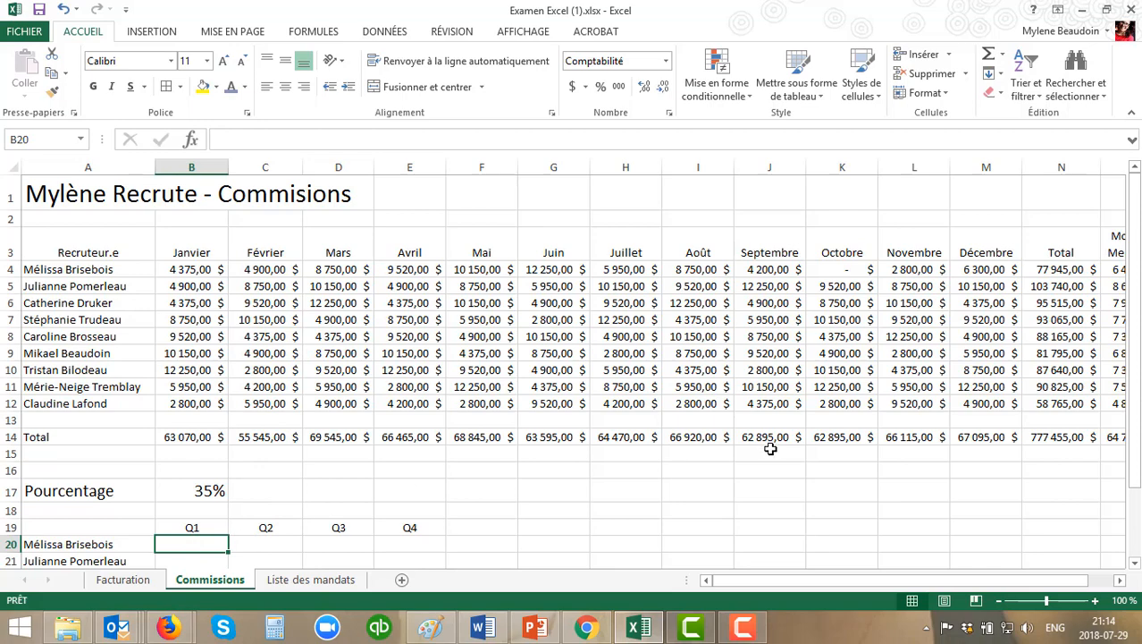
scroll(769, 446, down, 2)
click(115, 581)
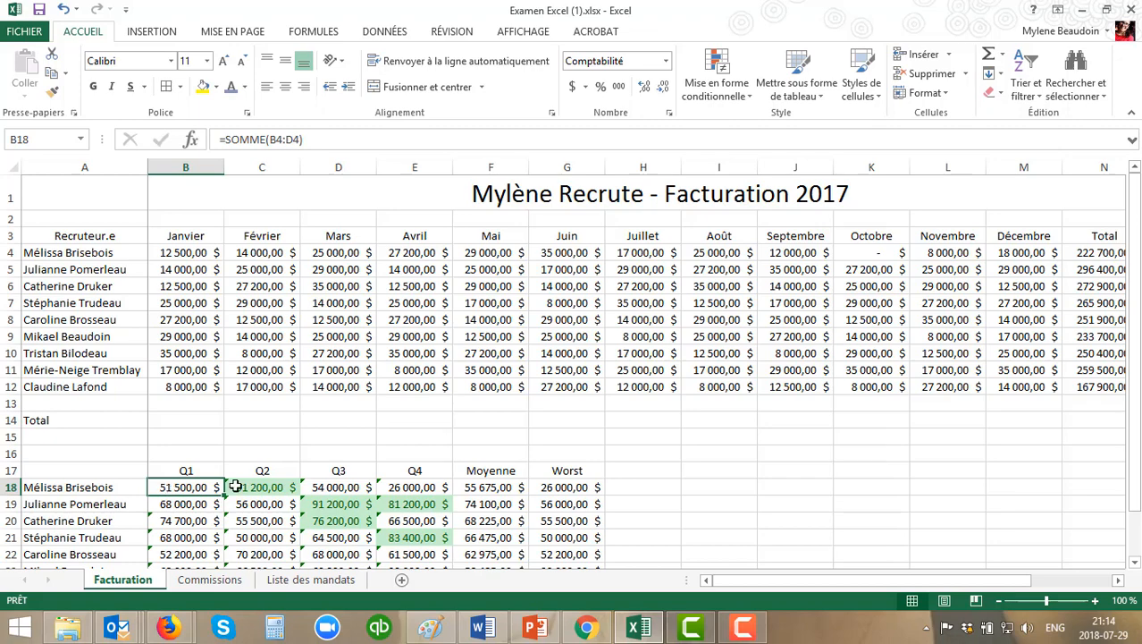
click(208, 579)
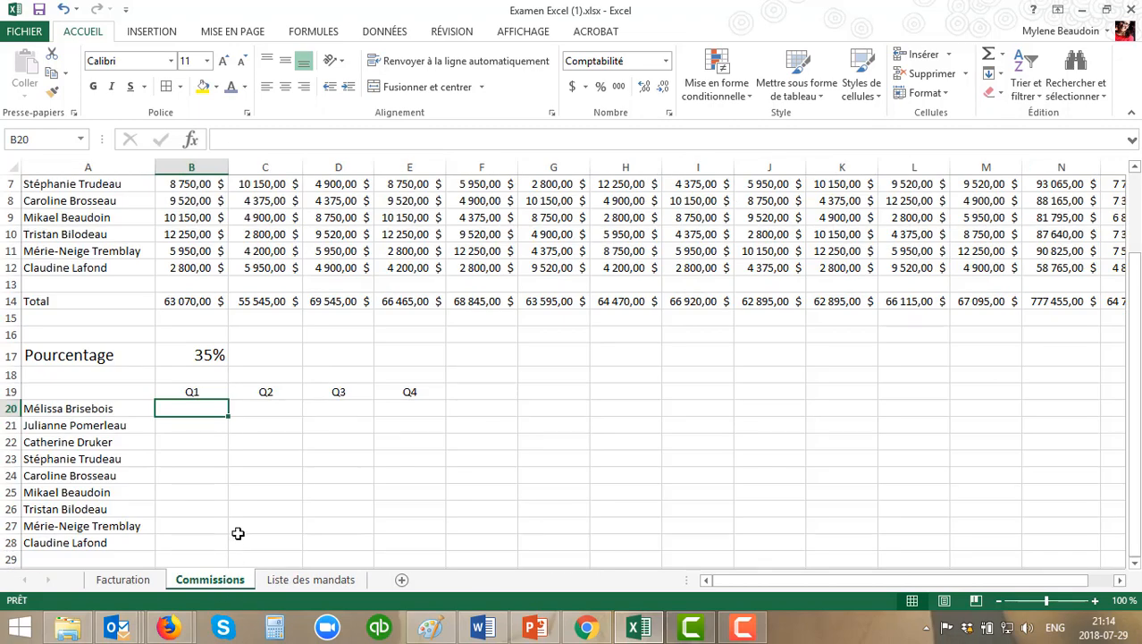
Step: Total the first recruiter's January to March commissions in B20 with =SOMME(B4:D4)
text(=SOMME)
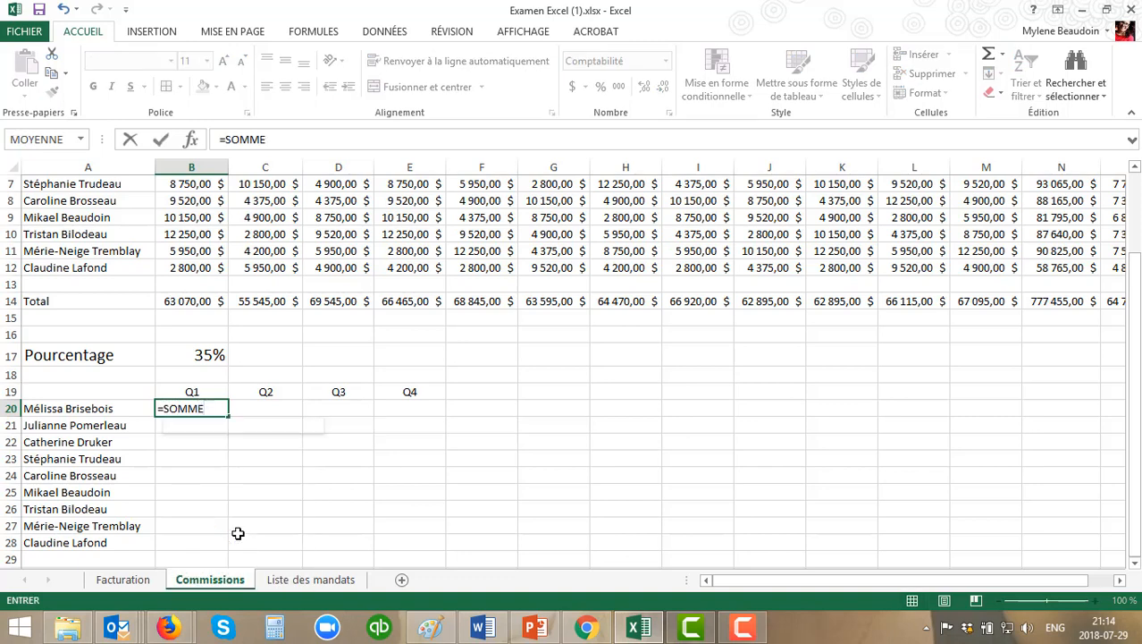
text(()
scroll(554, 536, up, 2)
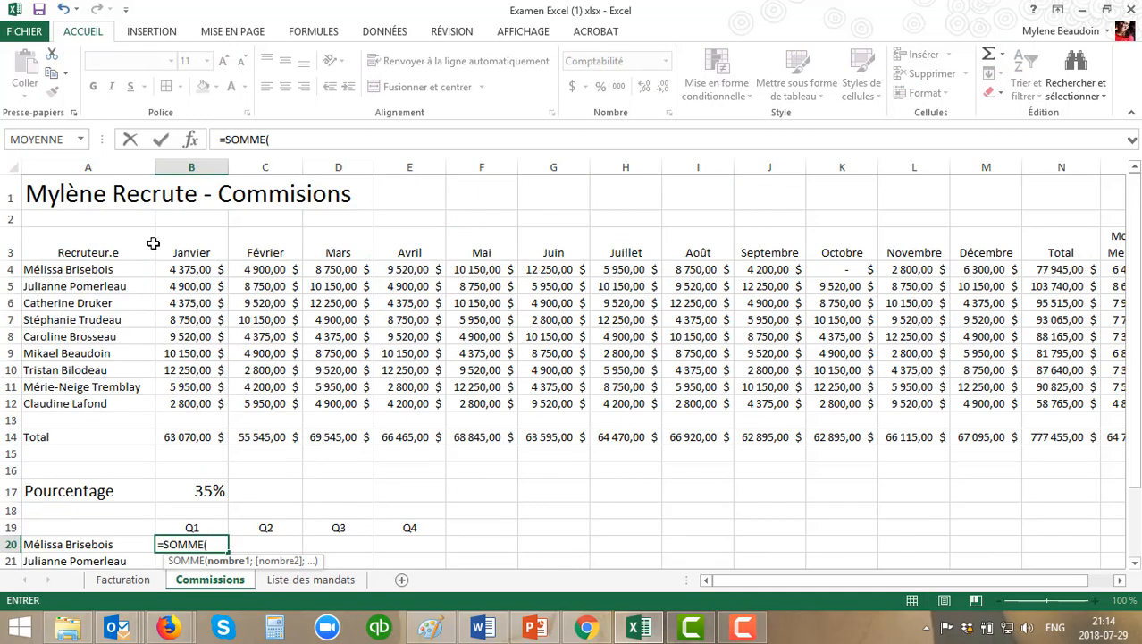
drag(179, 267, 329, 266)
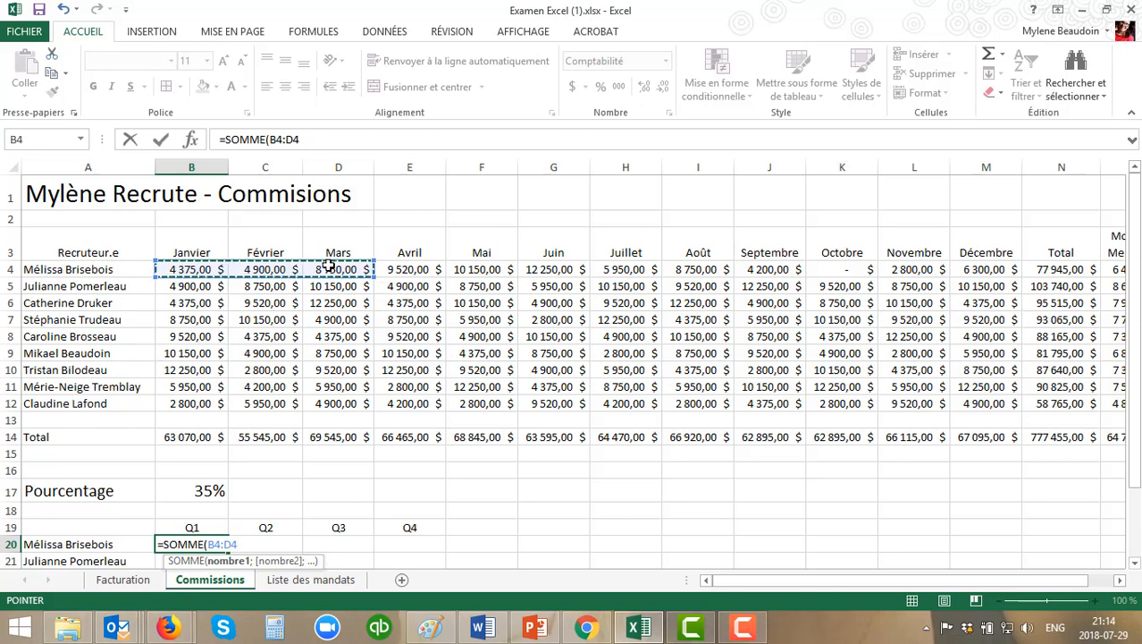
text())
key(Return)
Step: Total the first recruiter's Q2 commissions in C20 with =SOMME(E4:G4)
click(268, 543)
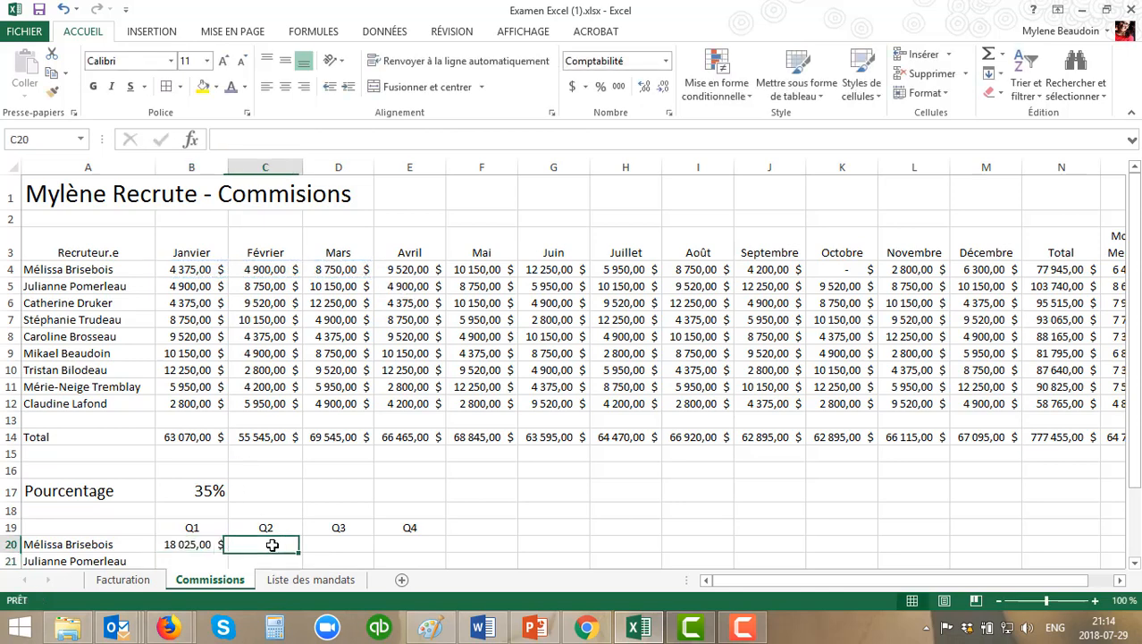
text(=SOMME)
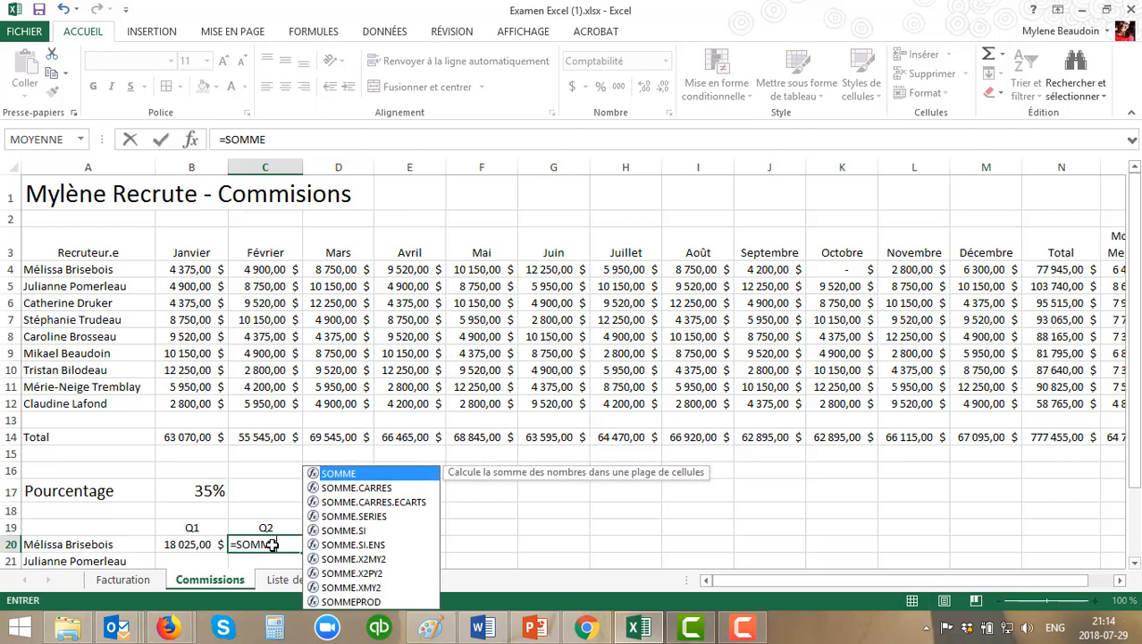
text(()
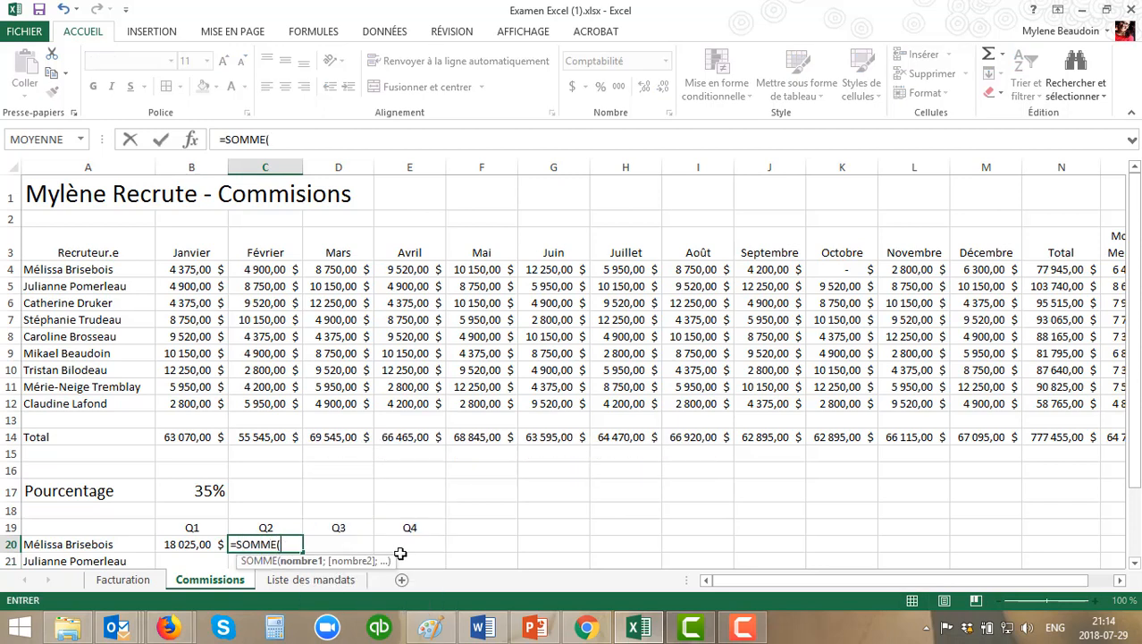
drag(417, 269, 547, 270)
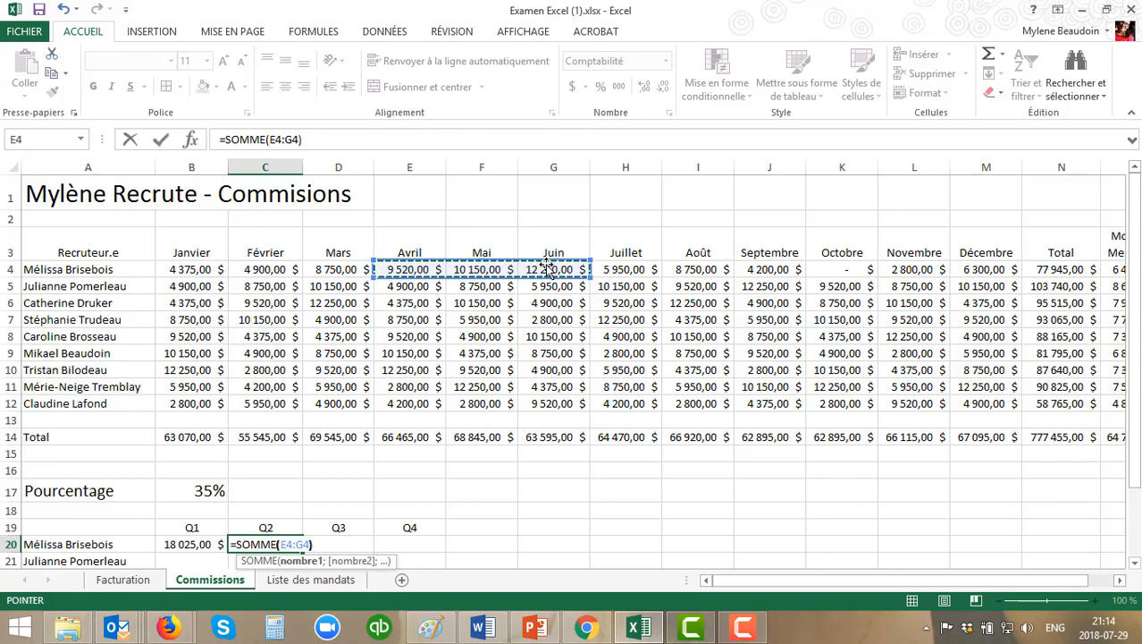
key(Return)
Step: Total the first recruiter's Q3 commissions in D20 with =SOMME(H4:J4)
click(337, 545)
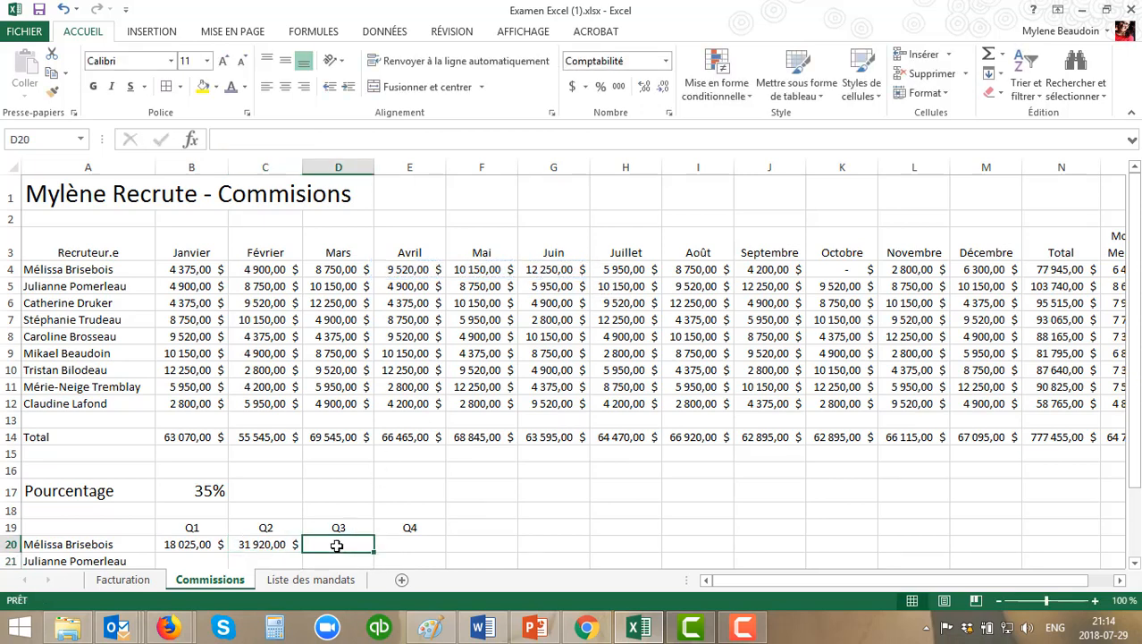
text(=SOMME()
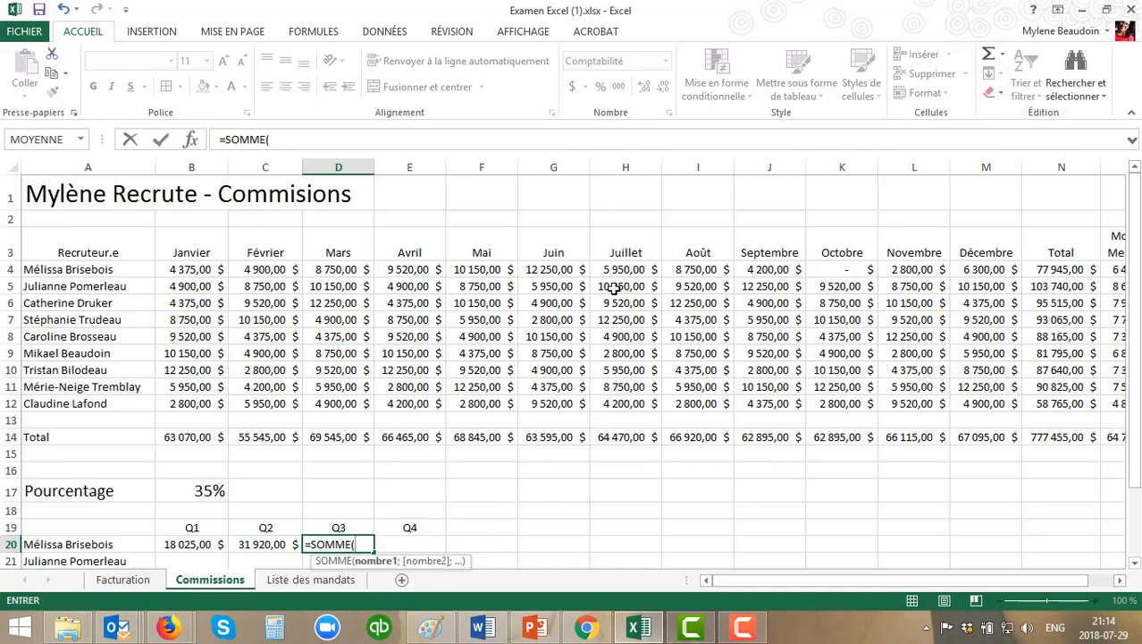
drag(626, 270, 754, 272)
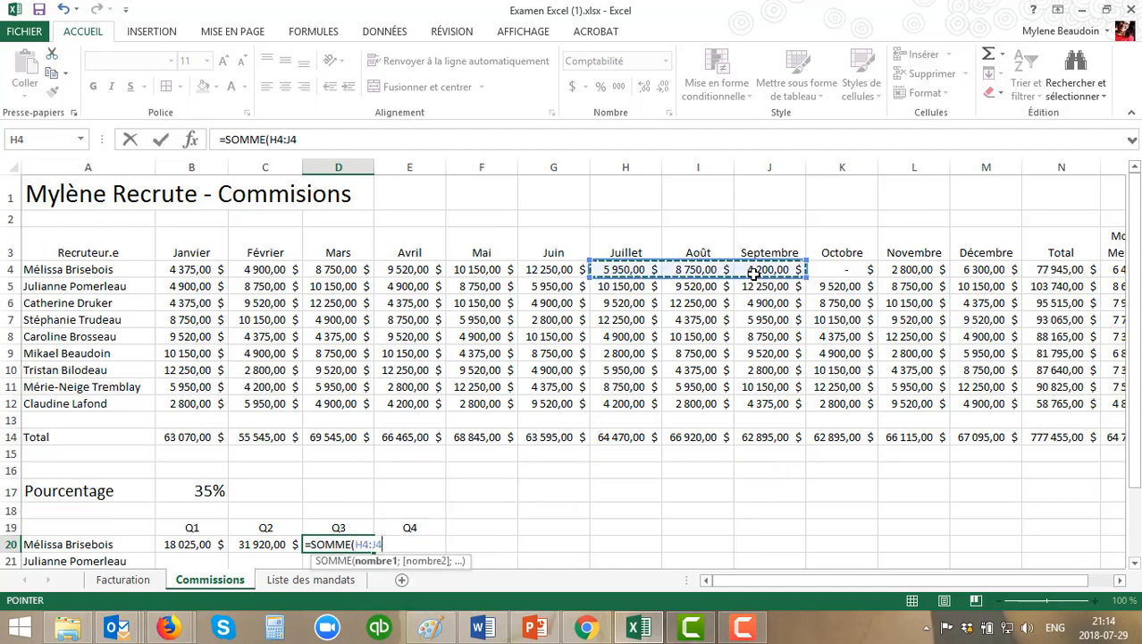
key(Return)
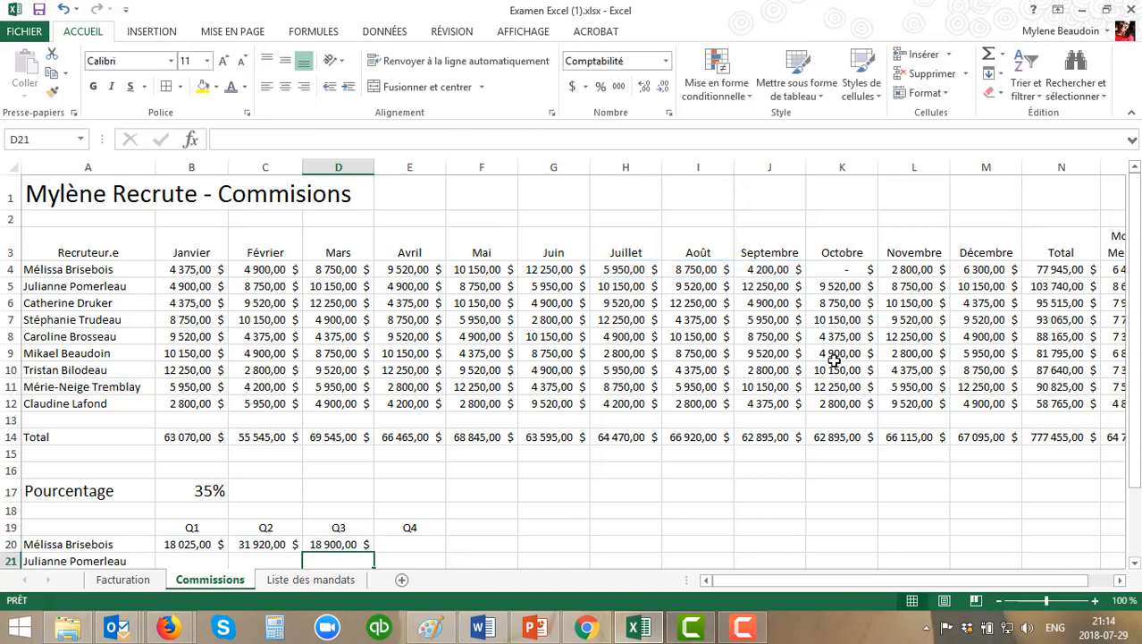
Step: Total the first recruiter's Q4 commissions in E20 with =SOMME(K4:M4)
click(410, 545)
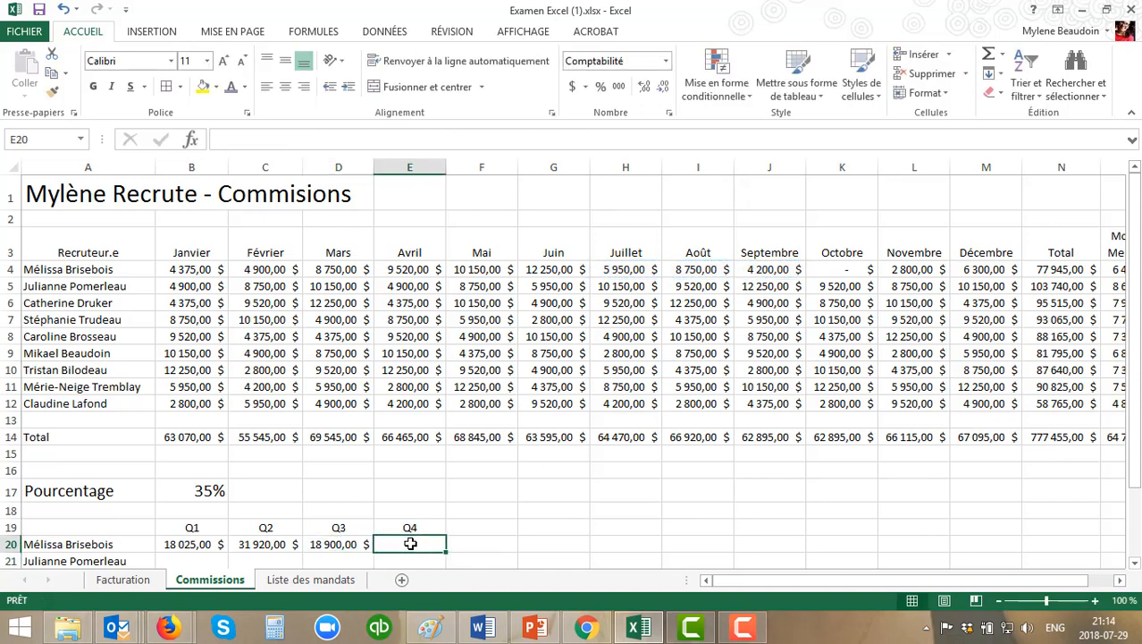
text(()
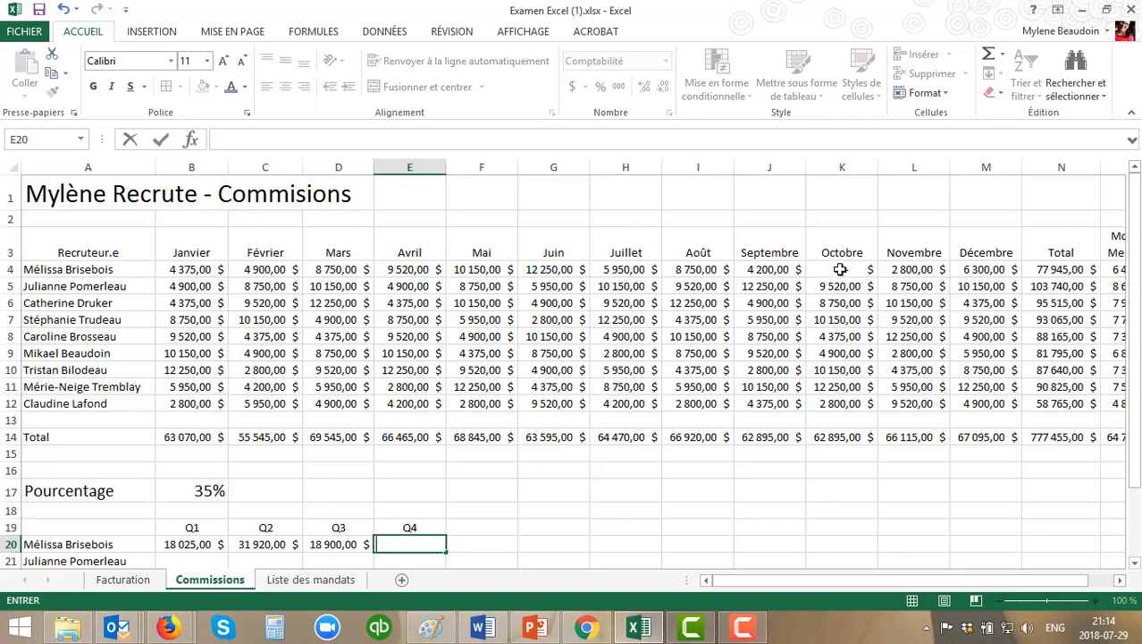
text(=SOMME()
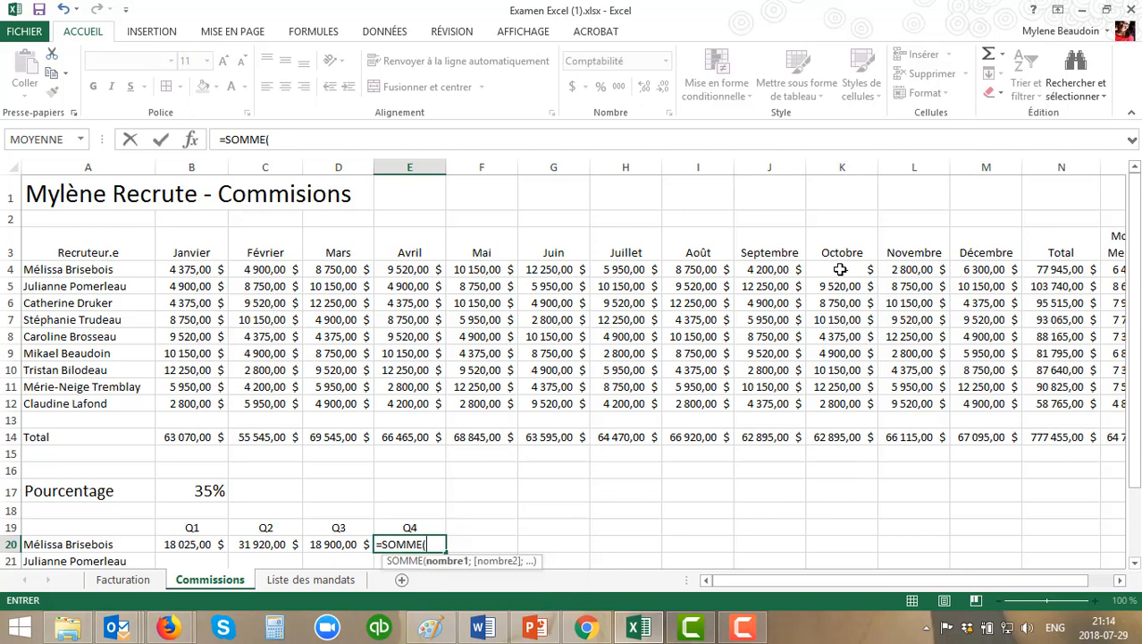
drag(840, 269, 981, 275)
key(Return)
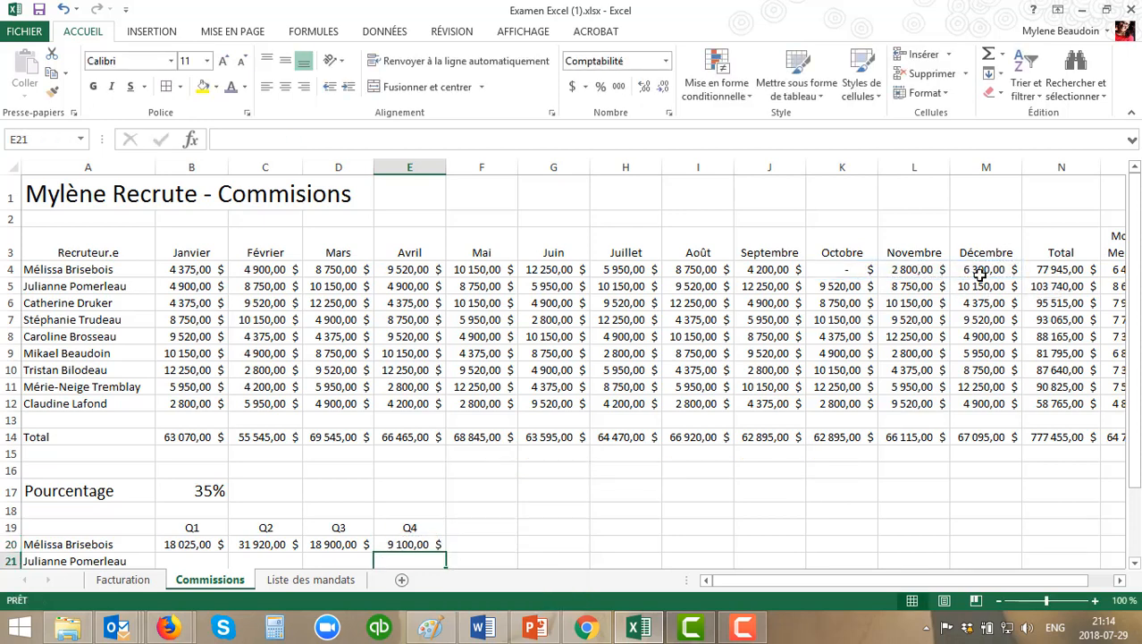
Step: Fill the four quarterly total formulas in B20 to E20 down to row 28 for all recruiters
scroll(830, 377, down, 3)
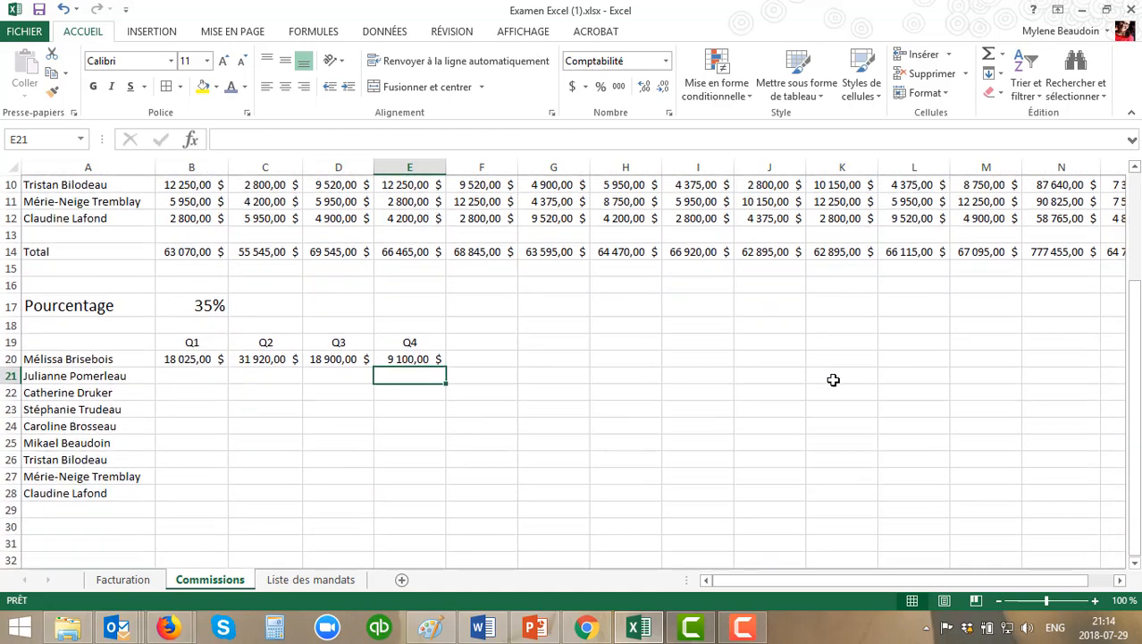
click(196, 358)
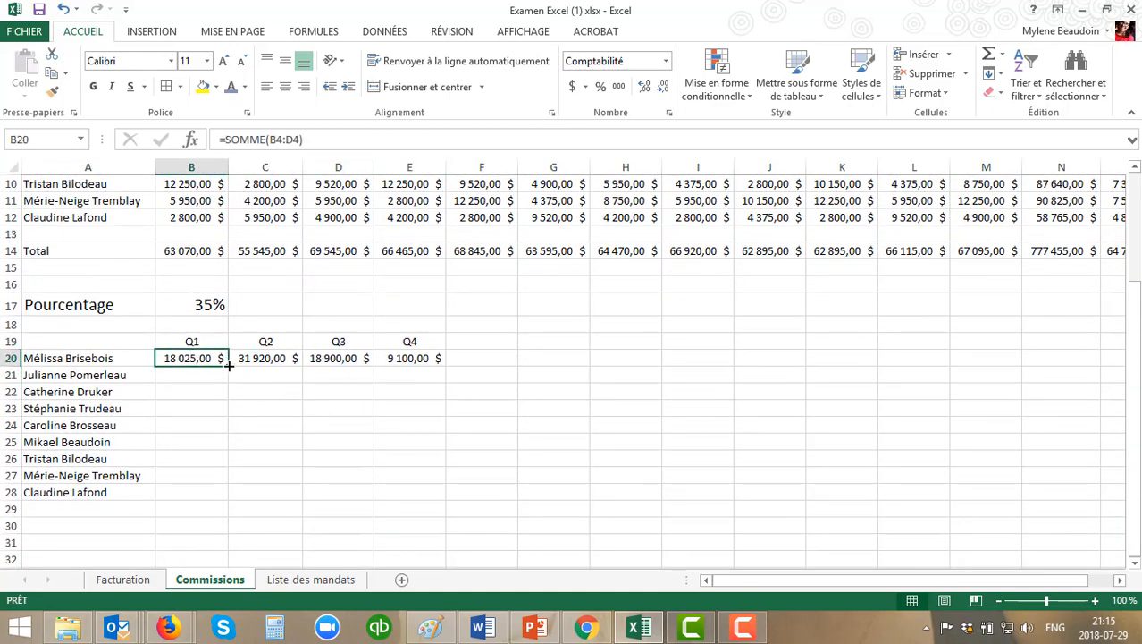
double_click(229, 365)
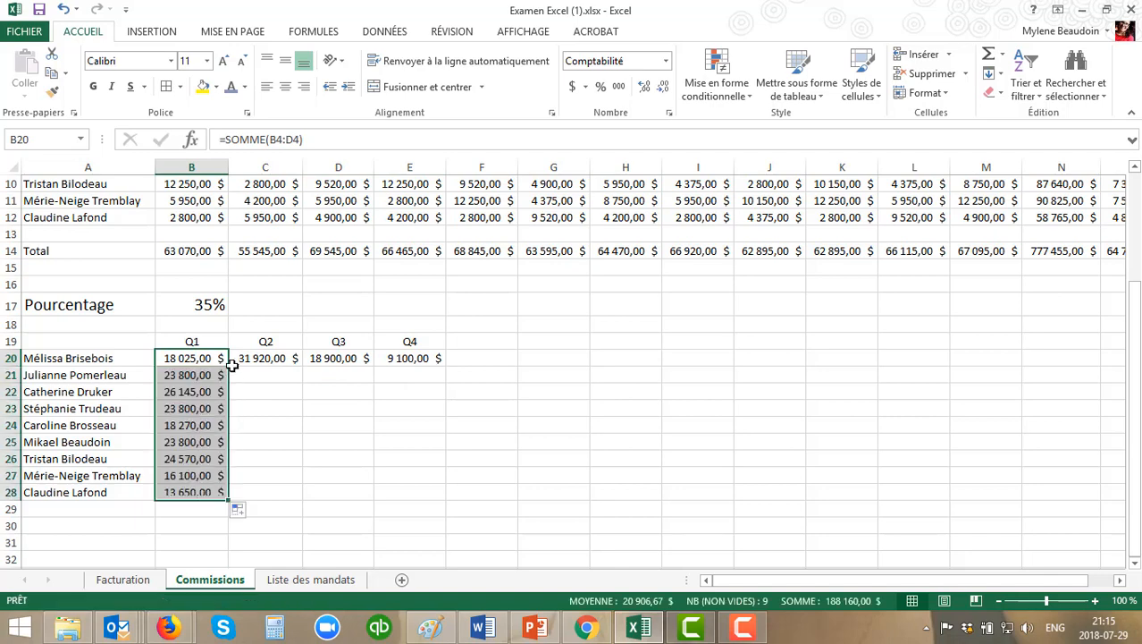
click(295, 363)
click(301, 365)
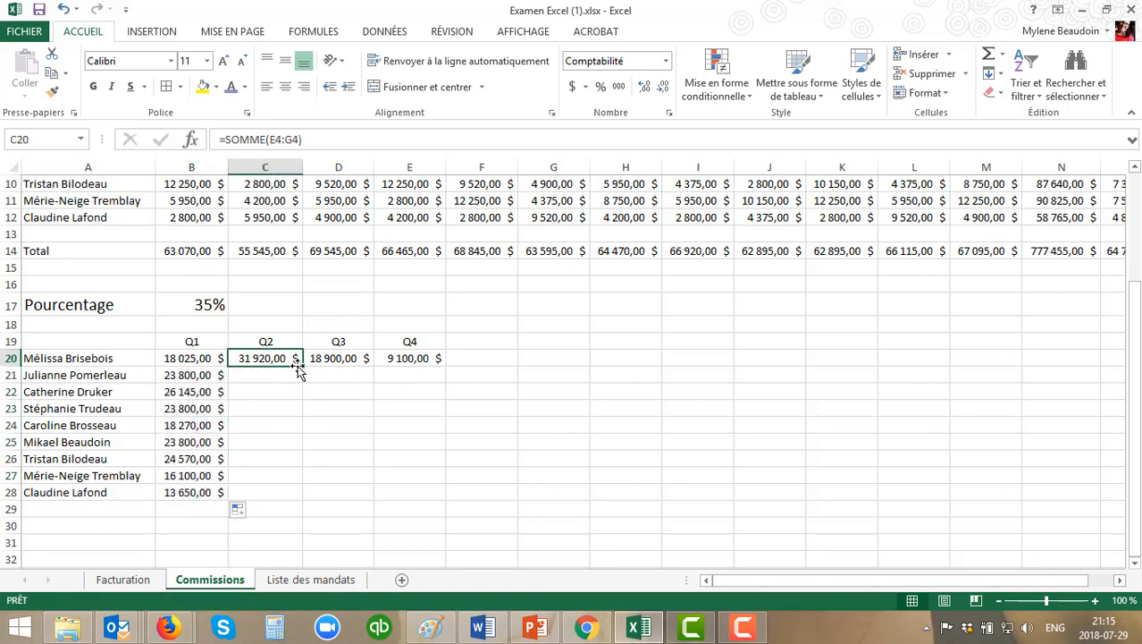
double_click(302, 365)
click(357, 359)
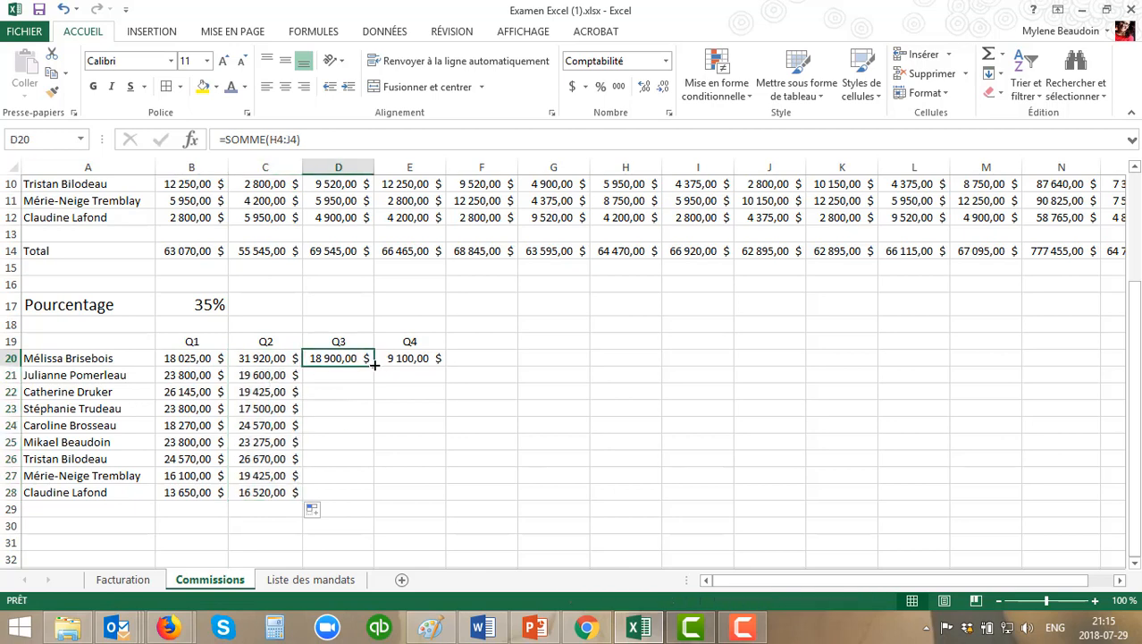
double_click(374, 365)
click(429, 358)
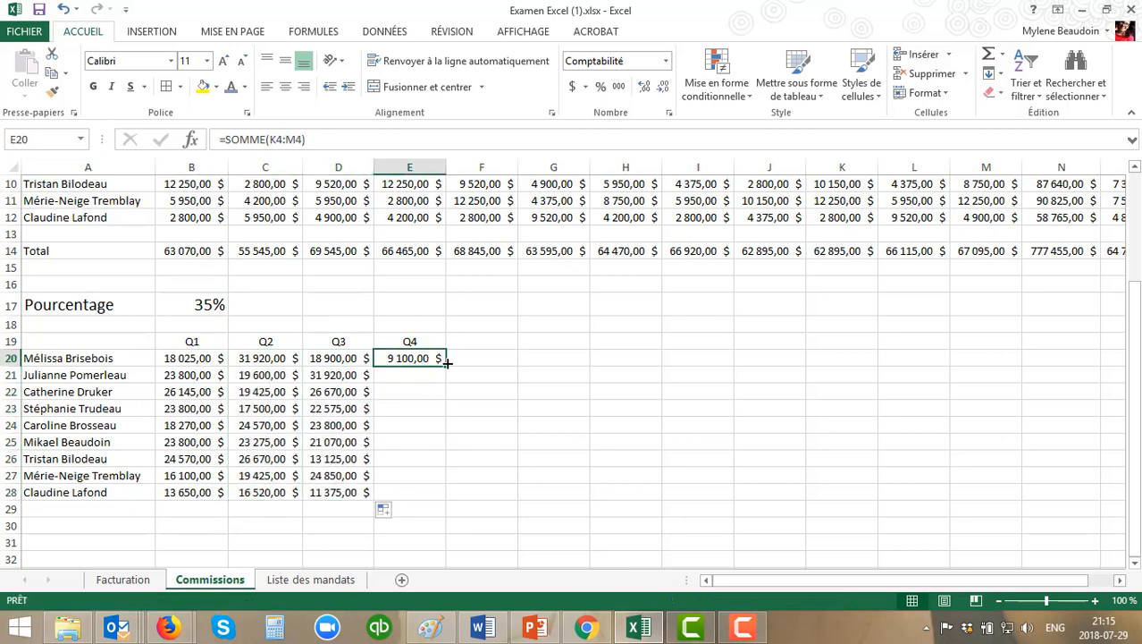
double_click(446, 364)
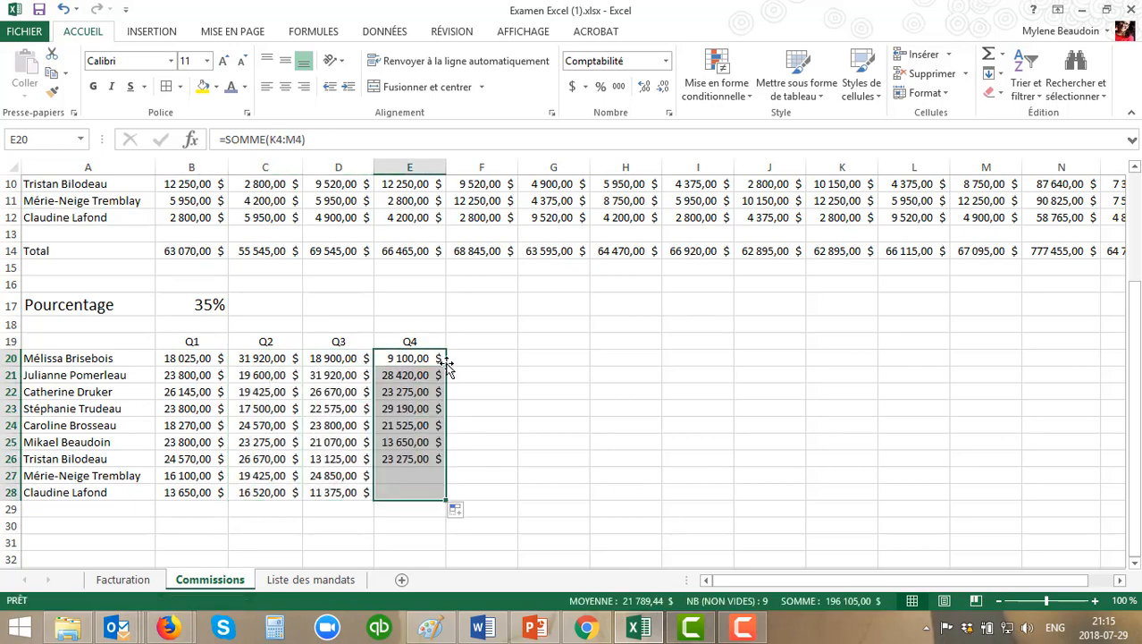
click(642, 391)
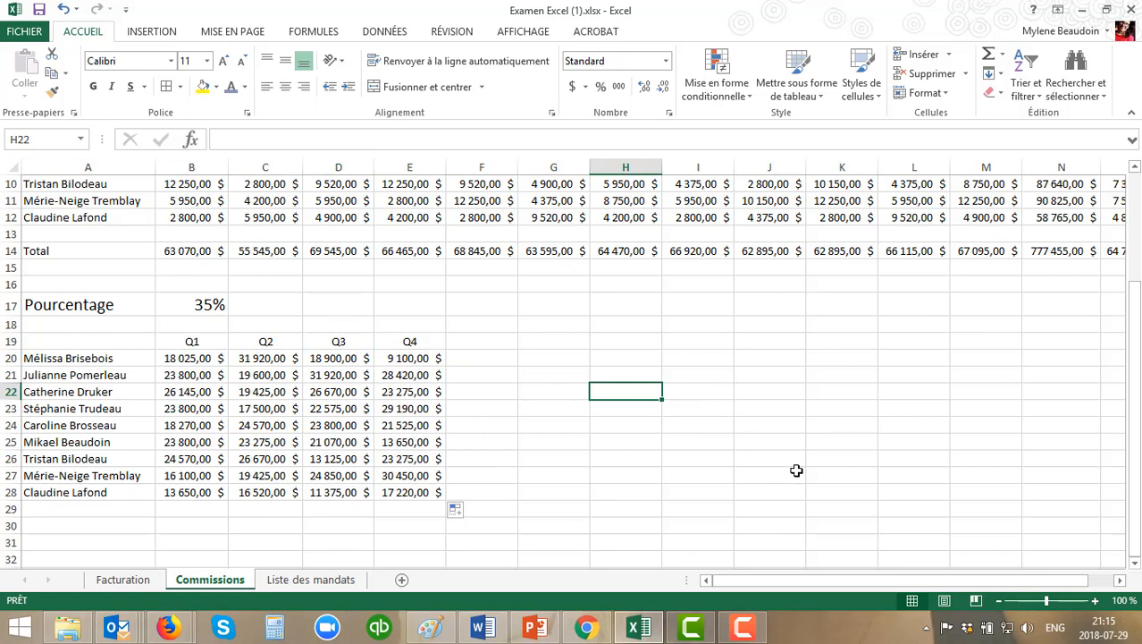
Step: Duplicate the Commissions sheet in front of Liste des mandats and set the copy's Pourcentage in B17 to 40%
scroll(796, 470, up, 3)
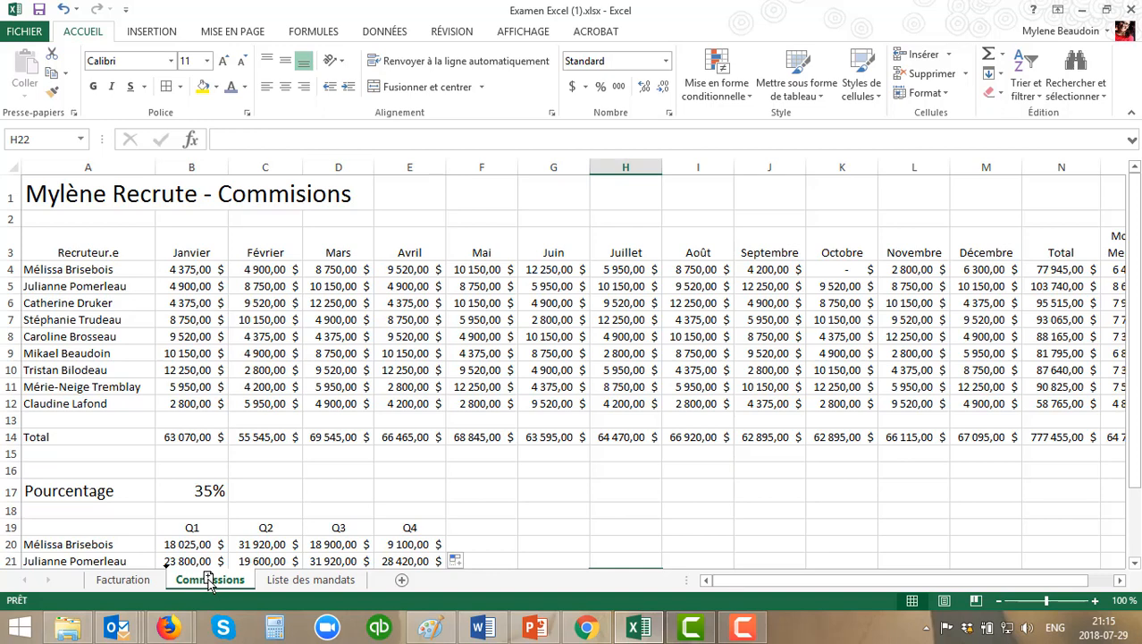
drag(208, 576, 264, 586)
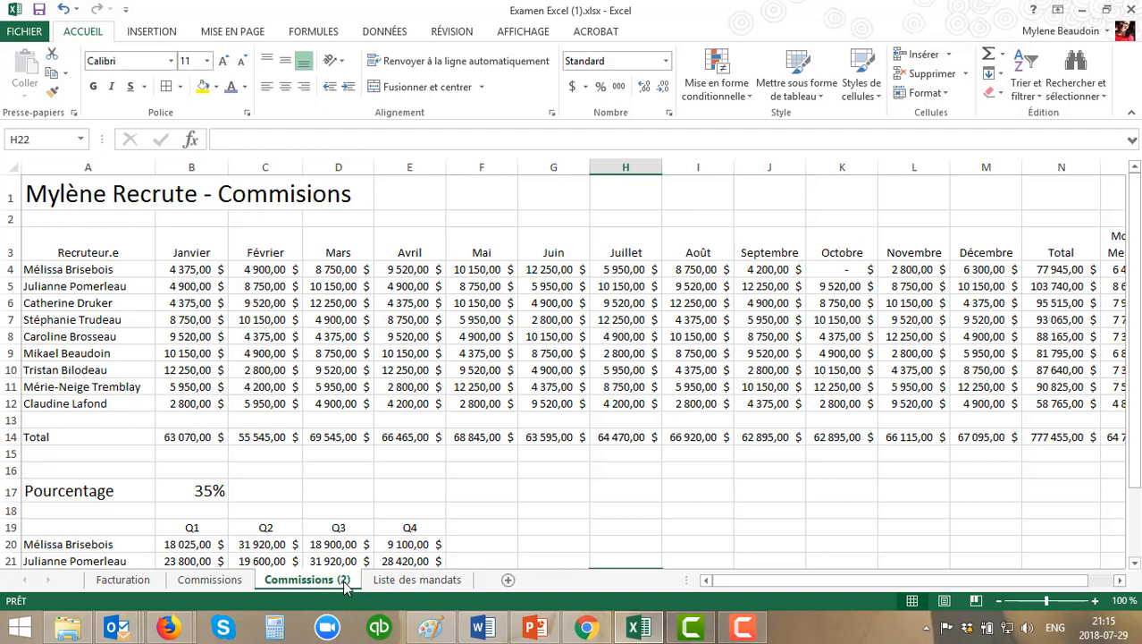
click(198, 493)
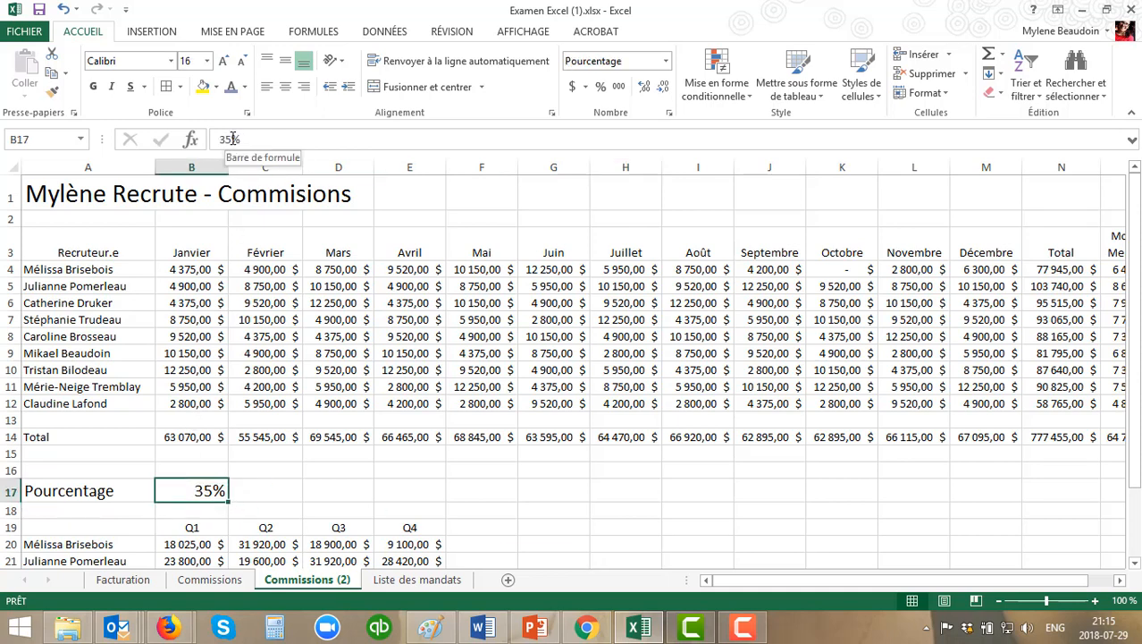
drag(232, 139, 219, 139)
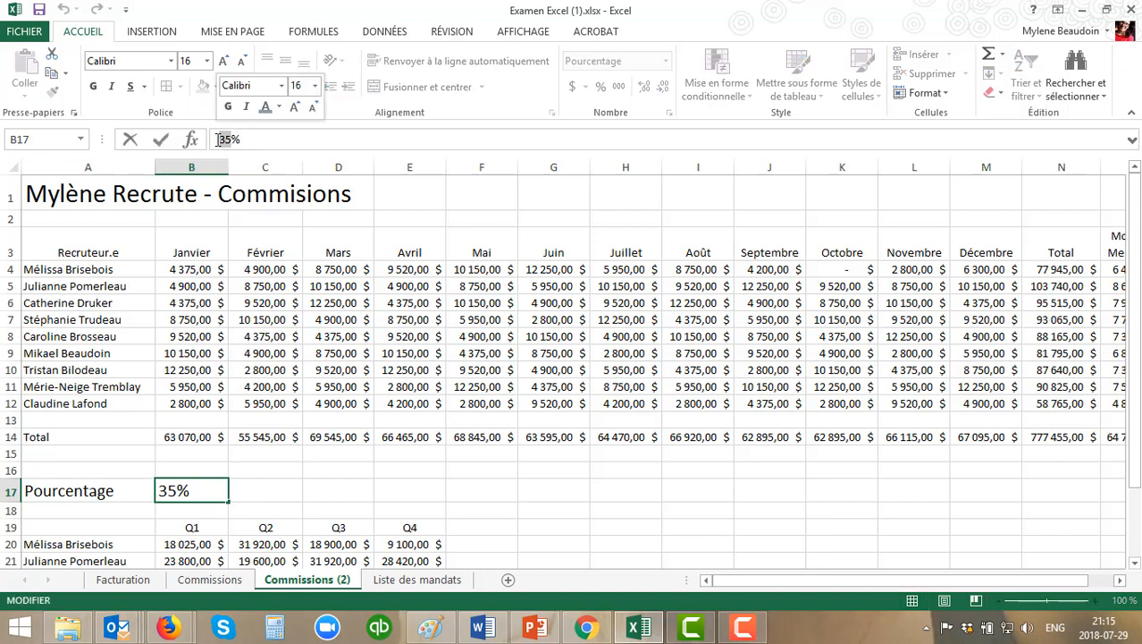
text(40)
key(Return)
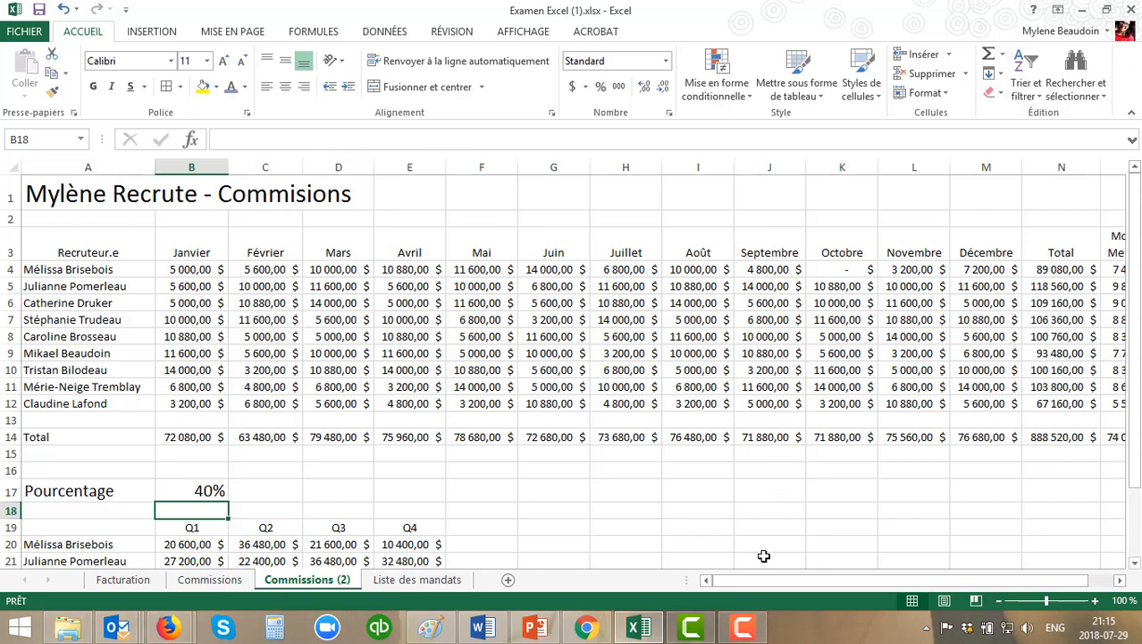
Step: Check the overall commission total in N14 of the Commissions (2) sheet
drag(747, 581, 802, 581)
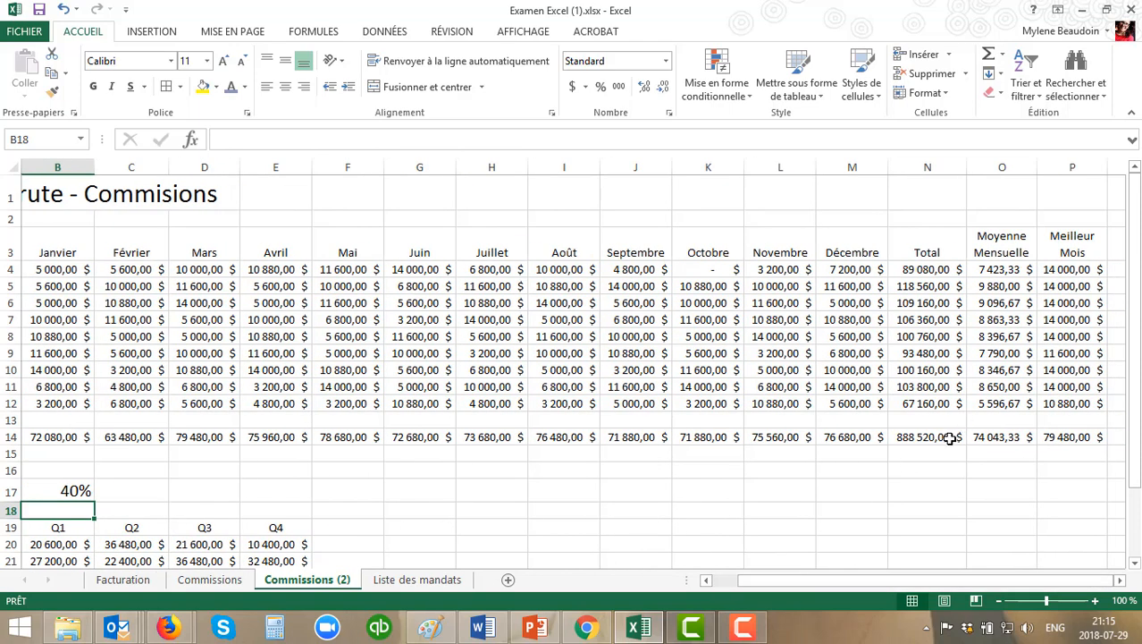
click(938, 438)
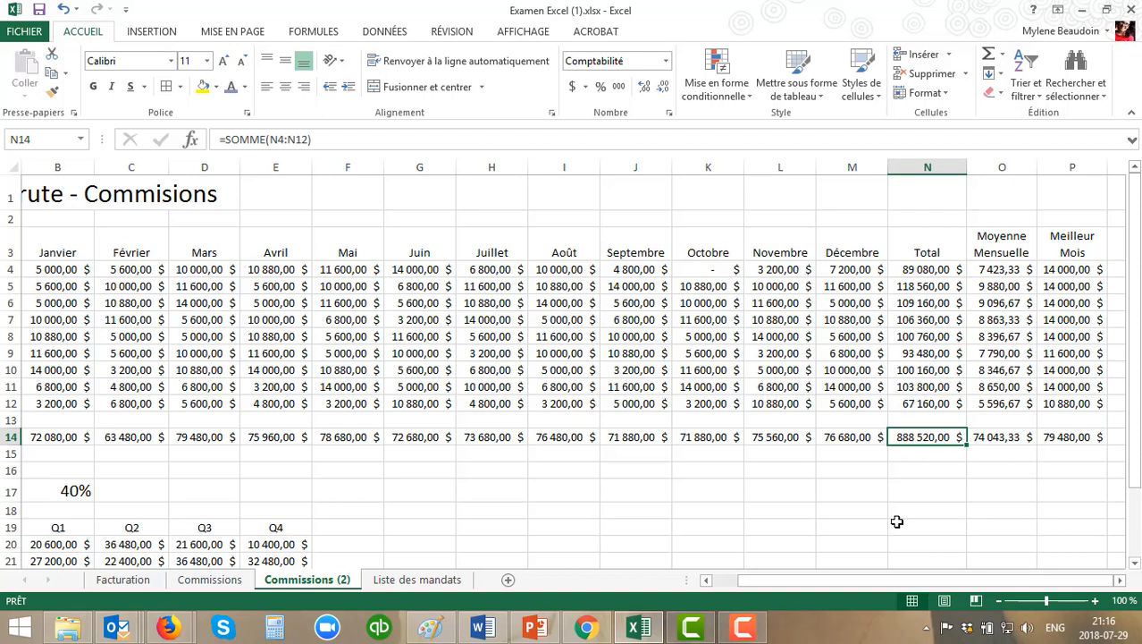
drag(753, 581, 720, 582)
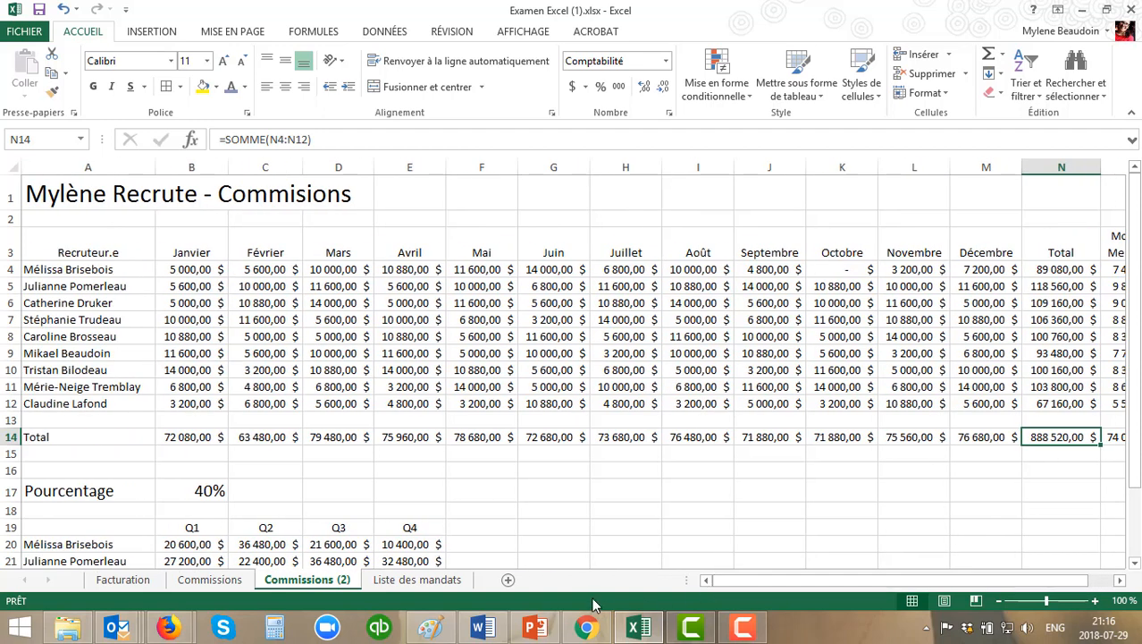